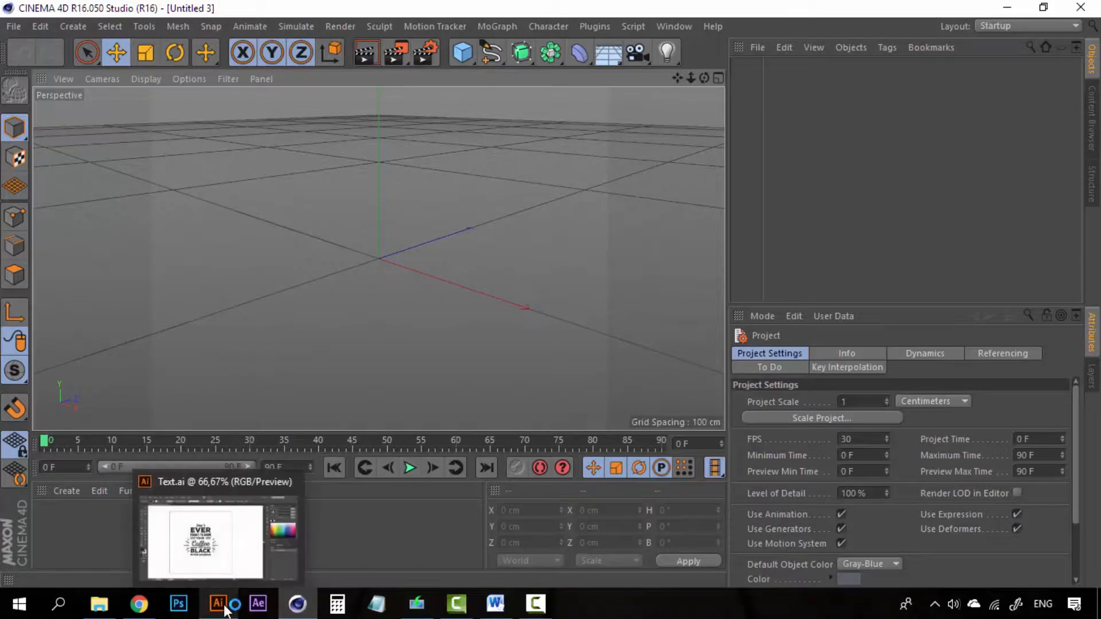
- Bring the Text.ai document forward in Illustrator and marquee-select the coffee lettering
click(222, 607)
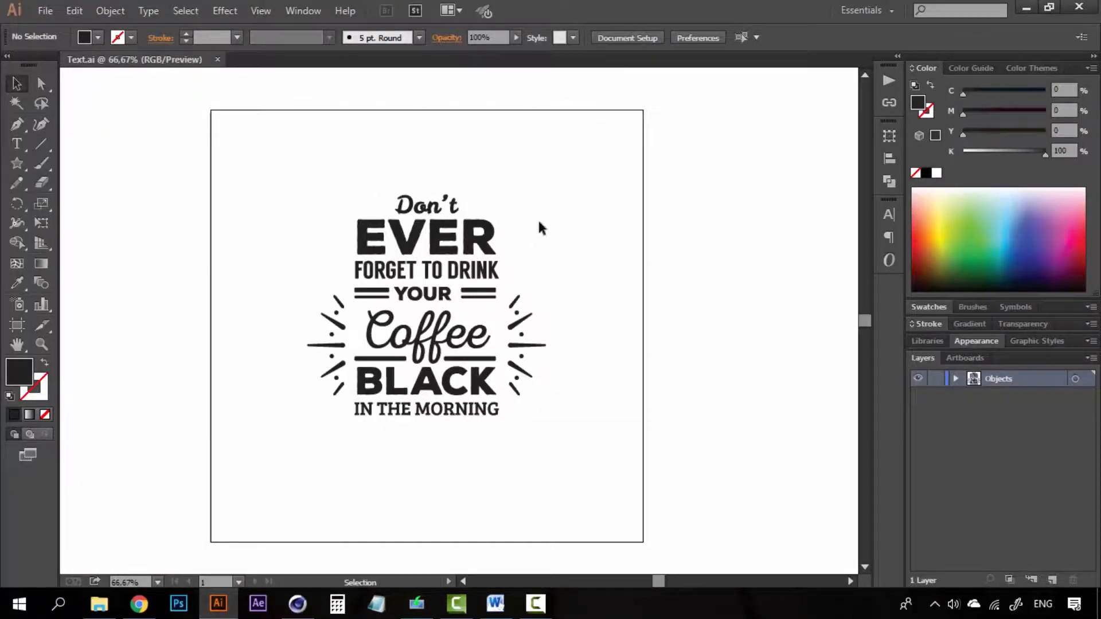
drag(255, 175, 583, 476)
drag(589, 123, 244, 459)
click(661, 317)
- Zoom in and back out twice to inspect the lettering up close
key(z)
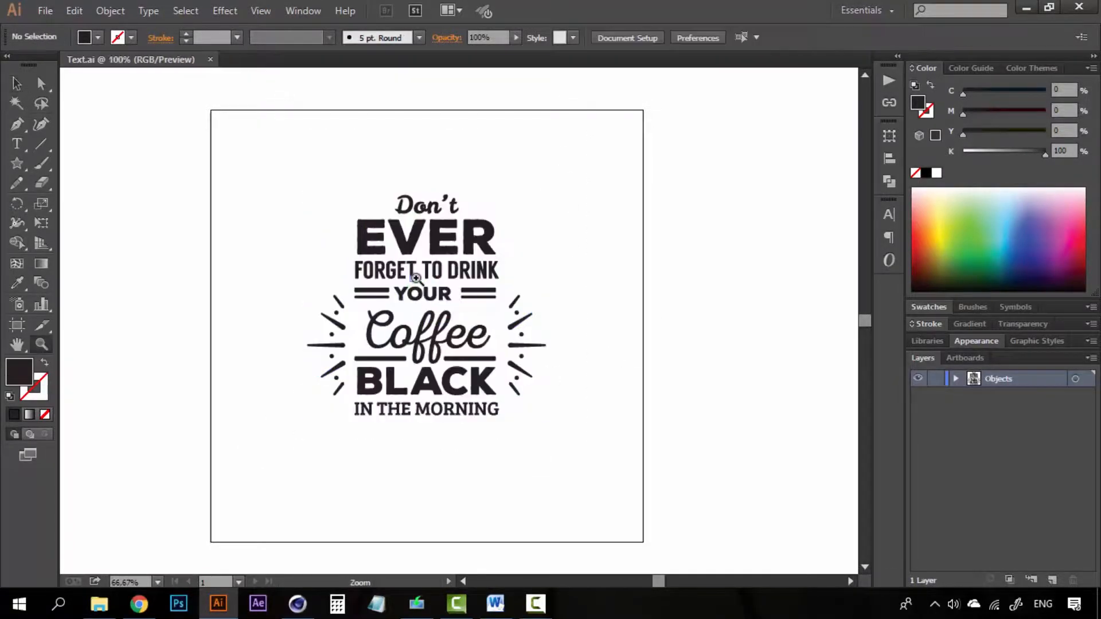
click(418, 279)
alt+click(499, 343)
key(v)
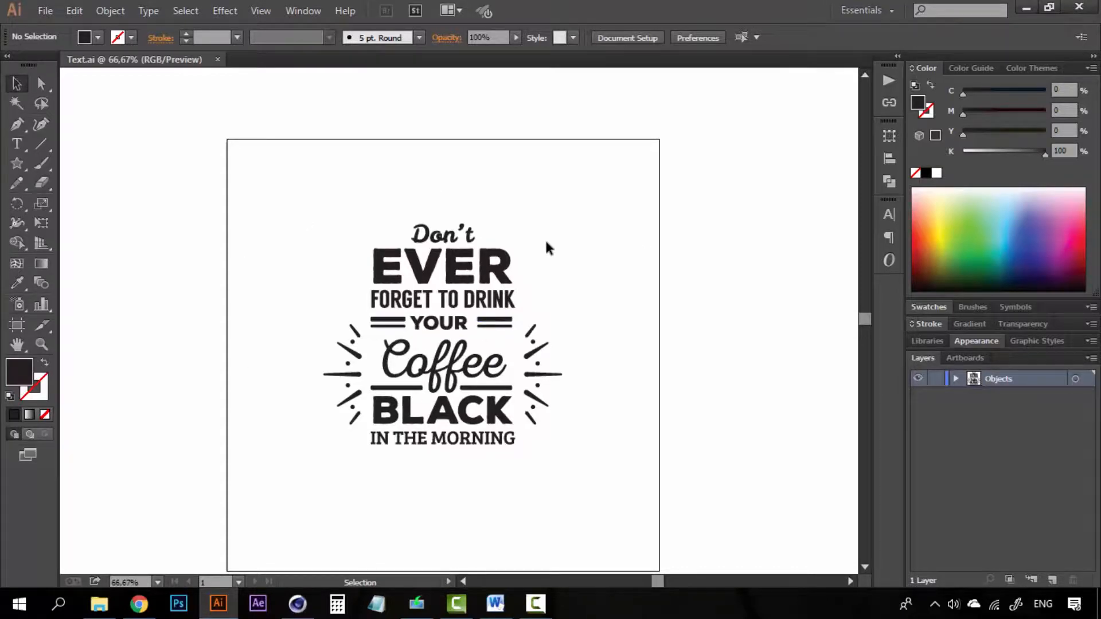
key(z)
click(466, 293)
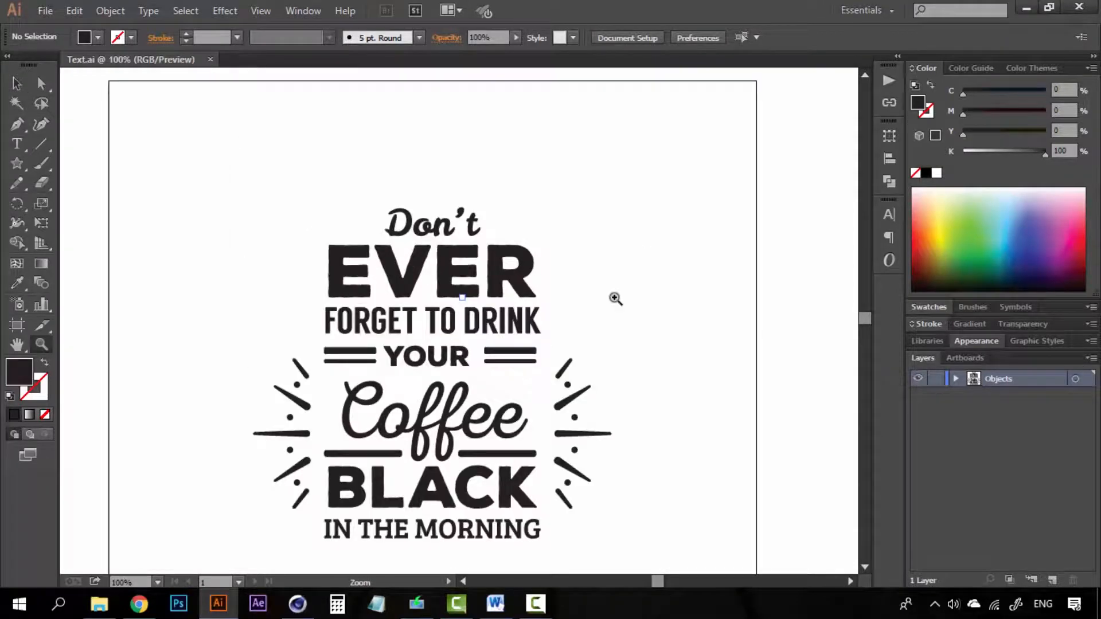
alt+click(484, 313)
key(v)
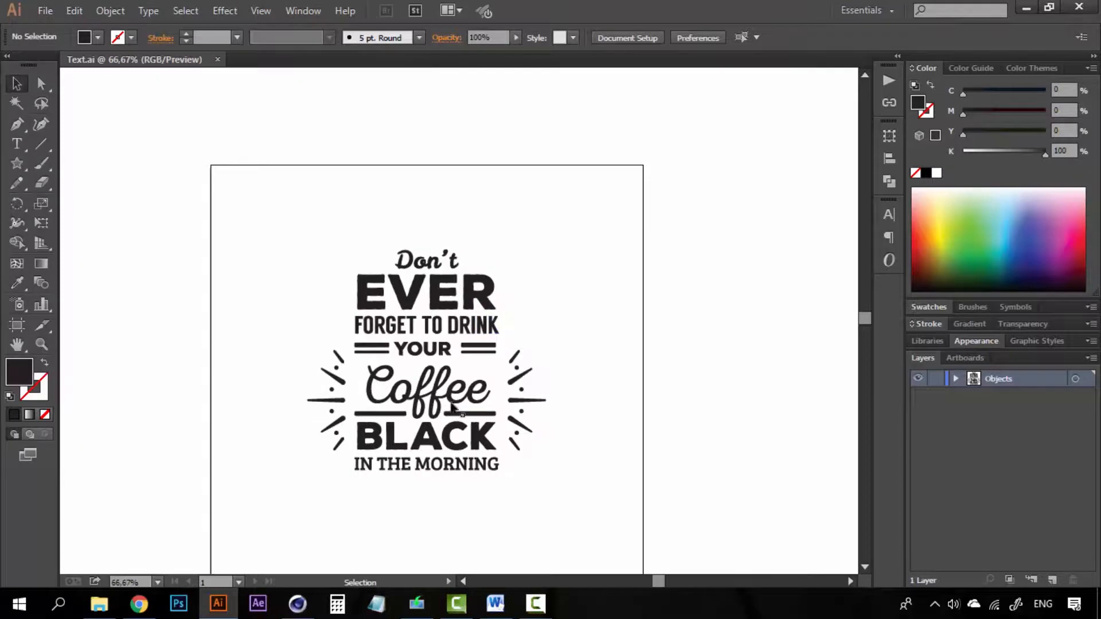
- Reselect the whole lettering, reframe the artboard, and check the R of EVER
drag(575, 201, 274, 474)
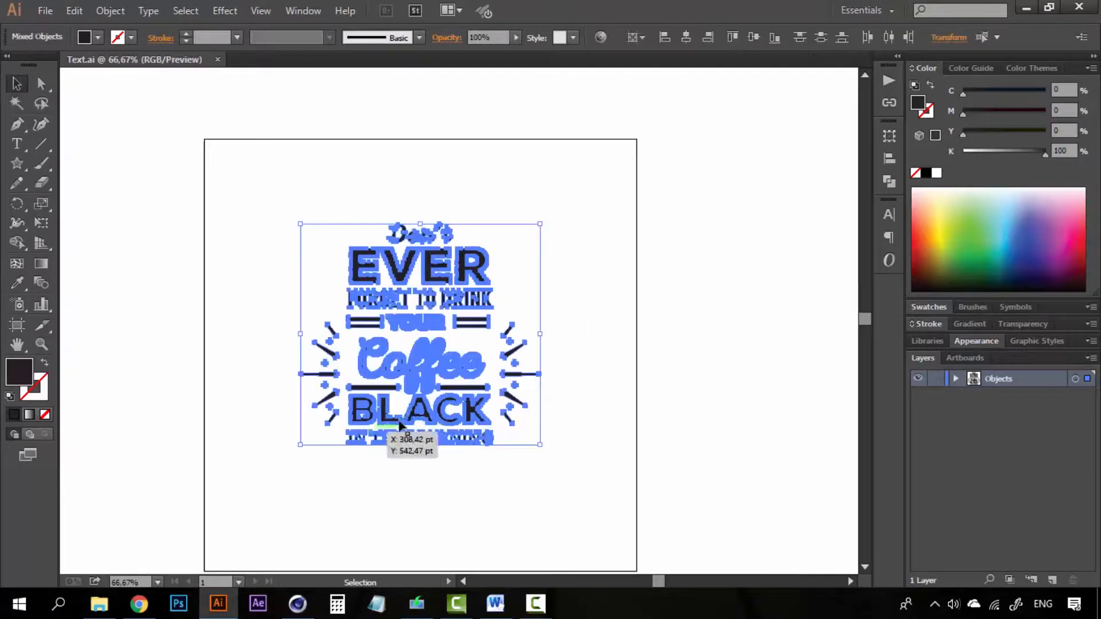
drag(400, 425, 385, 381)
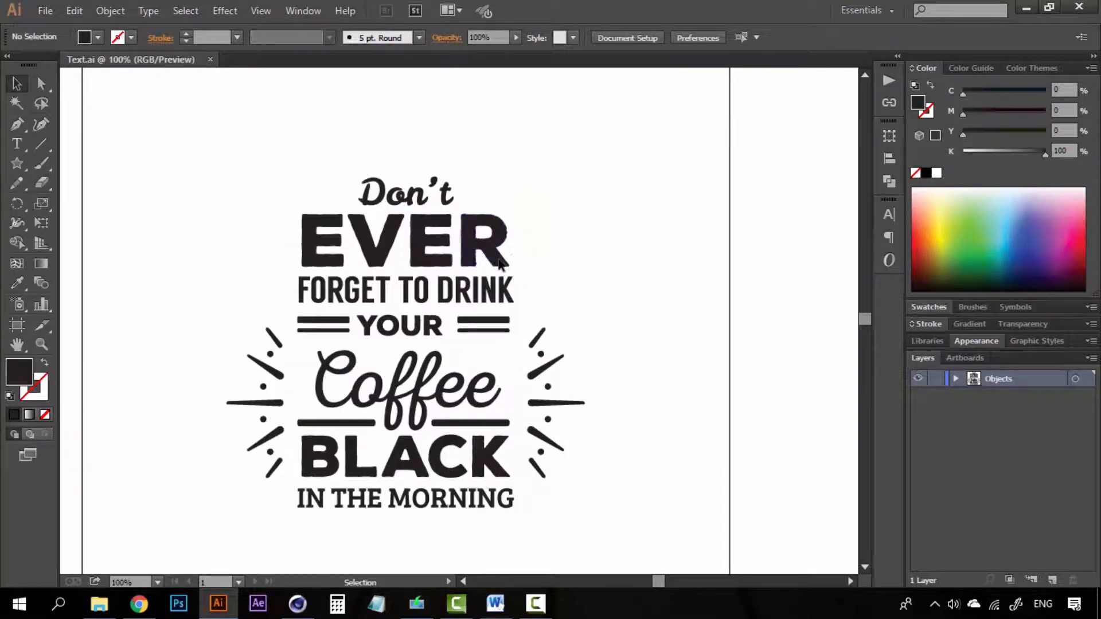
click(498, 259)
click(585, 264)
- Save the artwork as Text in the Escritorio folder using the Illustrator 8 version
key(ctrl+shift+s)
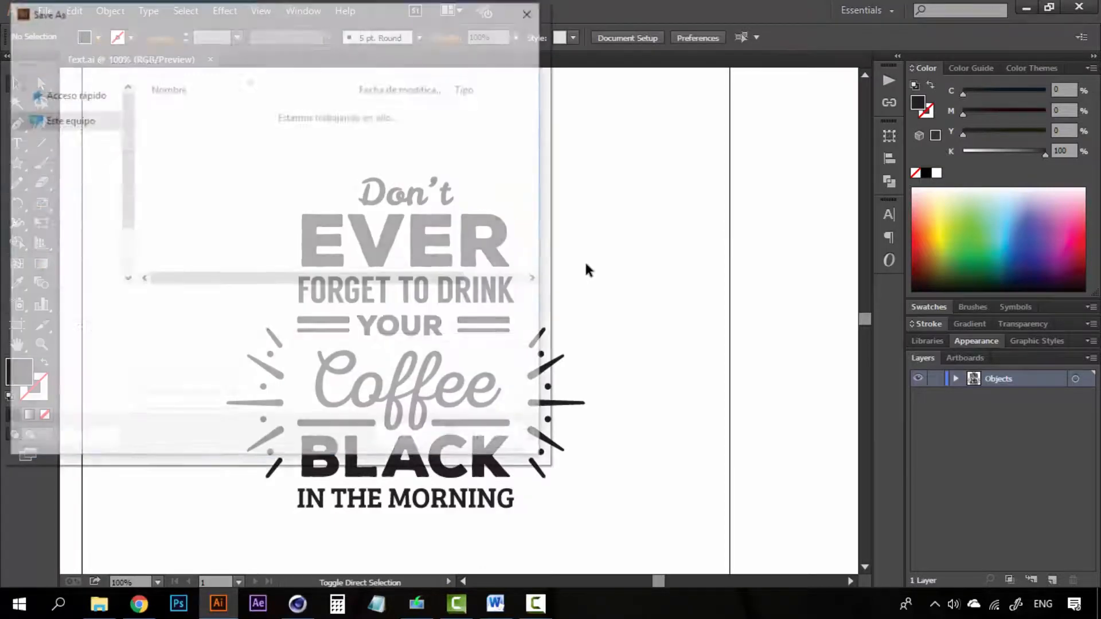
click(82, 152)
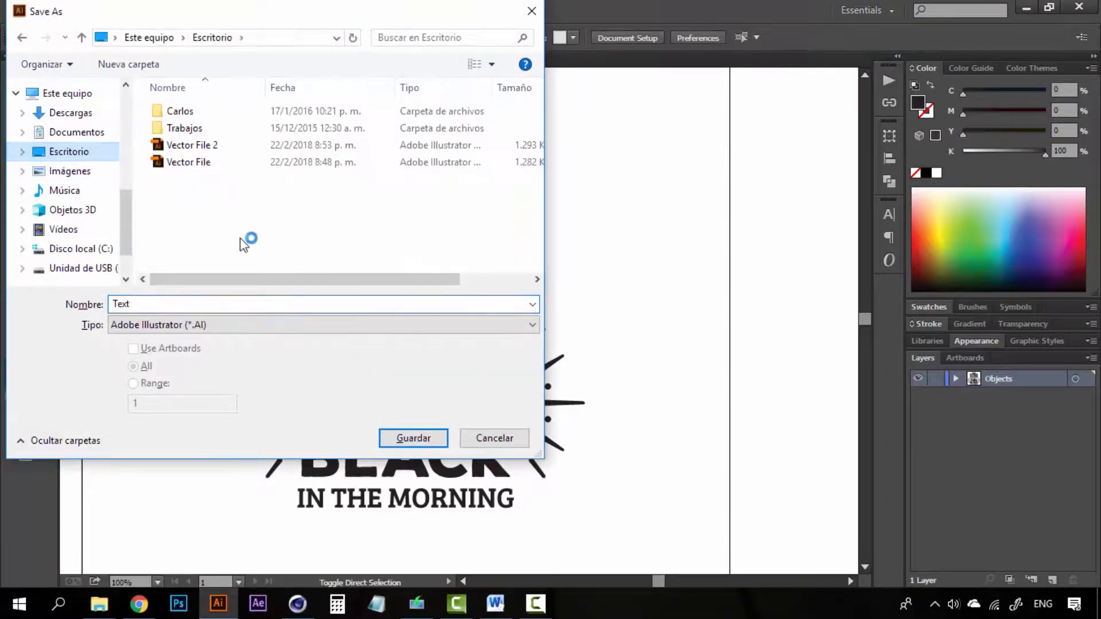
click(403, 440)
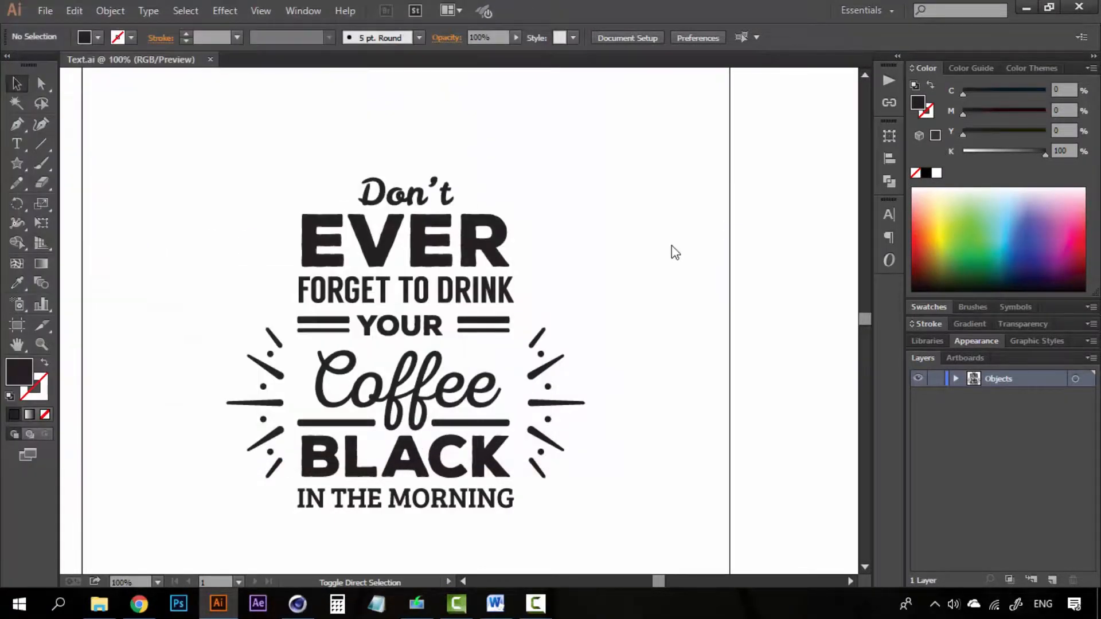
click(752, 104)
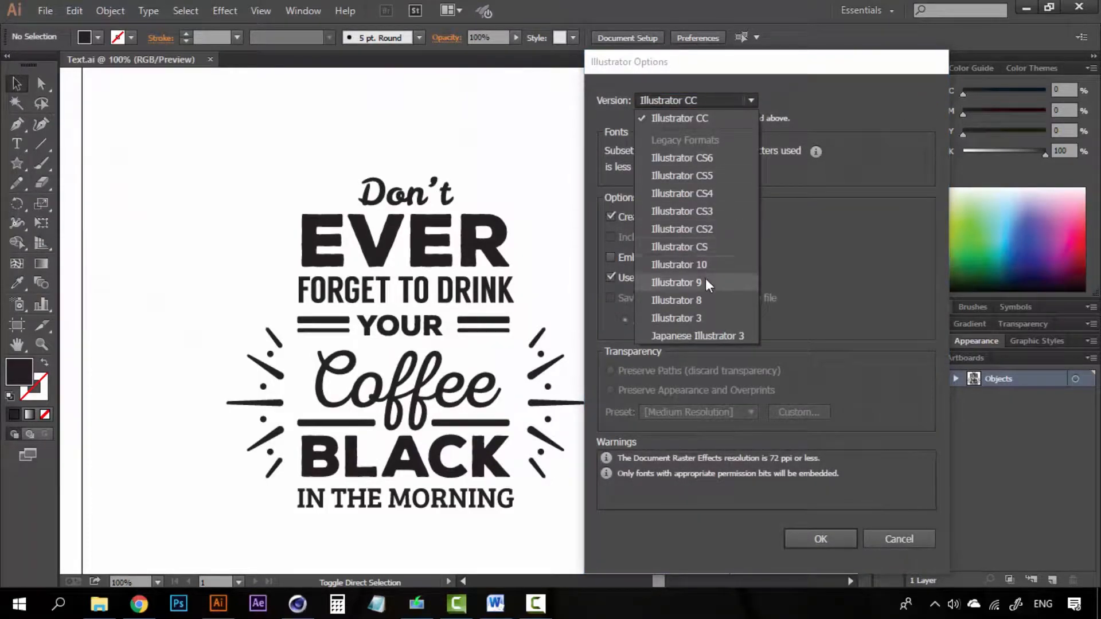
click(700, 294)
click(819, 526)
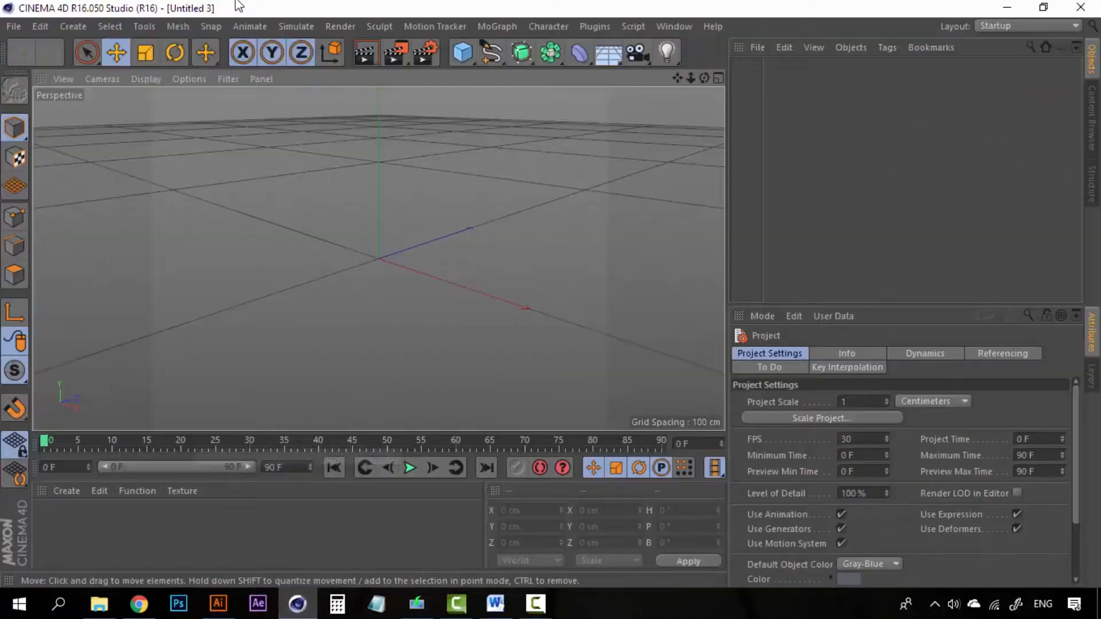
- Merge the Text Illustrator file into the Cinema 4D scene with default import settings
click(13, 27)
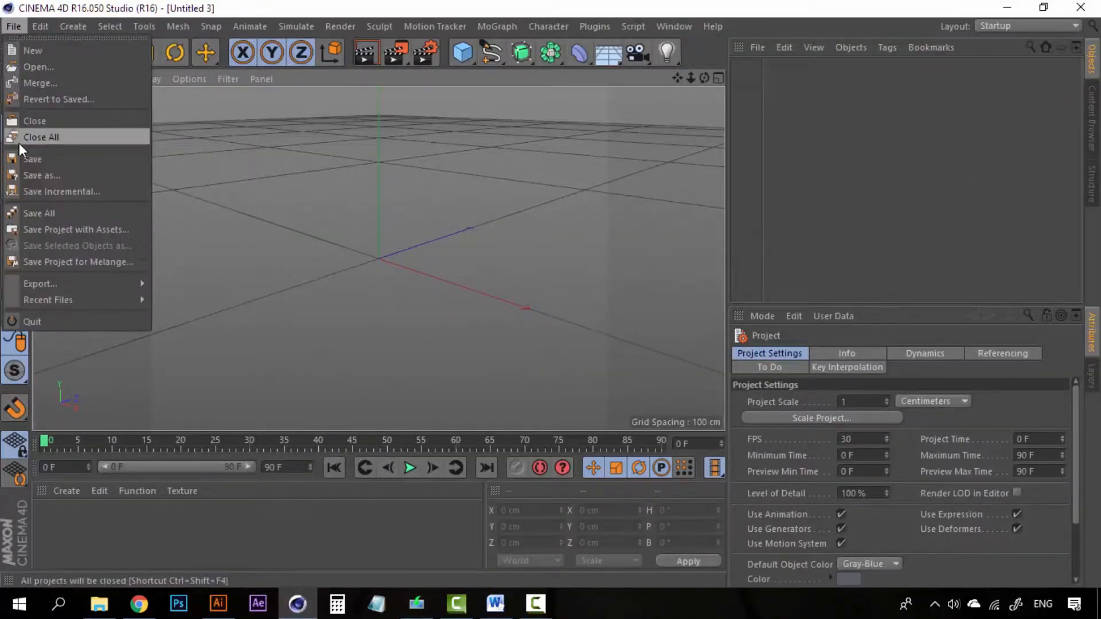
click(56, 86)
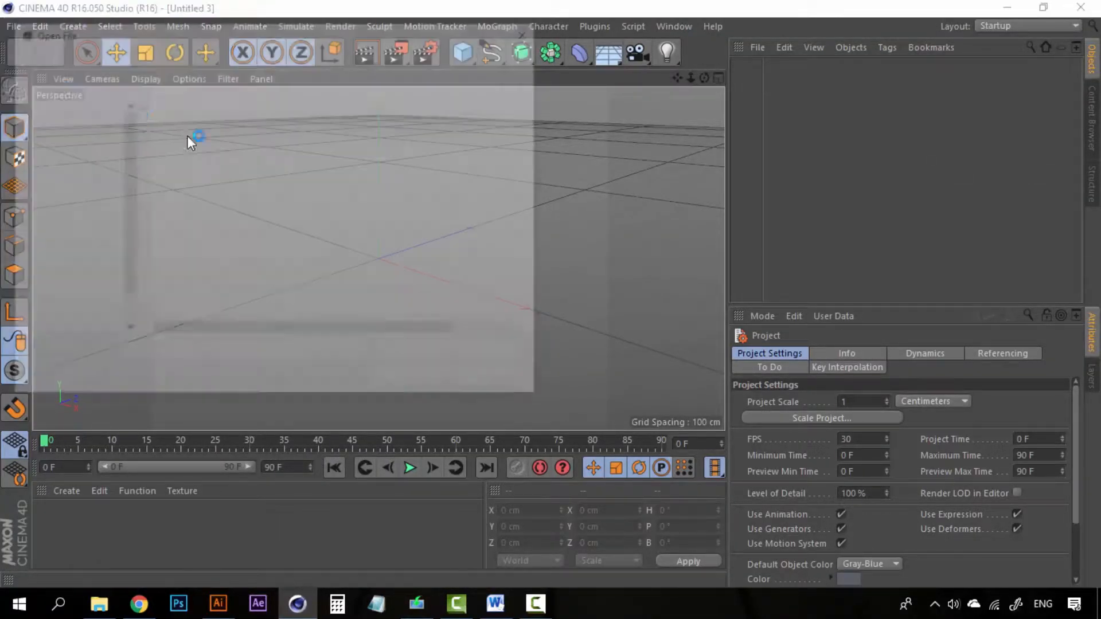
click(175, 182)
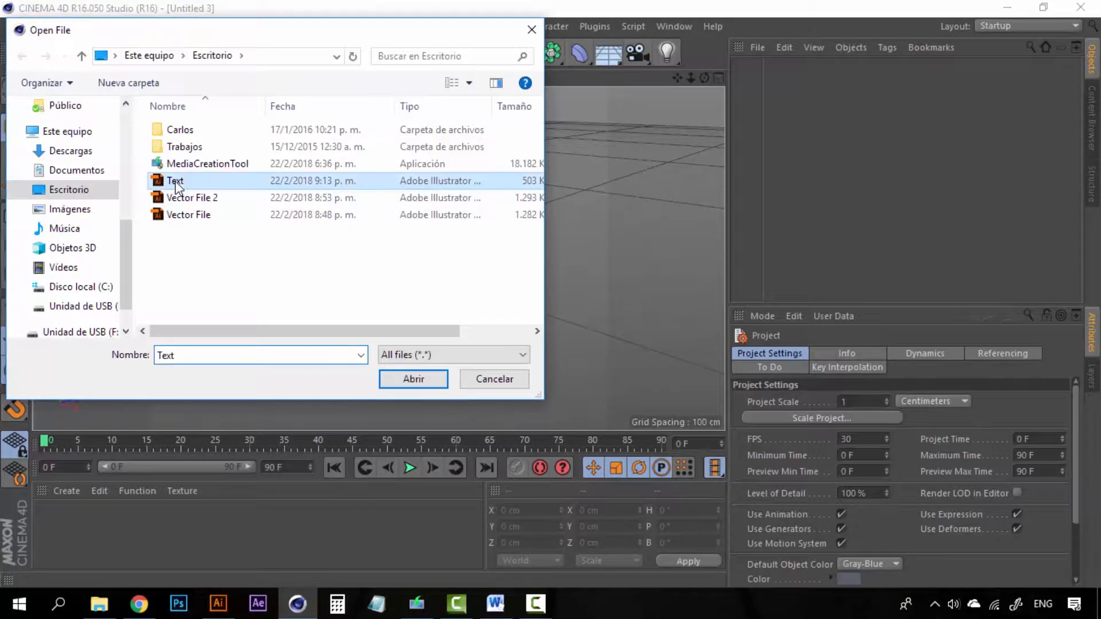
click(413, 379)
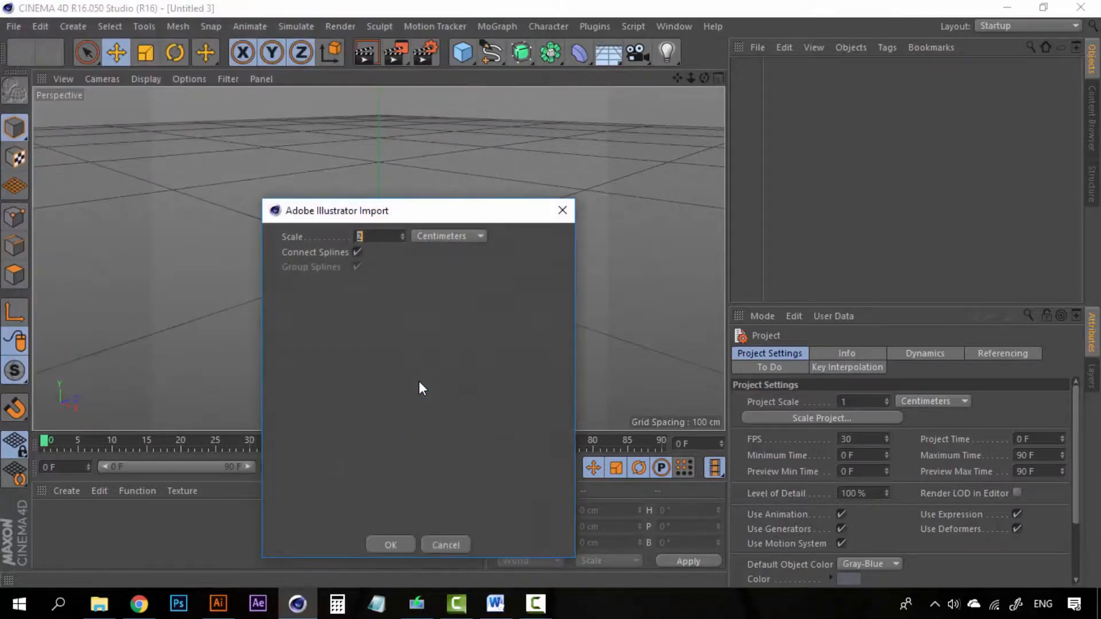
click(391, 547)
key(space)
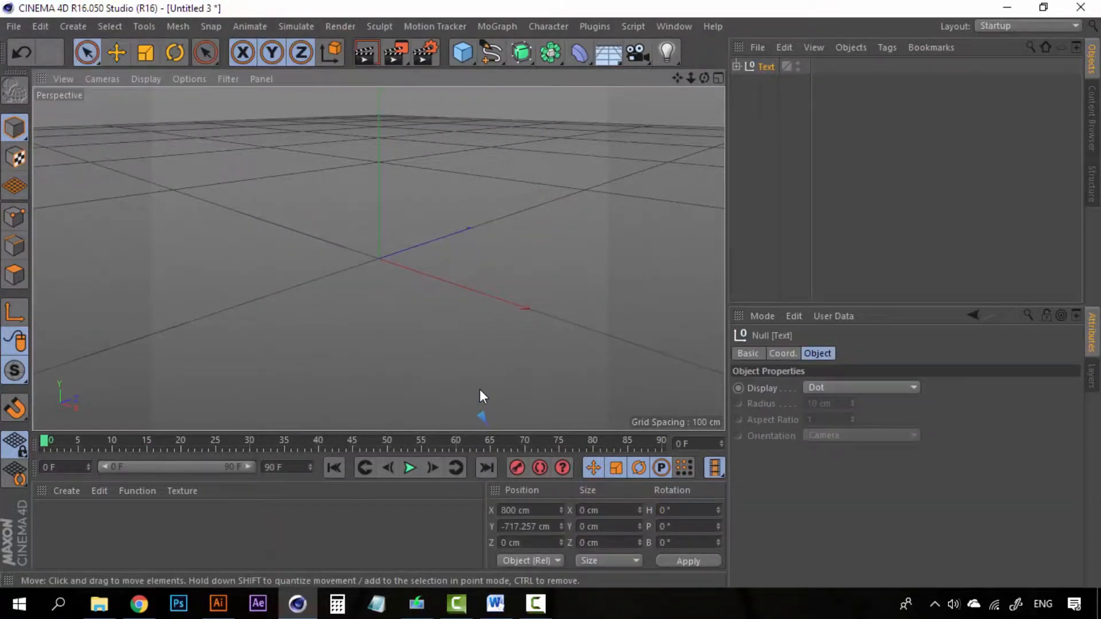
- Find the imported lettering and lift the Text object along Y to 263.918 cm
alt+right_drag(480, 389, 401, 93)
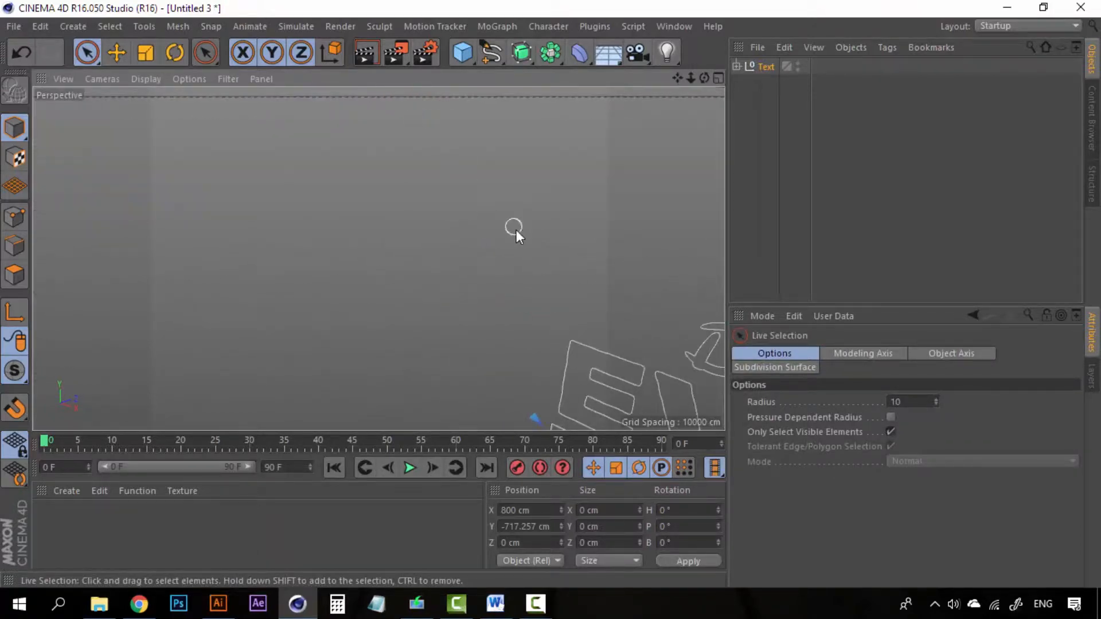
scroll(516, 229, down, 10)
alt+middle_drag(516, 229, 418, 329)
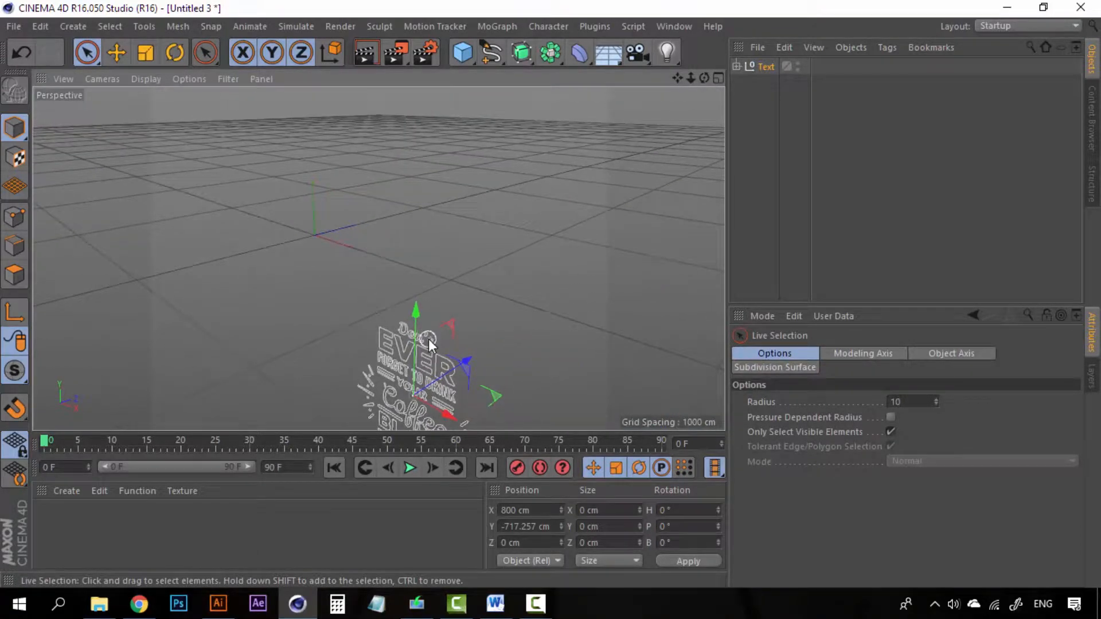
drag(415, 311, 425, 125)
scroll(425, 184, up, 6)
scroll(438, 208, down, 2)
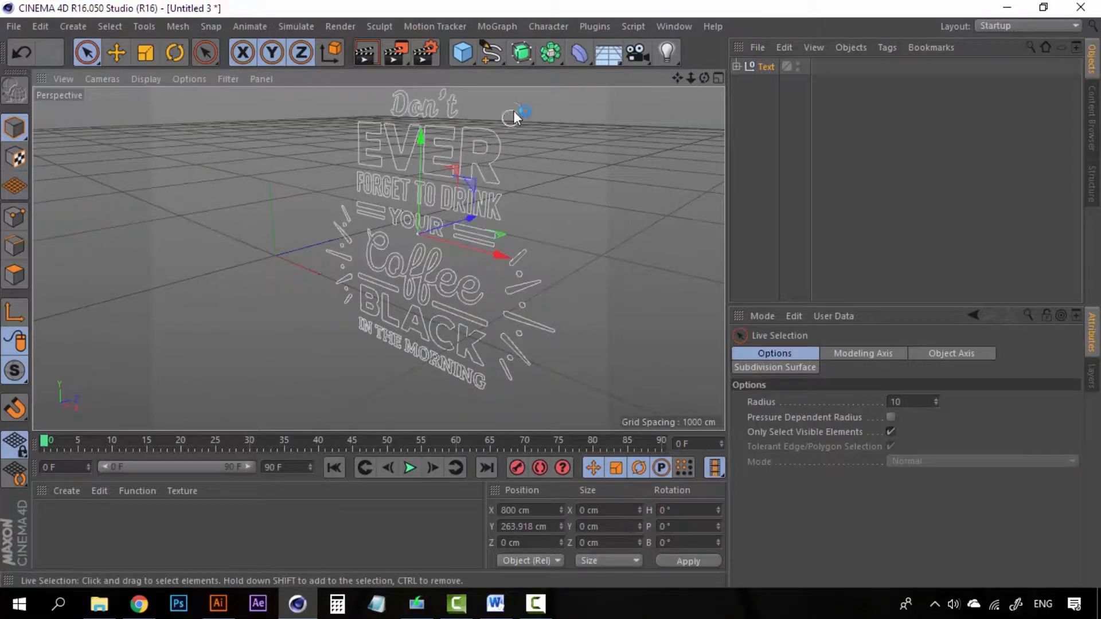
click(522, 53)
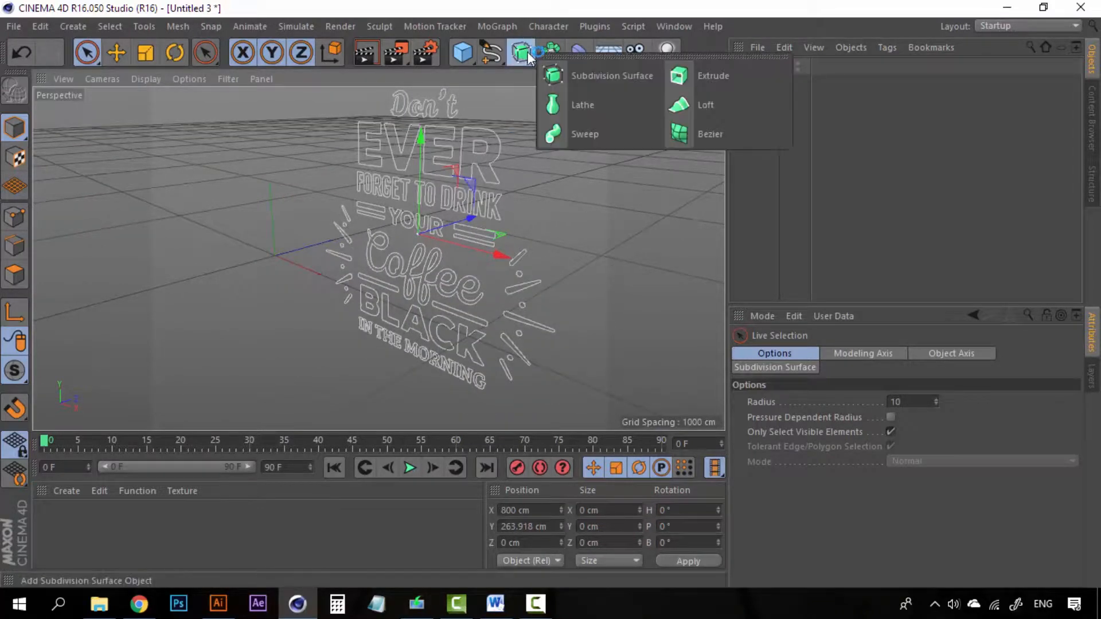
- Add an Extrude generator and expand the Text object to list its paths
click(711, 78)
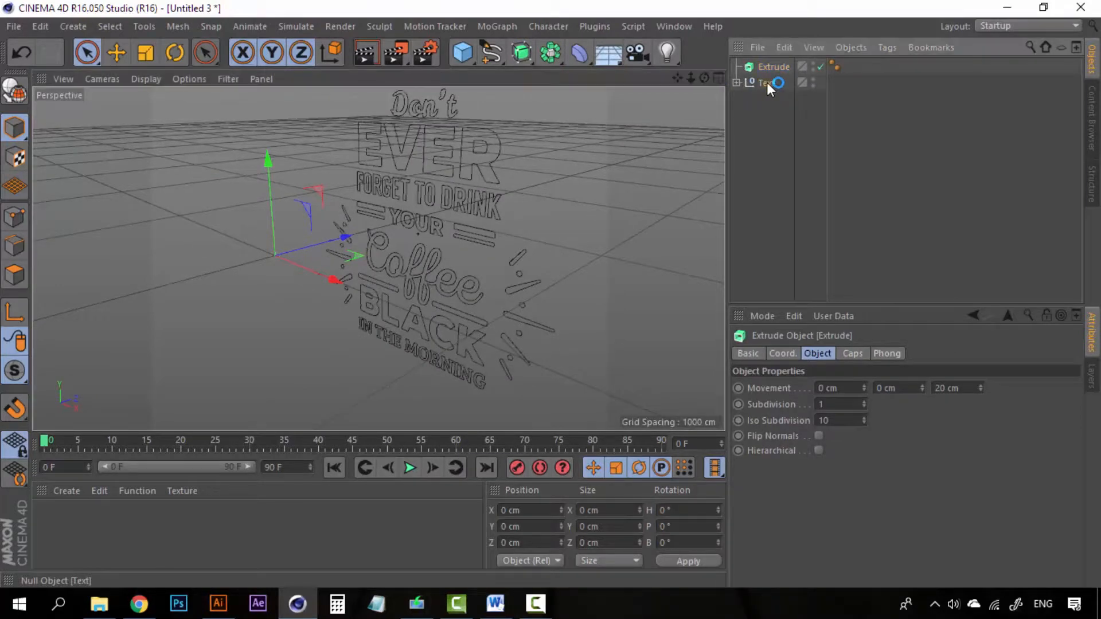
click(765, 84)
click(737, 82)
click(786, 99)
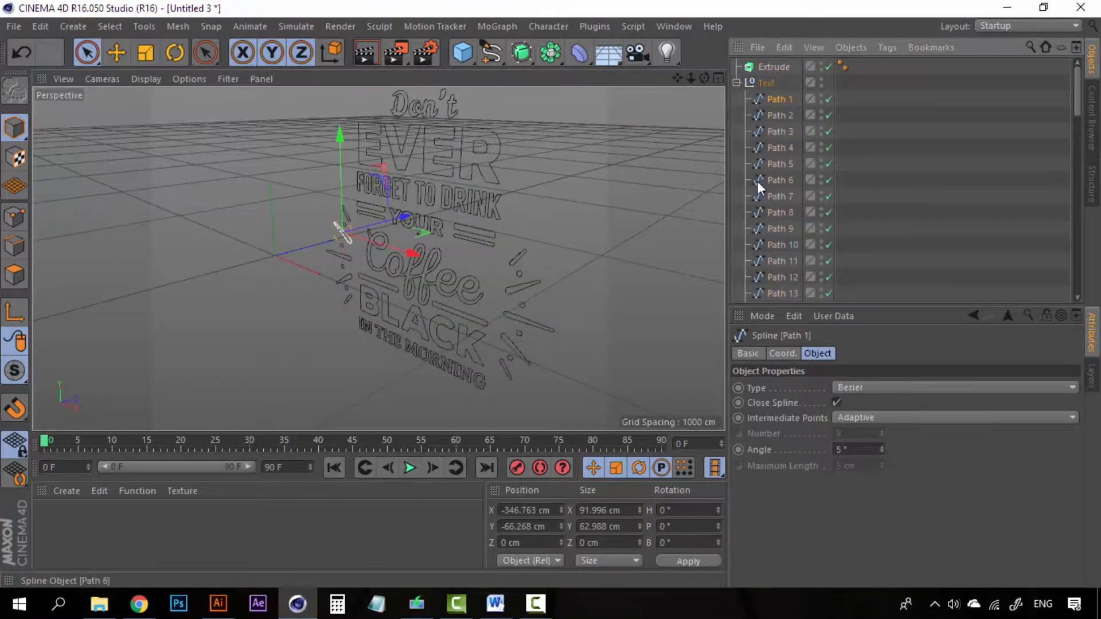
click(737, 82)
click(761, 84)
click(737, 82)
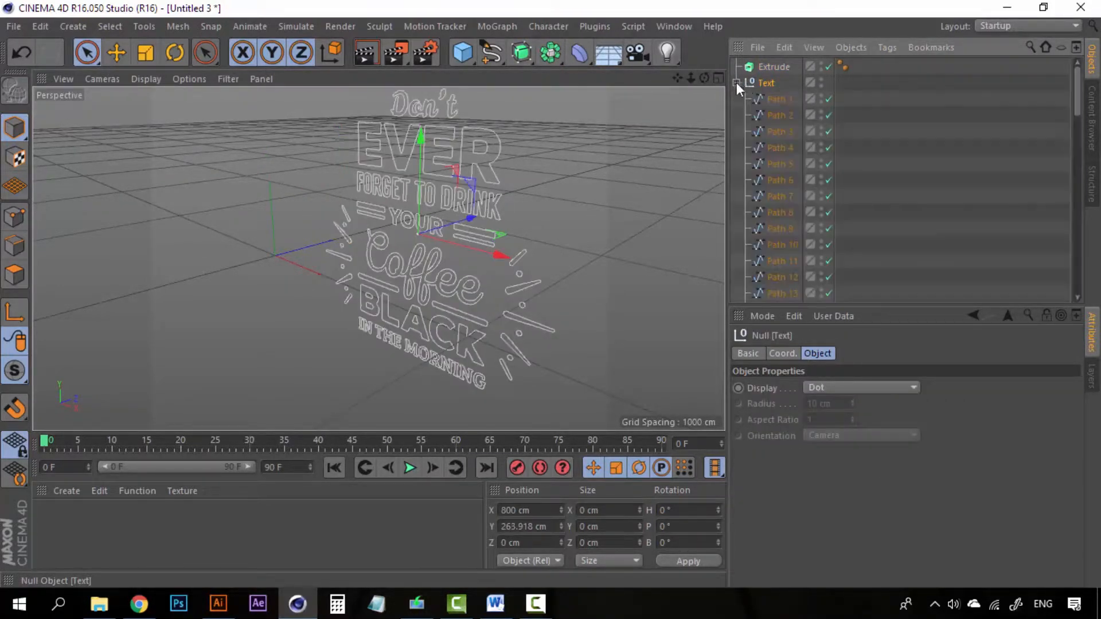
- Select Path 1 through Path 89 and connect them into a single spline, Path 1.1
click(780, 99)
scroll(779, 184, down, 15)
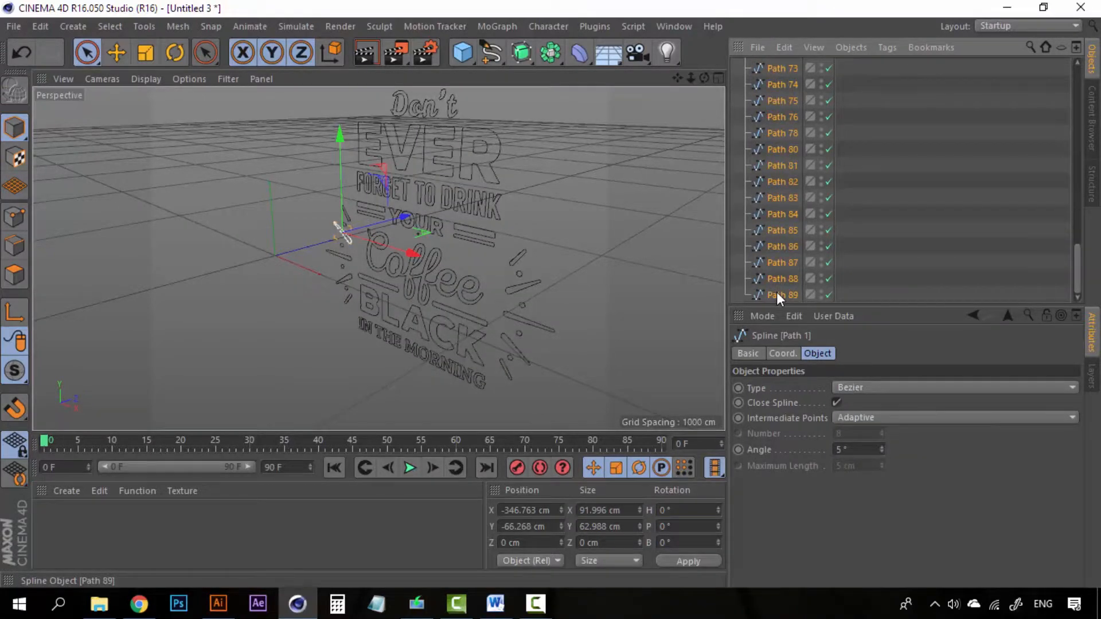
shift+click(777, 294)
scroll(776, 291, up, 15)
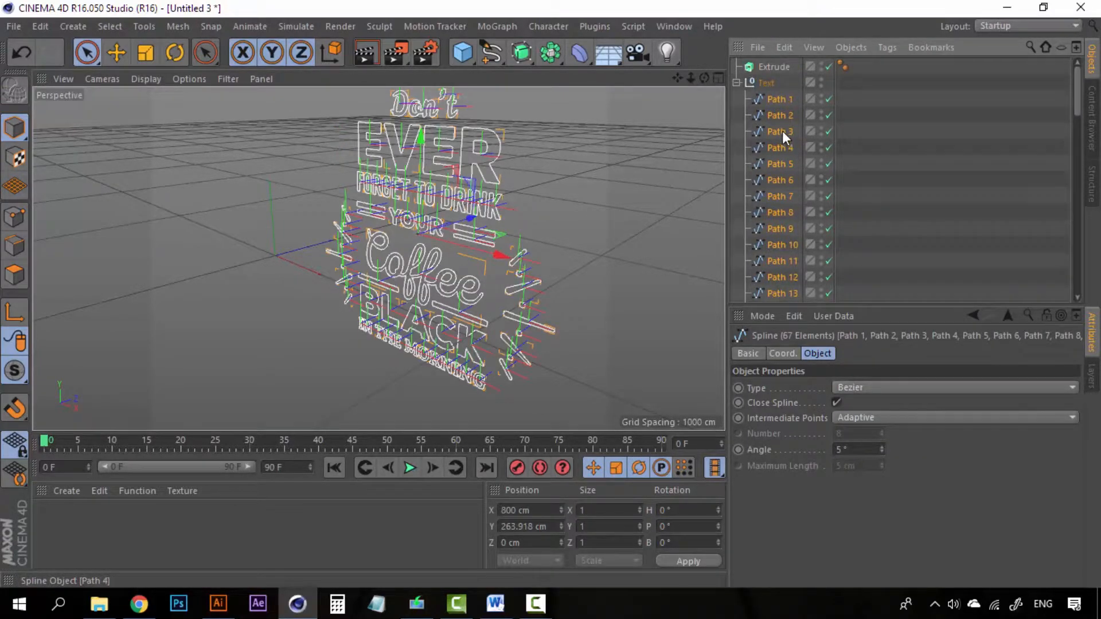
right_click(782, 130)
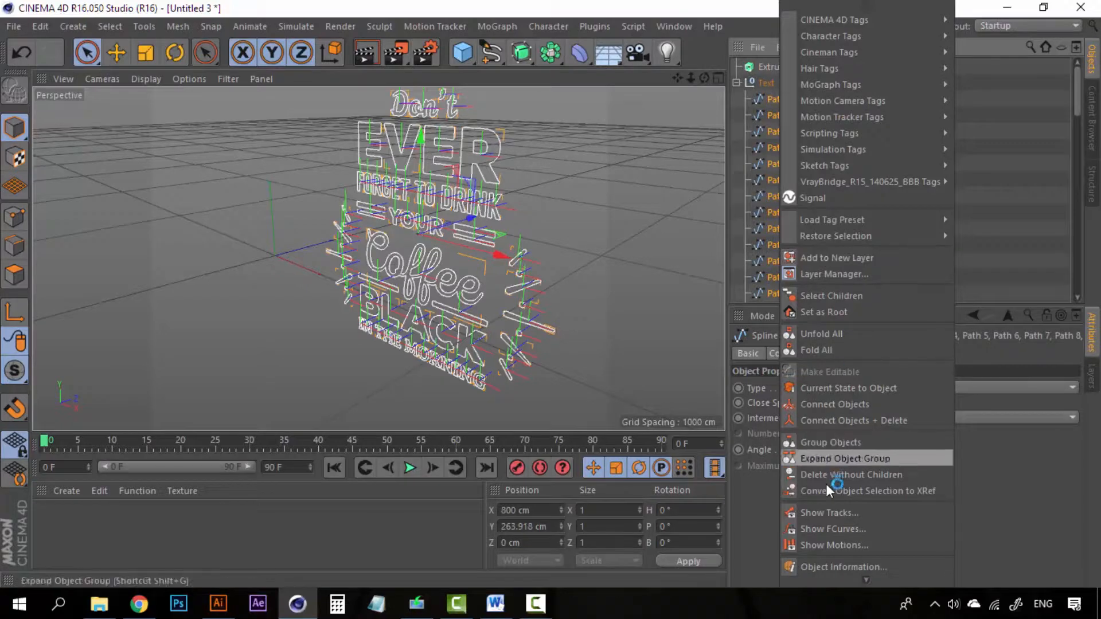
click(859, 421)
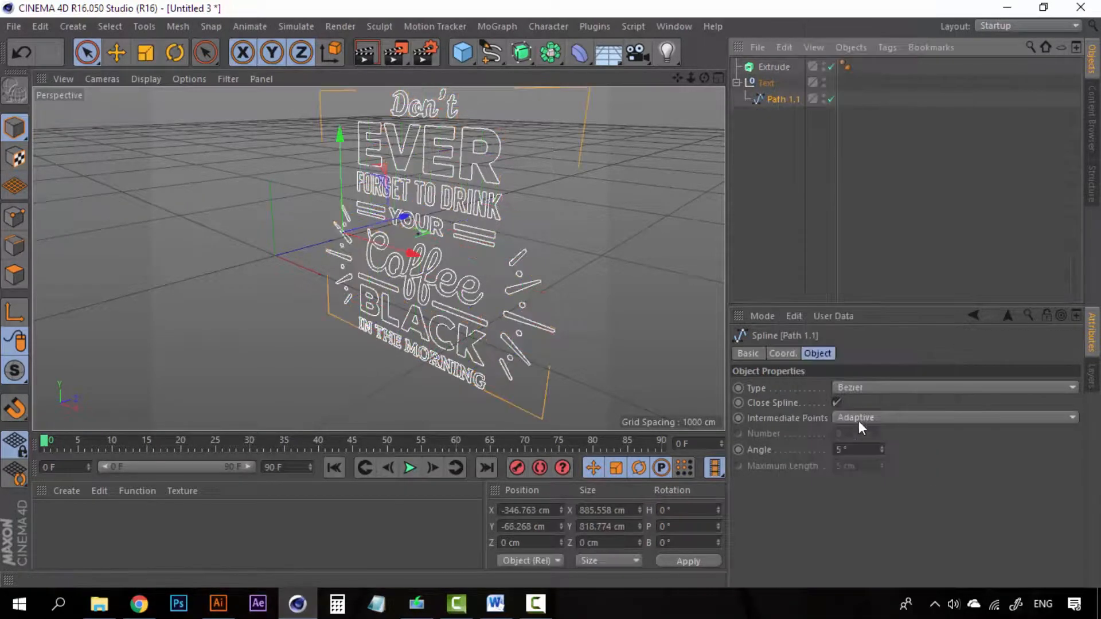
click(786, 154)
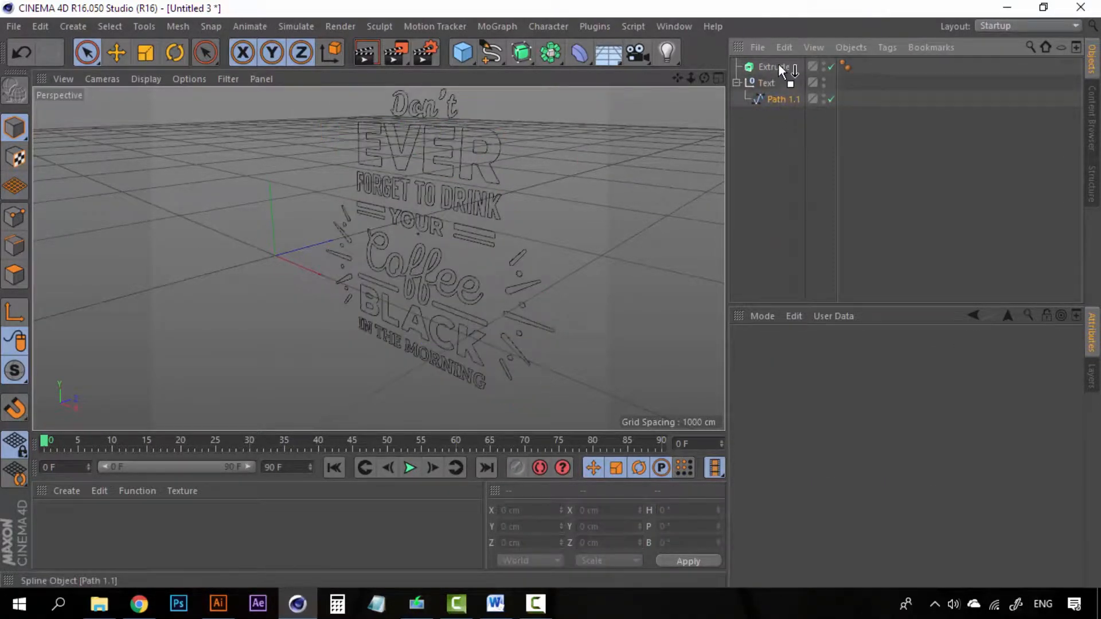
- Nest Path 1.1 under Extrude, delete the empty Text group, and select Extrude
drag(779, 64, 770, 103)
drag(776, 64, 776, 64)
click(767, 100)
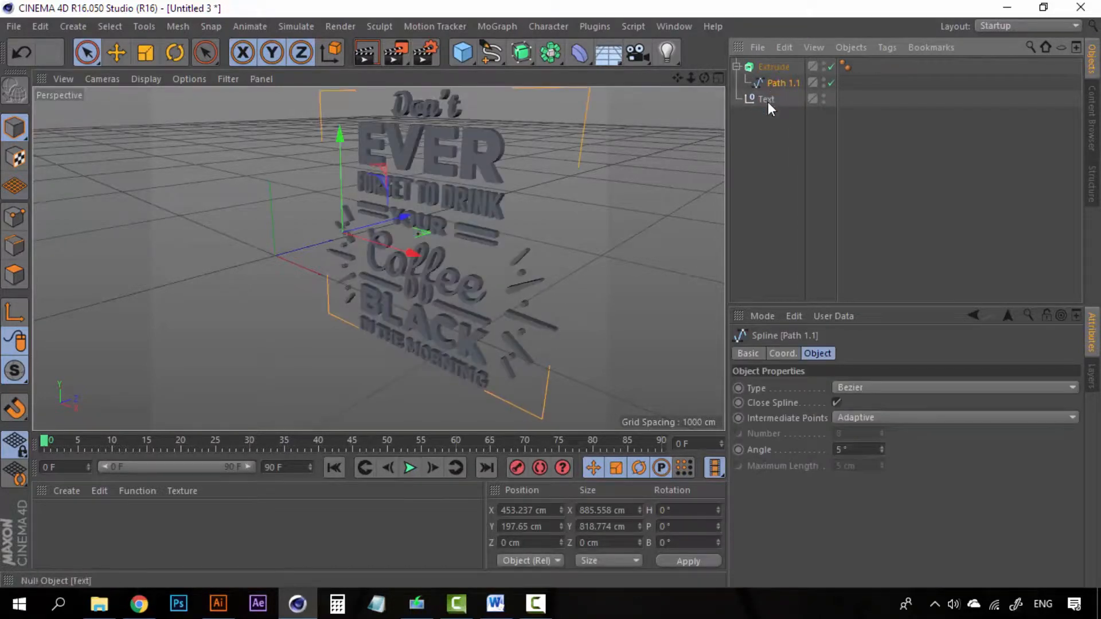
key(Delete)
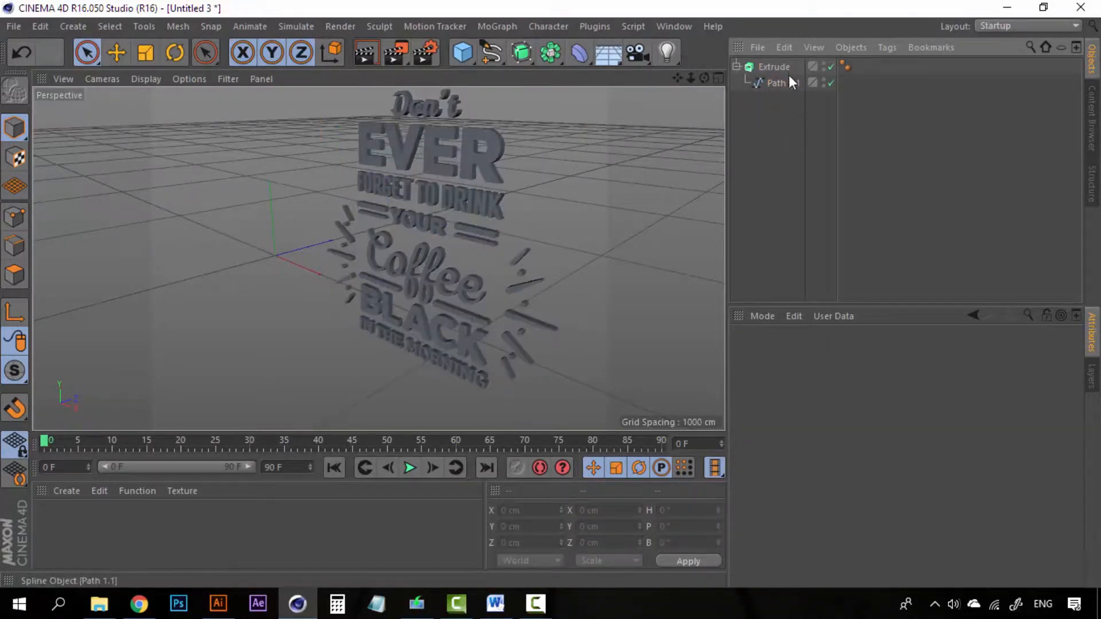
click(775, 67)
scroll(474, 162, up, 5)
scroll(472, 166, down, 3)
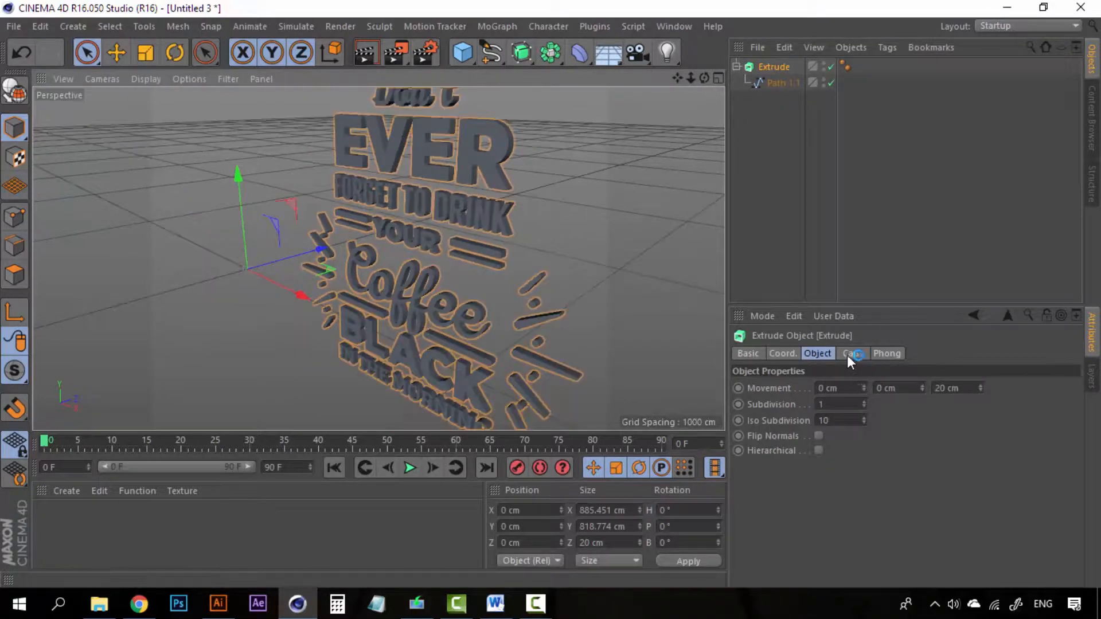
- Deepen the extrusion to about 51 cm, view it from several angles, then delete it
drag(981, 387, 980, 368)
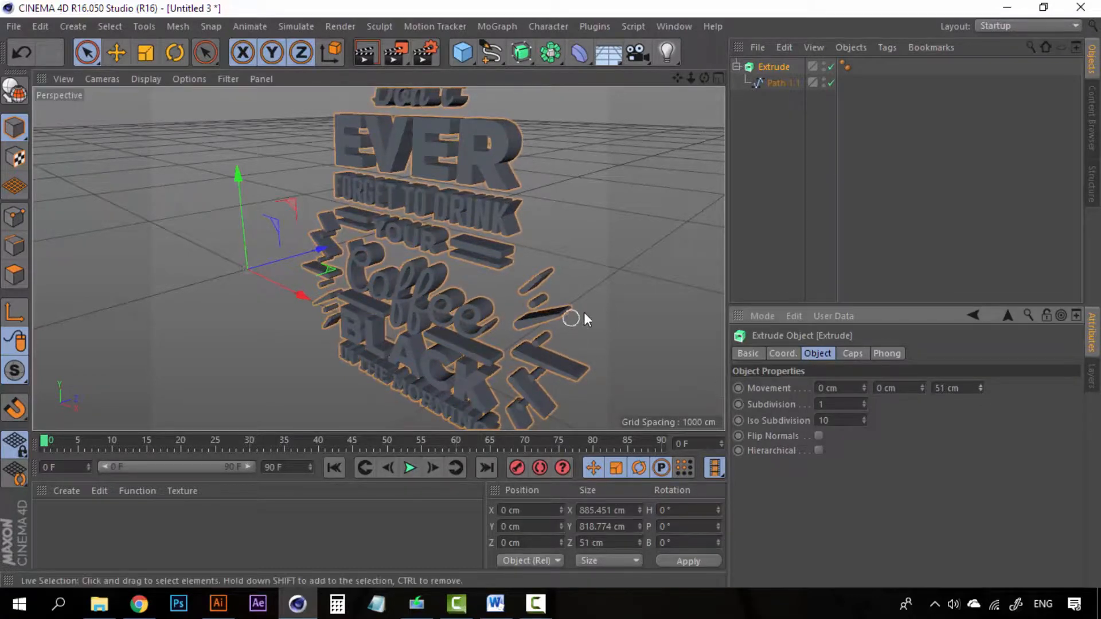
alt+drag(497, 251, 554, 287)
scroll(457, 259, up, 3)
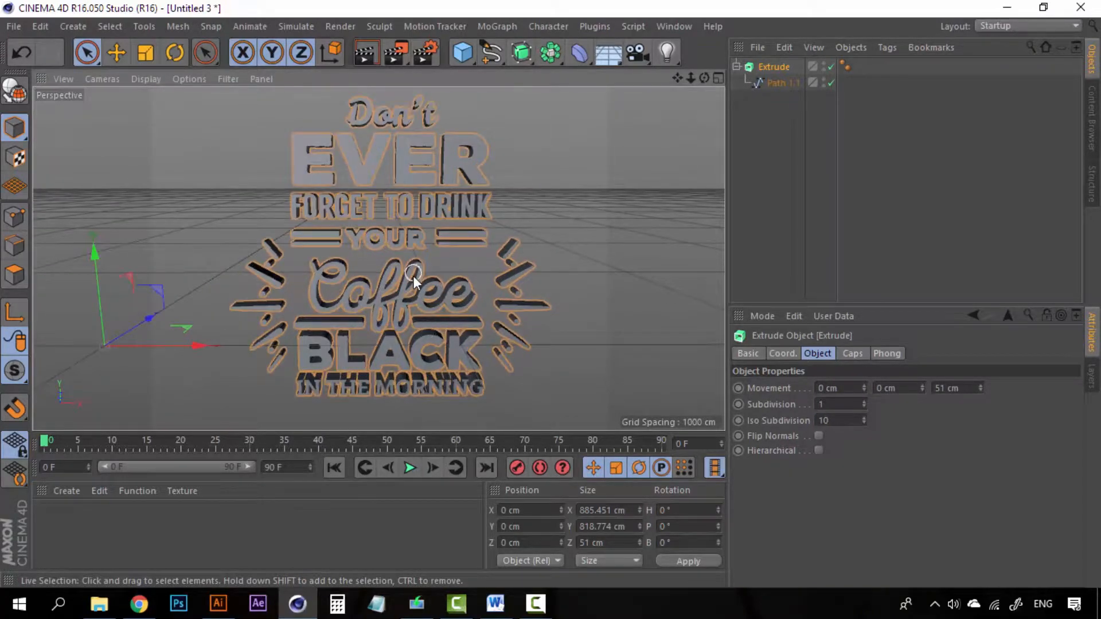
alt+drag(411, 279, 398, 287)
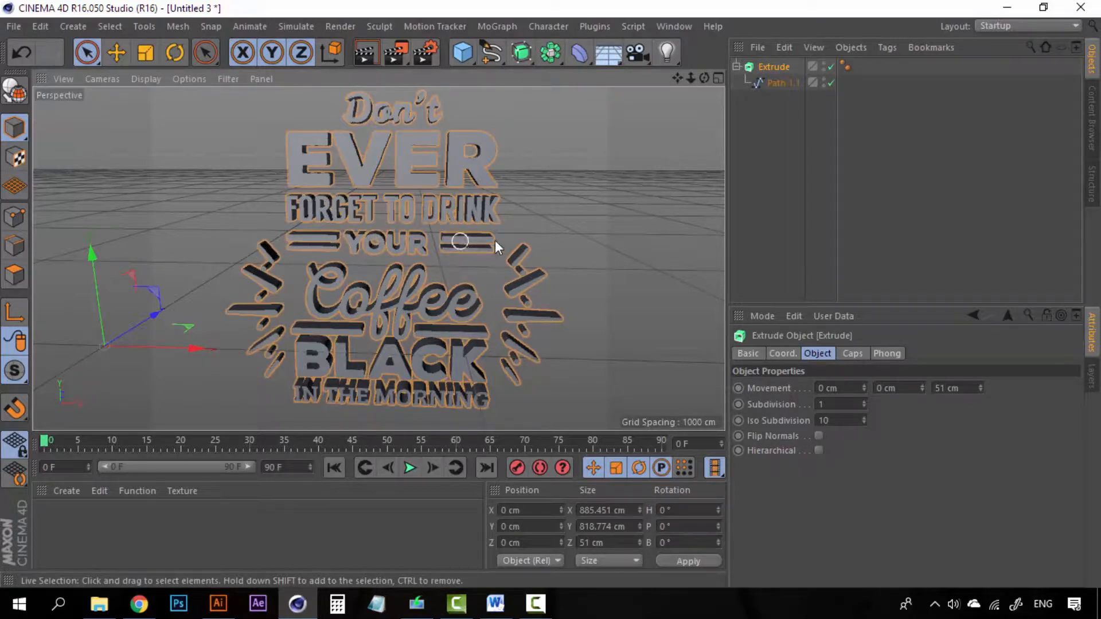
mouse_move(470, 205)
alt+middle_down()
mouse_move(467, 219)
mouse_move(471, 208)
alt+middle_up()
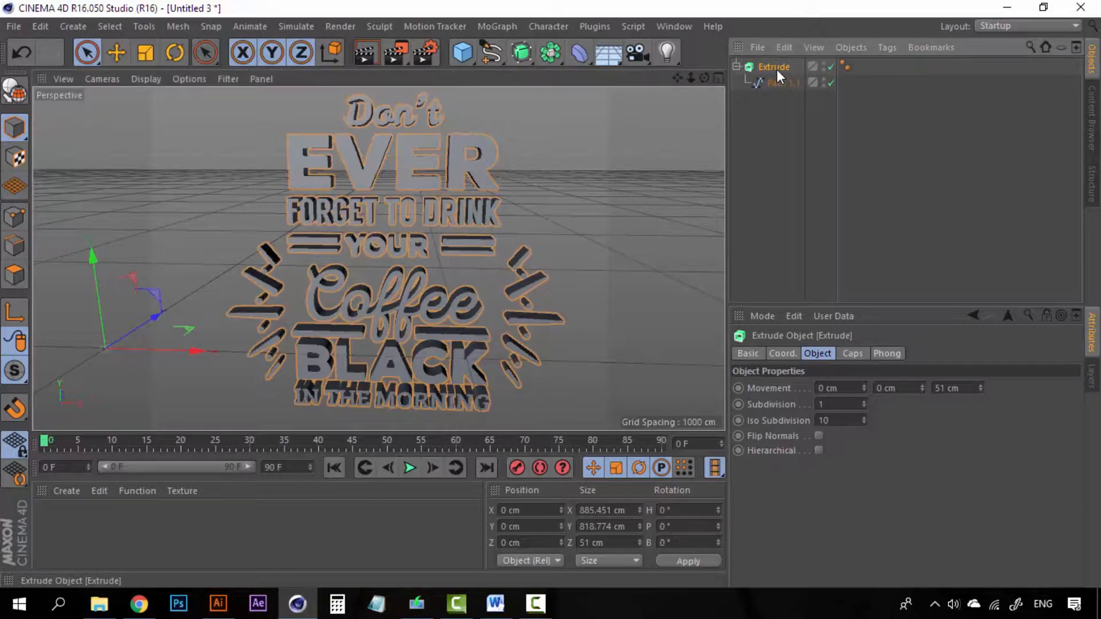
key(Delete)
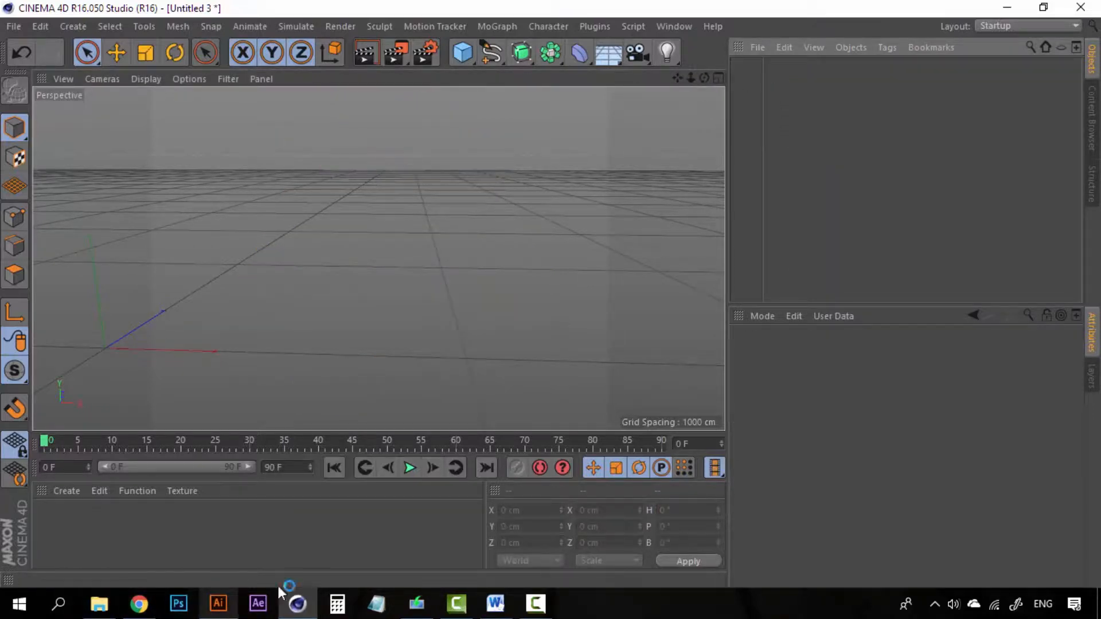
- Return to Illustrator, select all the lettering, and fill it yellow-green
click(220, 602)
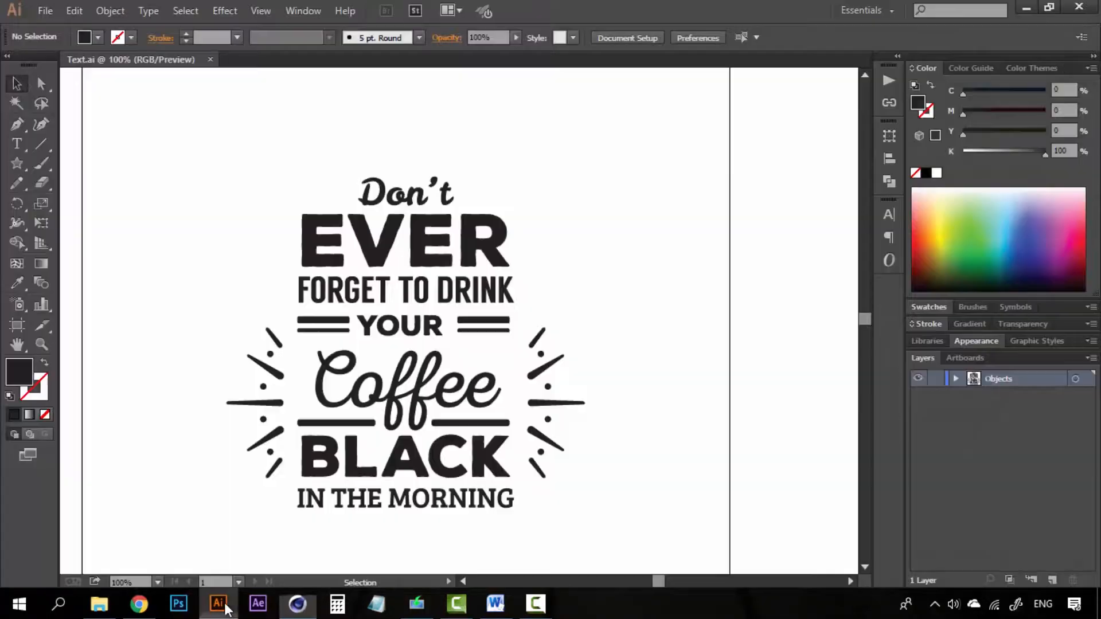
drag(405, 352, 406, 306)
ctrl+alt+click(407, 306)
ctrl+alt+click(407, 305)
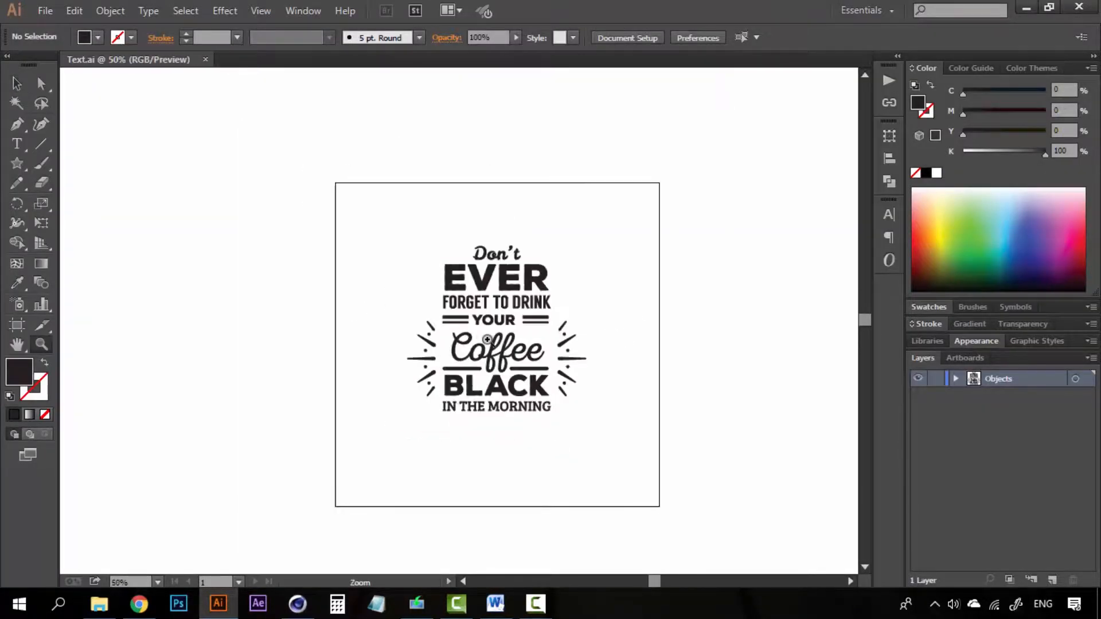
ctrl+click(488, 339)
drag(514, 362, 462, 407)
ctrl+click(433, 364)
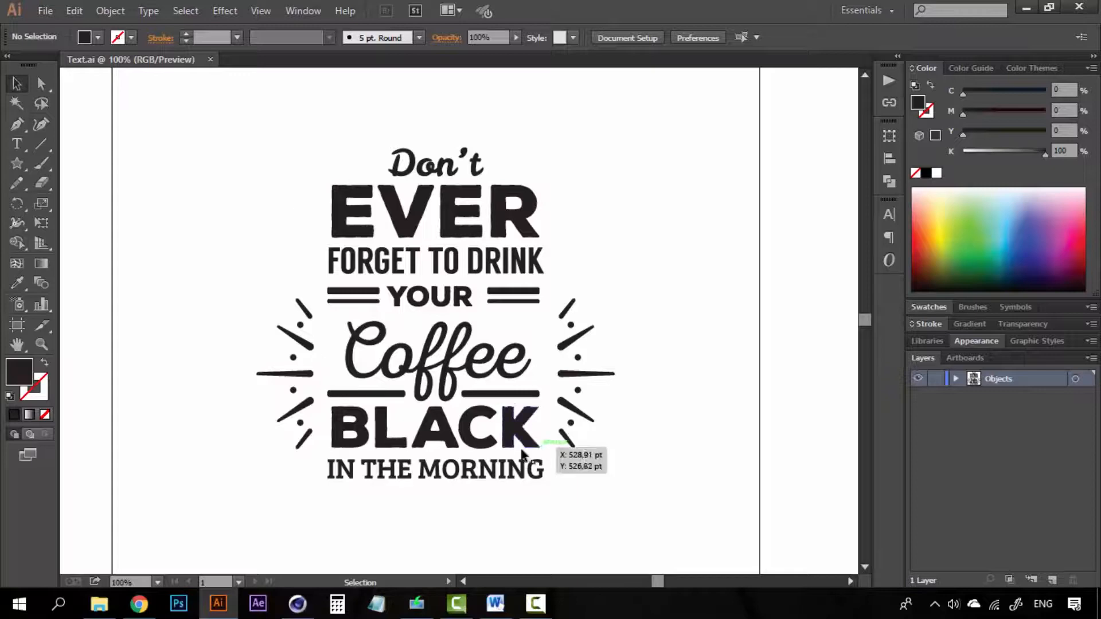
drag(649, 150, 206, 484)
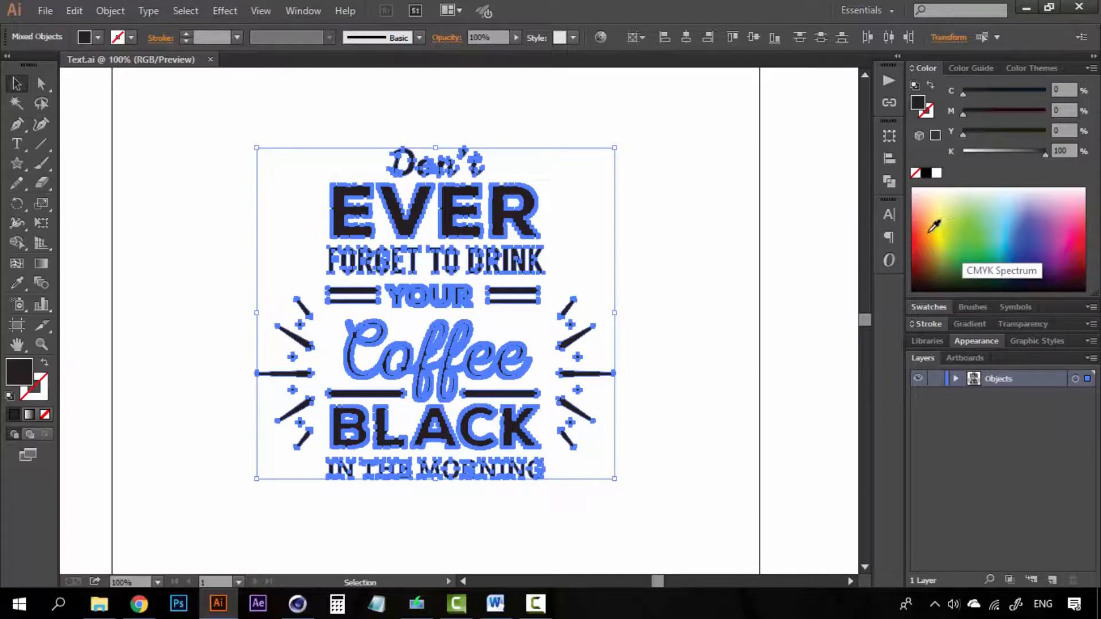
click(952, 241)
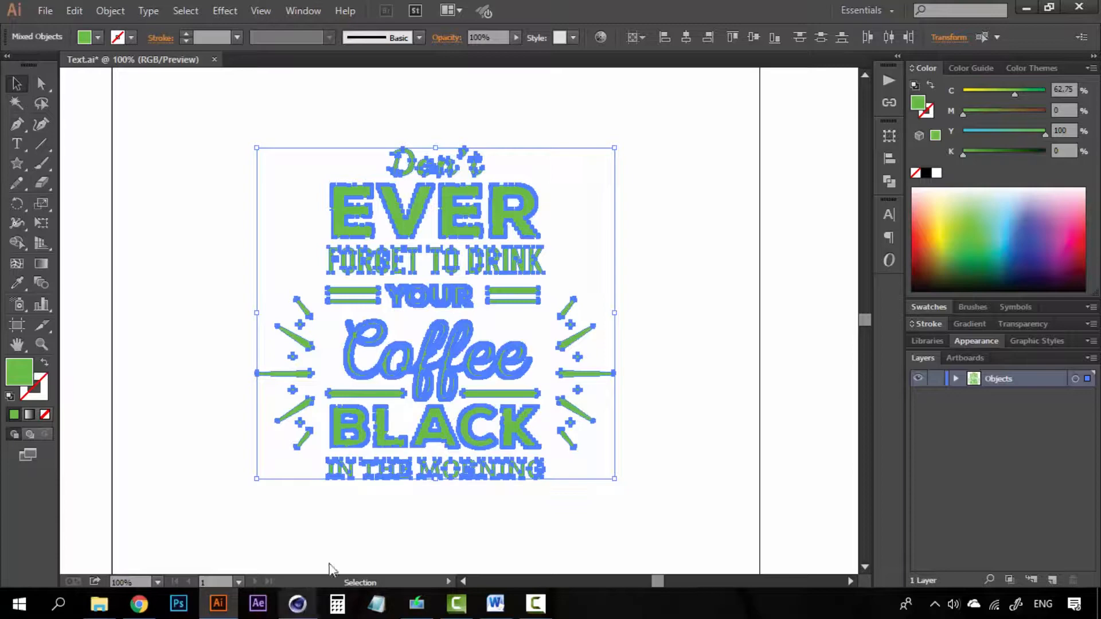
- Reselect all the lettering and give it a black stroke
click(687, 218)
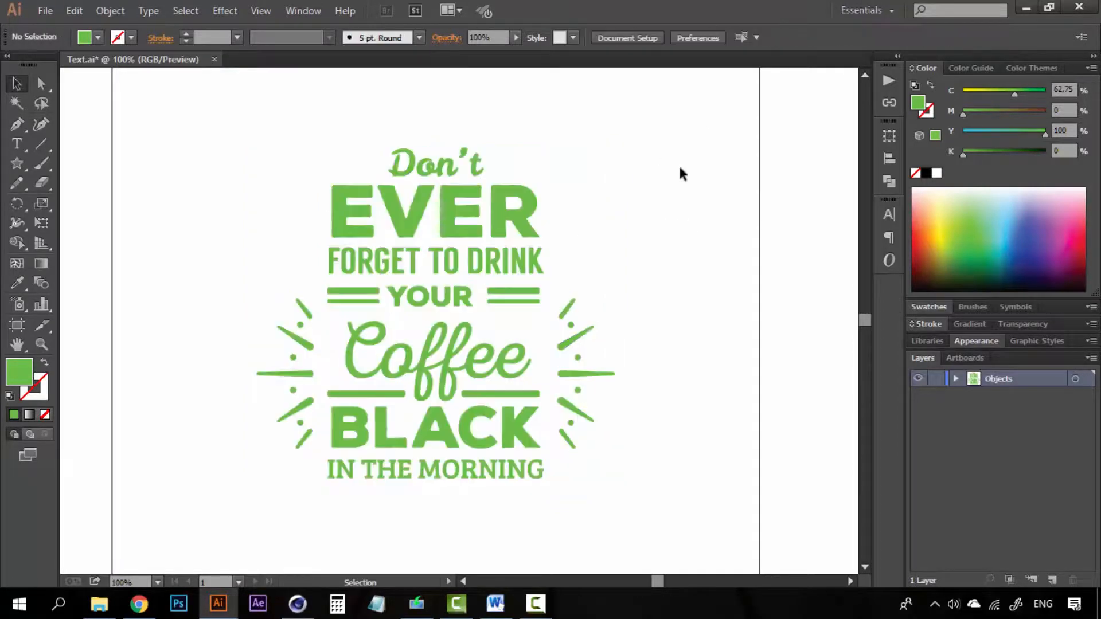
drag(674, 136, 205, 518)
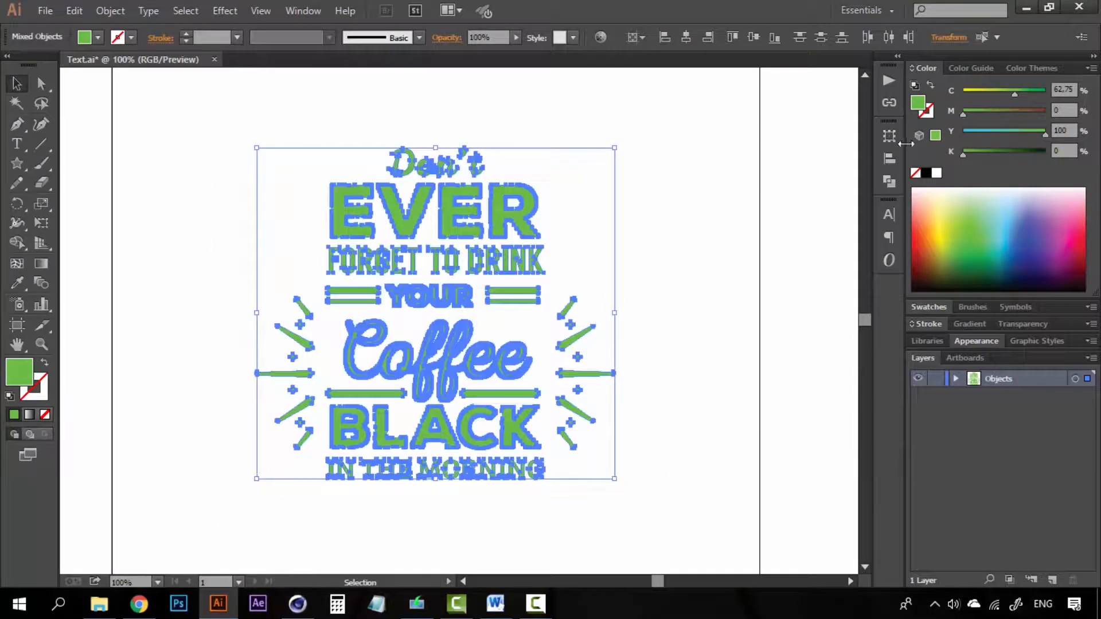
click(927, 115)
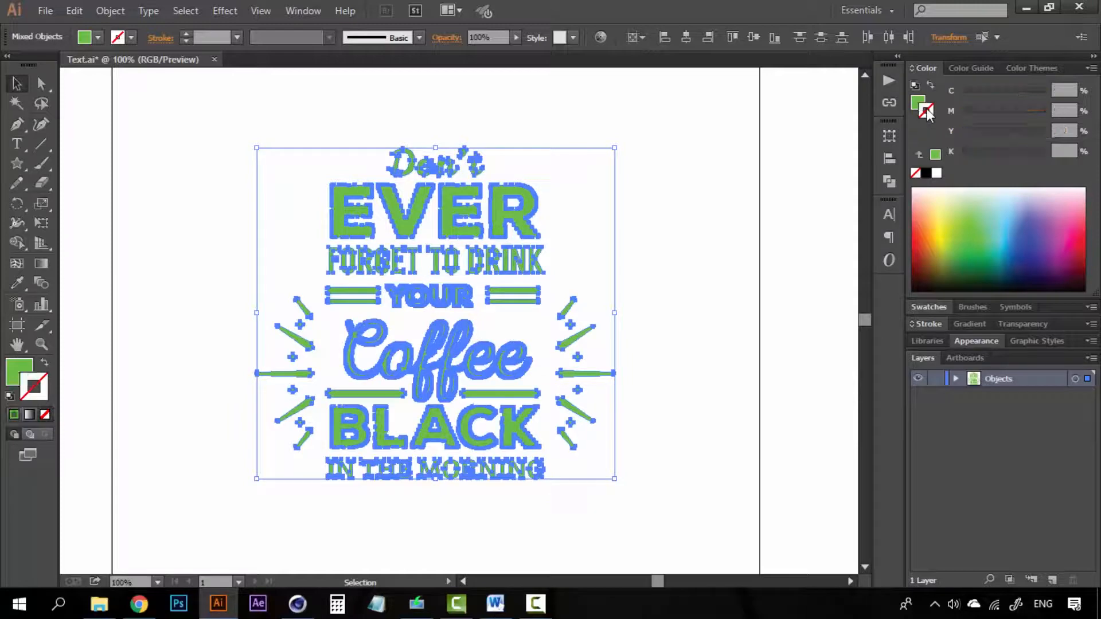
click(925, 173)
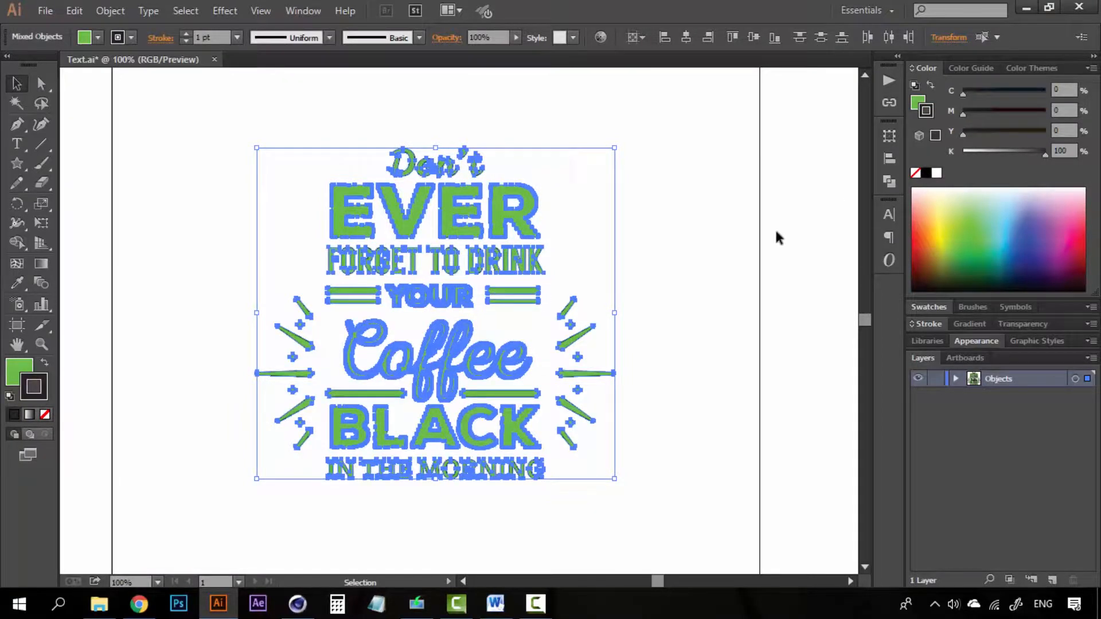
- Set the stroke to 4 pt, aligned to the outside, with round joins
click(917, 325)
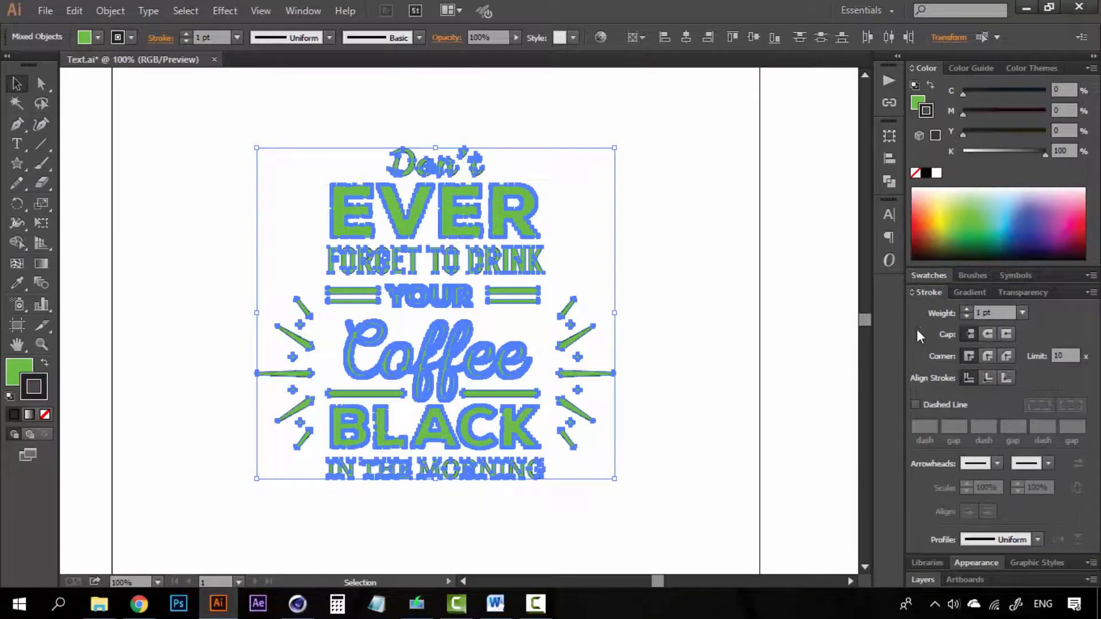
click(967, 309)
click(967, 309)
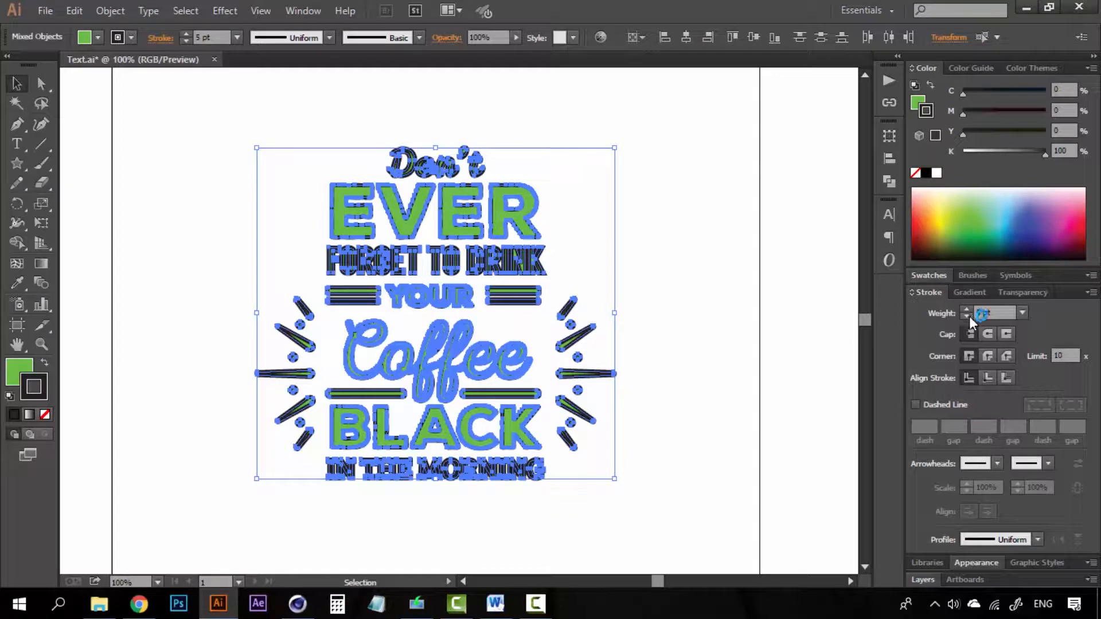
click(967, 316)
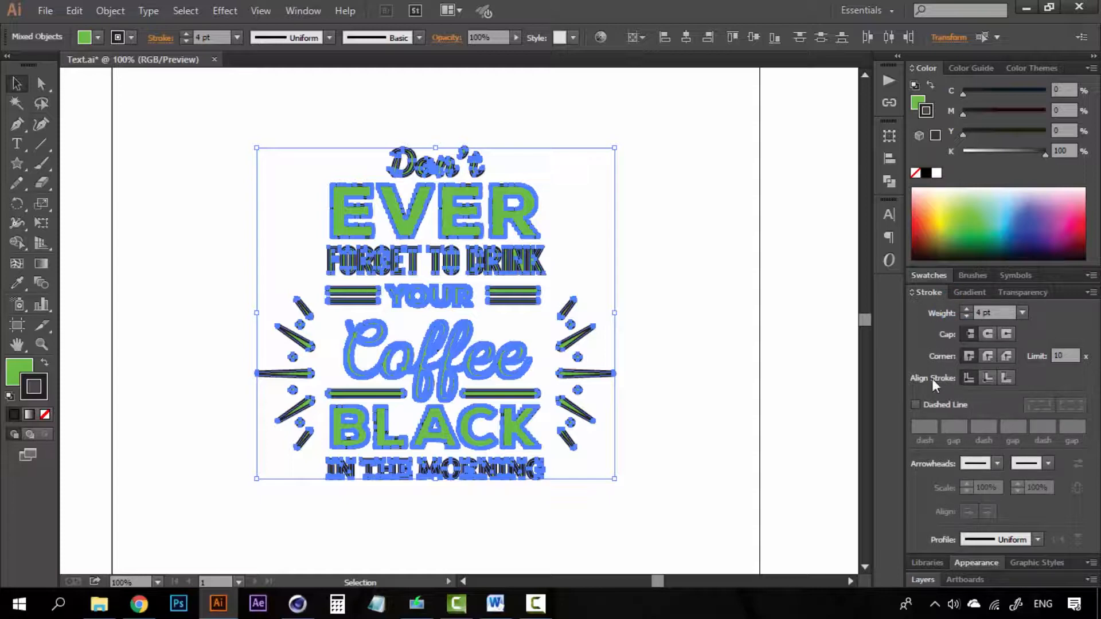
click(1007, 378)
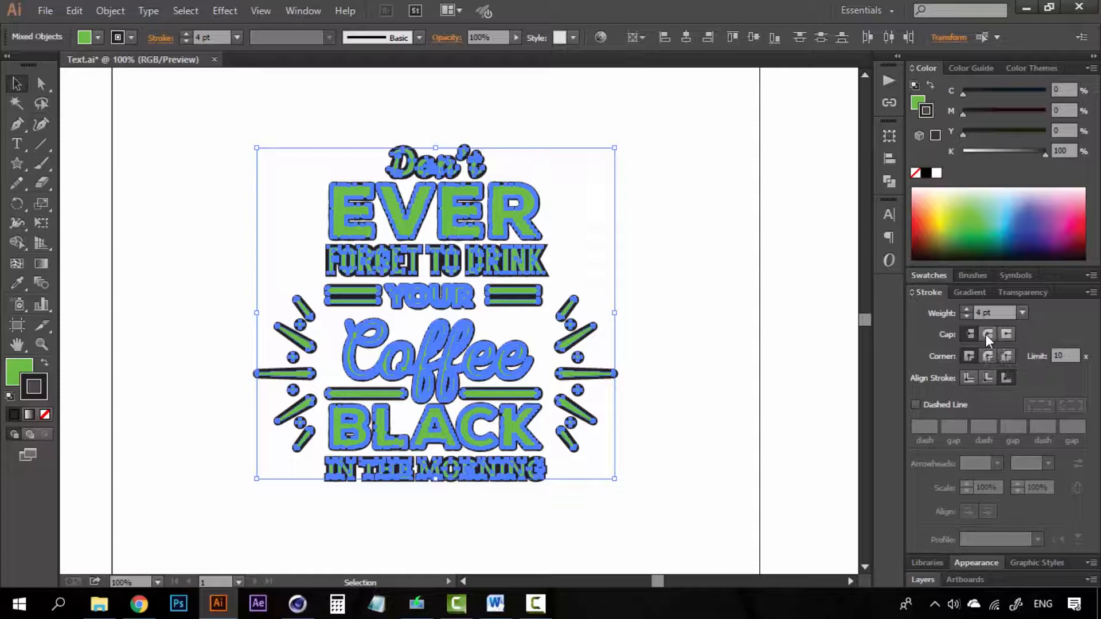
click(986, 356)
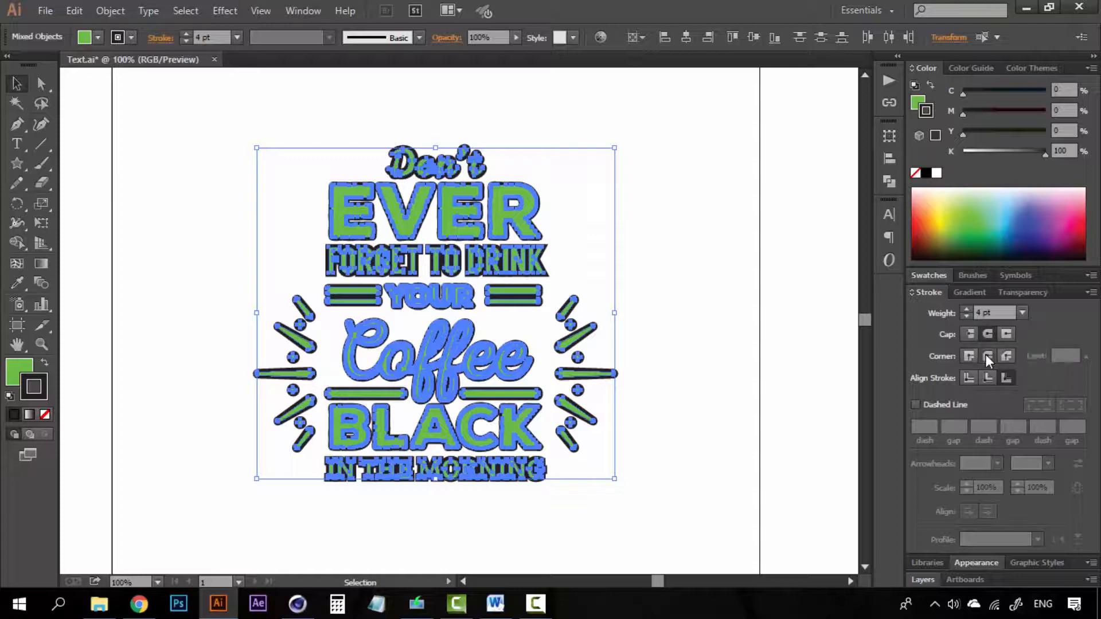
- Zoom in on Coffee and EVER to inspect the outlines, then open Pathfinder and reselect everything
click(689, 291)
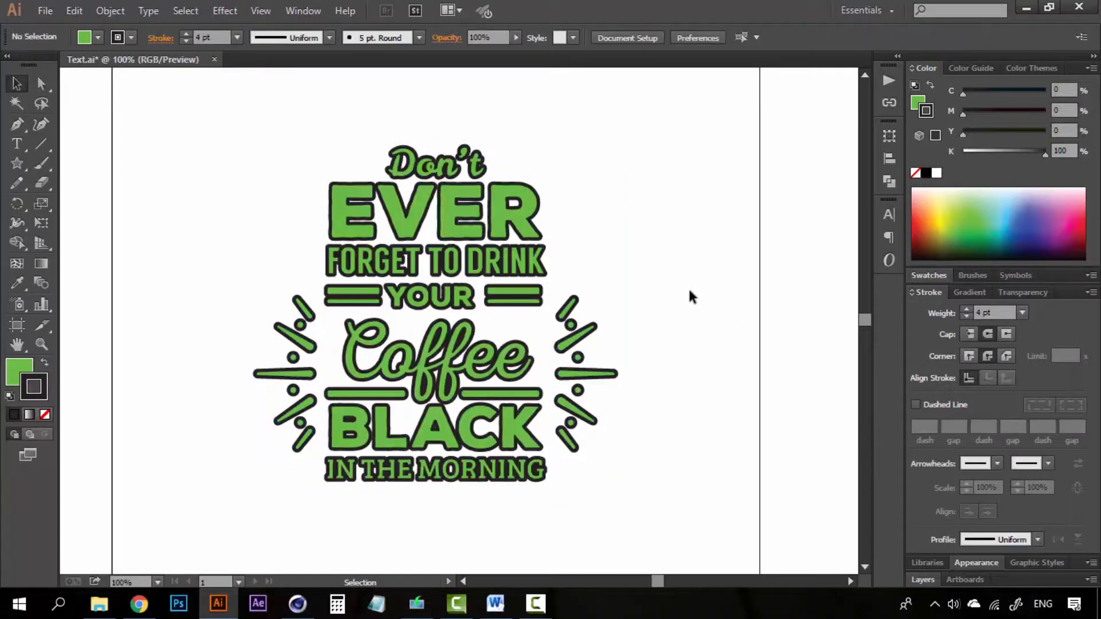
key(z)
click(521, 313)
alt+click(385, 365)
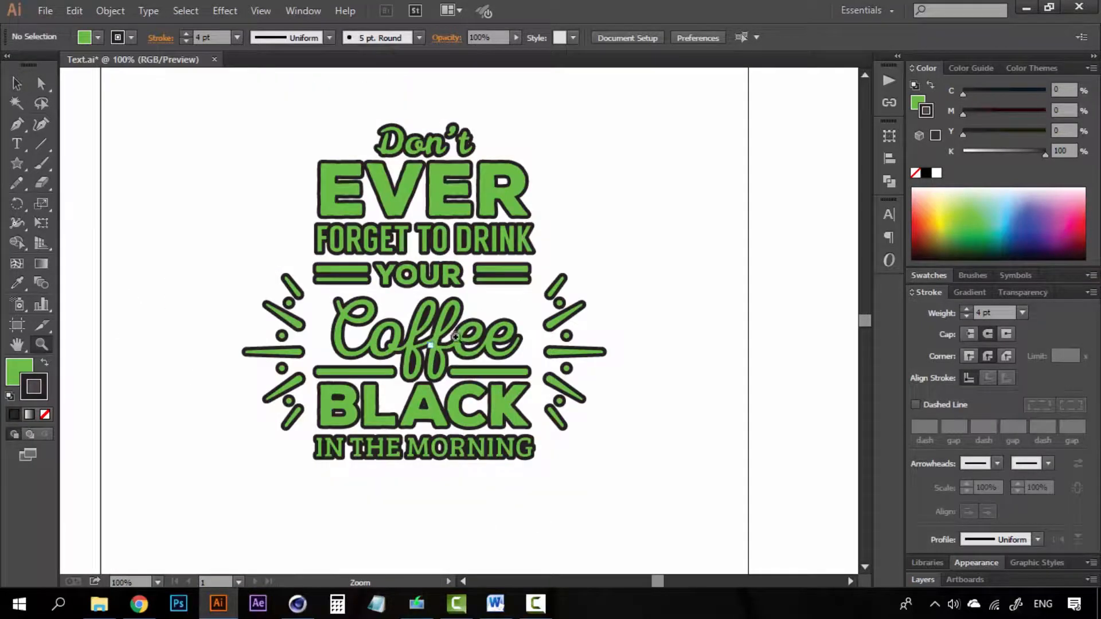
key(v)
key(z)
click(394, 167)
key(v)
drag(433, 464, 413, 369)
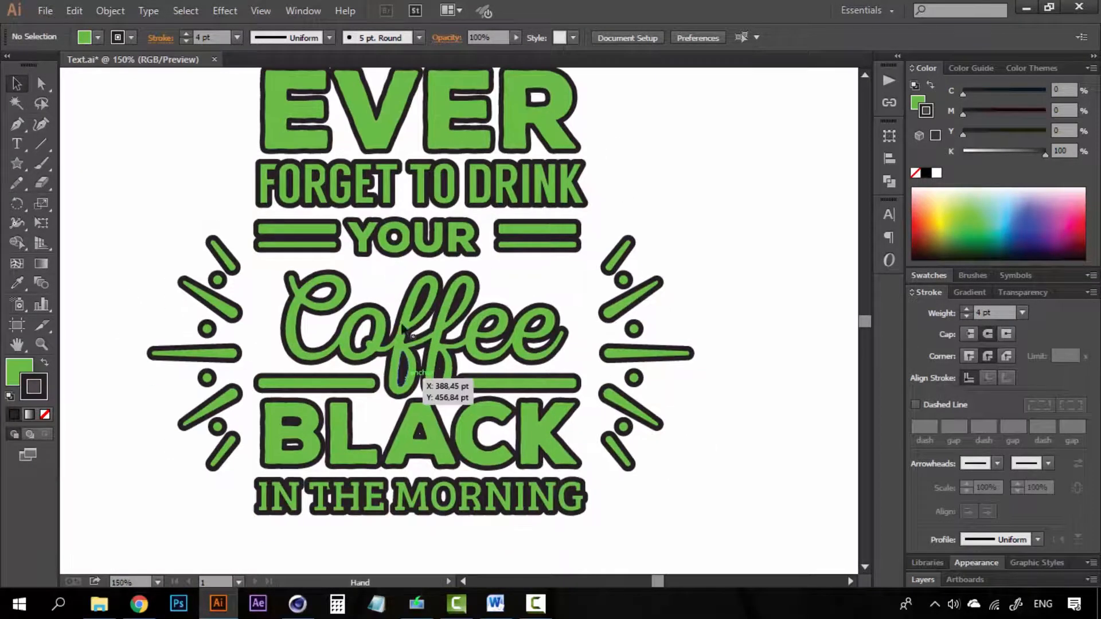
key(z)
alt+click(421, 349)
key(v)
drag(467, 342, 451, 387)
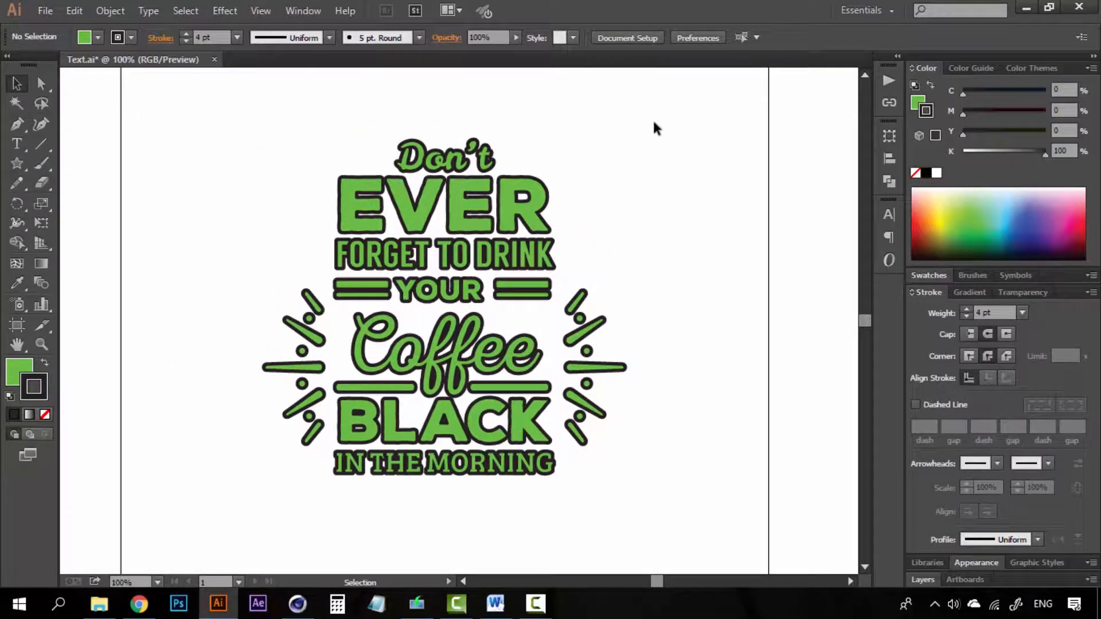
key(ctrl+shift+F9)
drag(637, 115, 220, 503)
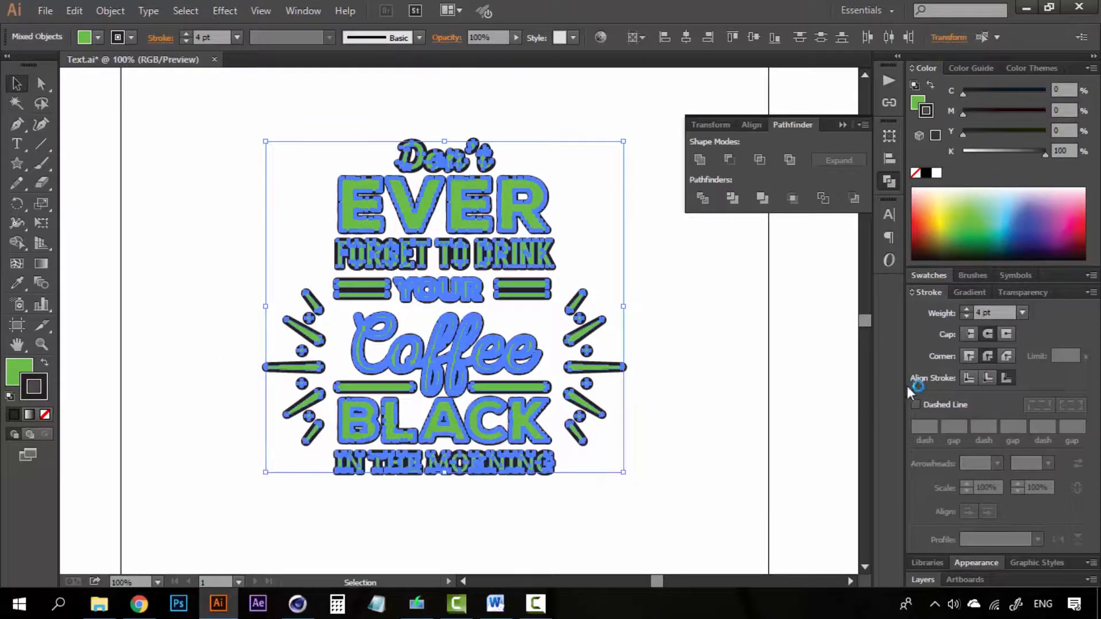
- Raise the stroke weight to 5 pt, reselect the lettering, and display the Layers panel
click(967, 310)
click(731, 392)
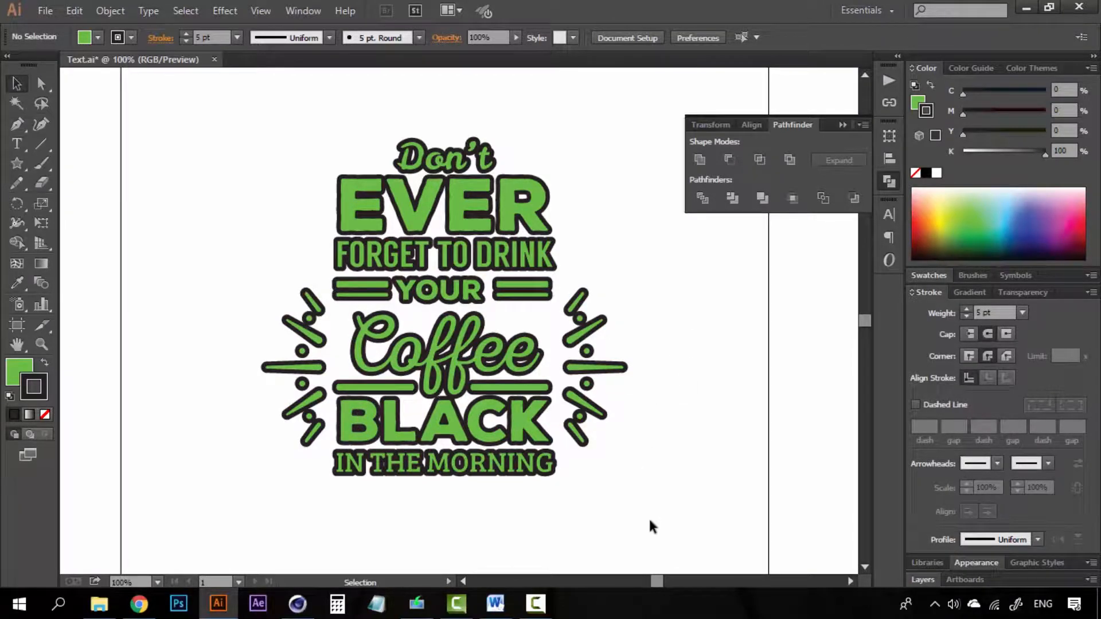
drag(649, 527, 223, 122)
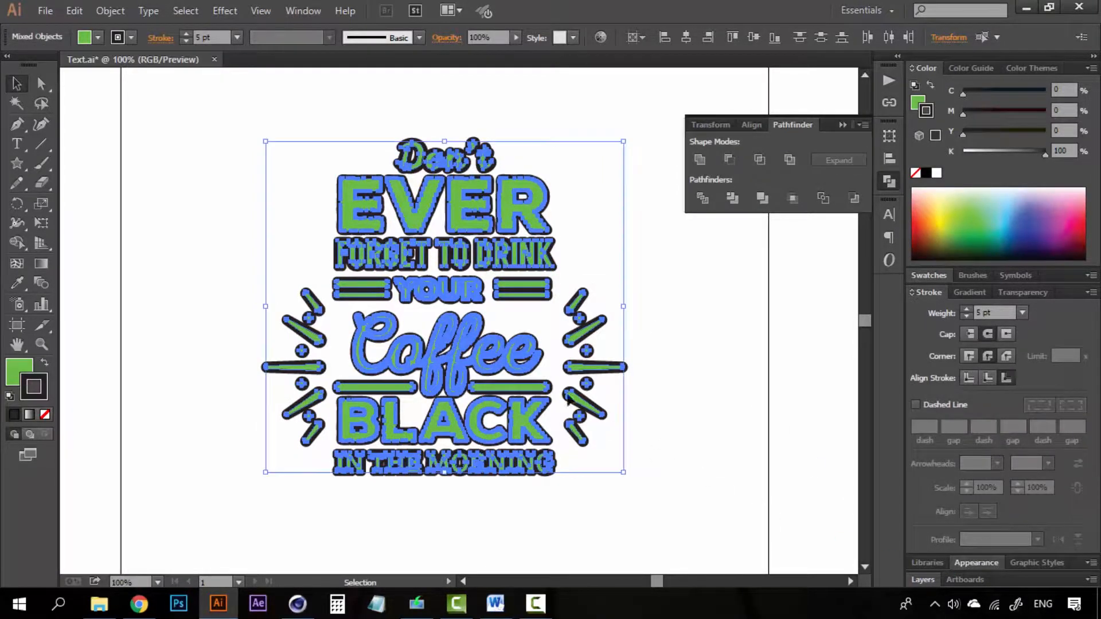
click(921, 580)
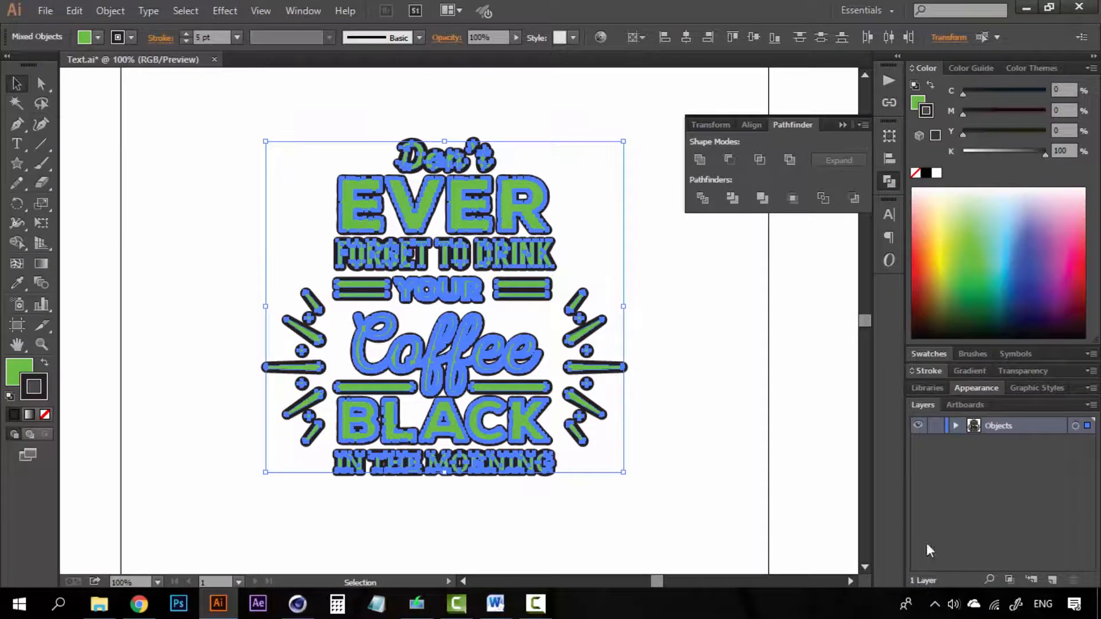
- Add Layer 2, hide Objects, paste the lettering in front, and remove its stroke
click(1053, 580)
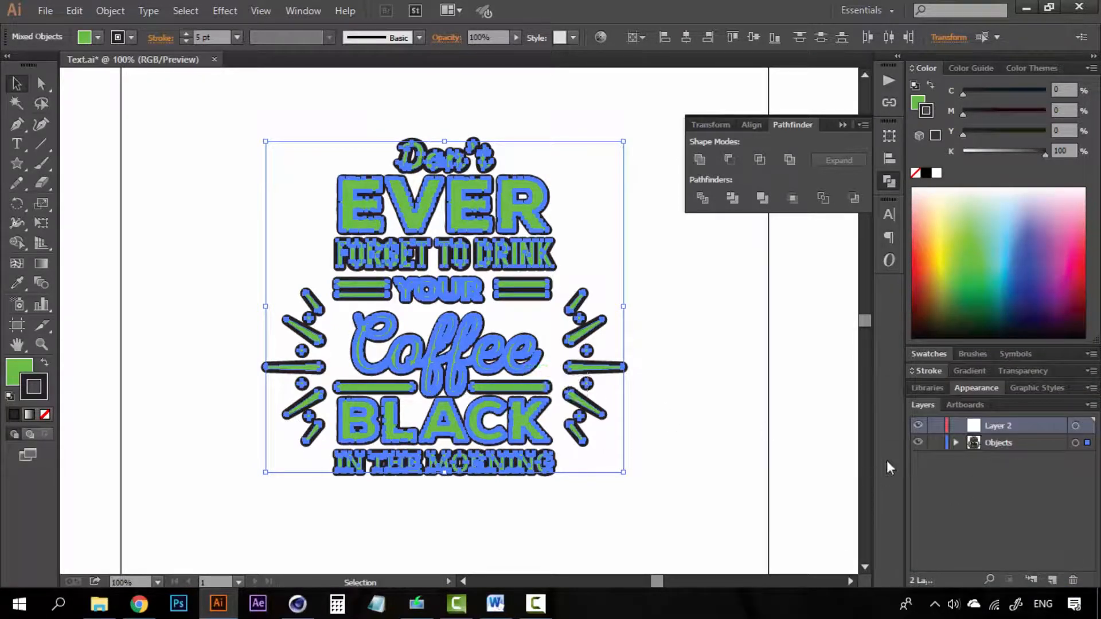
click(918, 443)
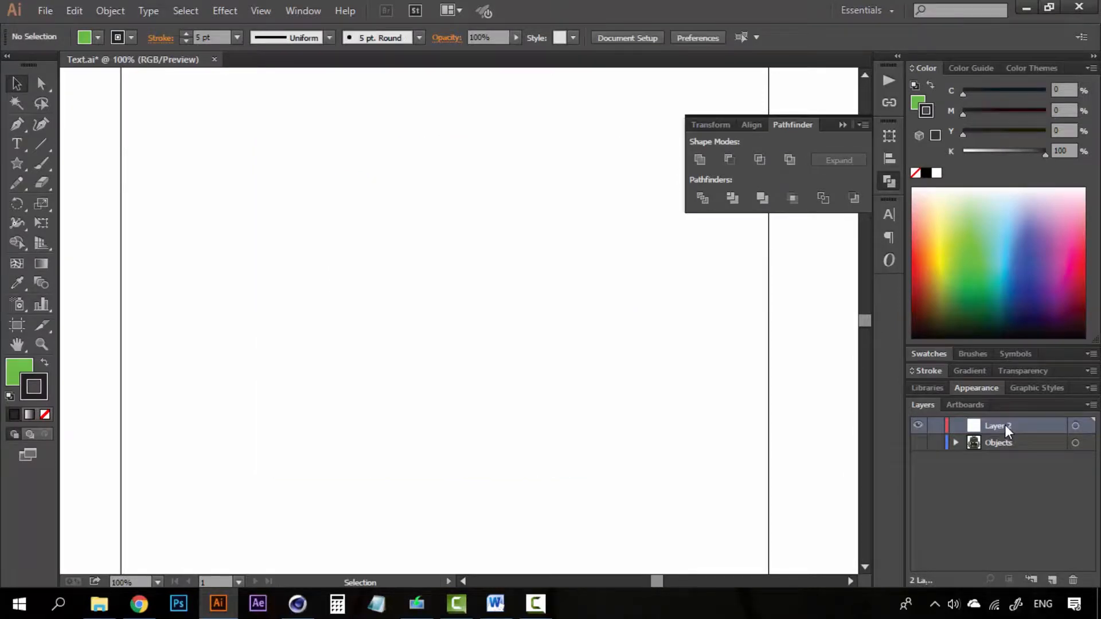
key(ctrl+f)
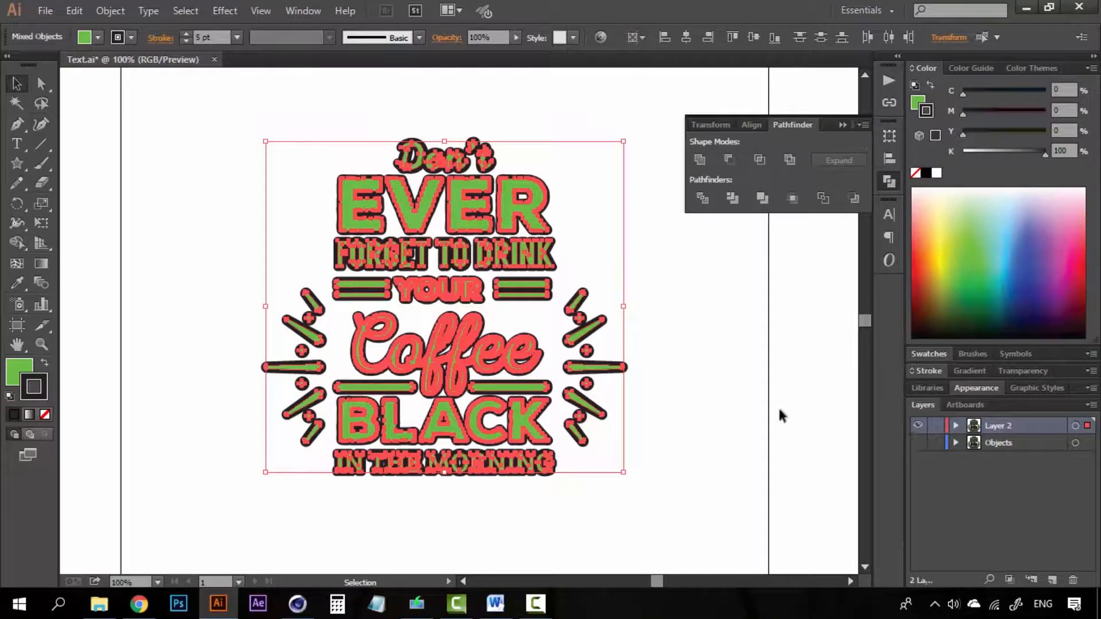
click(686, 440)
drag(633, 505, 210, 128)
click(917, 174)
click(711, 410)
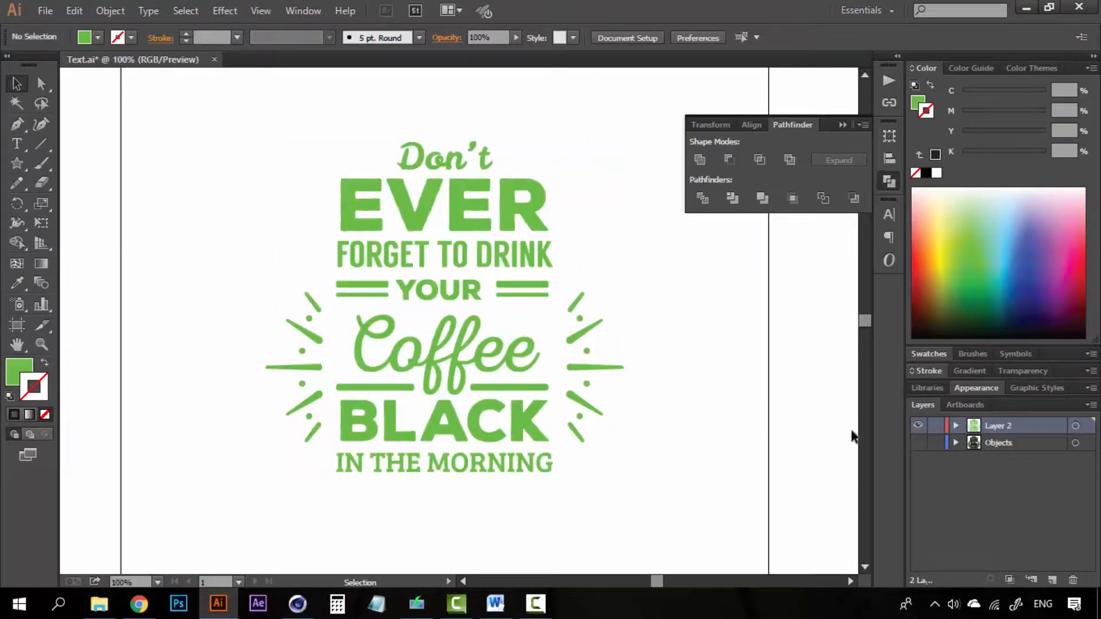
- Toggle Objects and Layer 2 visibility to compare the outlined and fill-only lettering
click(918, 443)
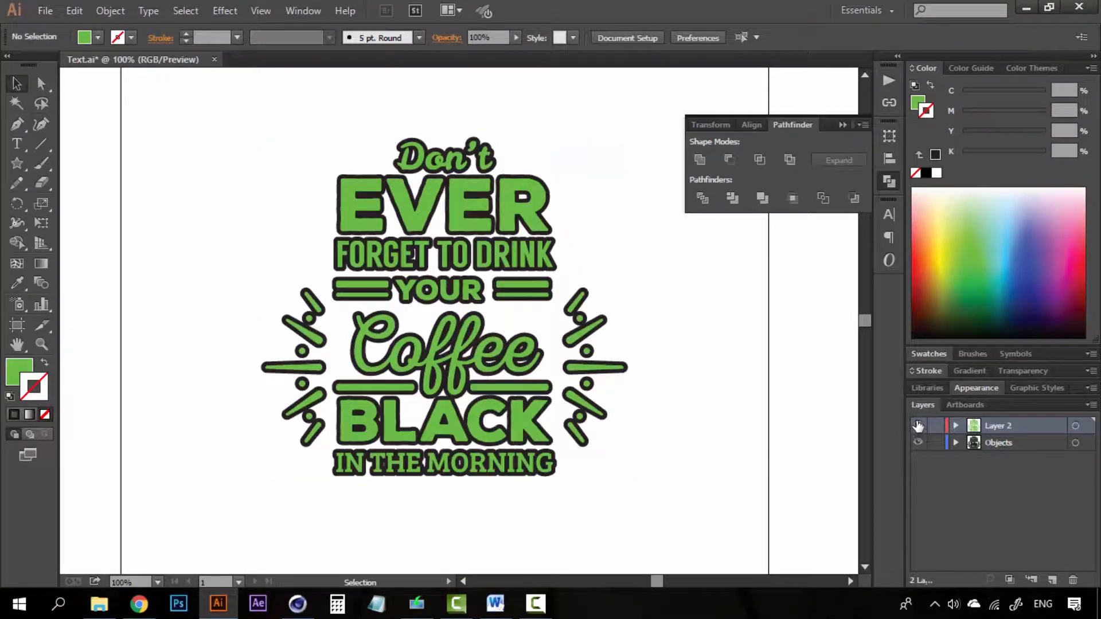
click(918, 426)
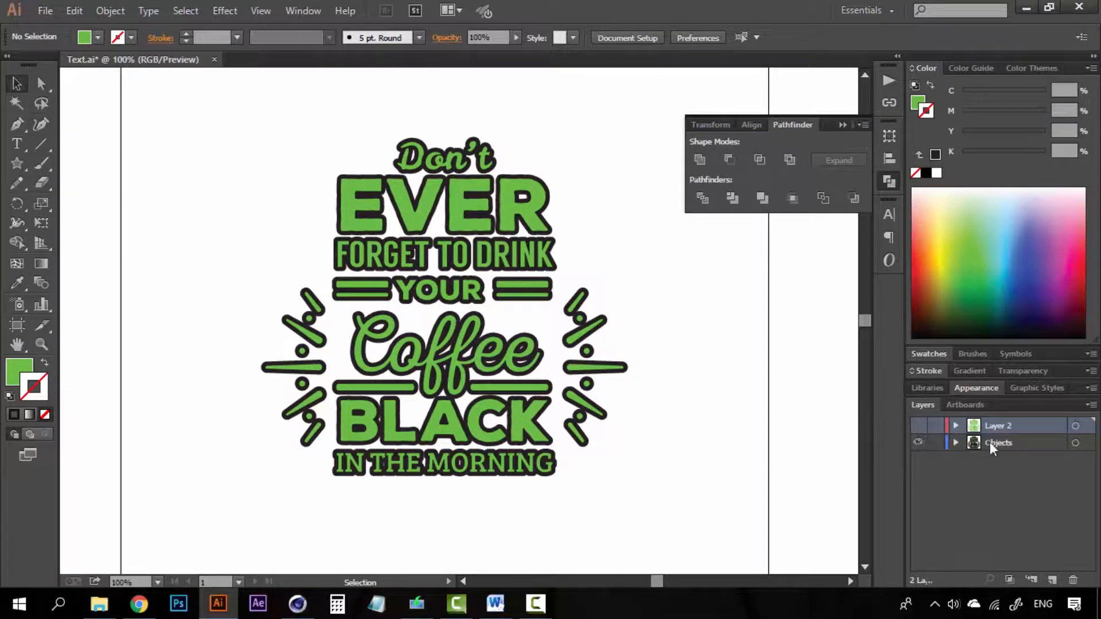
click(993, 442)
click(918, 443)
click(918, 426)
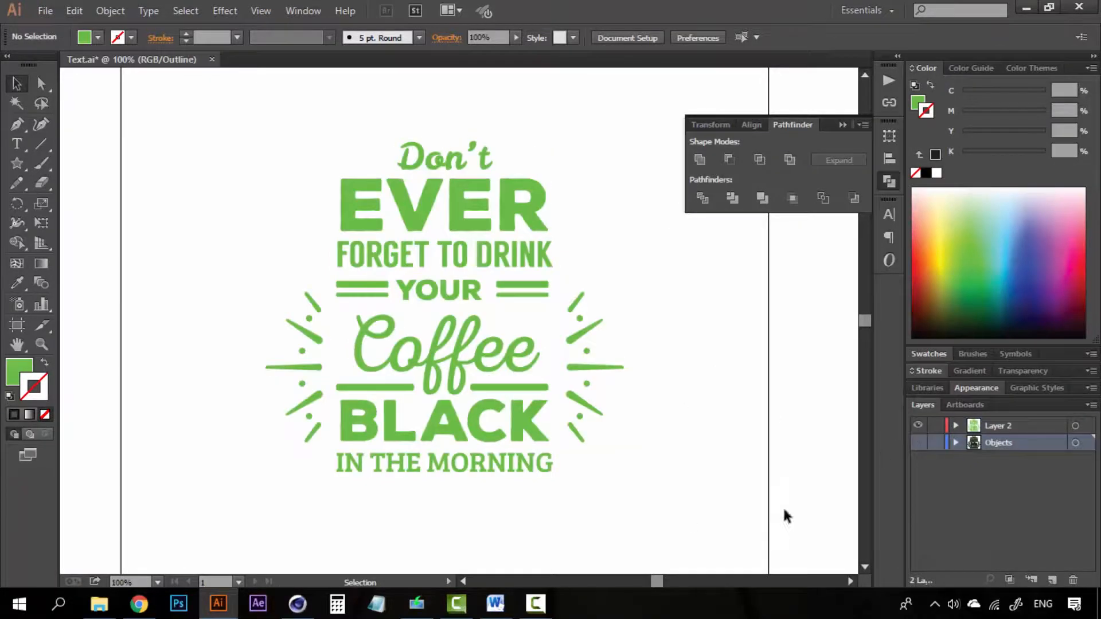
key(ctrl+y)
click(918, 426)
click(919, 443)
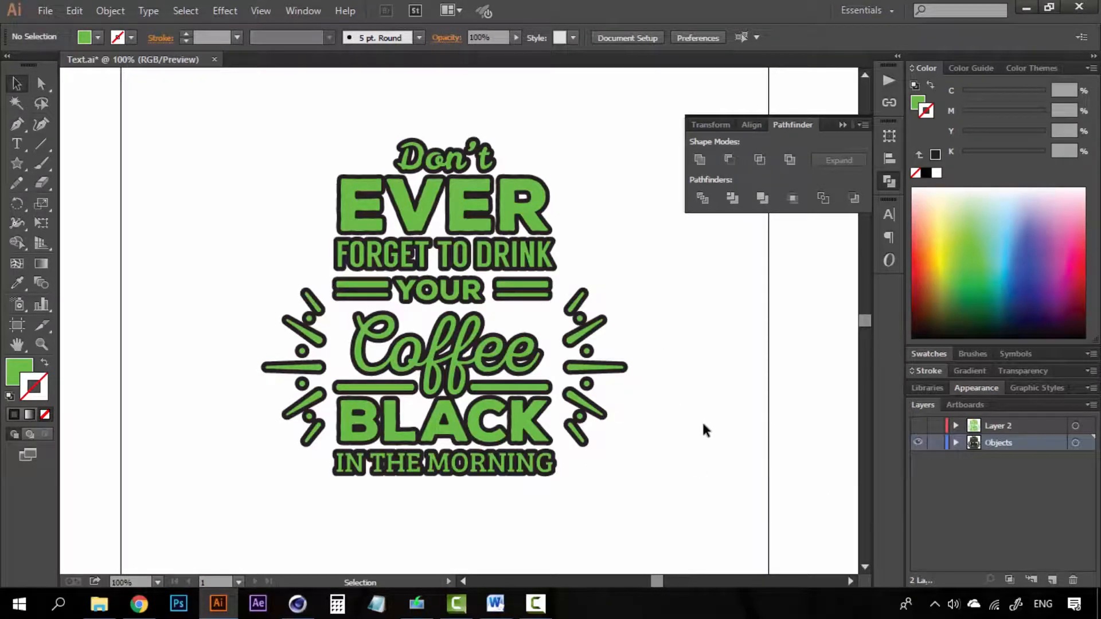
- Rename the Objects layer to Stroke and Layer 2 to Fill
double_click(1000, 442)
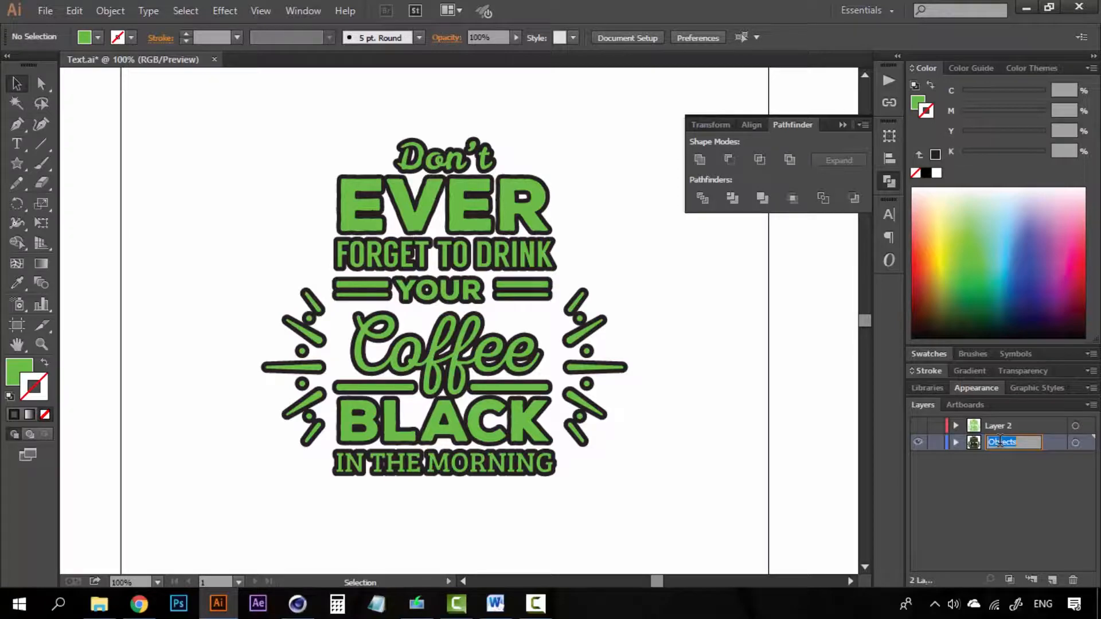
text(Stroke)
double_click(1012, 425)
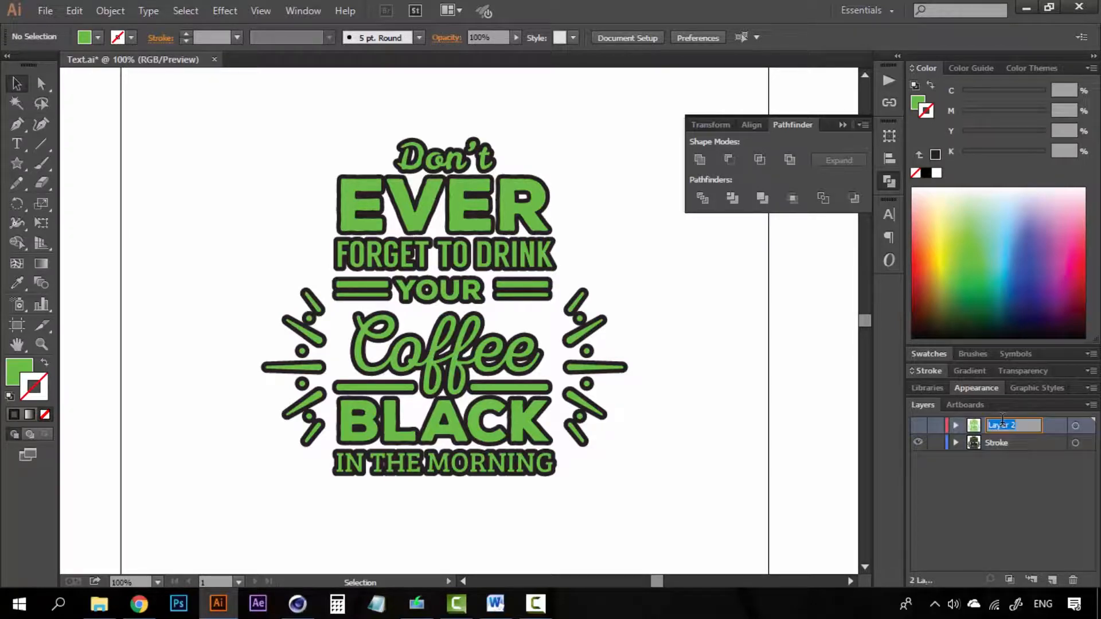
text(Fill)
click(1004, 511)
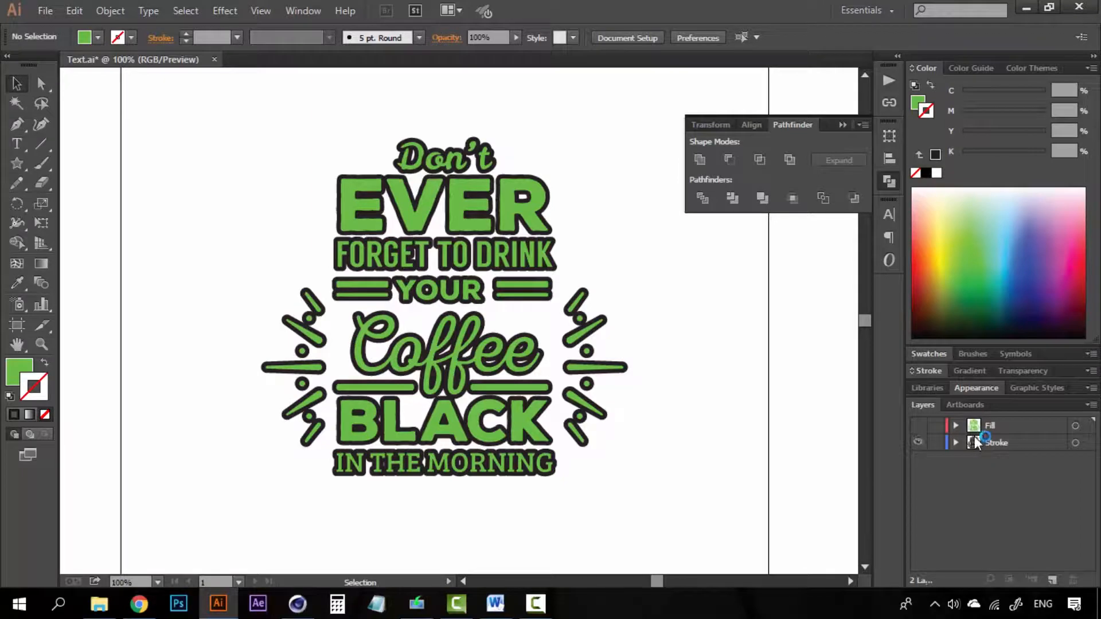
- Select all the lettering on the Stroke layer and set its fill to None
drag(491, 394, 183, 206)
scroll(229, 190, down, 5)
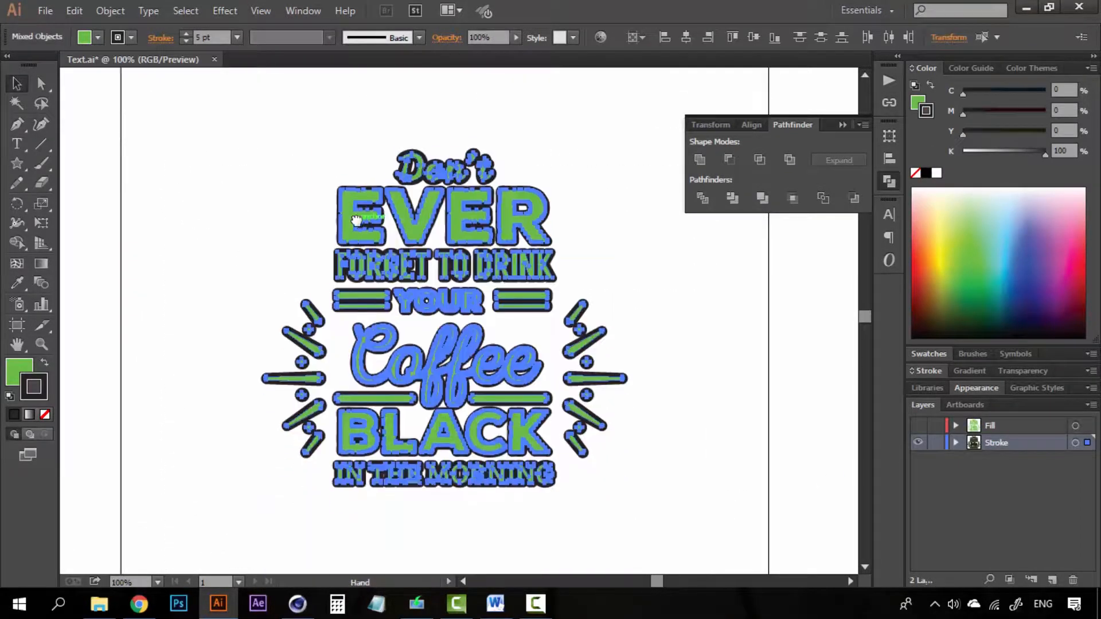
click(267, 169)
key(ctrl+a)
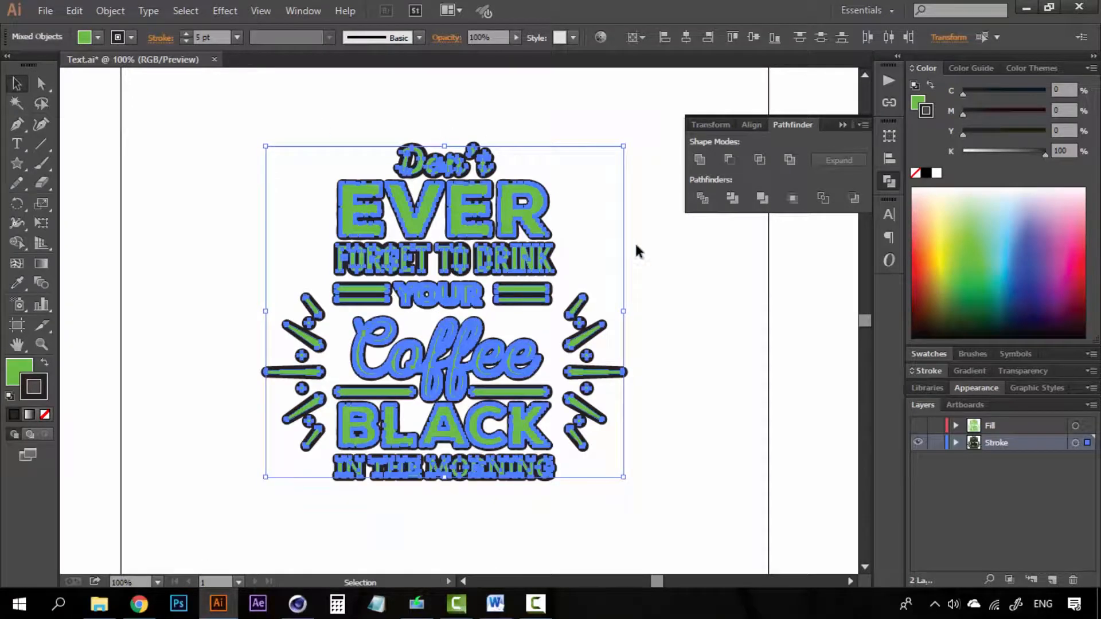
click(916, 174)
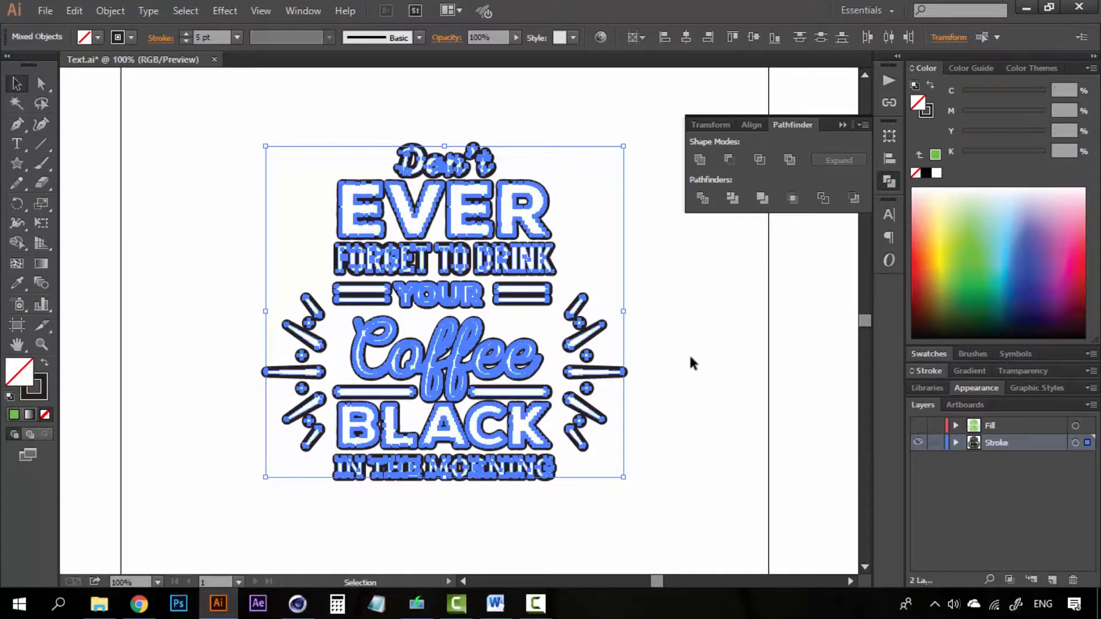
click(659, 344)
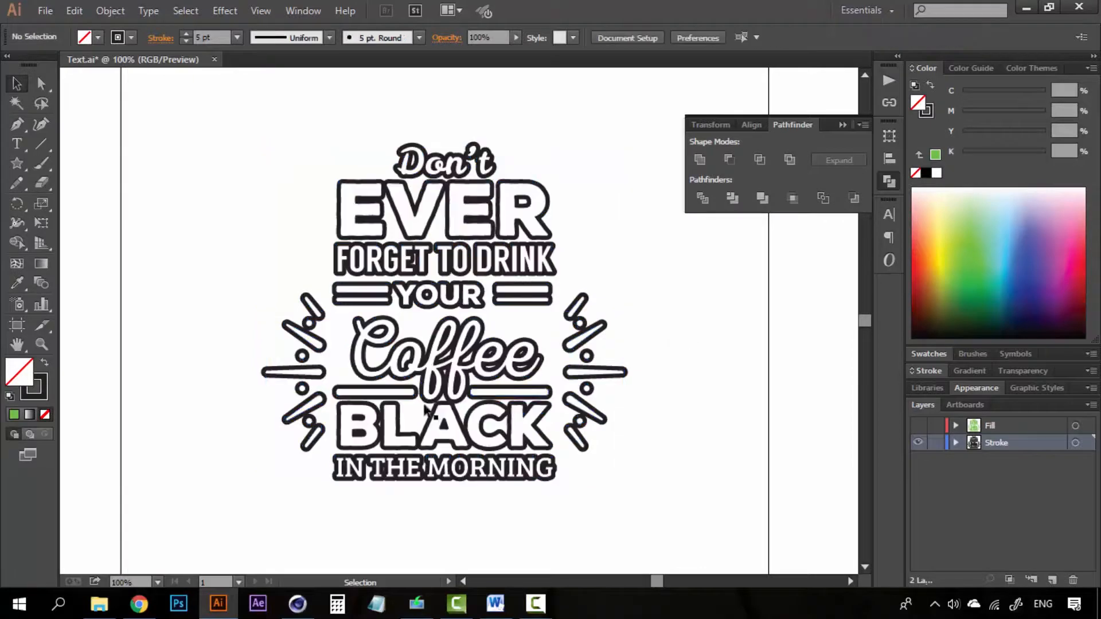
- Toggle the Fill and Stroke layers' visibility to compare, then select the whole outline lettering
click(918, 426)
click(918, 443)
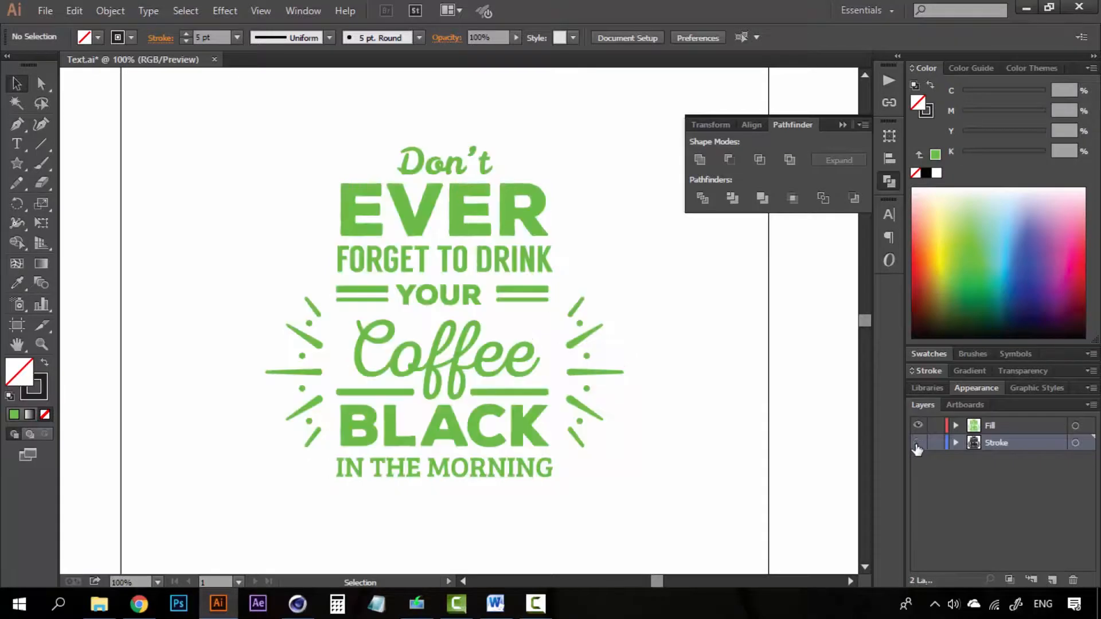
click(918, 426)
click(918, 443)
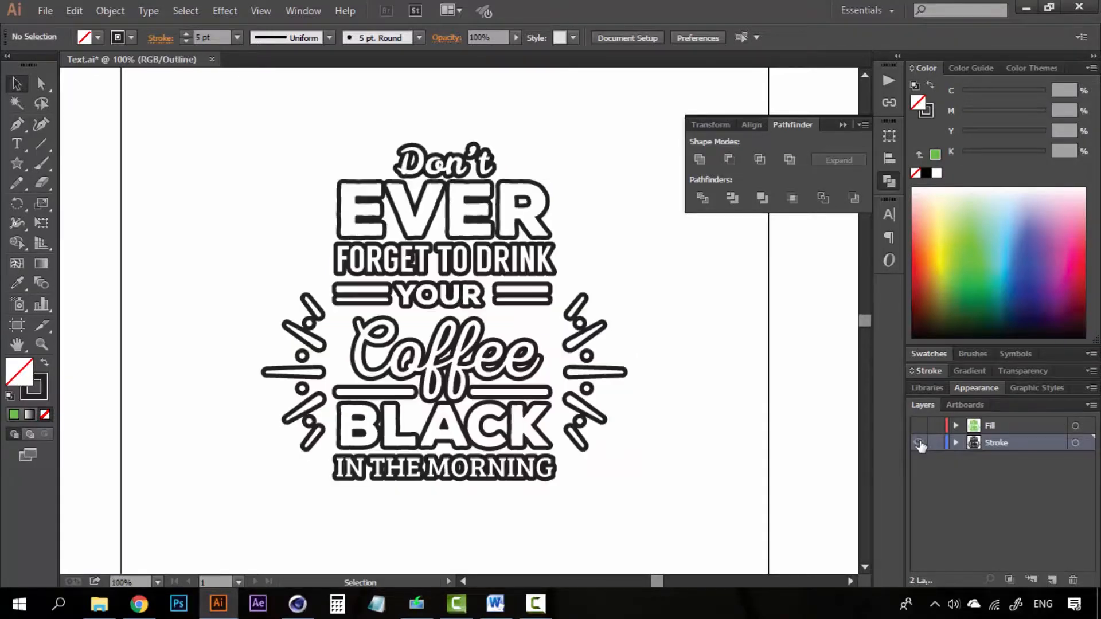
drag(678, 516, 205, 117)
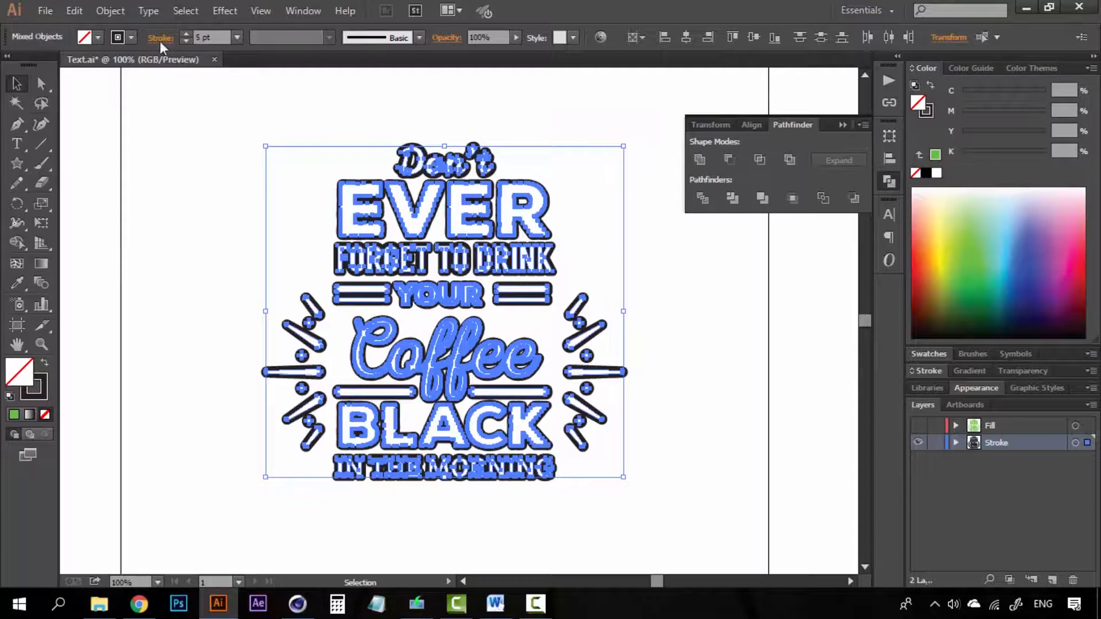
click(111, 11)
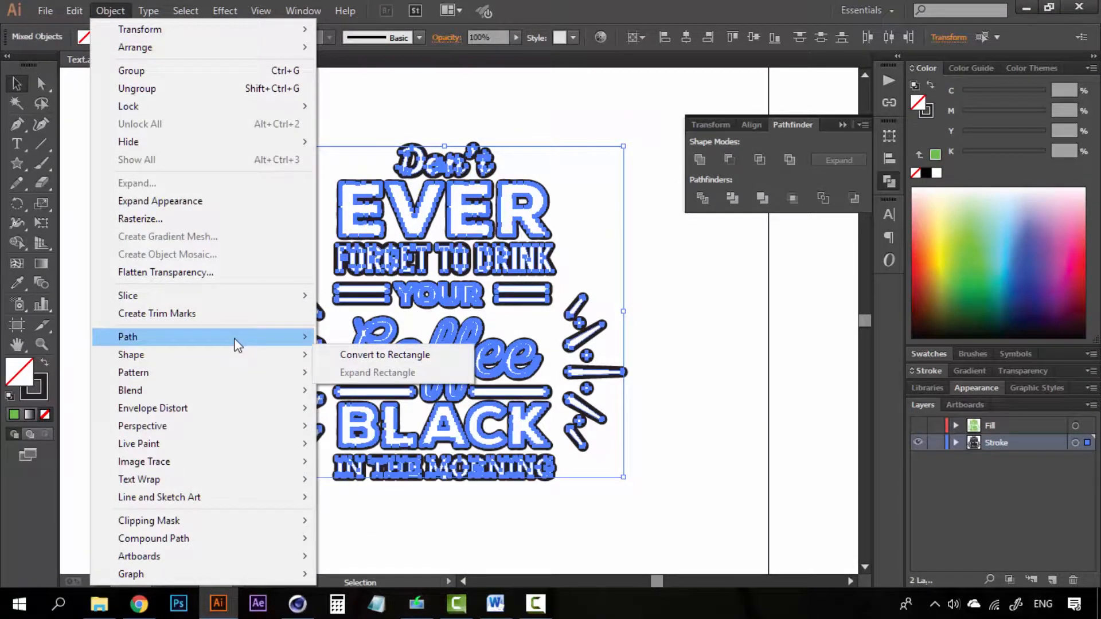
- Convert the lettering strokes into filled outline shapes and zoom in on the Don't and EVER letters
mouse_move(235, 339)
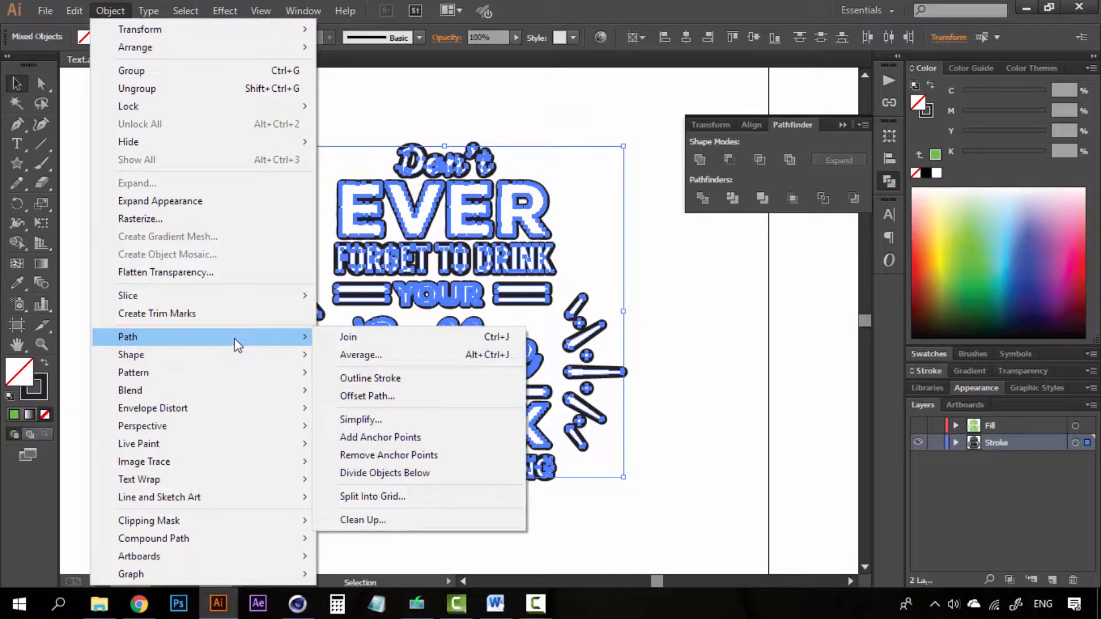
click(375, 378)
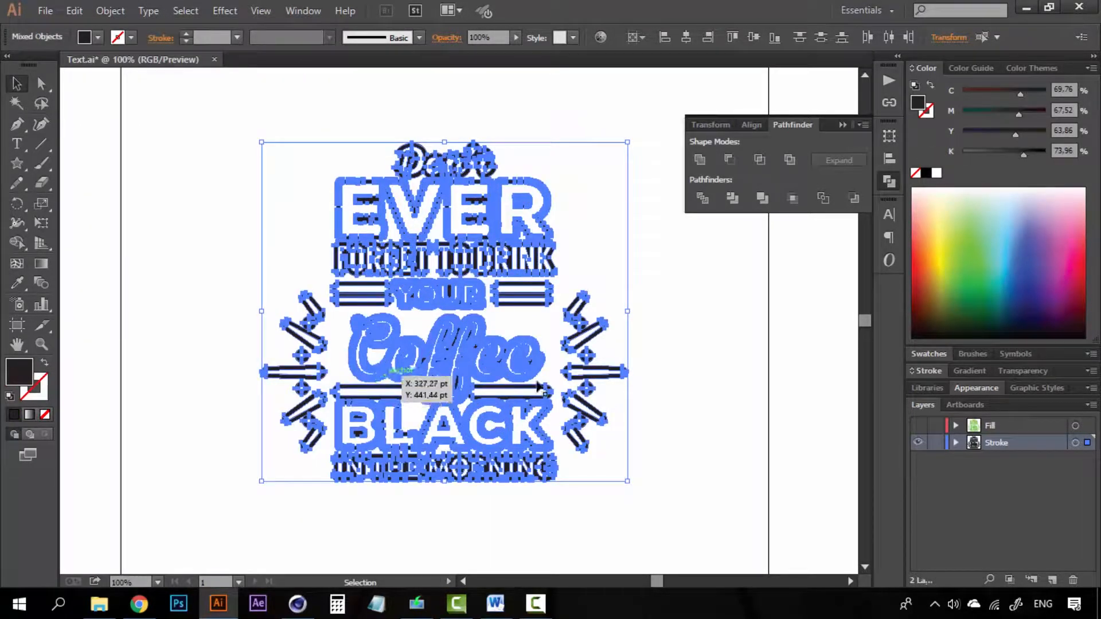
key(z)
drag(414, 94, 591, 350)
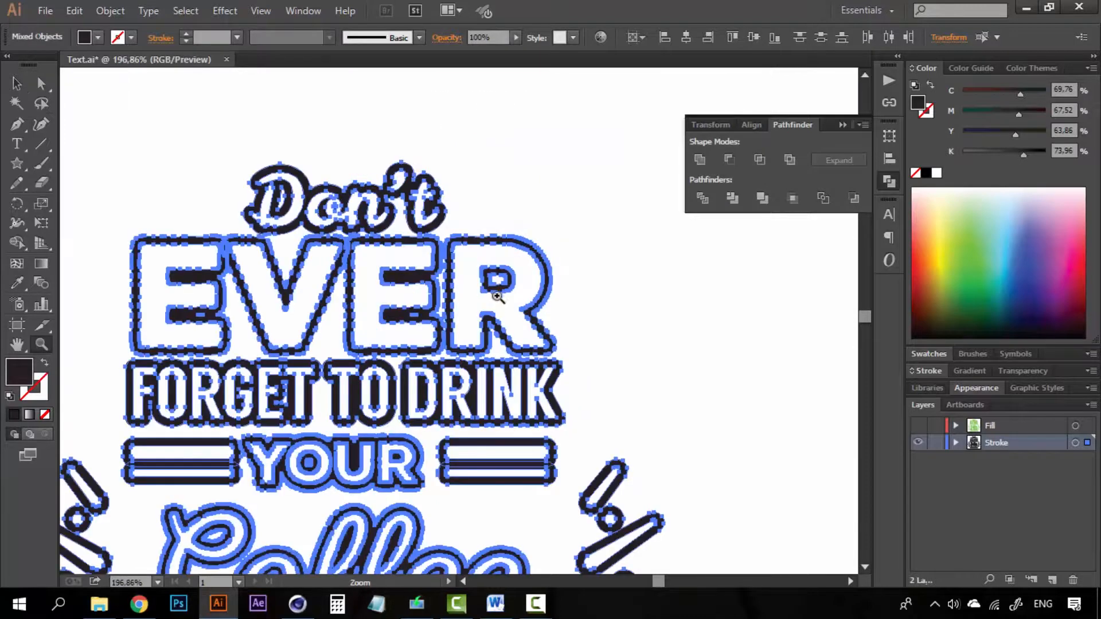
drag(400, 167, 552, 367)
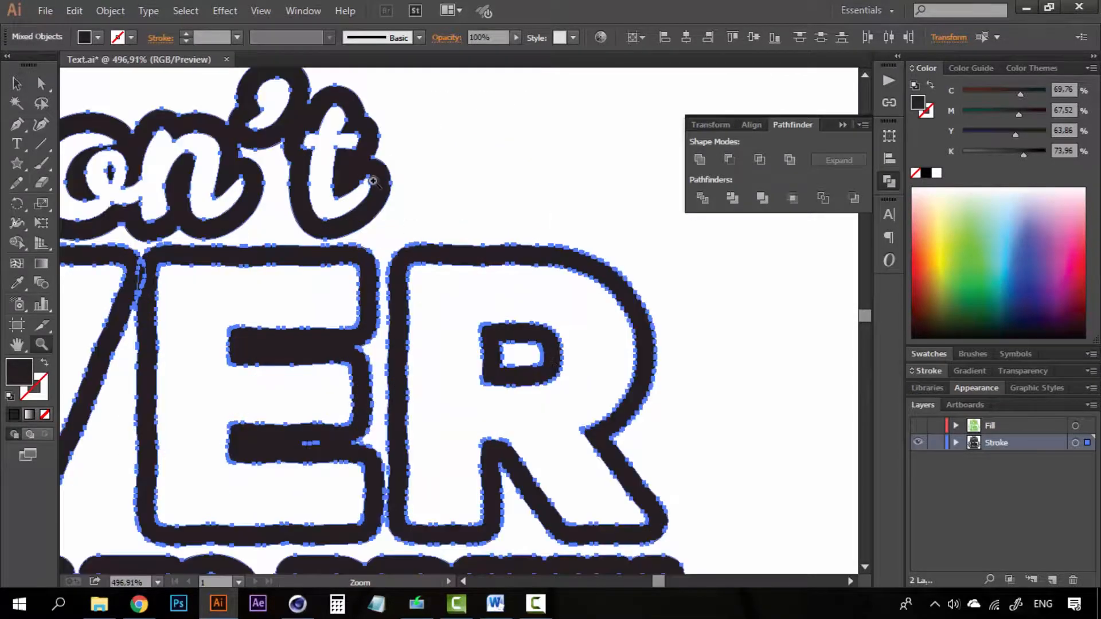
- Select the Don't outline shape with Direct Selection and tint it dark green
alt+click(356, 261)
alt+click(356, 261)
key(a)
click(507, 209)
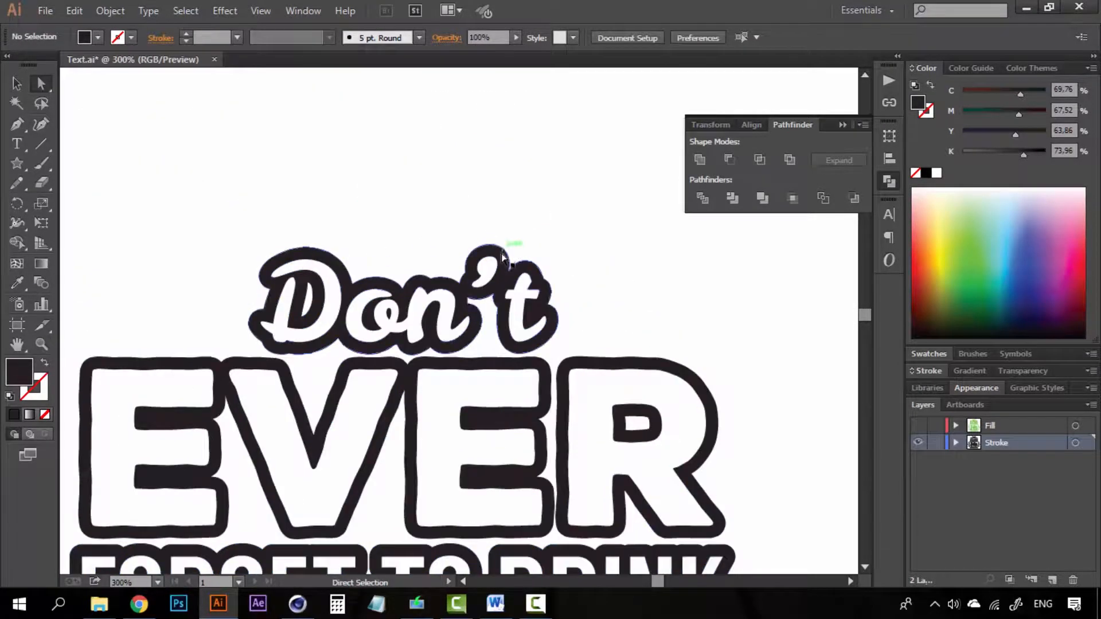
click(503, 256)
click(427, 182)
key(z)
drag(423, 178, 576, 385)
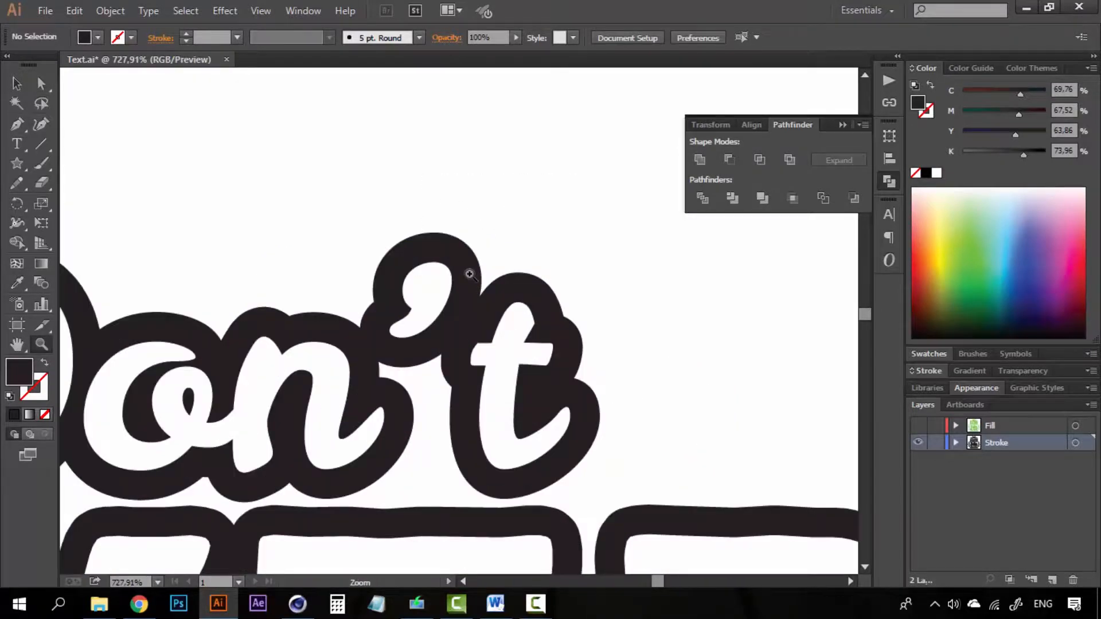
key(s)
key(a)
click(512, 273)
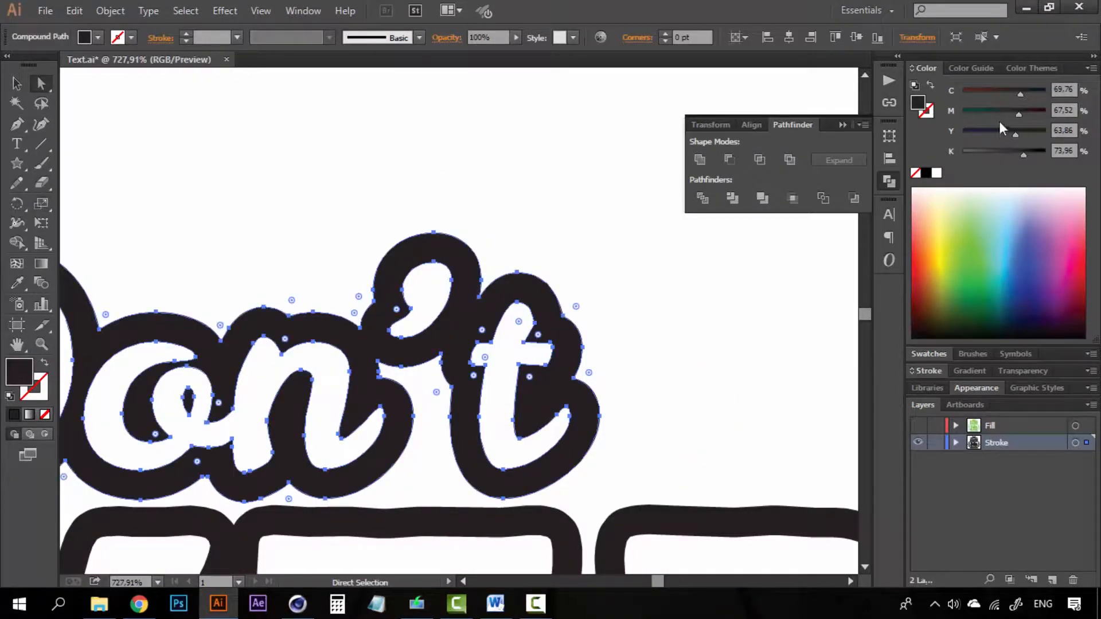
drag(998, 113, 955, 113)
click(485, 299)
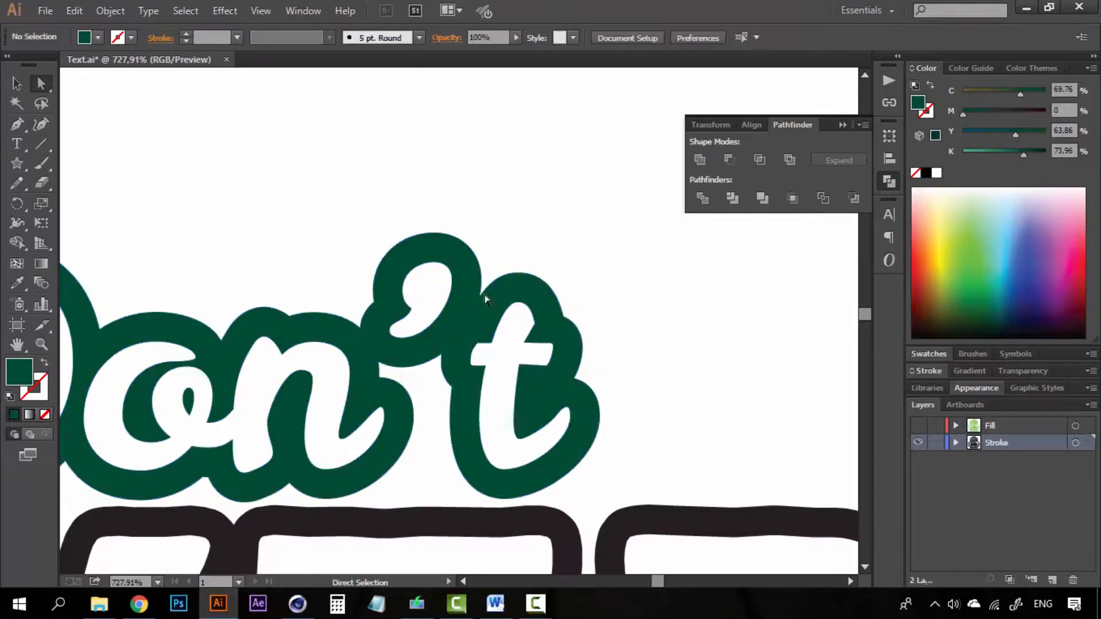
- Zoom back out to the whole coffee design and clear the selection
key(z)
alt+click(433, 391)
alt+click(432, 390)
alt+click(433, 390)
alt+click(433, 391)
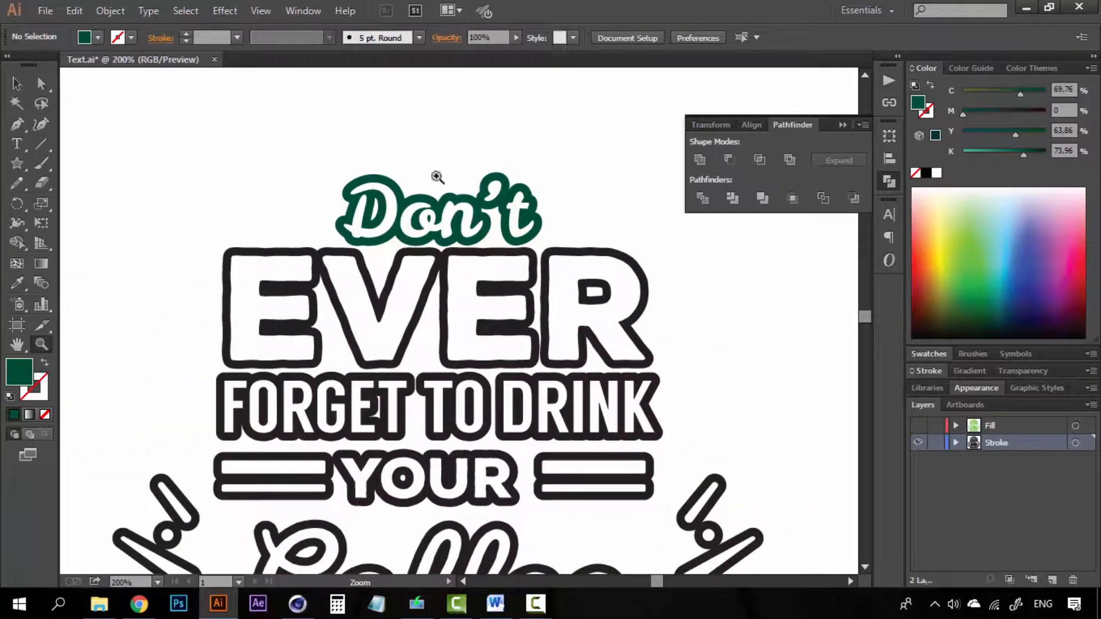
ctrl+click(460, 182)
alt+click(456, 435)
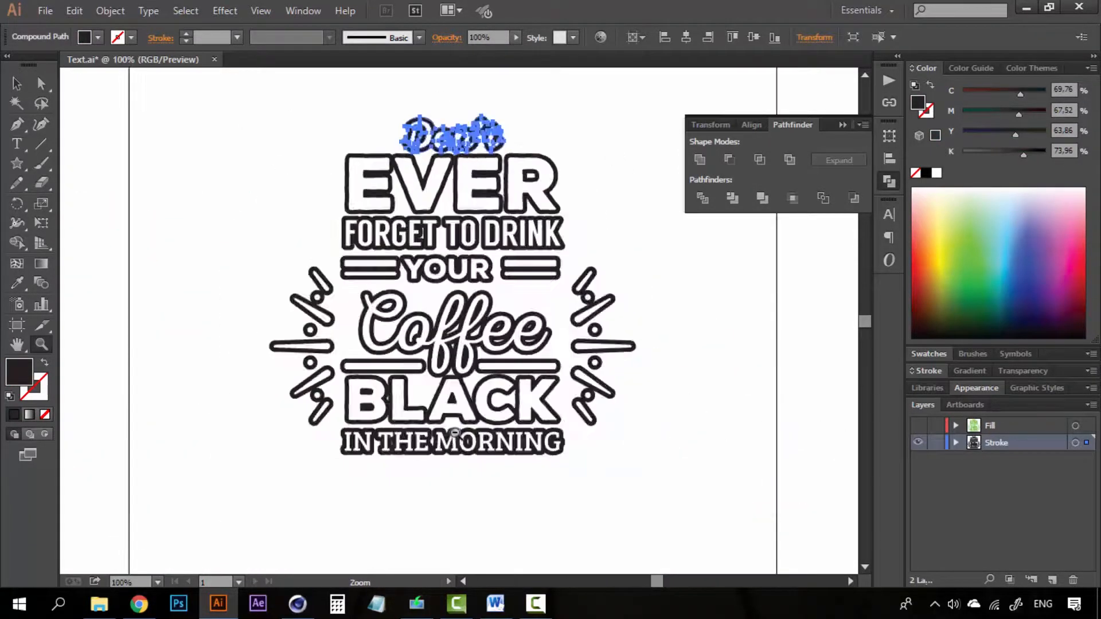
alt+click(456, 434)
key(v)
key(z)
click(457, 243)
key(v)
click(612, 214)
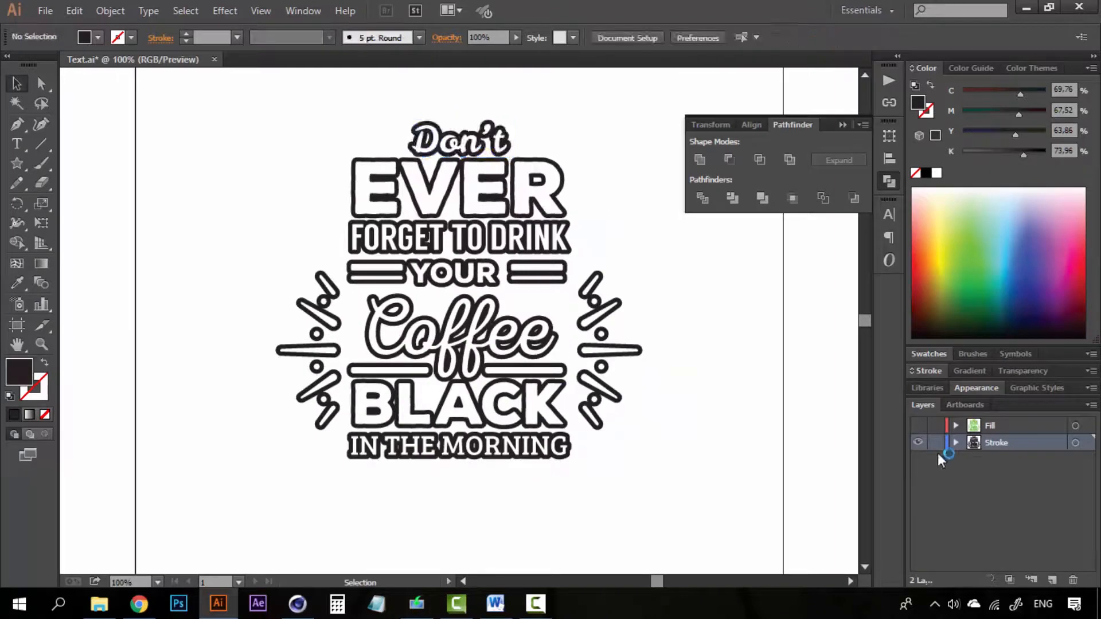
- Toggle the Fill layer, check Cinema 4D briefly, then return and hide the Fill layer
click(917, 426)
click(918, 426)
click(919, 426)
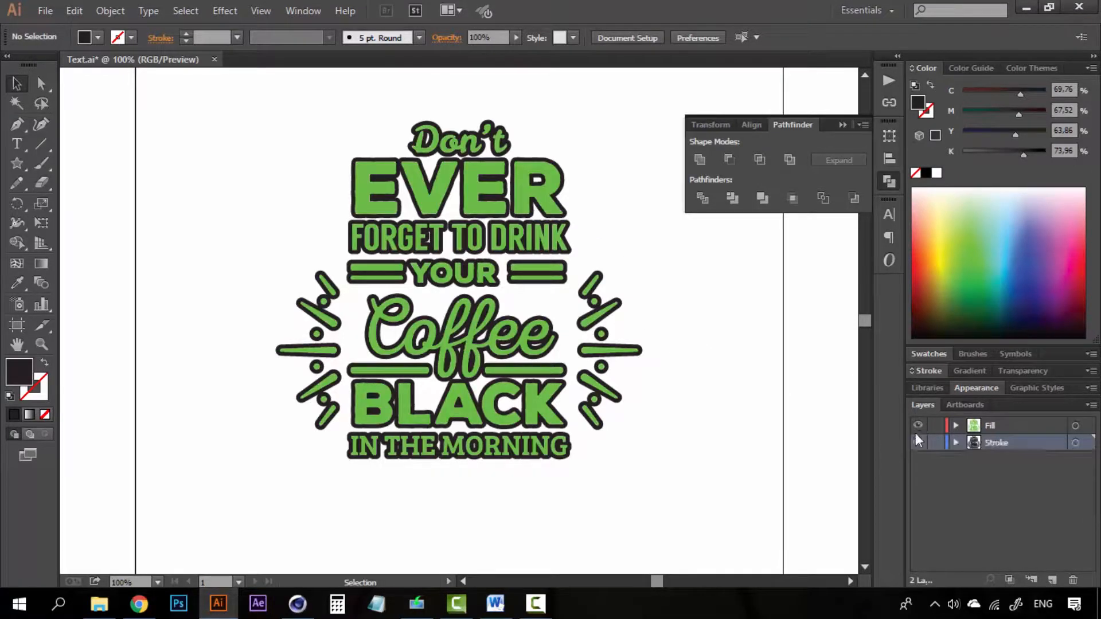
click(295, 612)
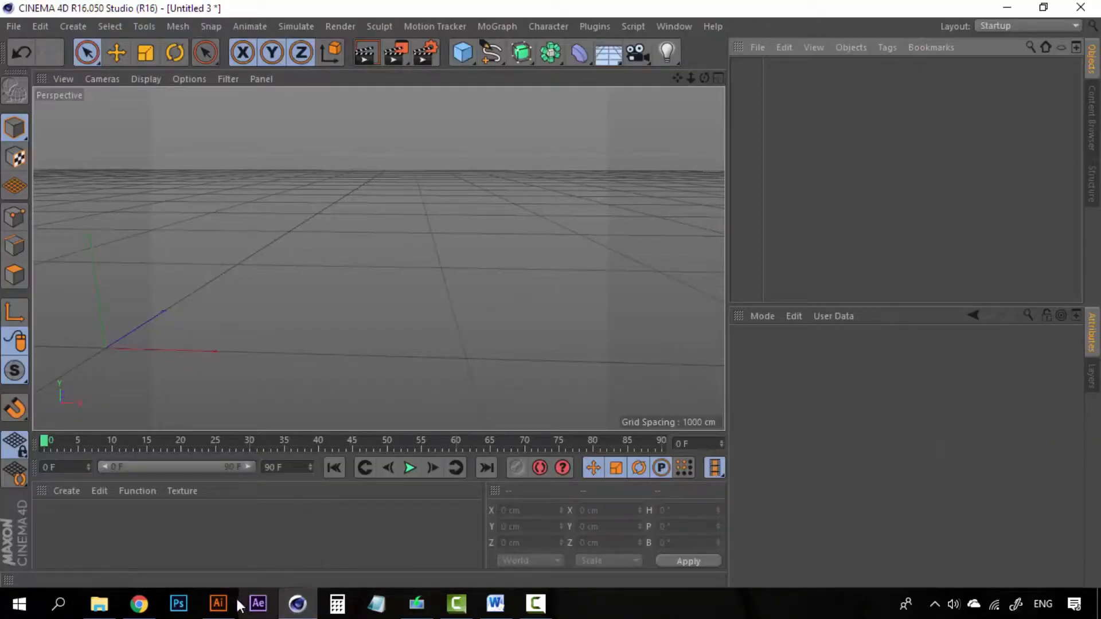
click(218, 604)
click(919, 426)
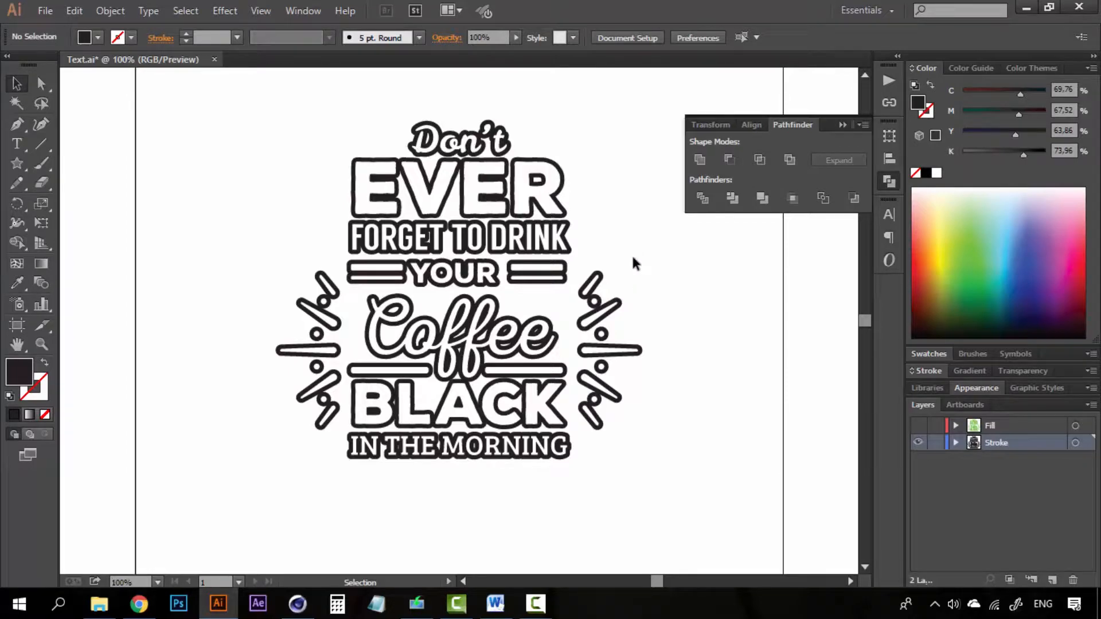
- Show the Fill layer, check which layers the bars beside YOUR belong to, then hide the Stroke layer
click(919, 426)
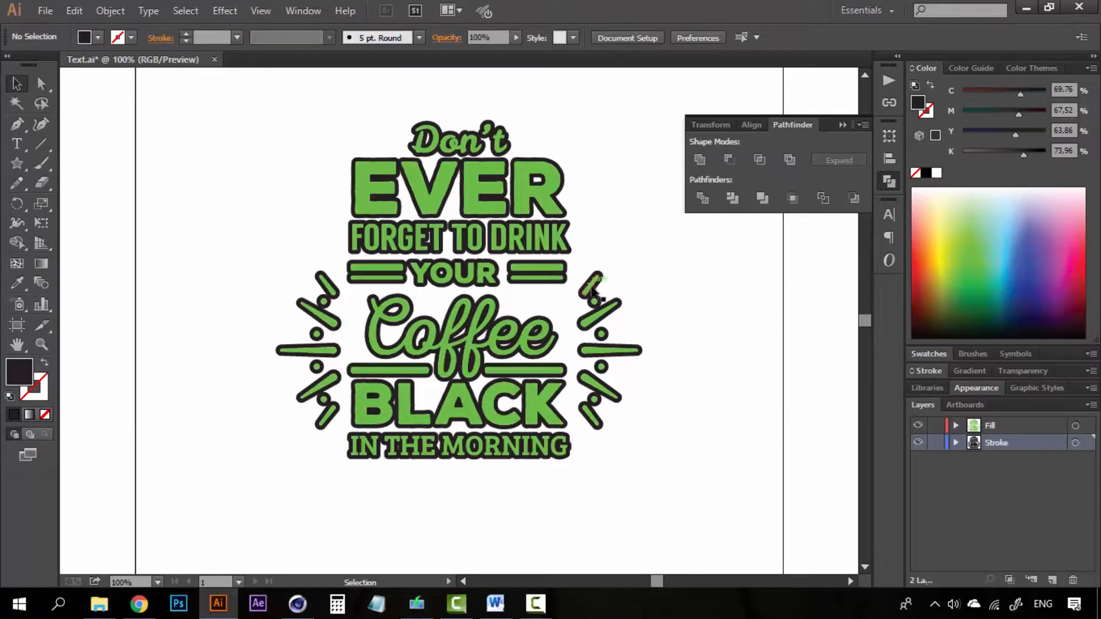
click(520, 281)
click(375, 273)
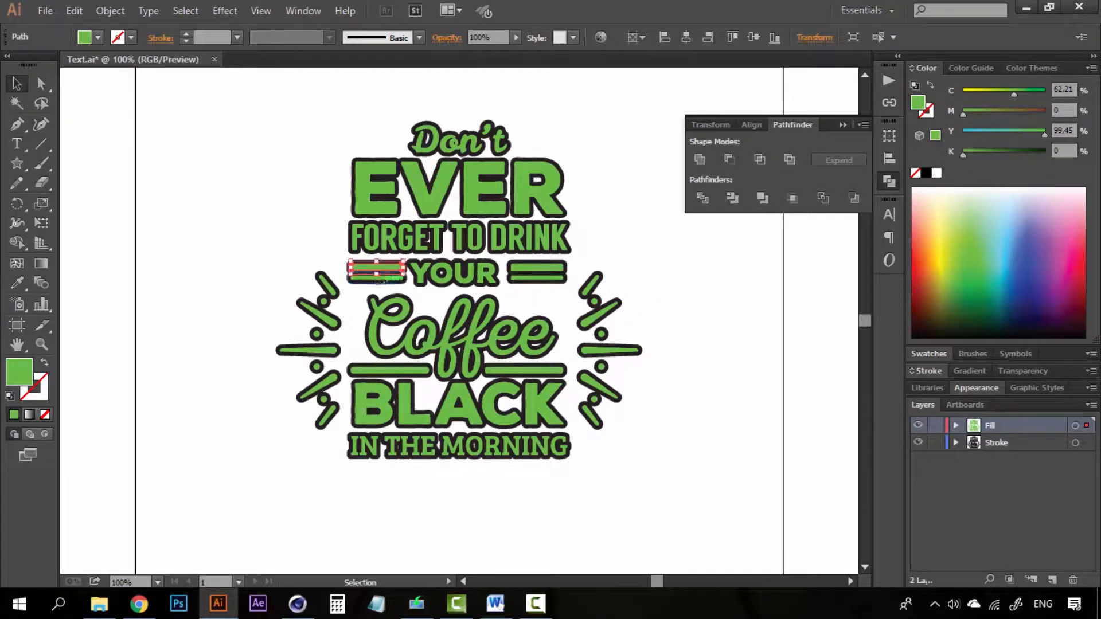
click(600, 280)
click(611, 206)
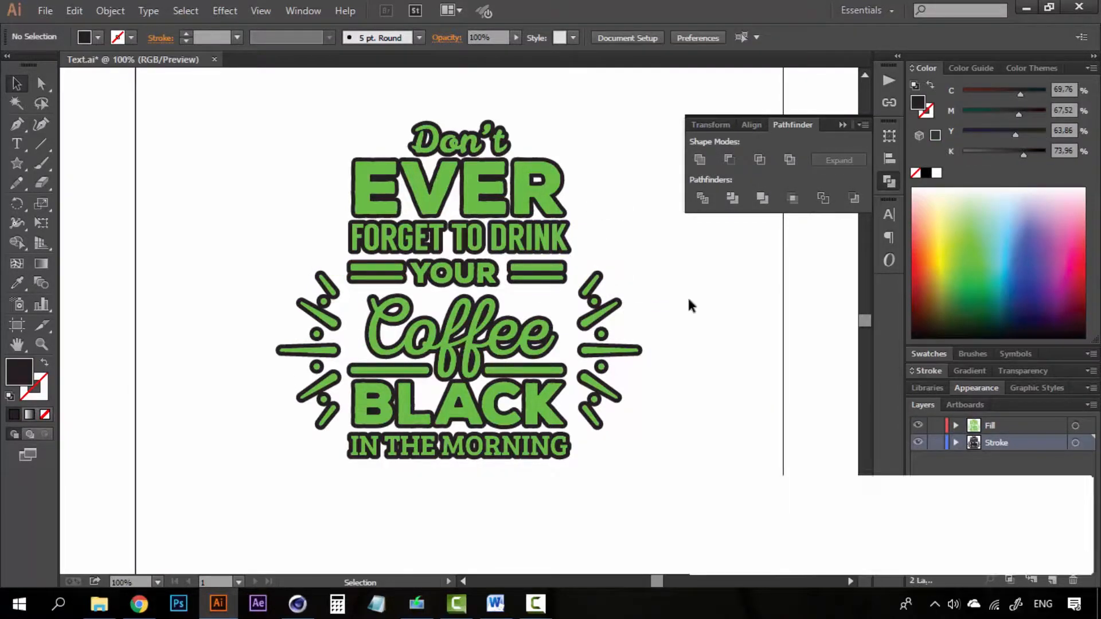
click(536, 271)
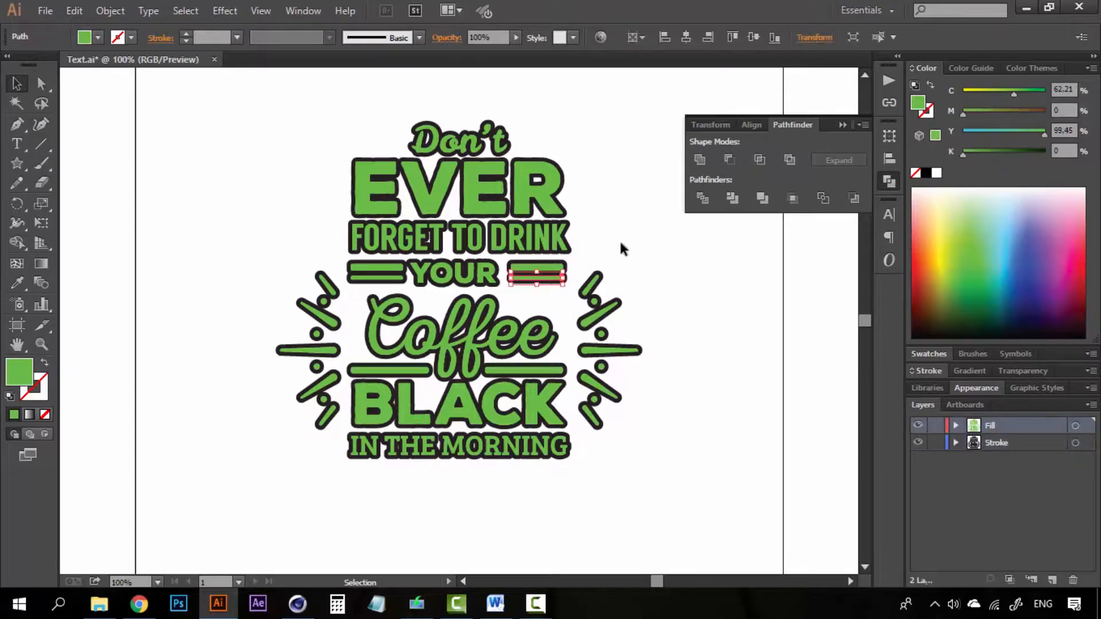
click(370, 279)
click(704, 318)
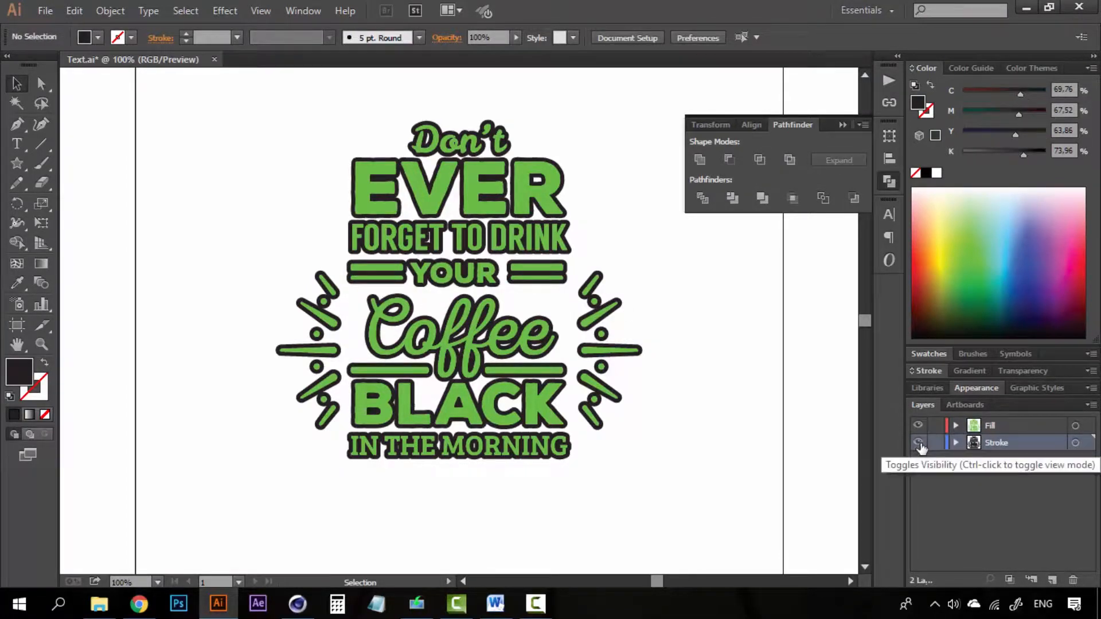
click(918, 443)
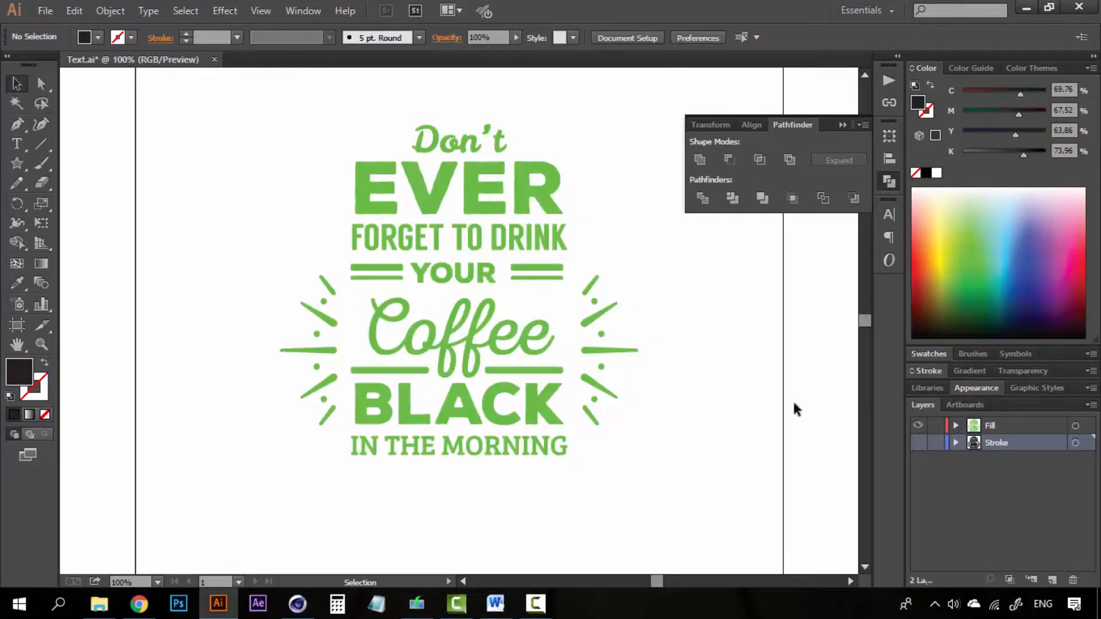
- Select all the green rays, dots and bars around the lettering
click(601, 310)
drag(597, 389, 580, 438)
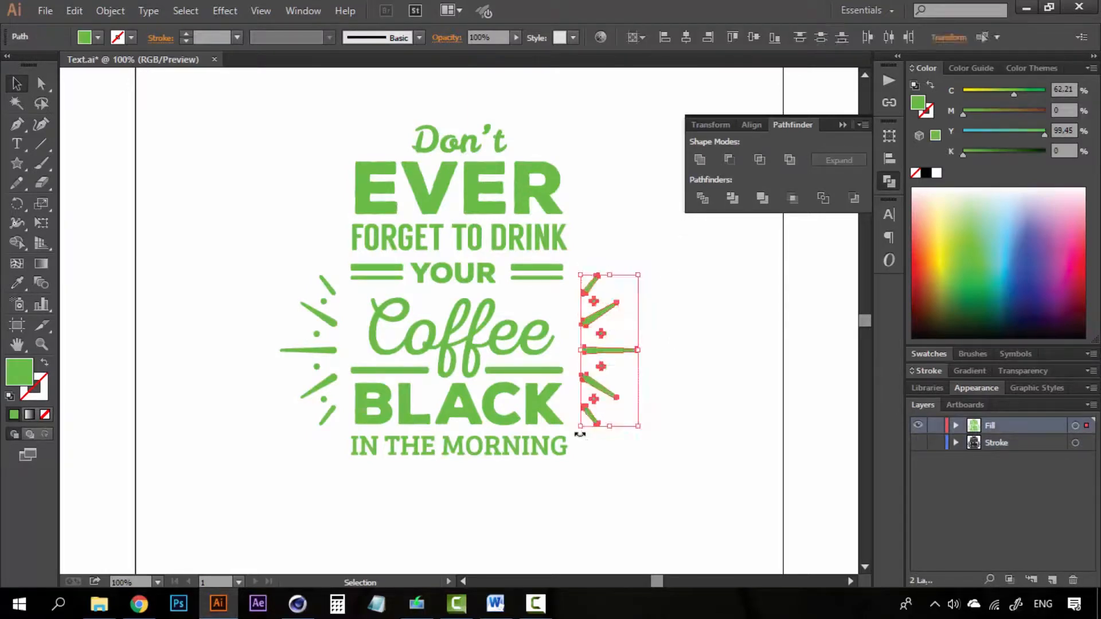
shift+click(539, 275)
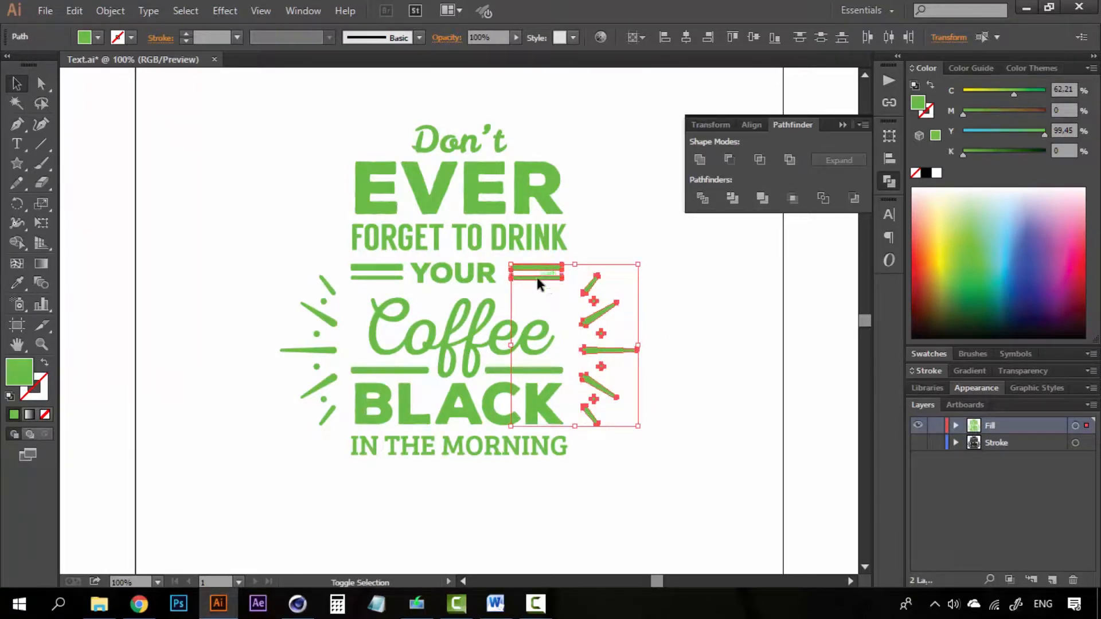
shift+click(383, 277)
shift+click(383, 371)
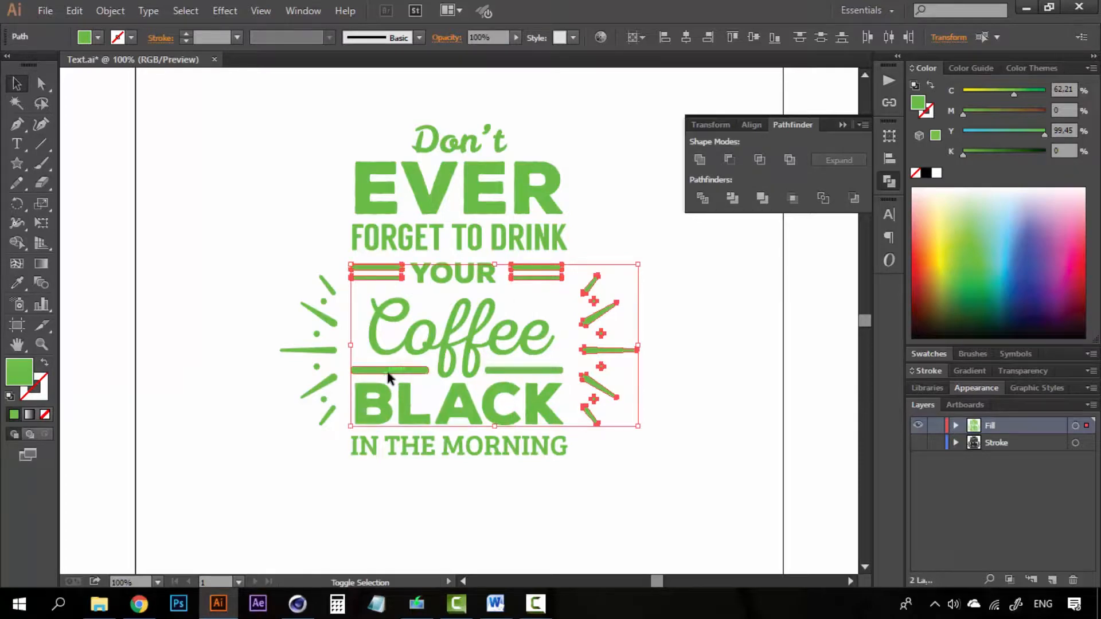
shift+click(505, 371)
shift+drag(282, 237, 341, 449)
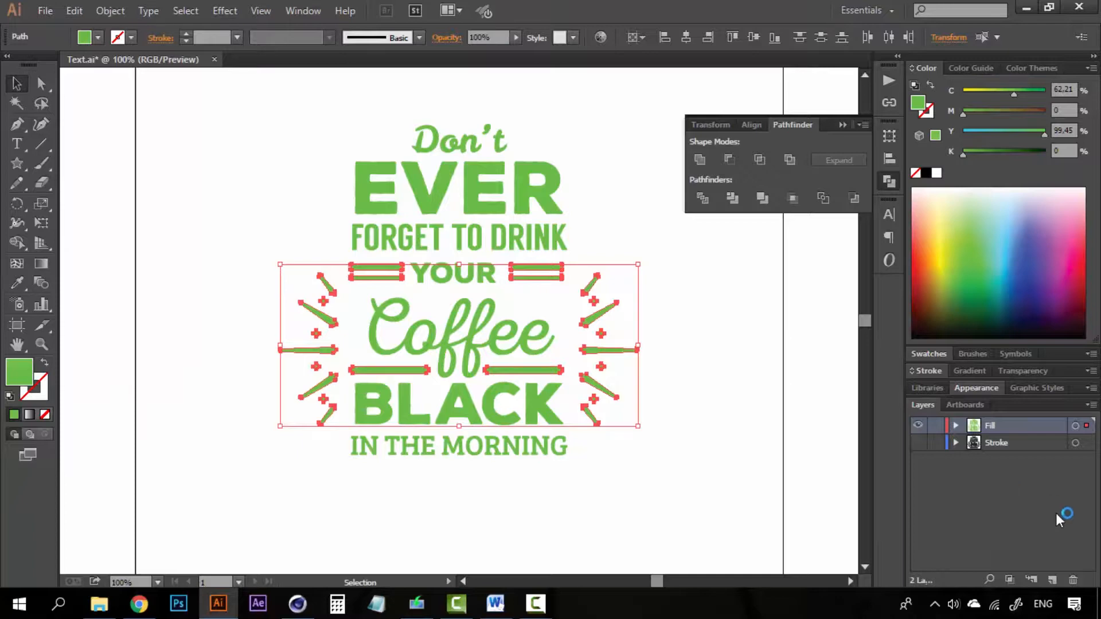
- Send the selected ornaments to a new layer renamed 'Objects fill'
click(1051, 580)
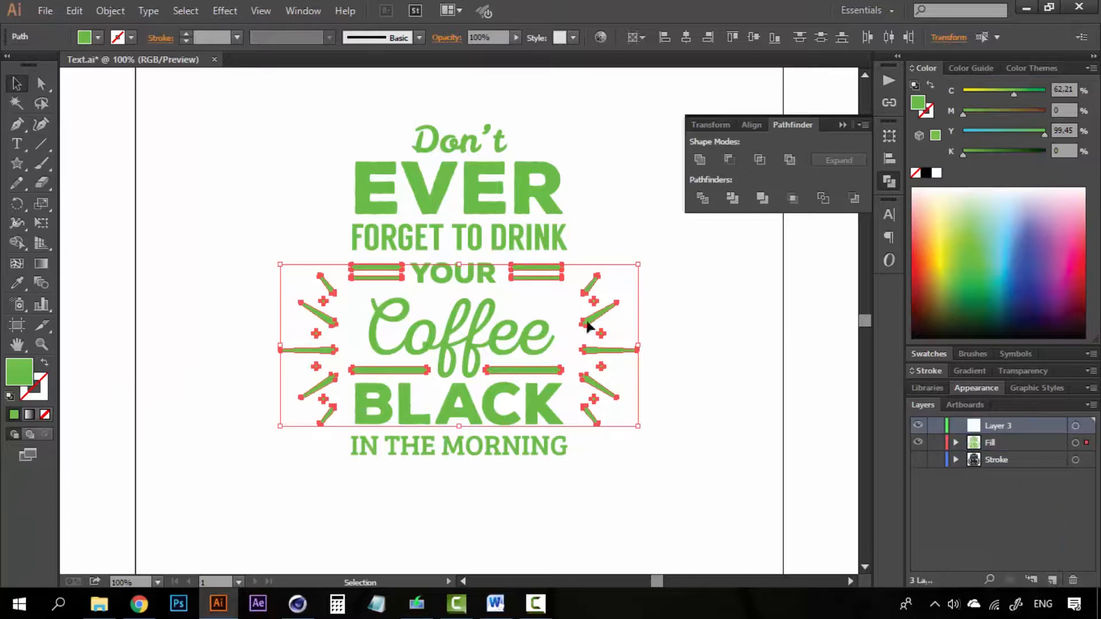
right_click(586, 325)
mouse_move(720, 541)
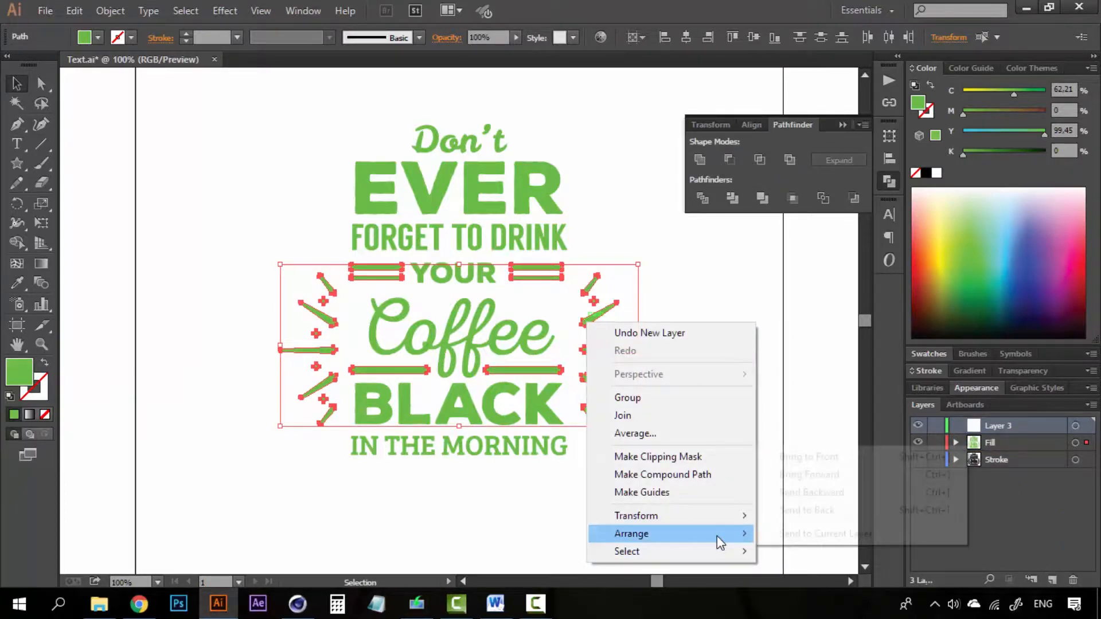
click(803, 534)
double_click(1004, 425)
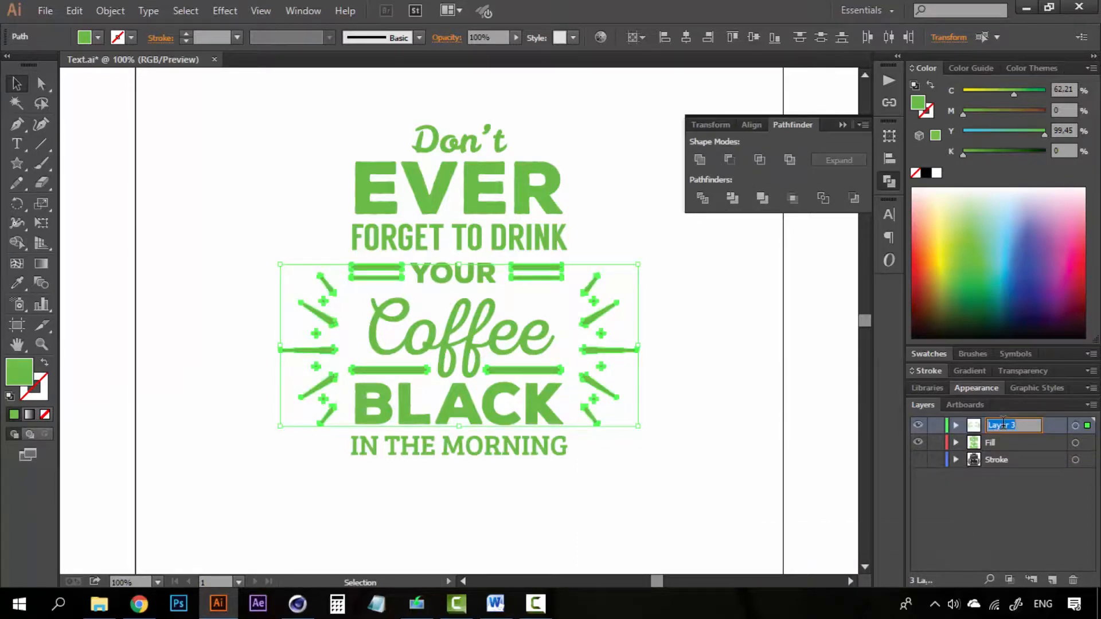
text(Objects fill)
click(1026, 474)
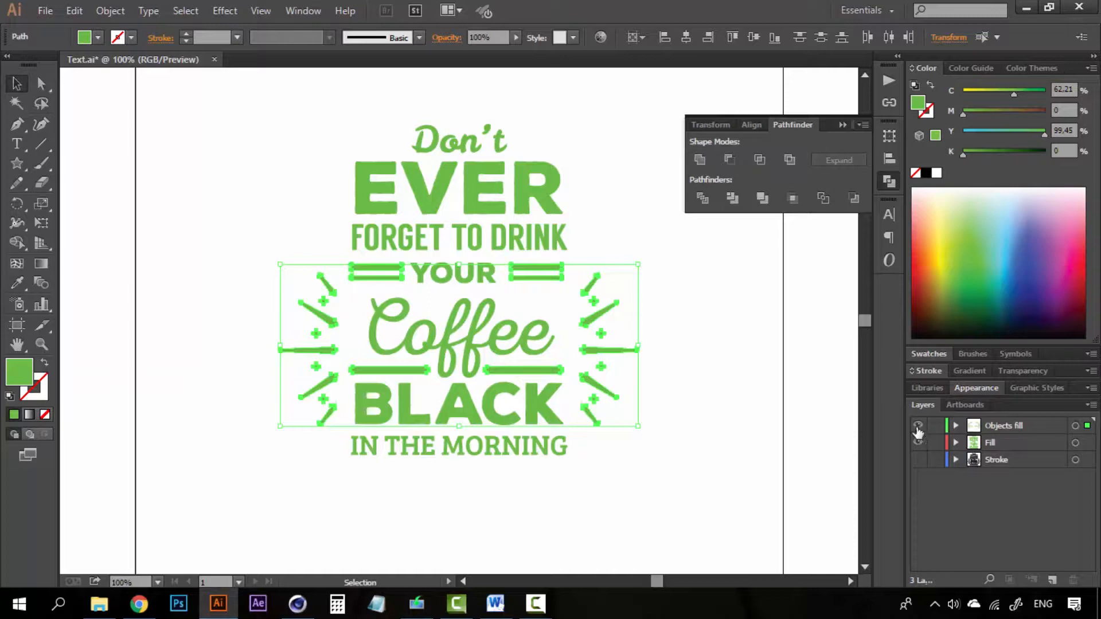
click(273, 298)
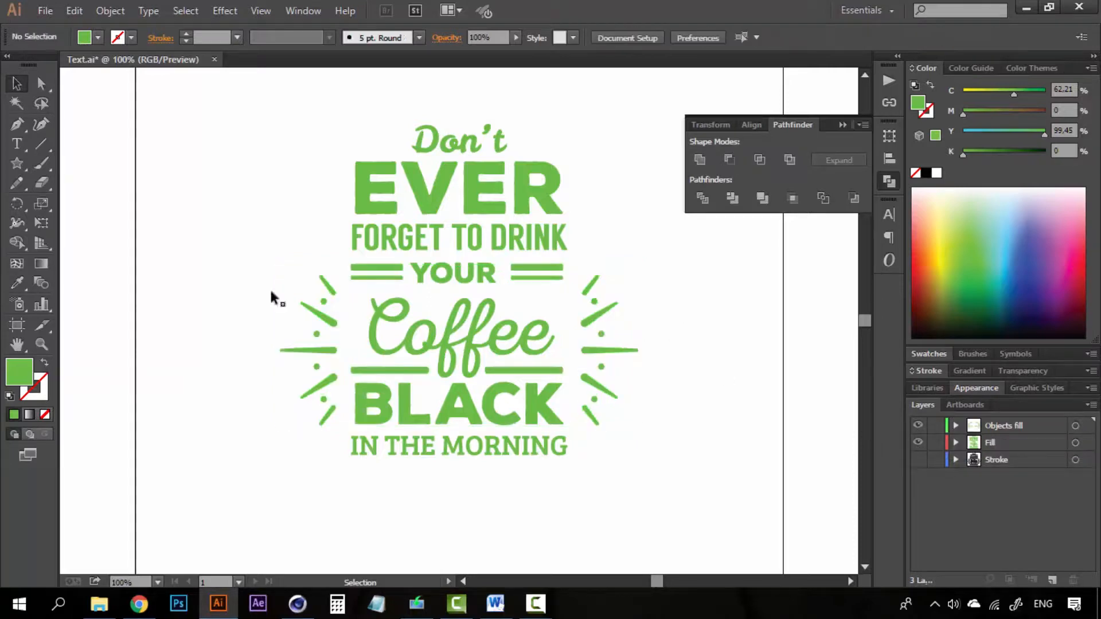
click(989, 425)
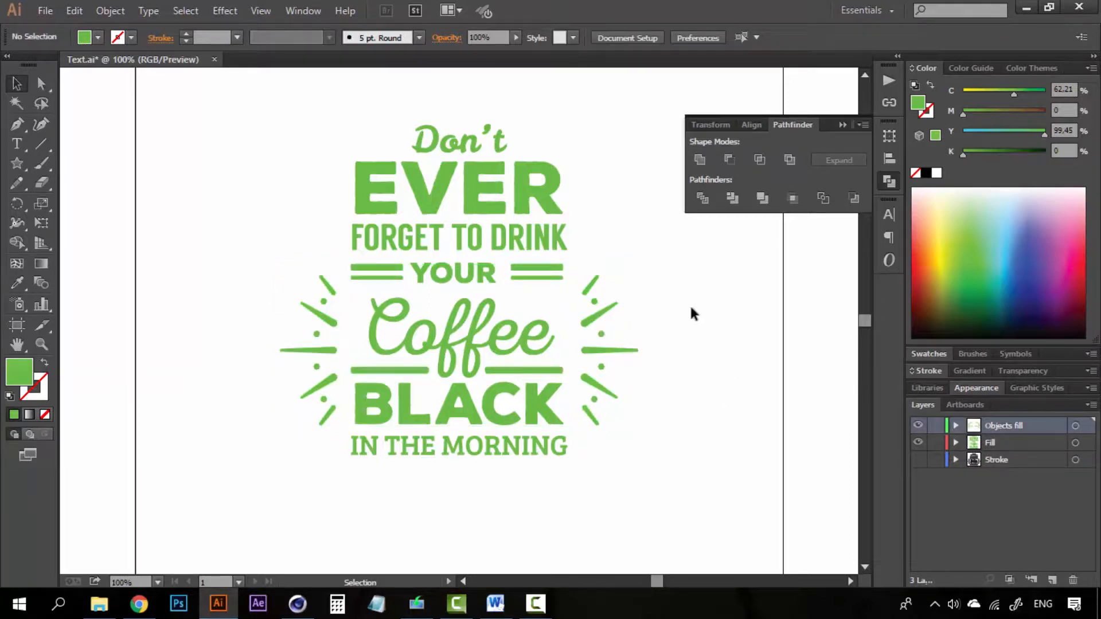
- Show only the outline layer and select all the outlined rays, dots and bars
click(918, 426)
click(918, 442)
click(919, 459)
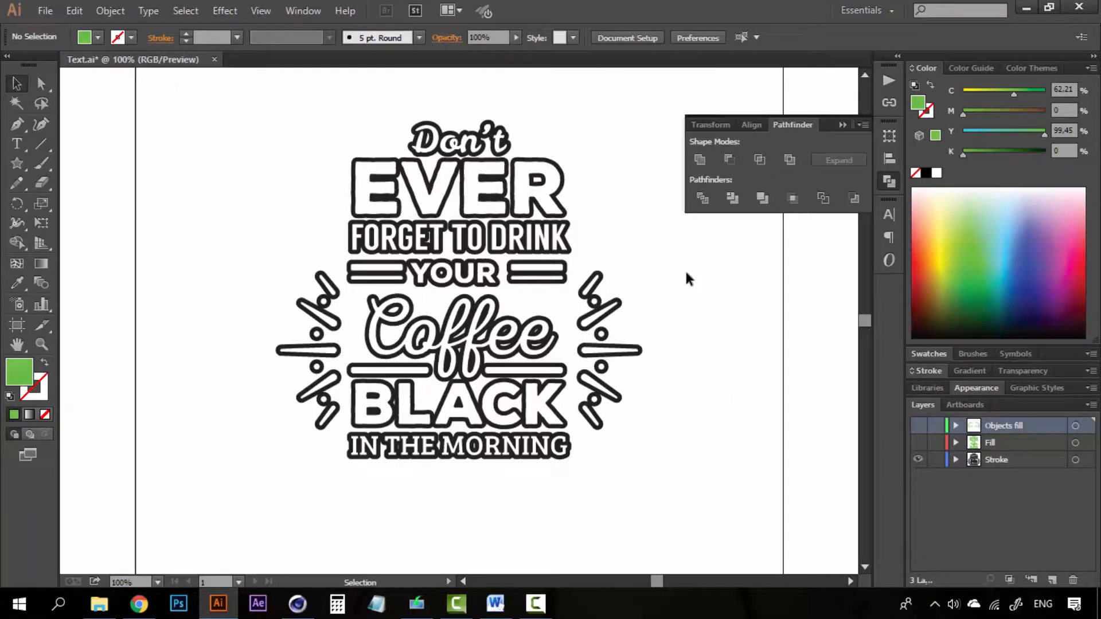
drag(606, 360, 578, 451)
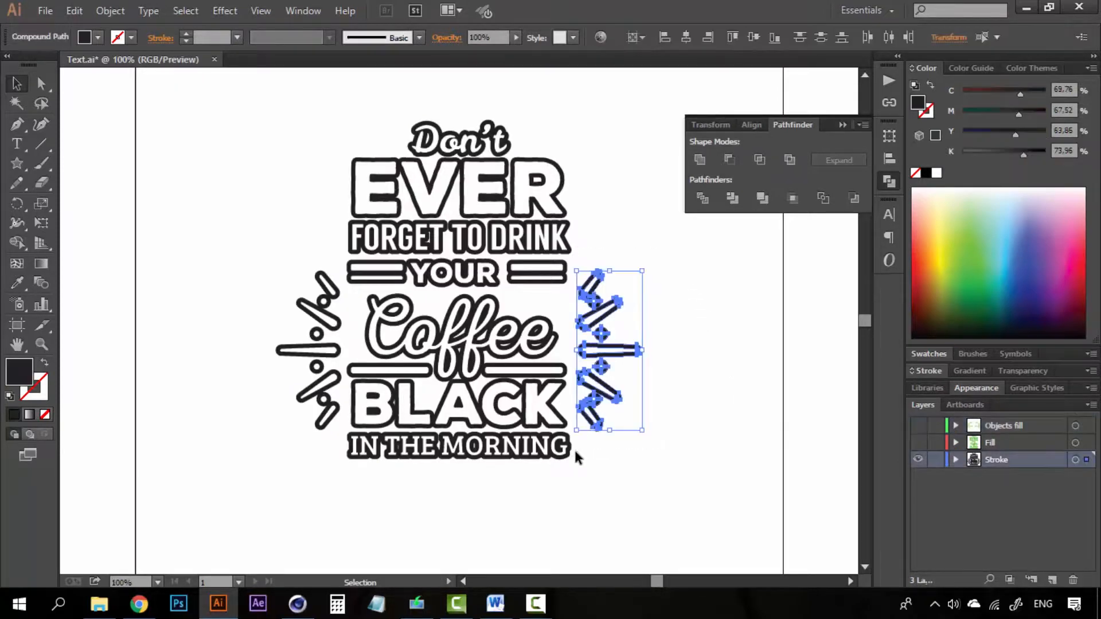
shift+click(543, 280)
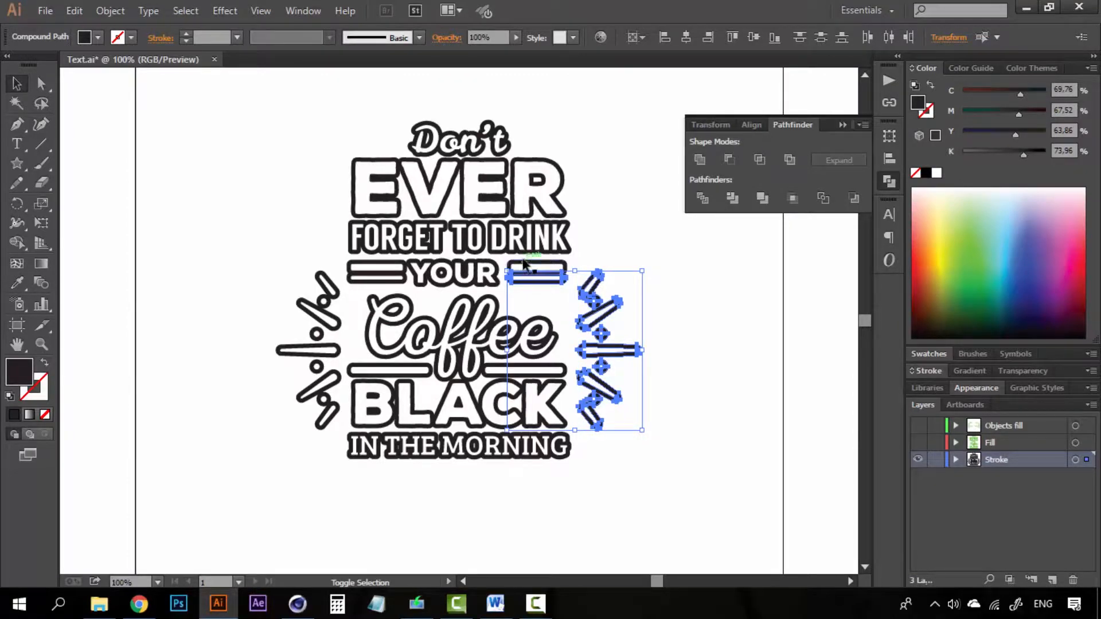
shift+click(536, 265)
shift+click(354, 268)
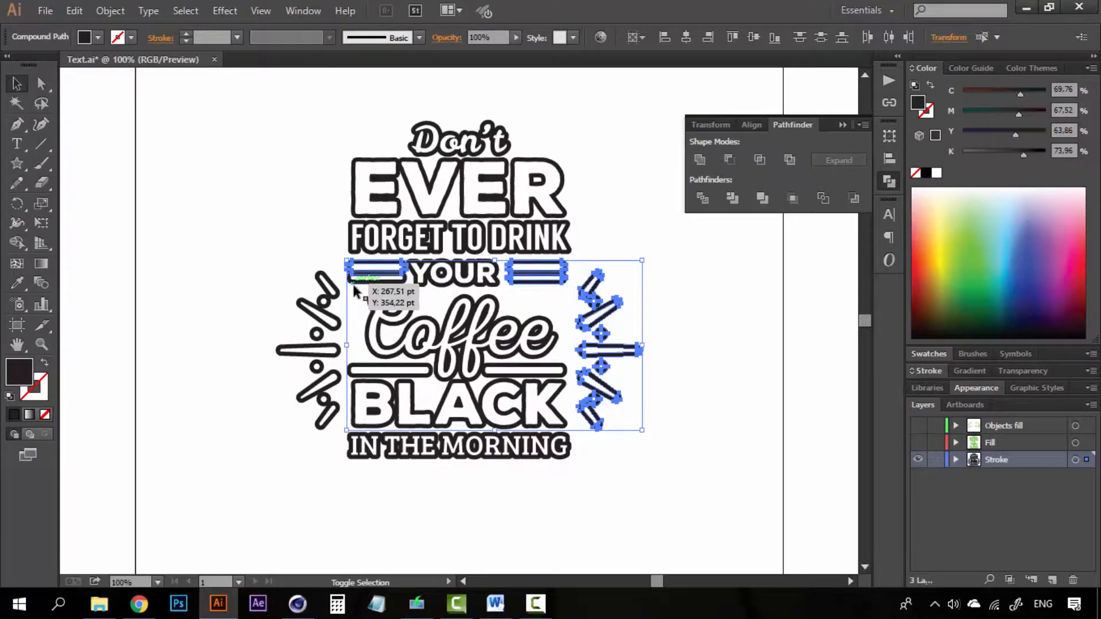
shift+click(393, 367)
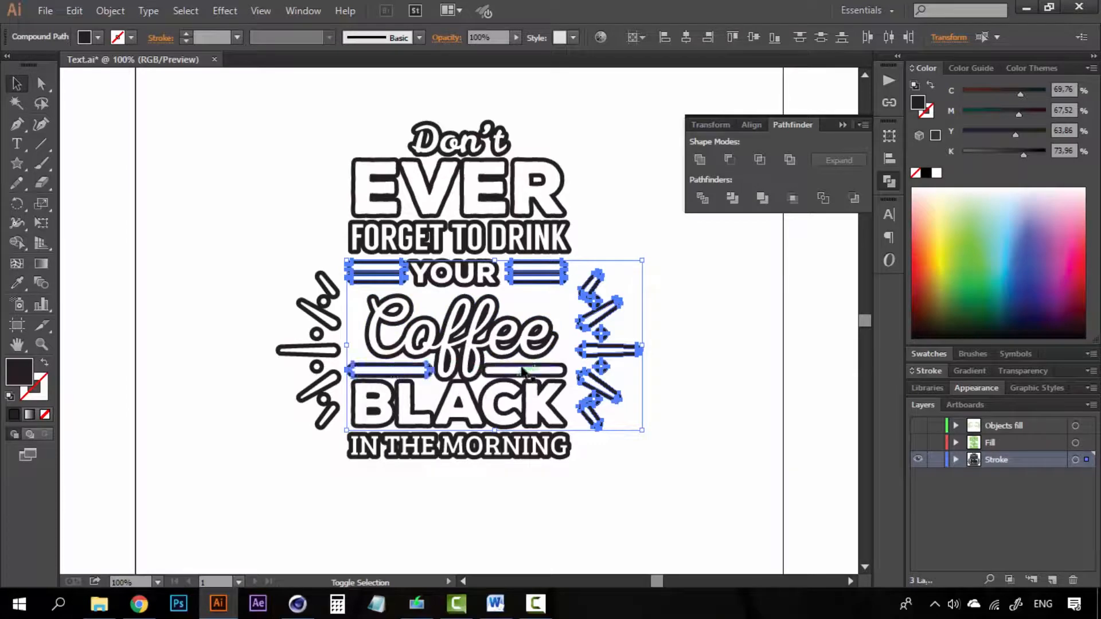
shift+click(519, 366)
shift+drag(258, 245, 335, 453)
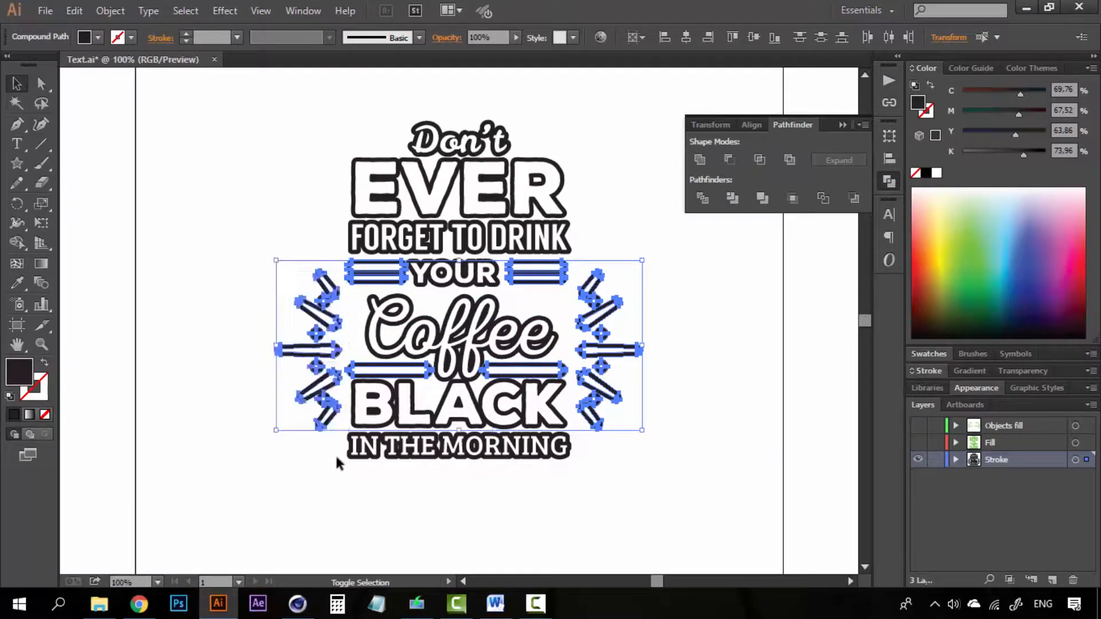
- Send the outlined ornaments to a new layer named 'Objects Stroke' and make all layers visible
click(1050, 581)
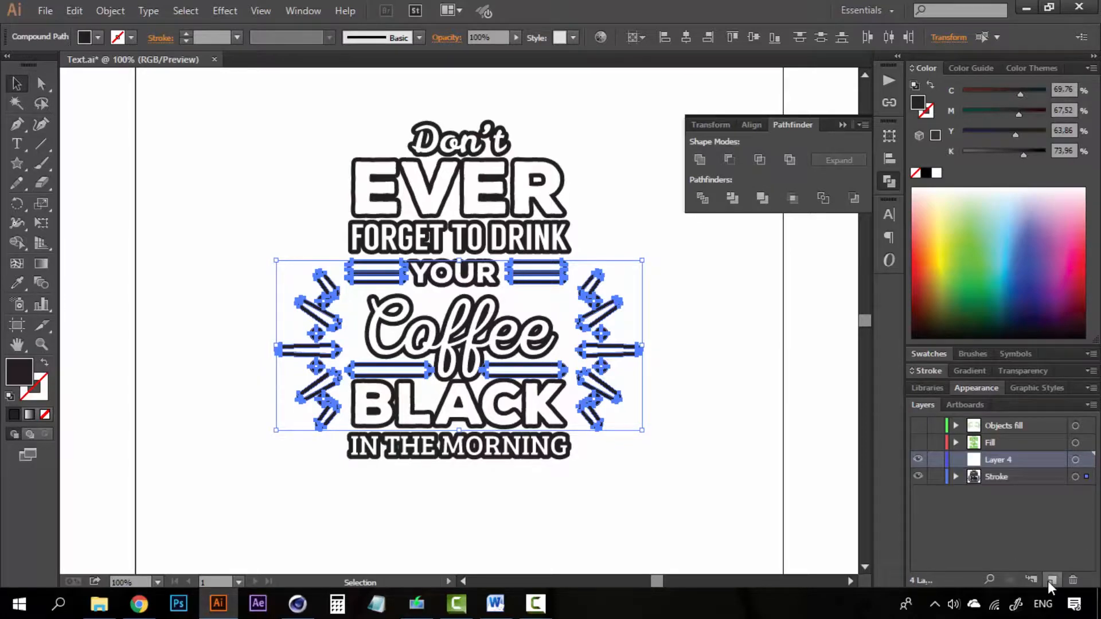
right_click(592, 348)
mouse_move(692, 469)
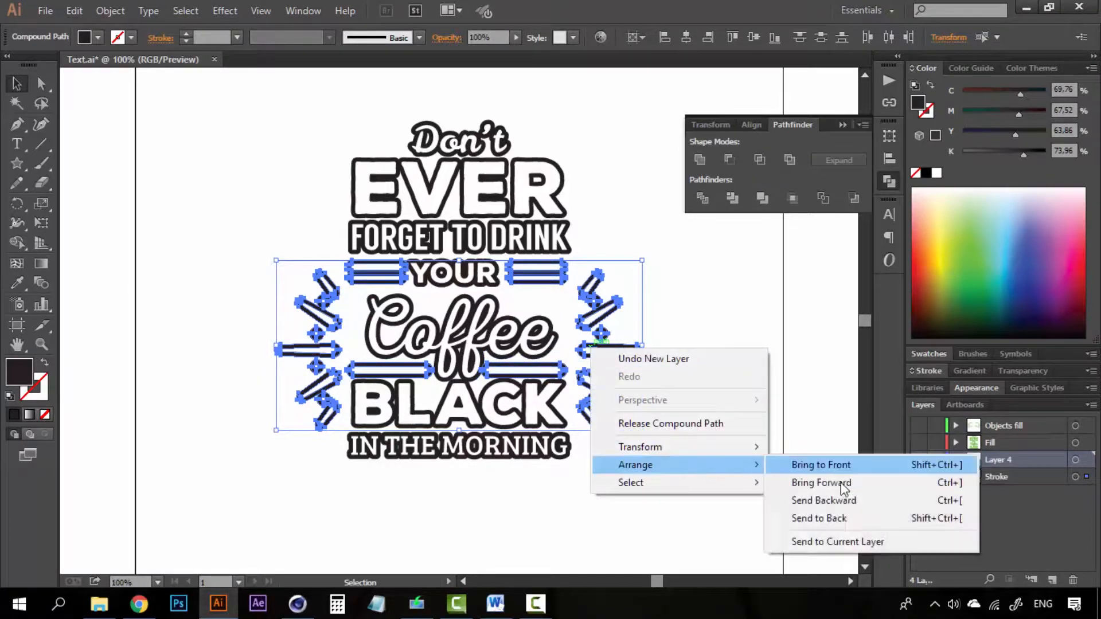
click(853, 540)
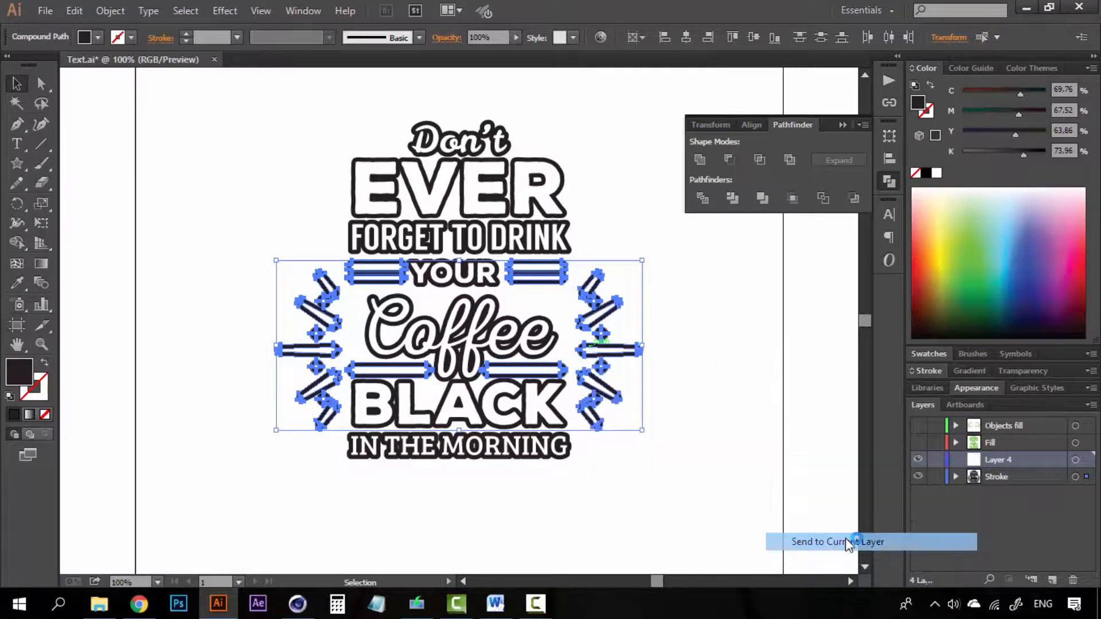
double_click(999, 459)
text(Objects)
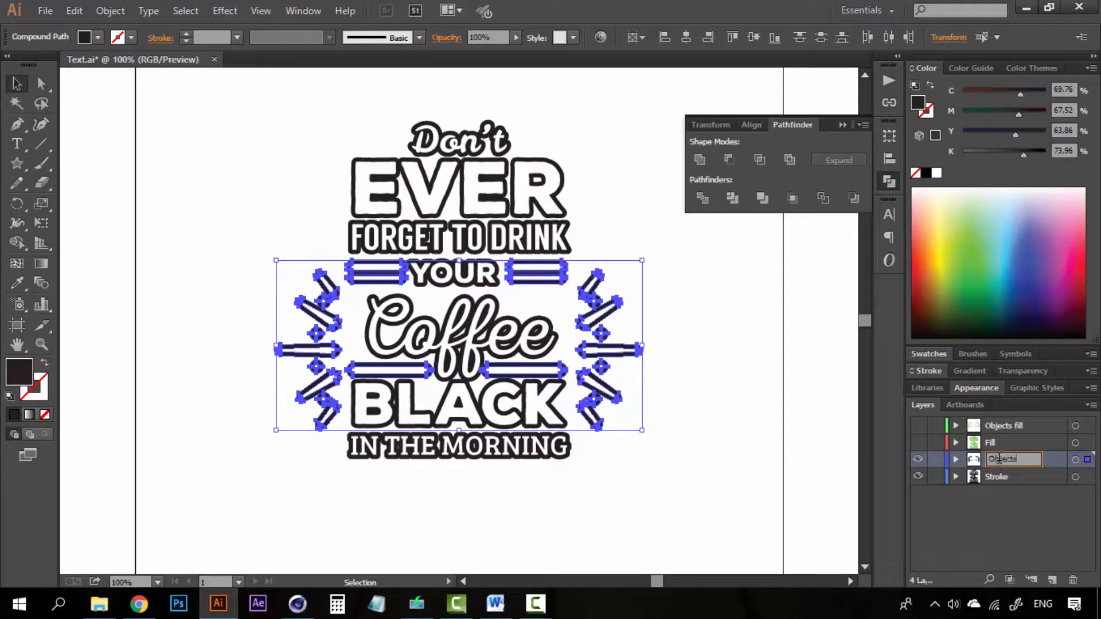
text( Stroke)
key(Return)
drag(919, 429, 919, 444)
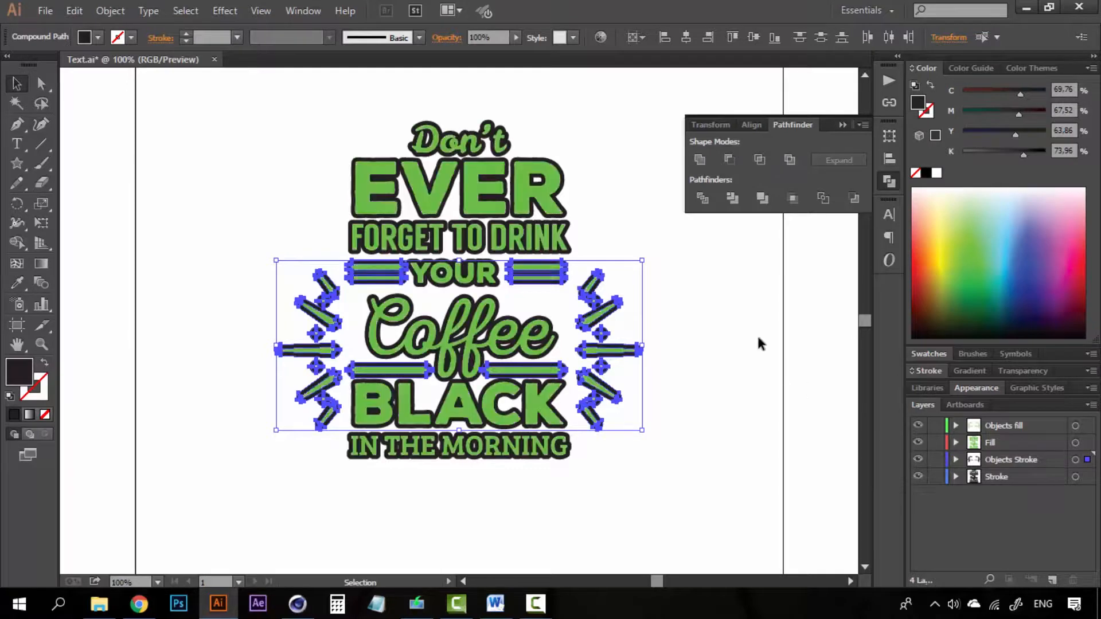
click(753, 323)
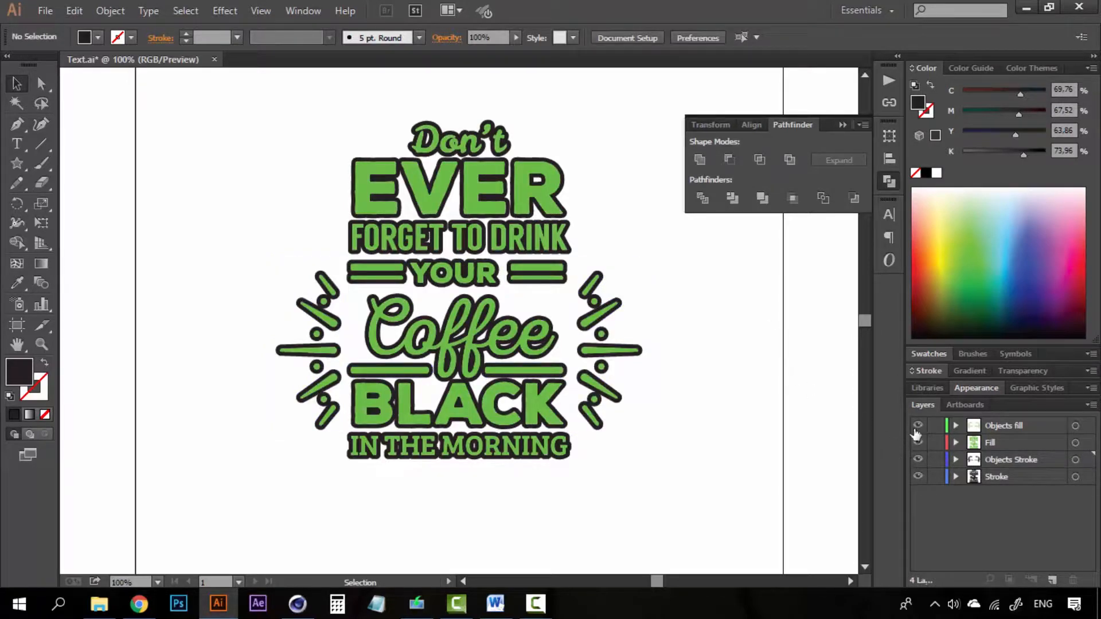
click(918, 430)
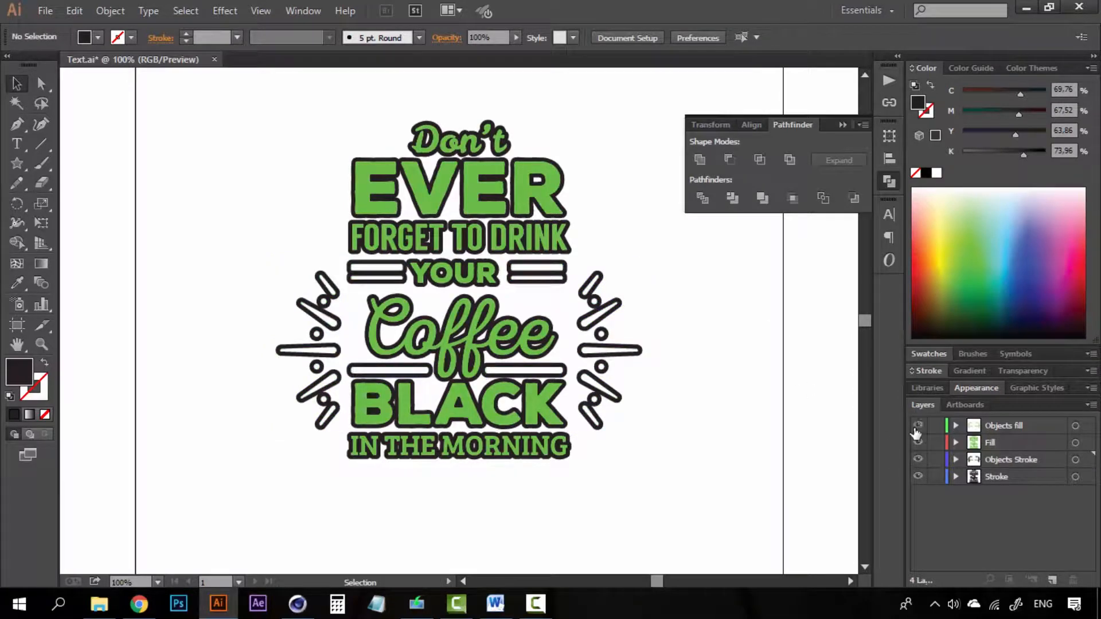
click(917, 429)
click(917, 429)
click(917, 429)
click(917, 429)
click(917, 429)
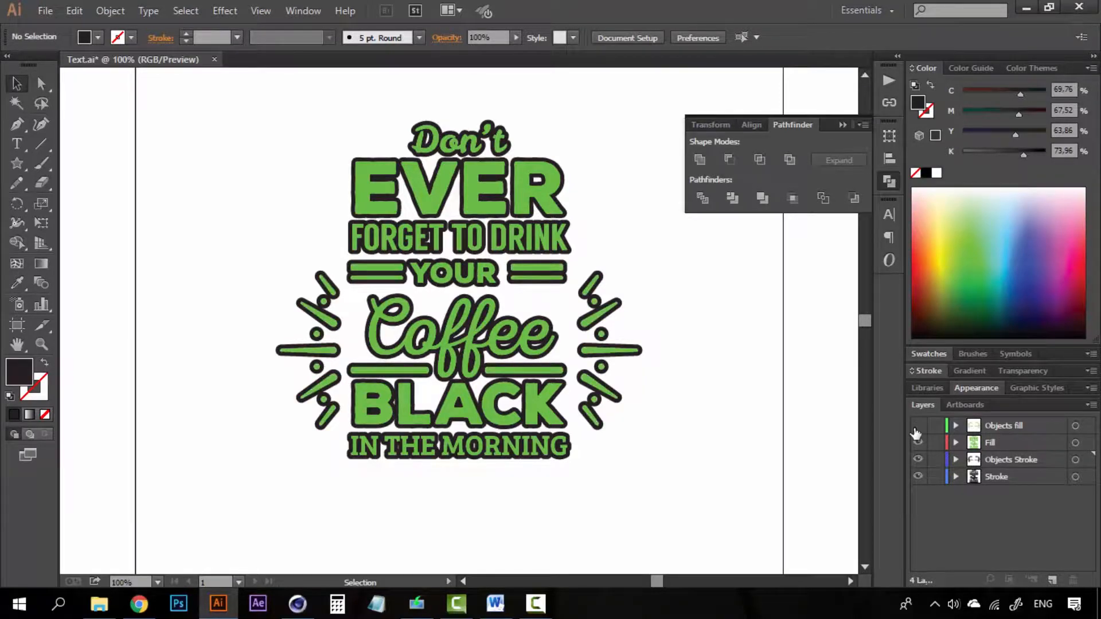
click(917, 429)
click(918, 444)
click(918, 443)
click(918, 443)
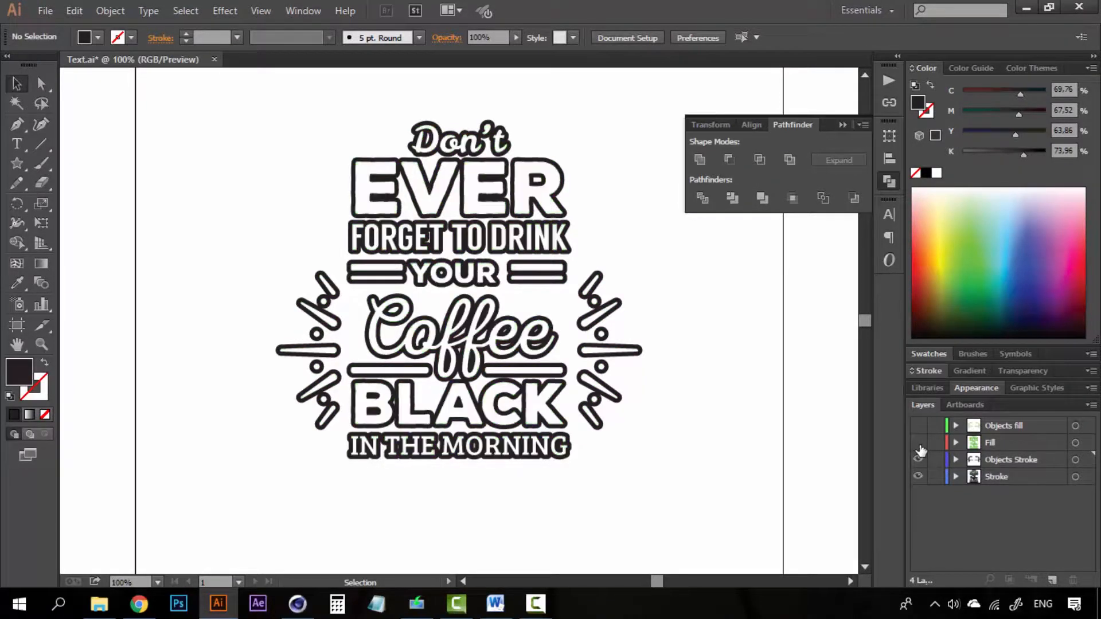
click(919, 443)
click(918, 443)
click(919, 443)
click(918, 443)
click(918, 459)
click(918, 460)
click(919, 460)
click(919, 459)
click(918, 460)
click(920, 476)
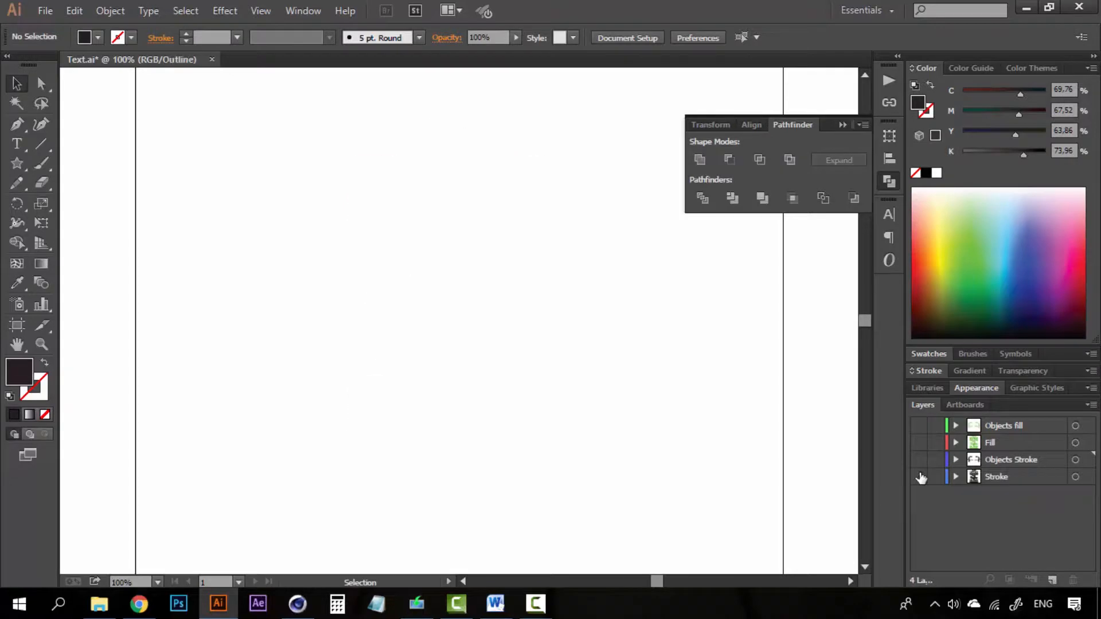
click(919, 476)
click(919, 477)
click(920, 477)
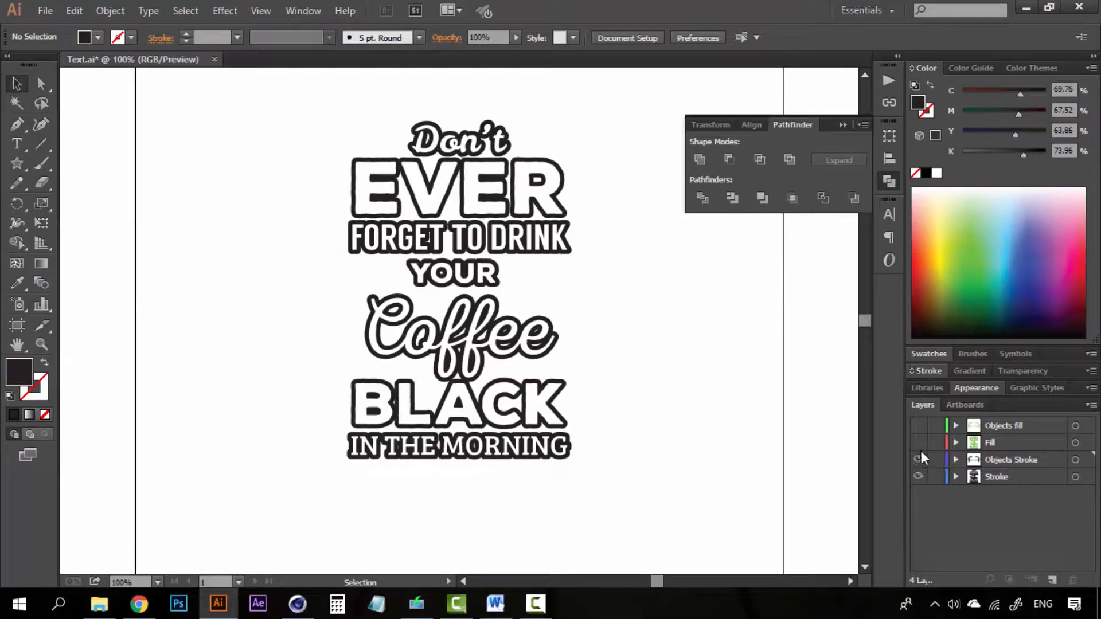
click(918, 459)
click(919, 443)
click(918, 426)
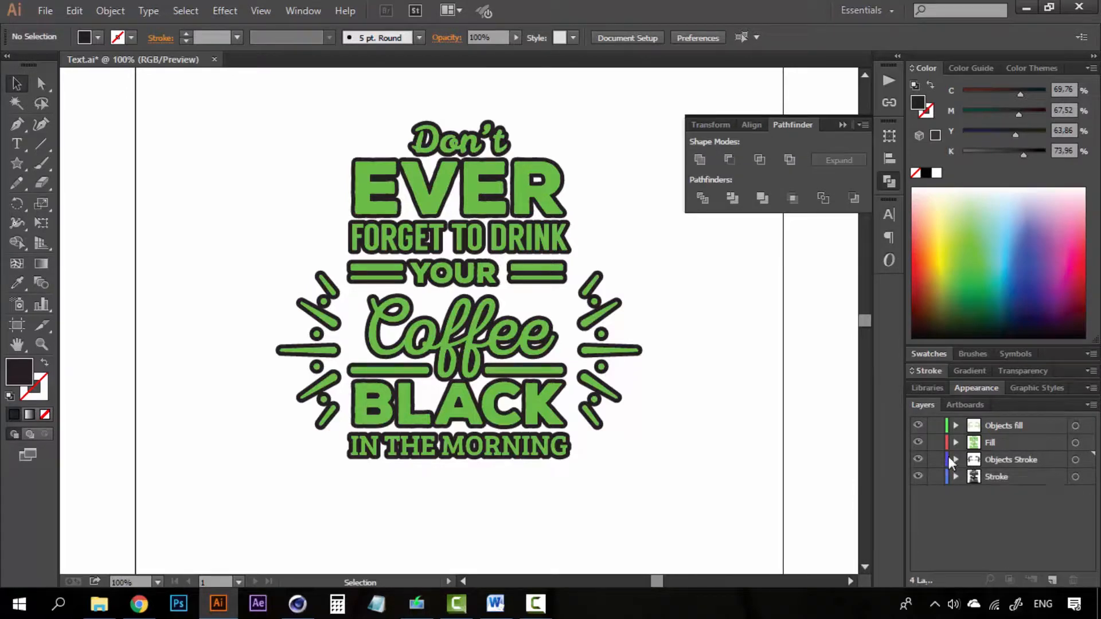
click(1008, 444)
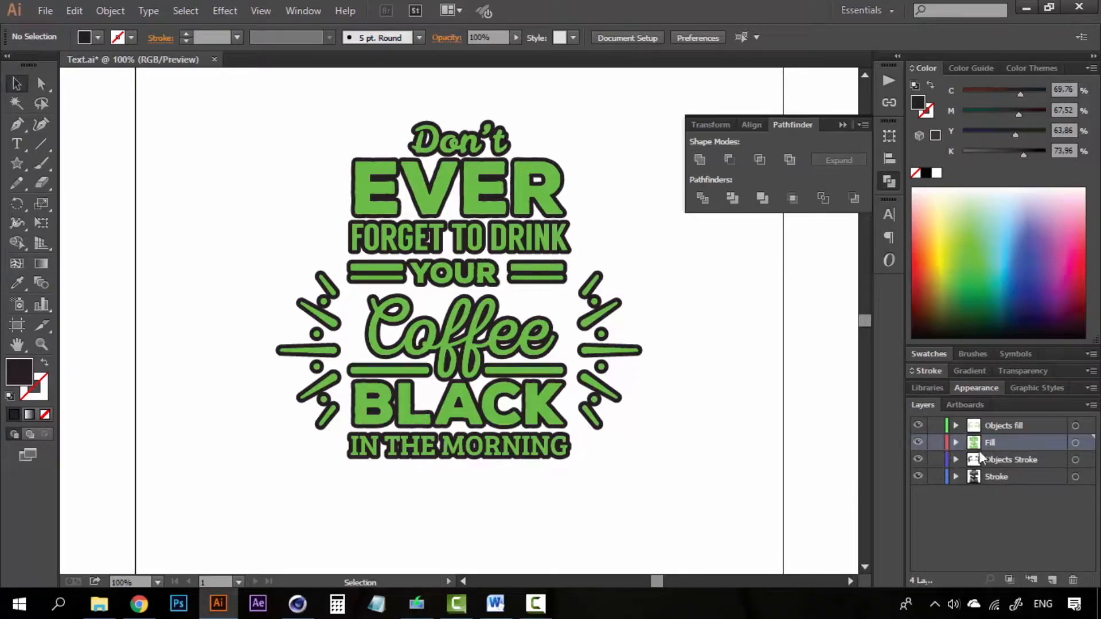
shift+click(1024, 481)
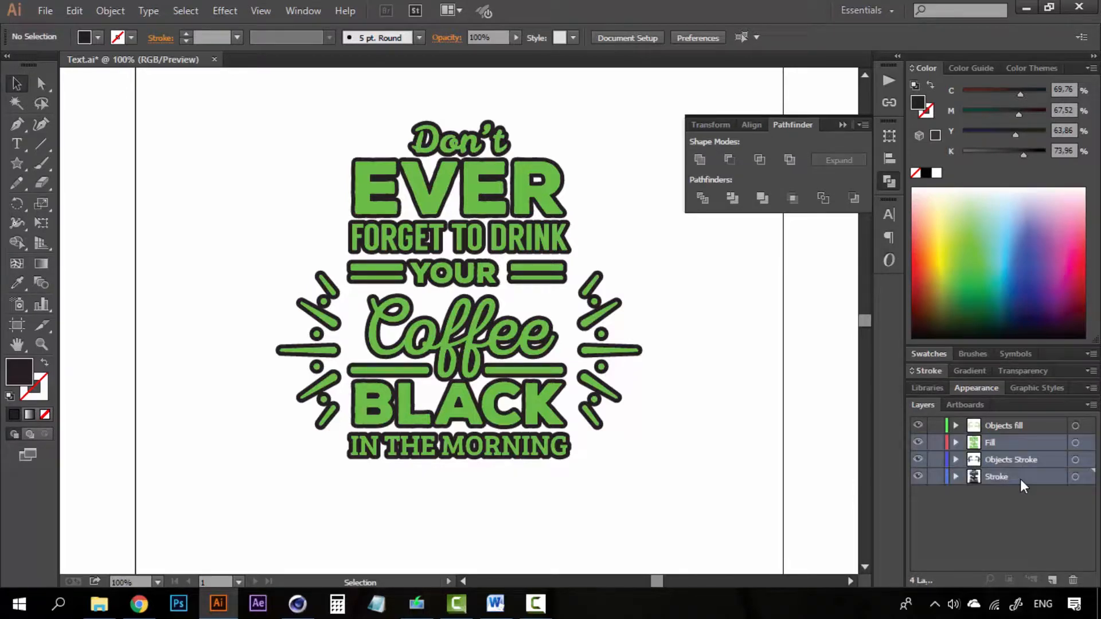
- Delete all layers except Objects fill and save a copy as Objects Fill.ai in Illustrator 8 format
click(1073, 581)
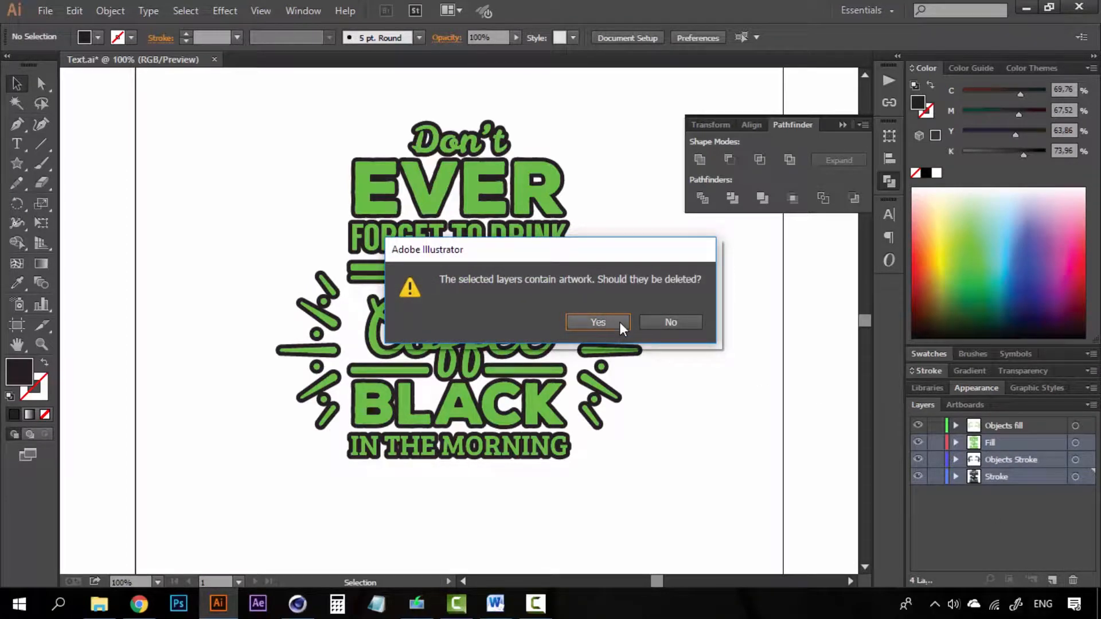
click(620, 325)
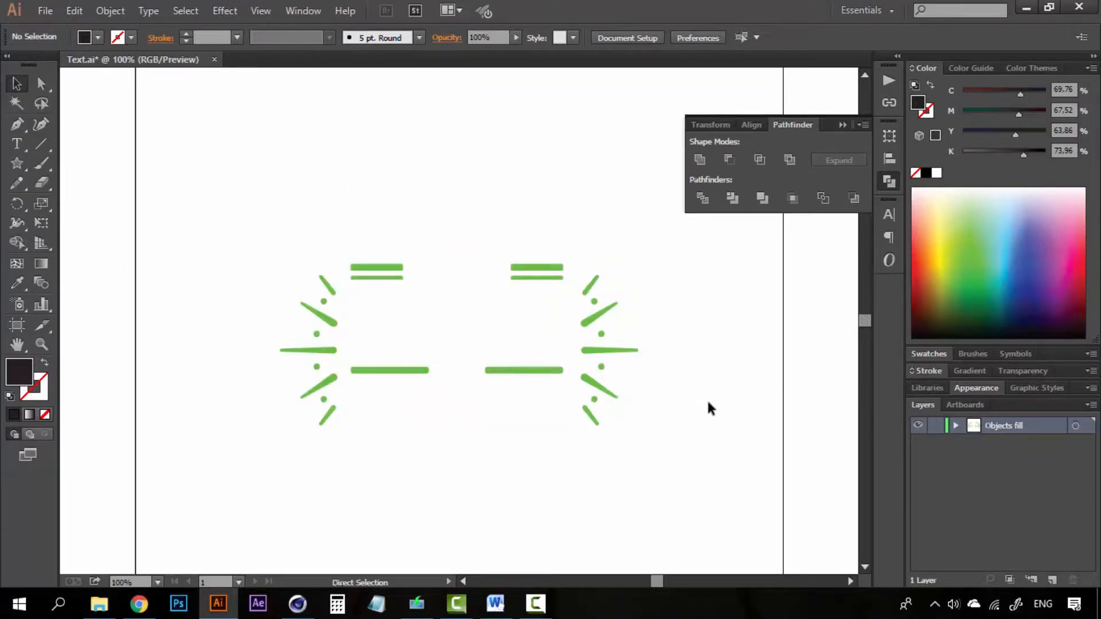
key(ctrl+shift+s)
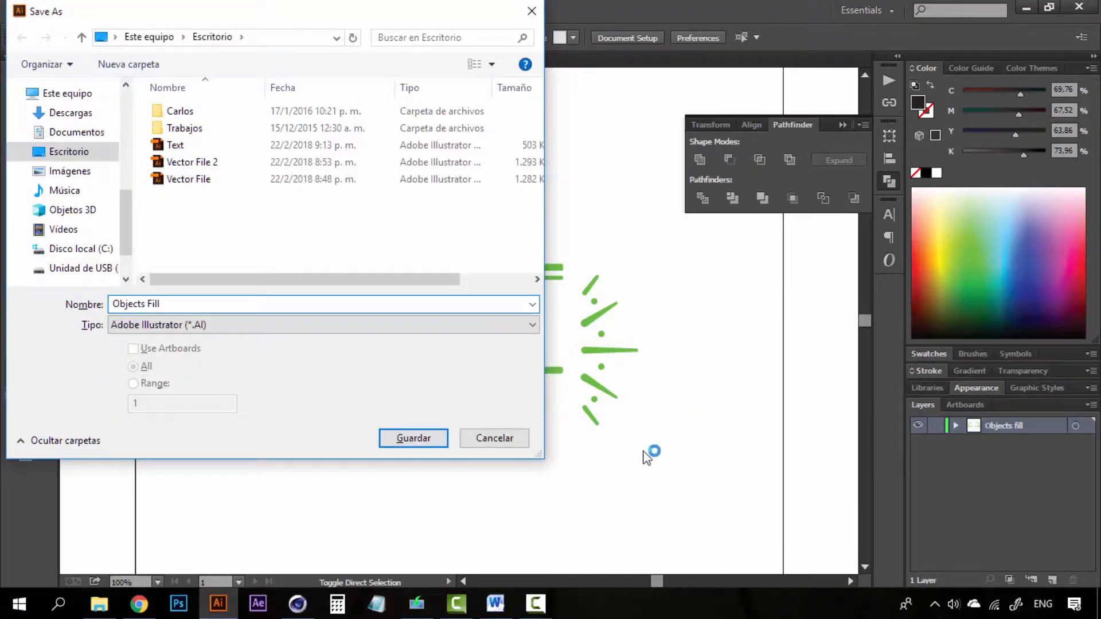
click(413, 438)
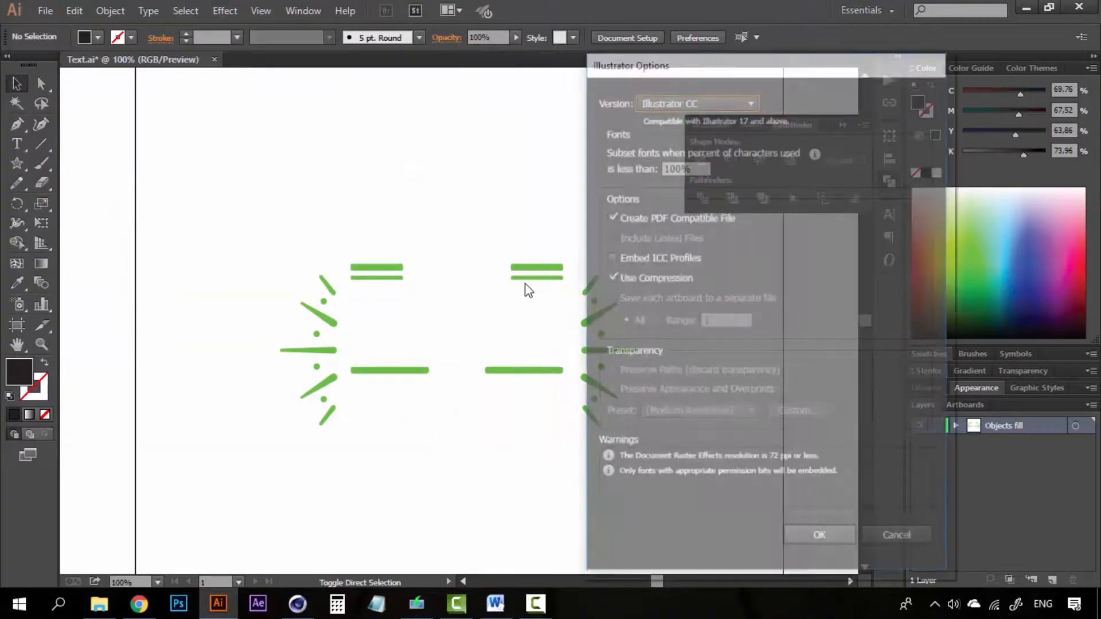
click(725, 99)
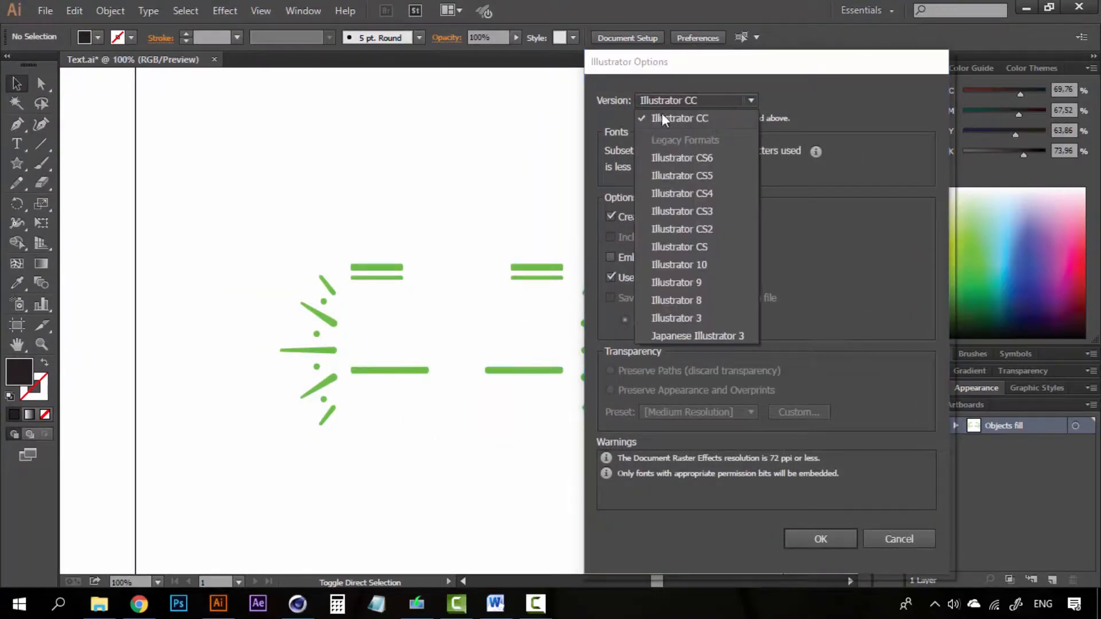
click(697, 300)
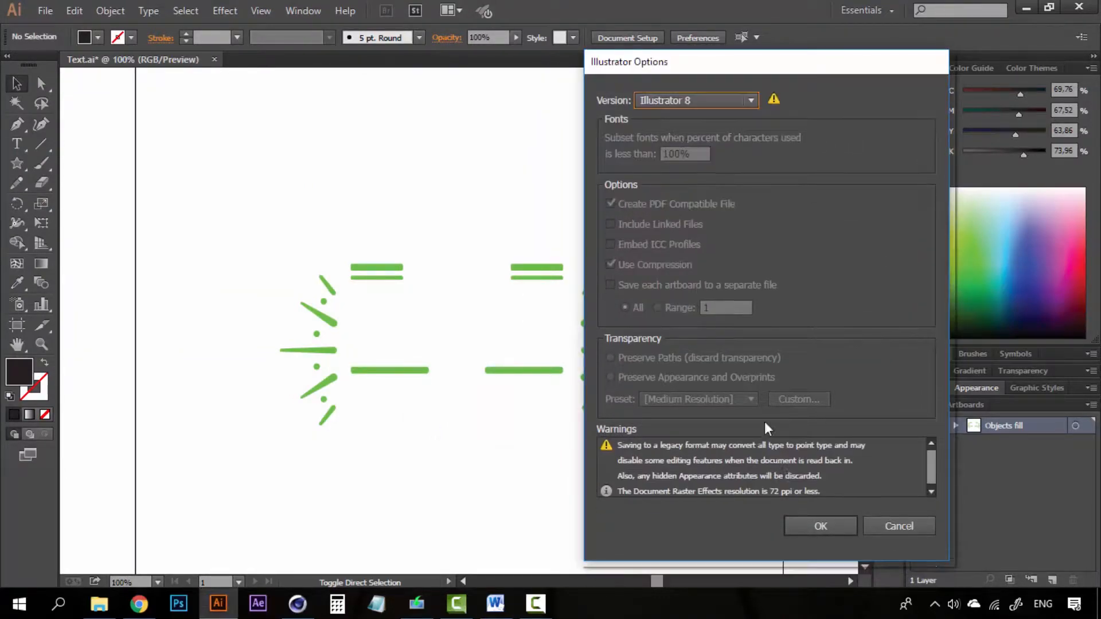
click(817, 529)
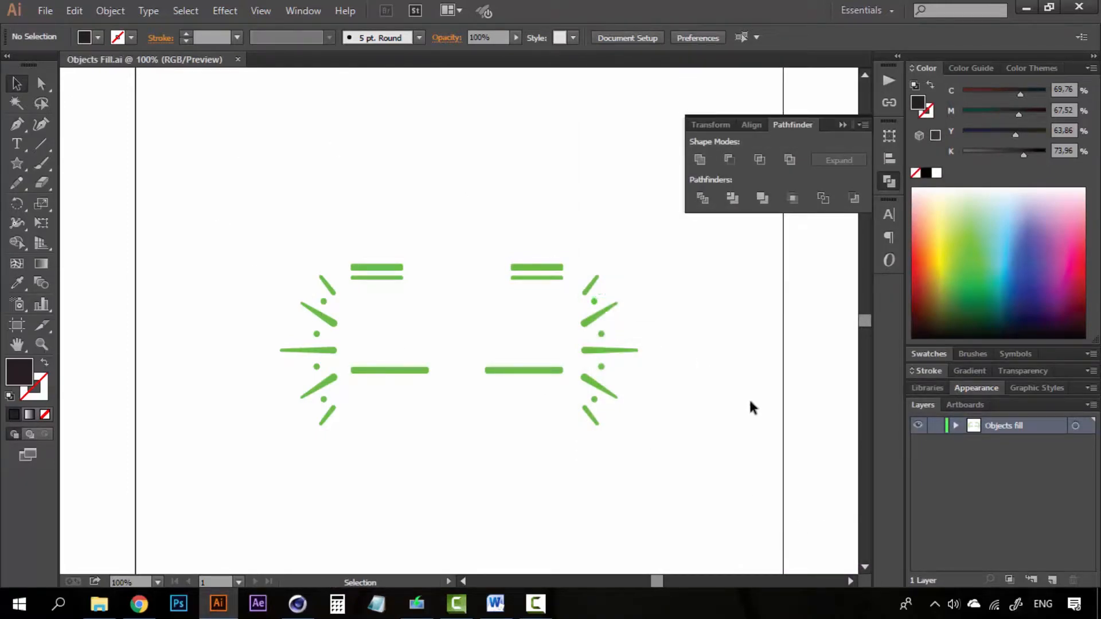
- Restore the deleted layers, then delete every layer except Fill
key(ctrl+z)
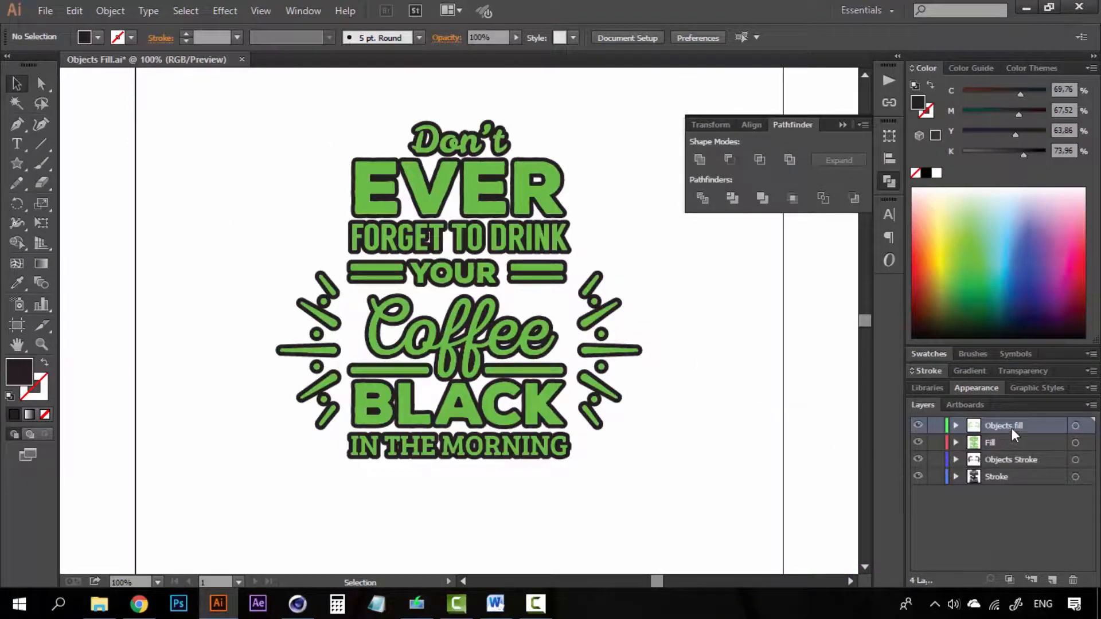
shift+click(1015, 459)
shift+click(1014, 477)
click(1074, 581)
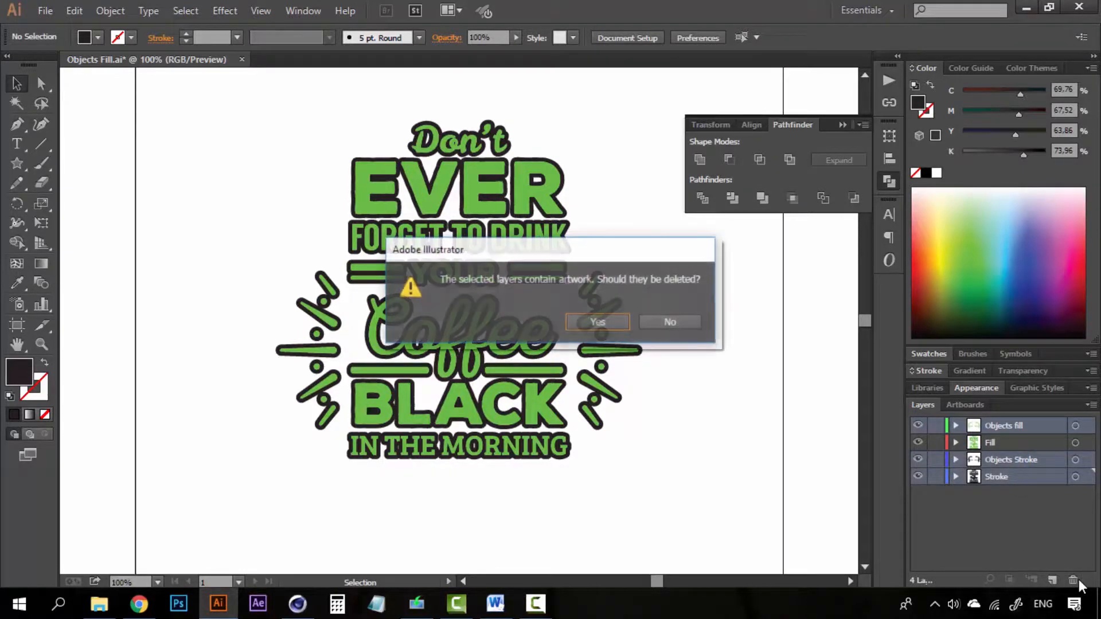
click(595, 324)
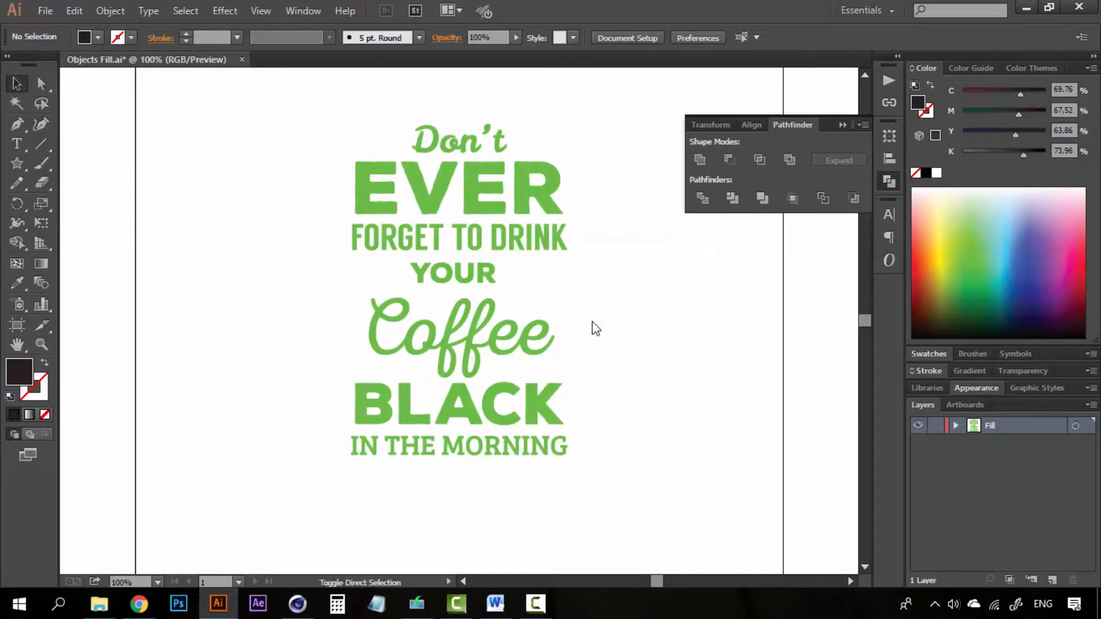
- Save the Fill-only copy as Text Fill.ai in Illustrator 8 format
key(ctrl+shift+s)
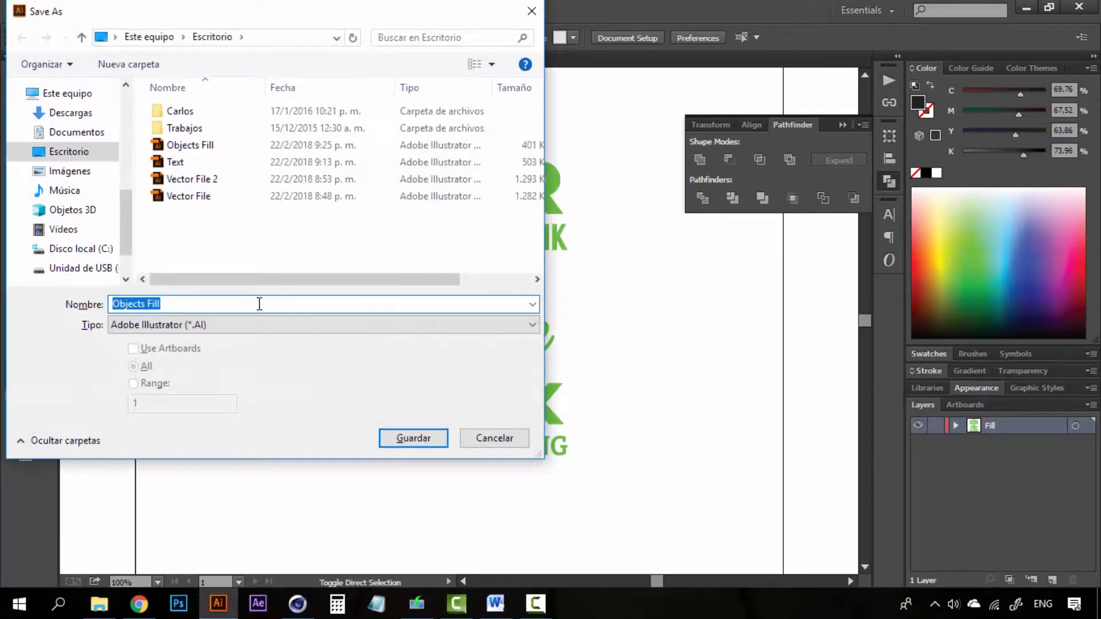
text(FilT)
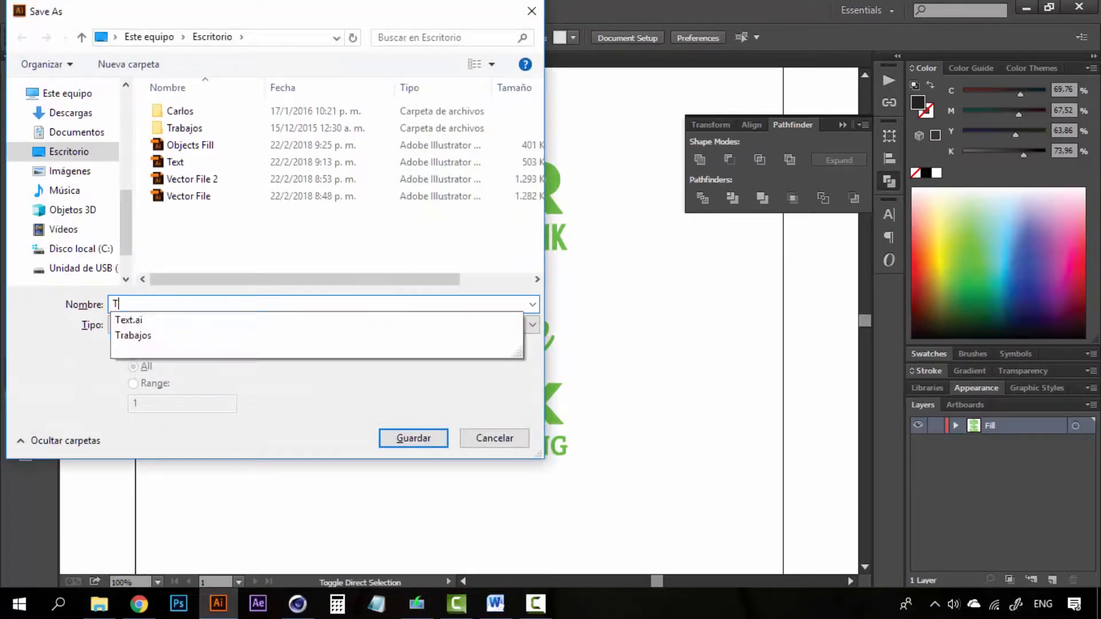
text(ext Fi)
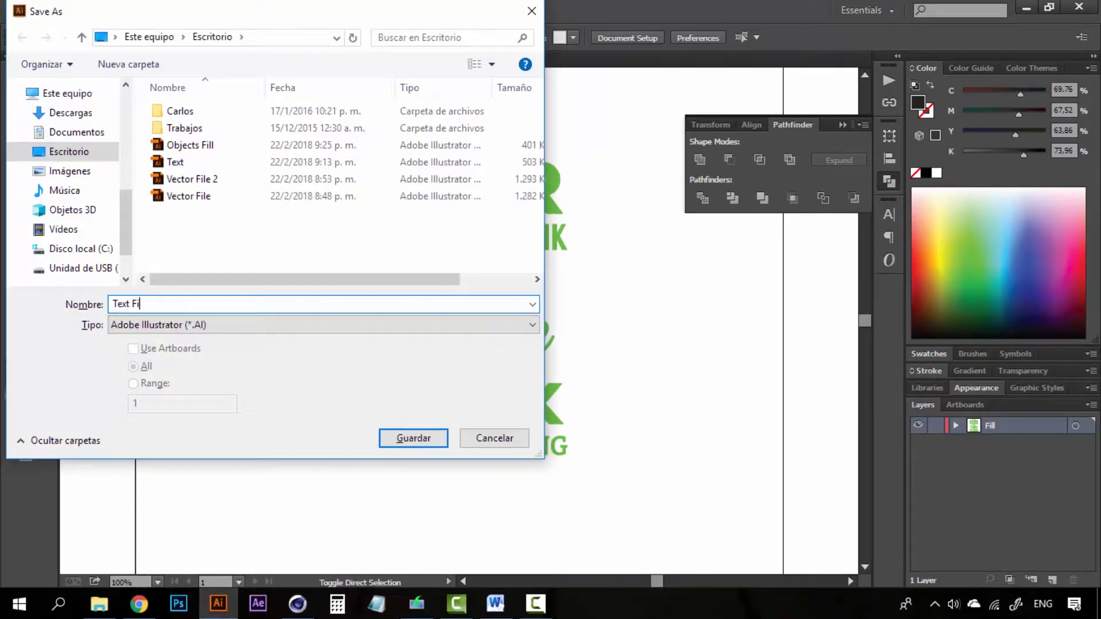
text(ll)
click(411, 441)
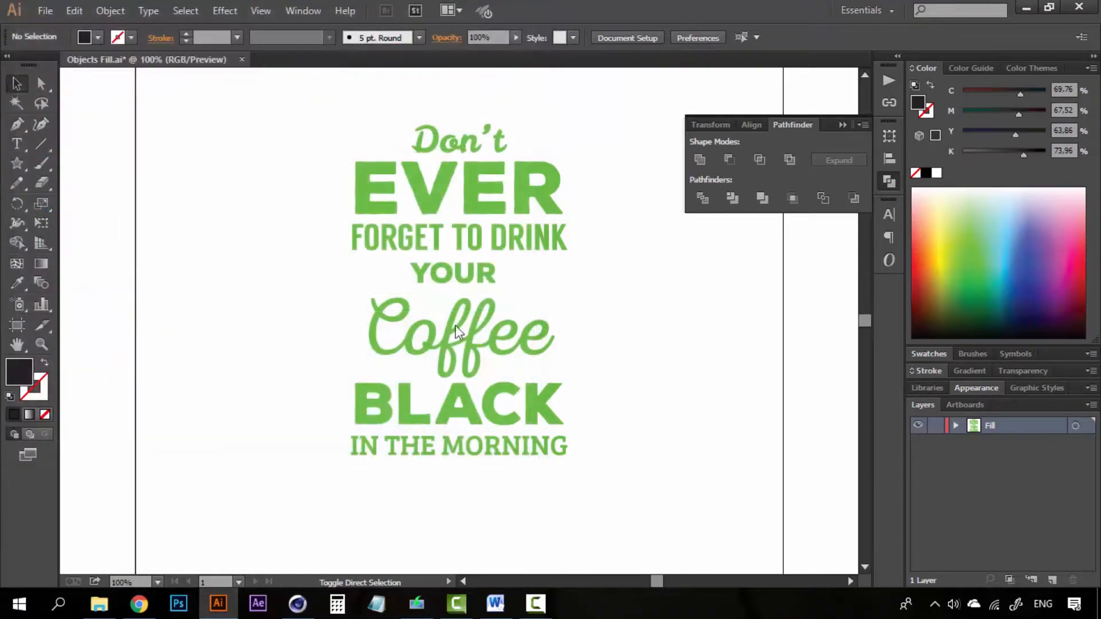
click(752, 100)
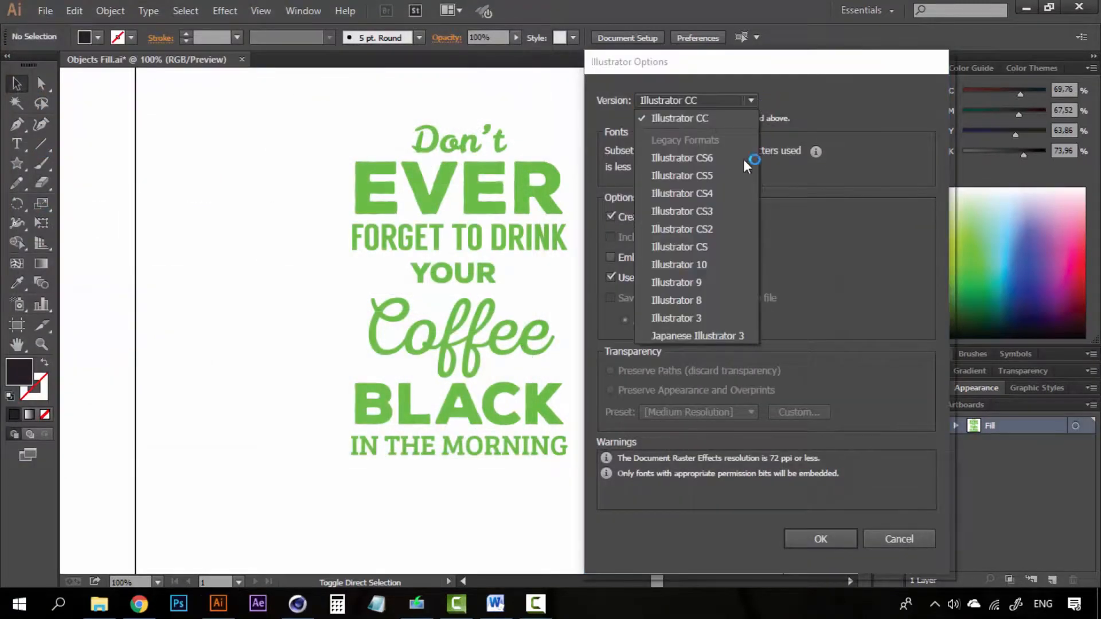
click(714, 301)
click(842, 530)
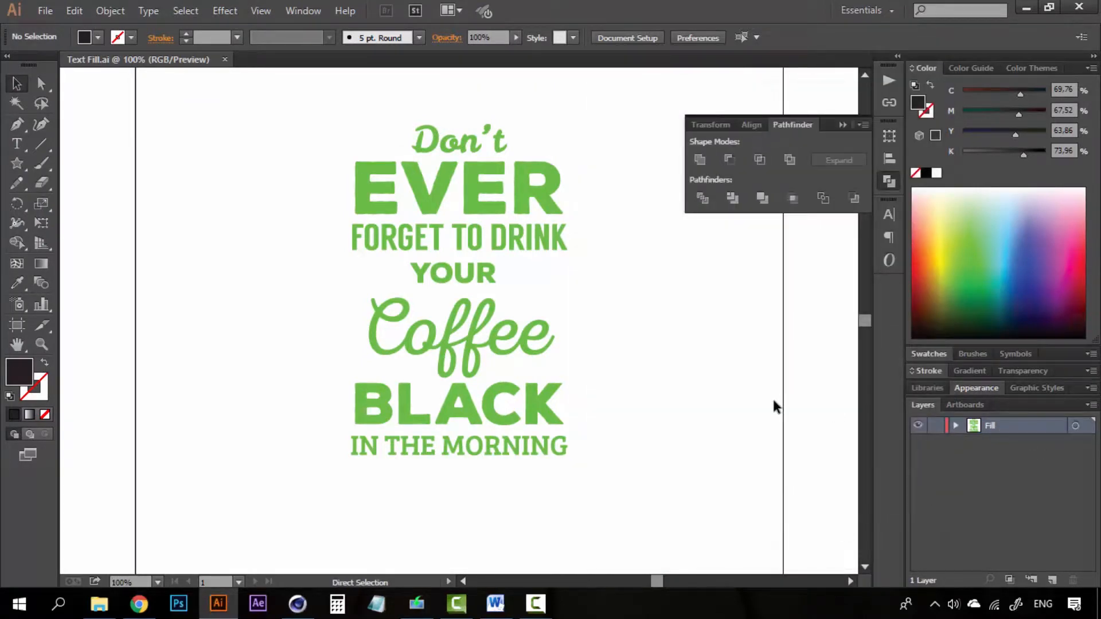
- Restore all layers, then select the Objects fill and Fill layers
key(ctrl+z)
click(994, 429)
shift+click(995, 443)
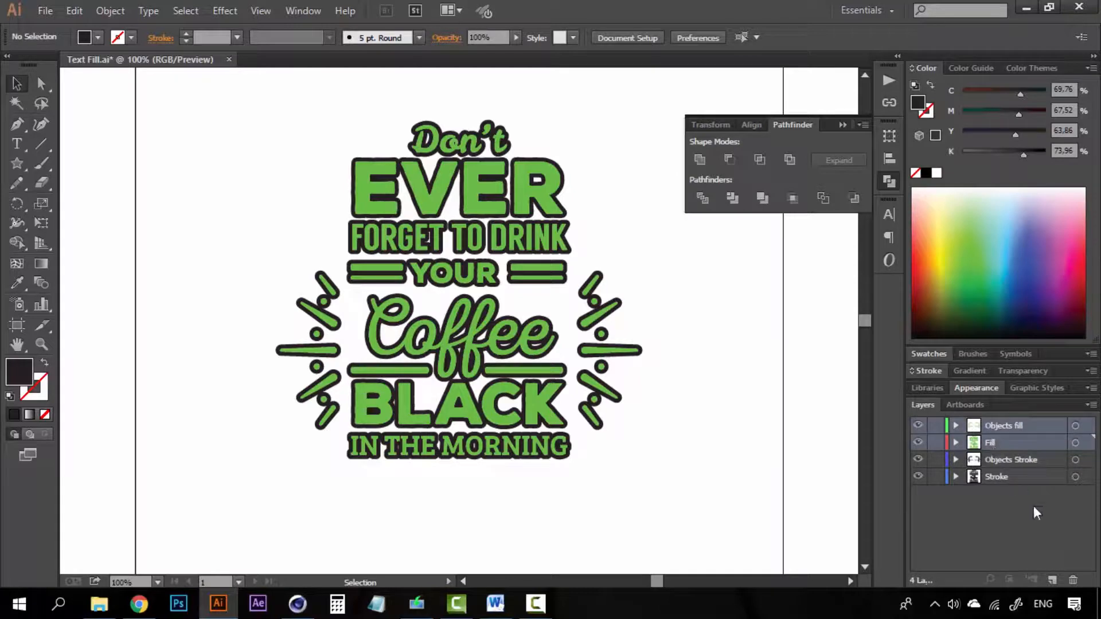
- Delete every layer except Objects Stroke
ctrl+click(1018, 478)
click(1068, 577)
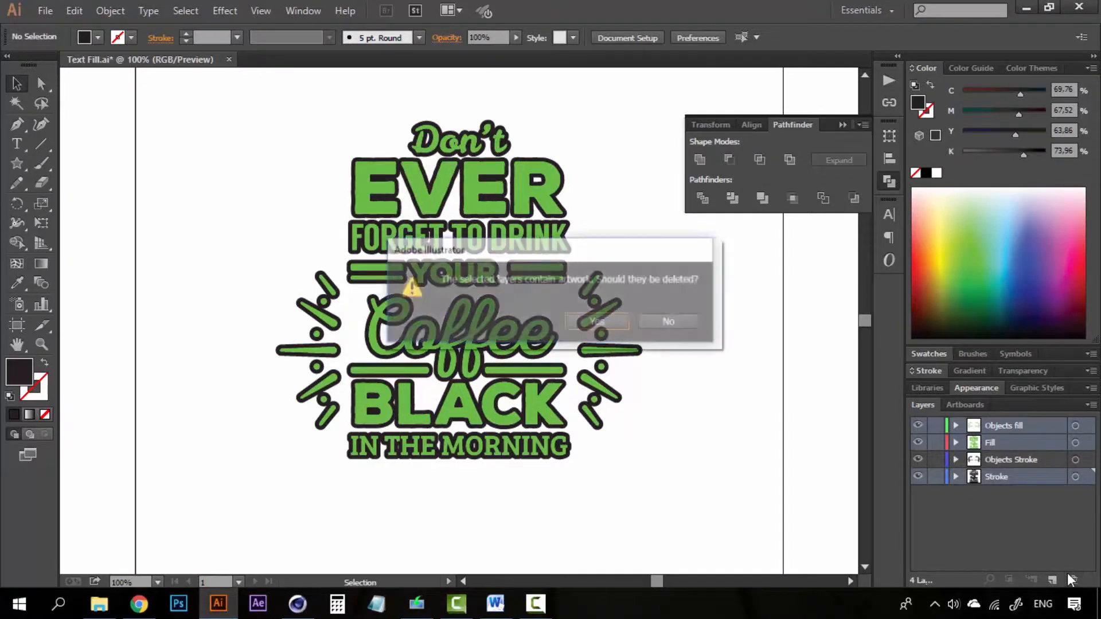
click(619, 327)
- Save a copy as Objects Stroke.ai in an older Illustrator version, then restore the layers
key(ctrl)
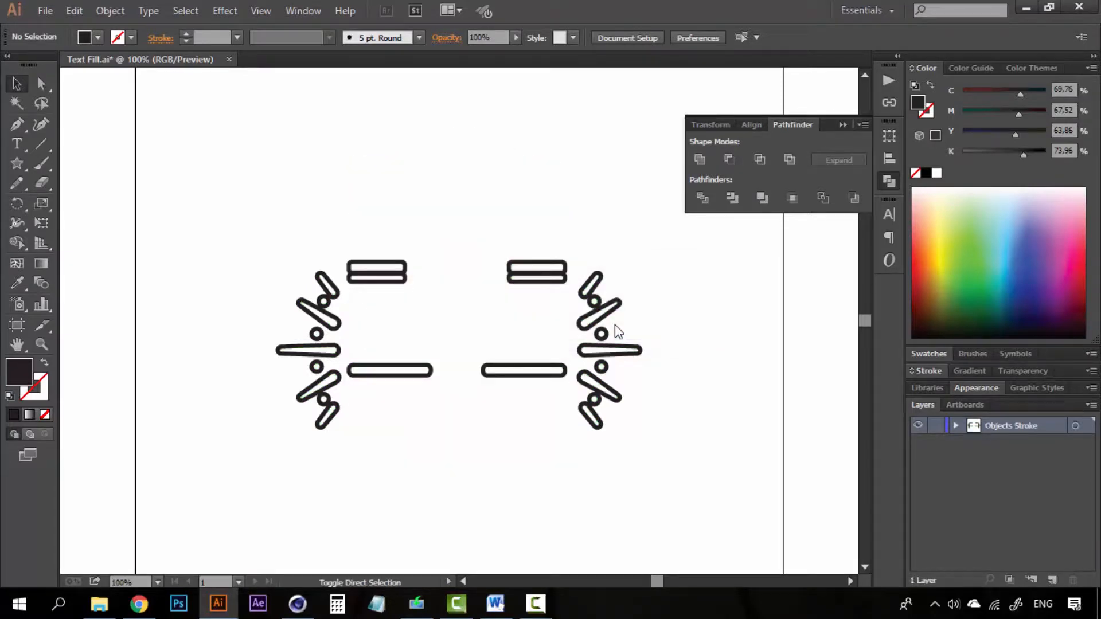
key(ctrl+shift+s)
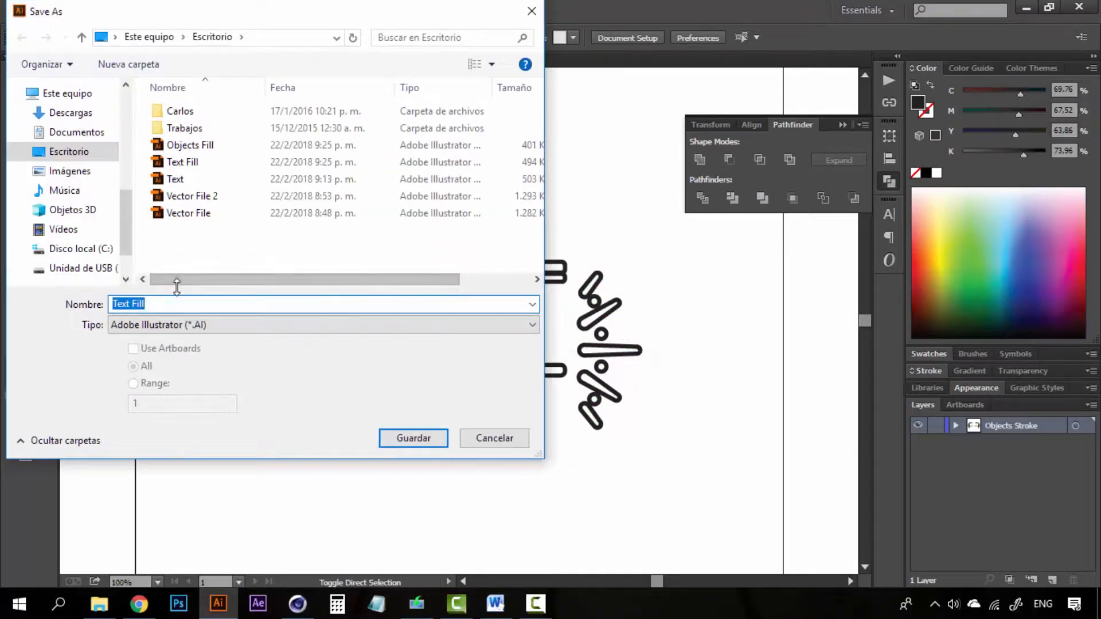
text(Objects Stroke)
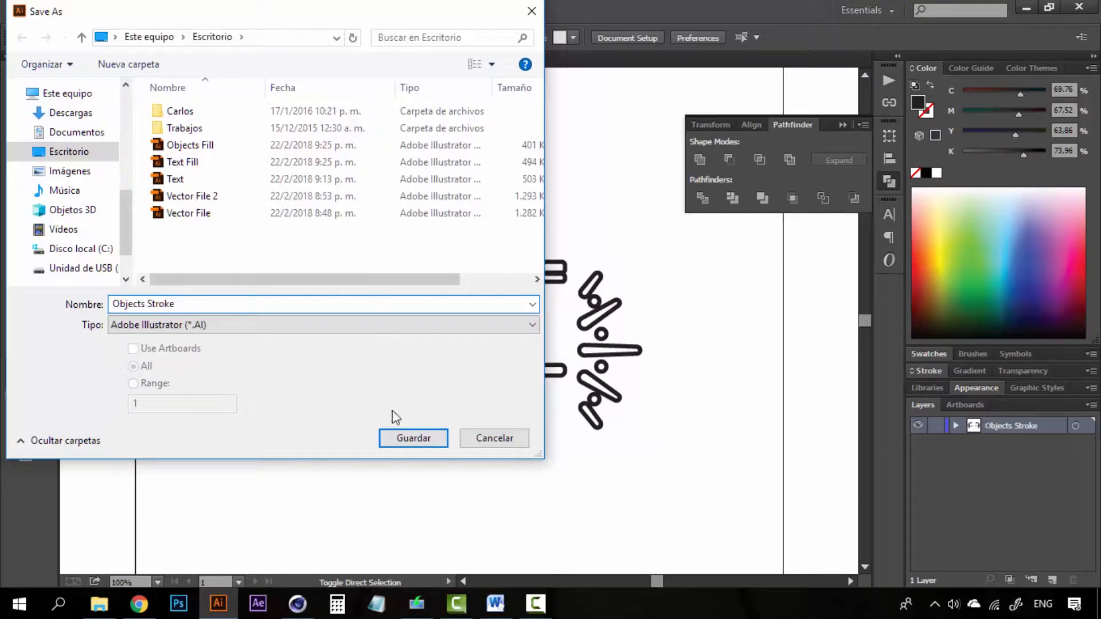
click(413, 438)
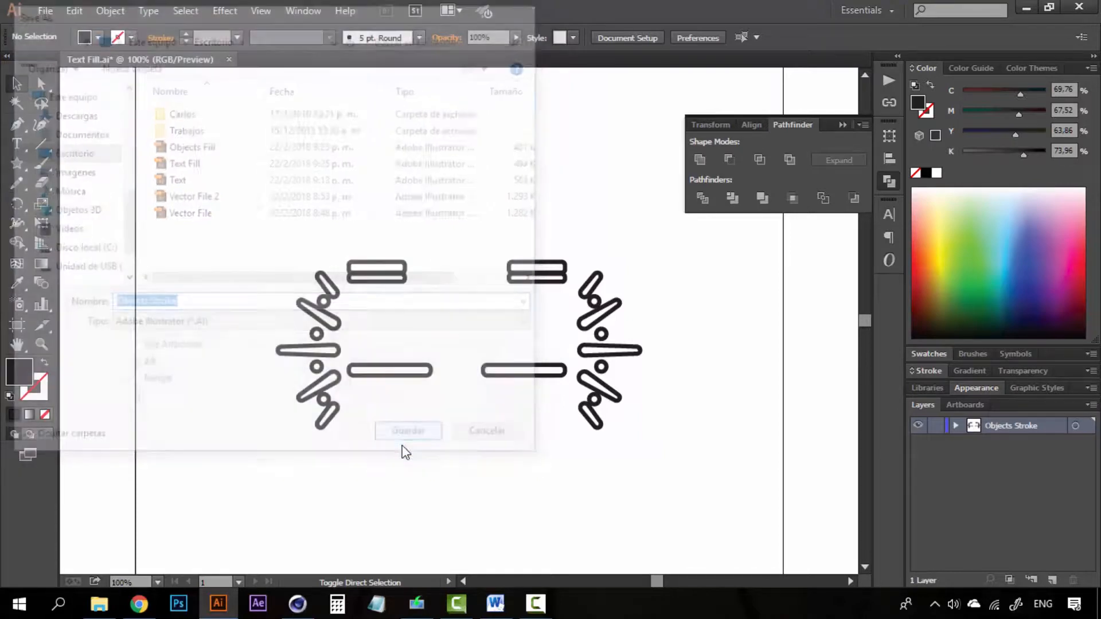
click(666, 102)
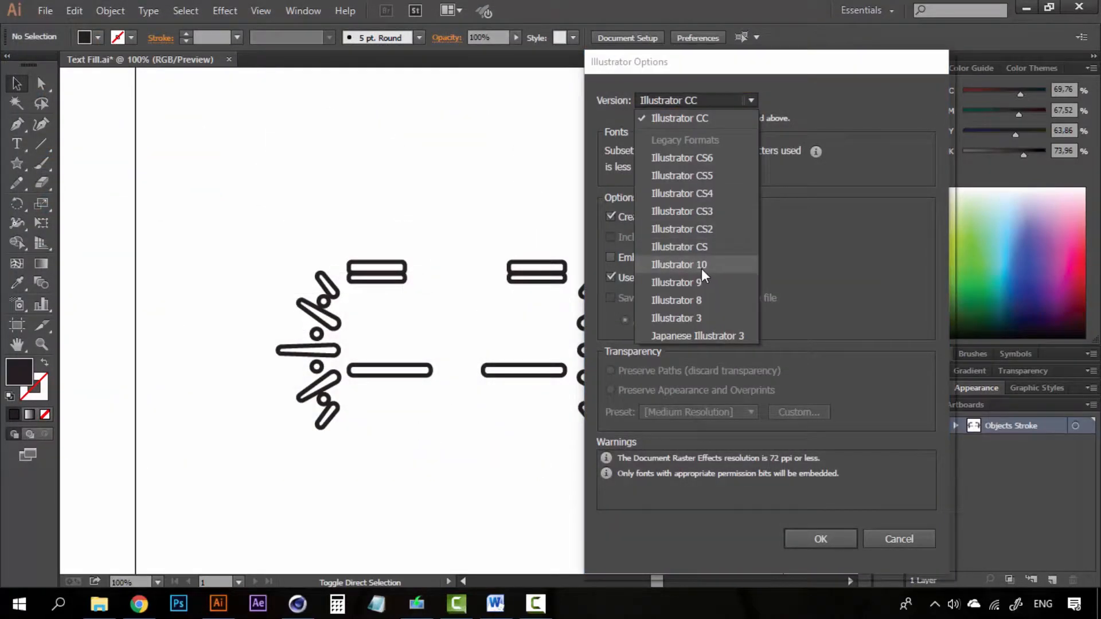
click(686, 284)
click(838, 531)
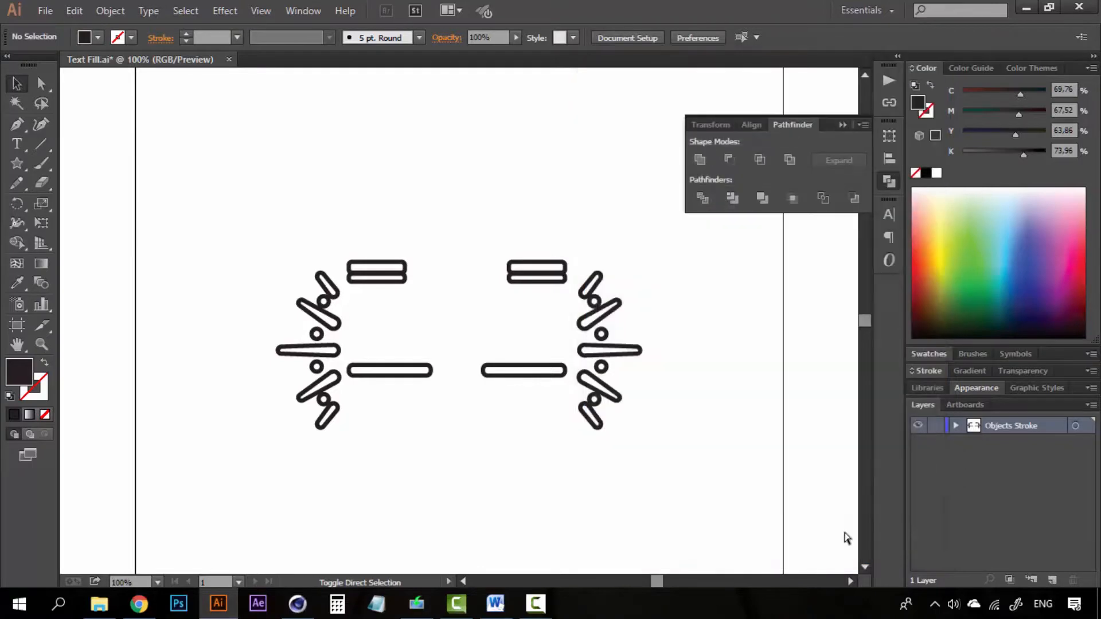
key(ctrl+z)
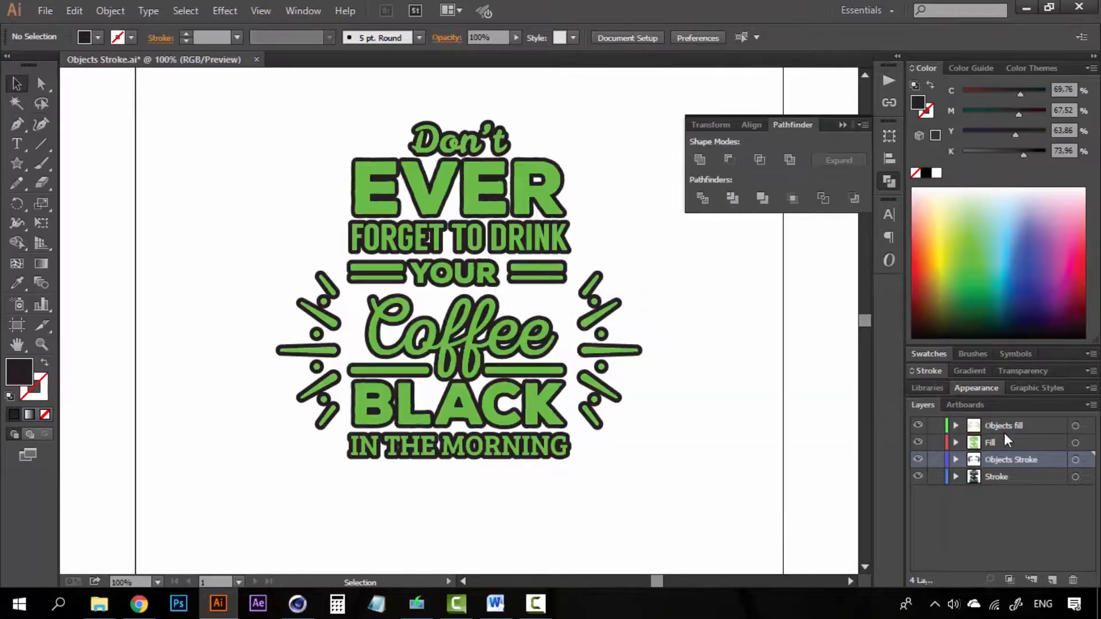
- Delete the layers from Objects fill through Objects Stroke, keeping only Stroke
click(1004, 428)
shift+click(1003, 461)
click(1073, 580)
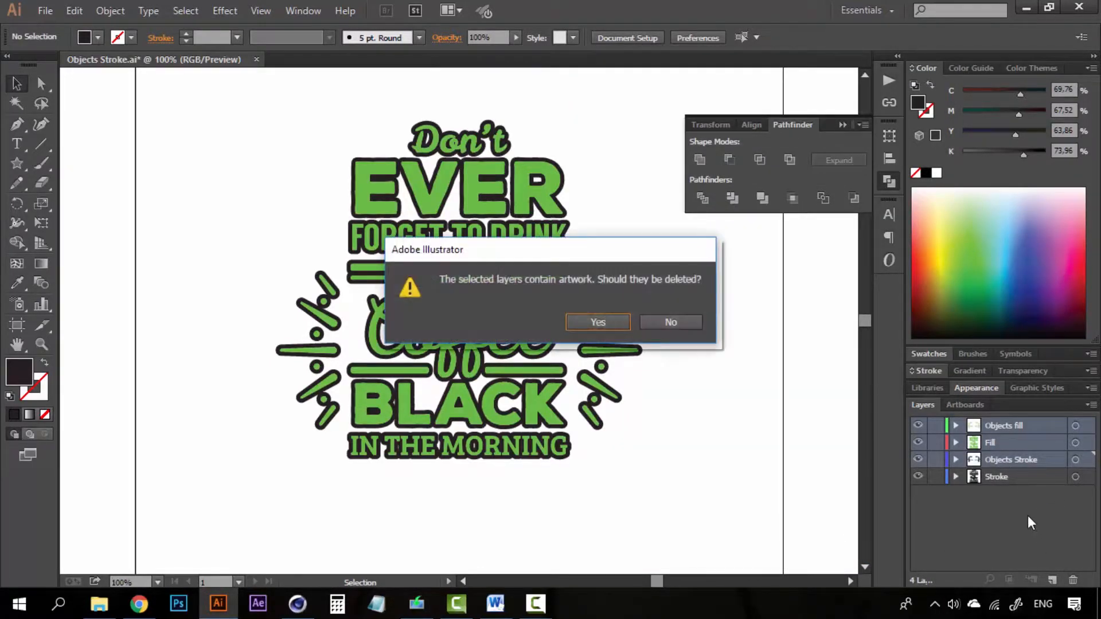
click(600, 325)
- Save a copy as Text Stroke.ai in Illustrator 8 format, then restore the deleted layers
key(ctrl+shift+s)
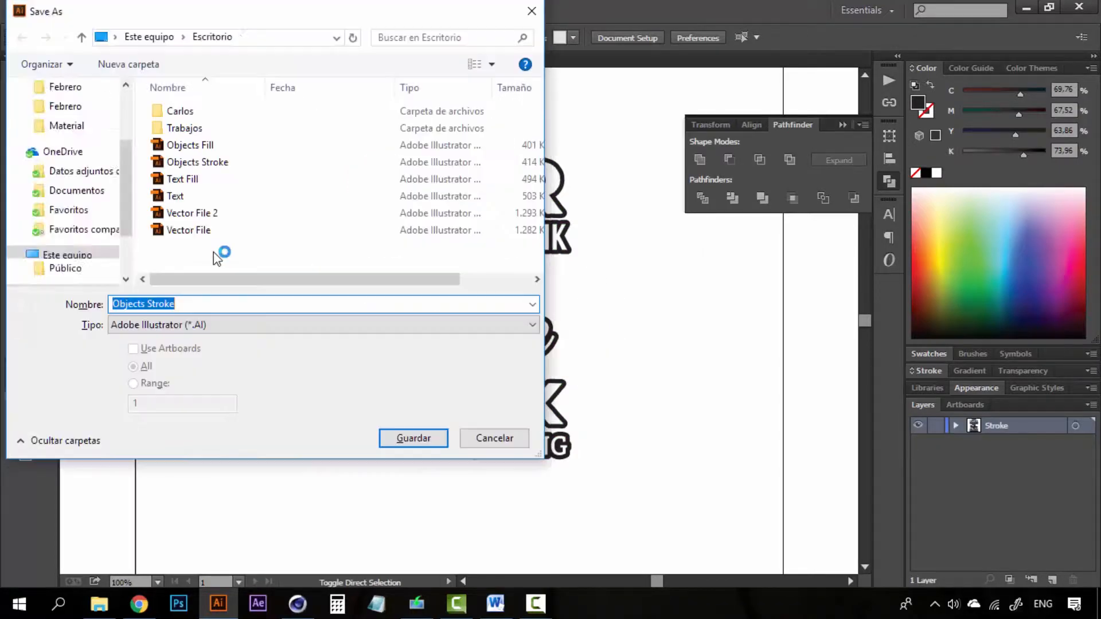
text(Text S)
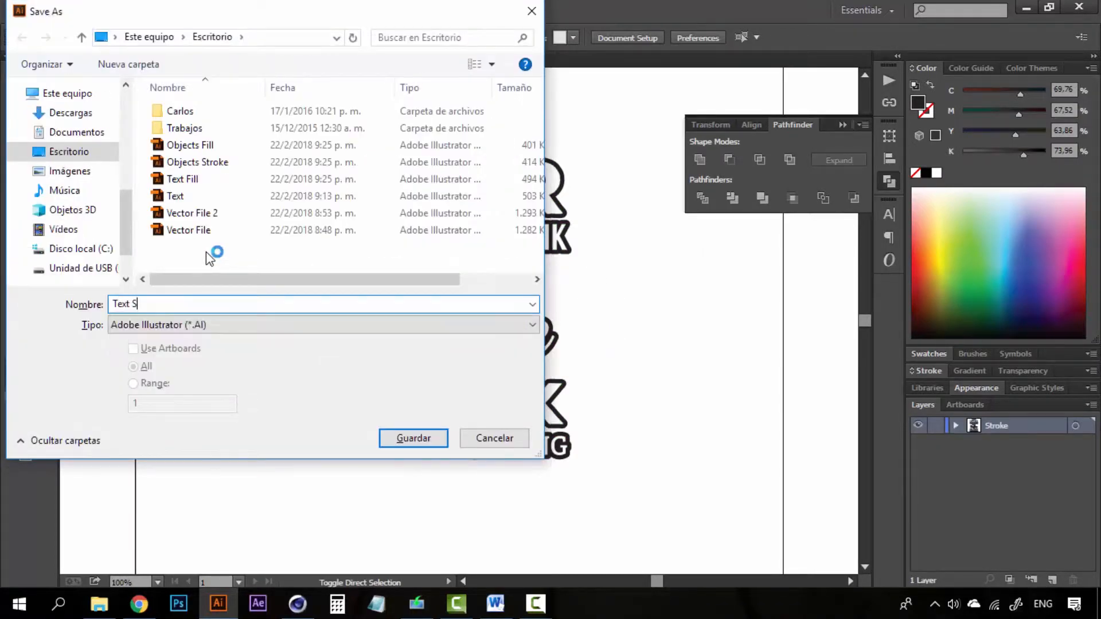
text(troke)
click(401, 446)
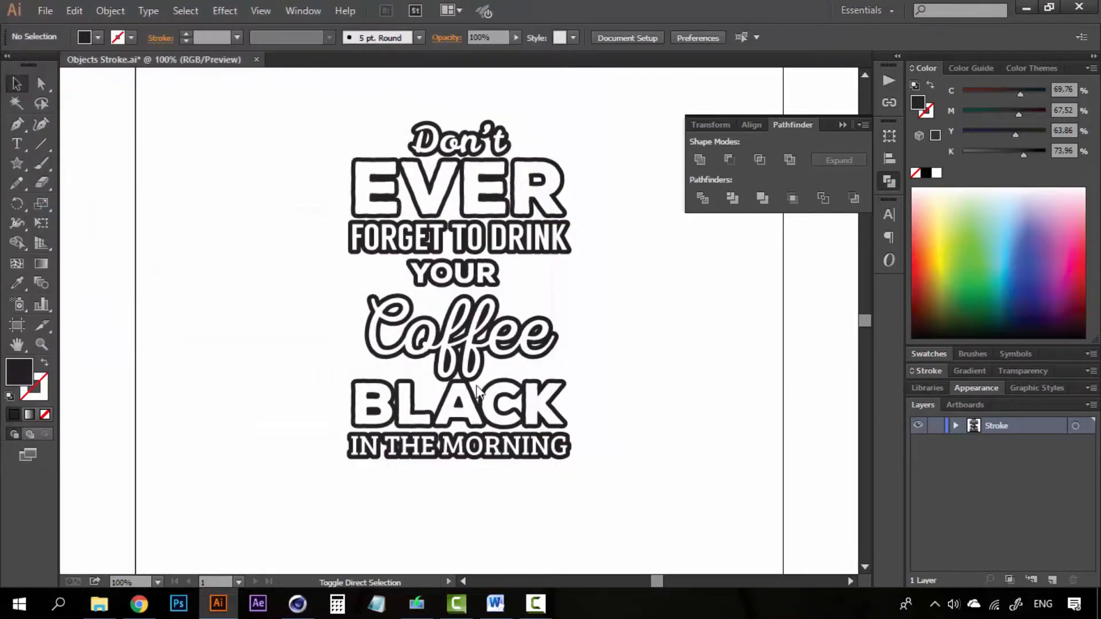
click(709, 101)
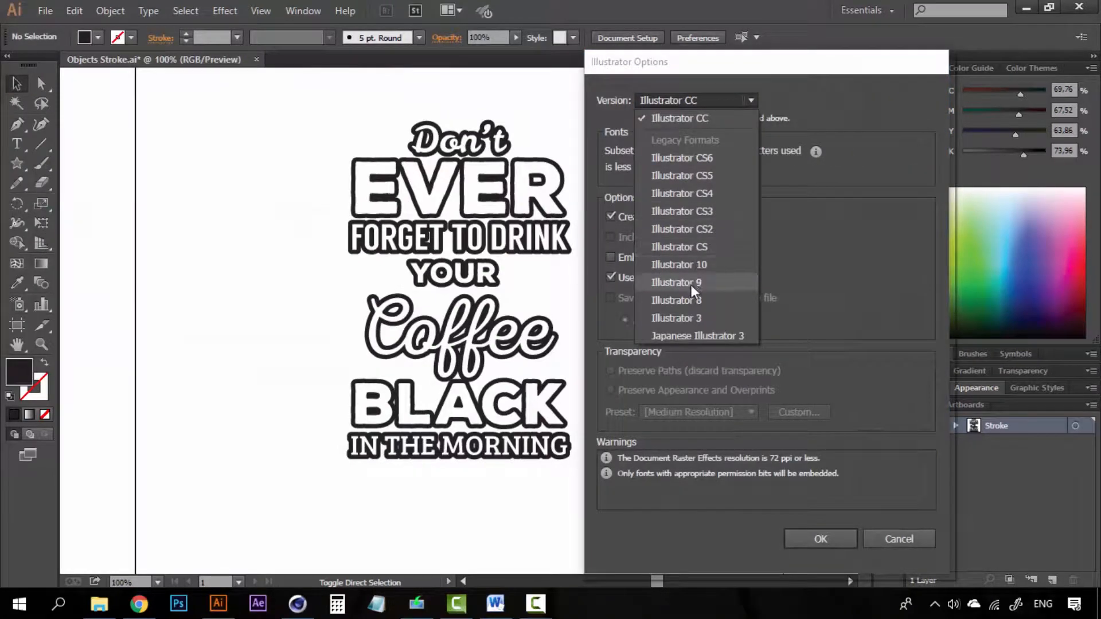
click(691, 300)
click(822, 525)
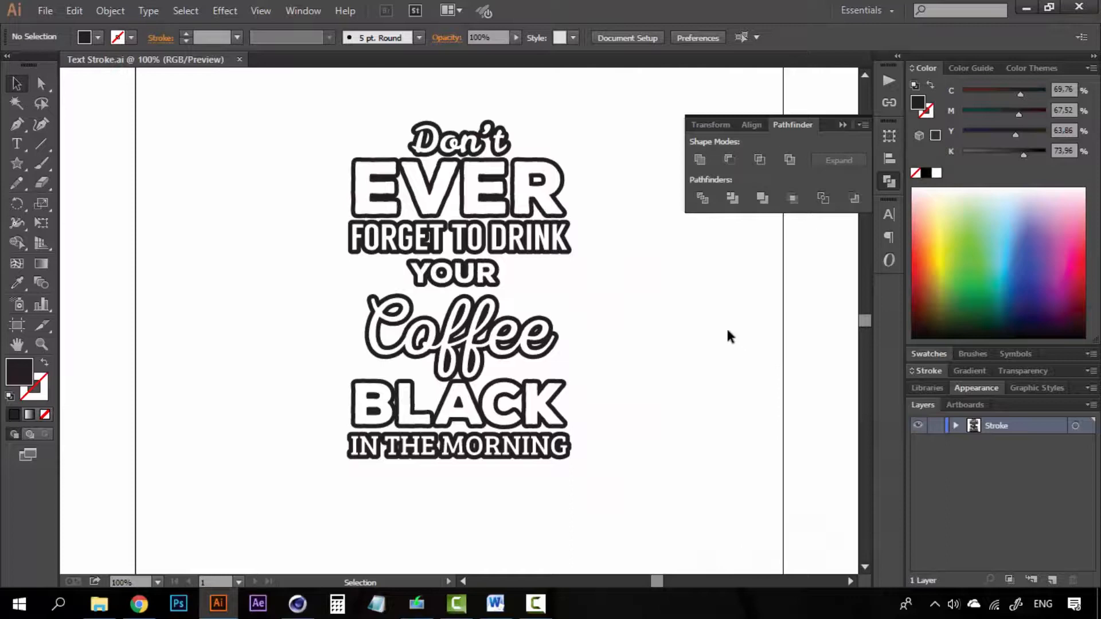
key(ctrl+z)
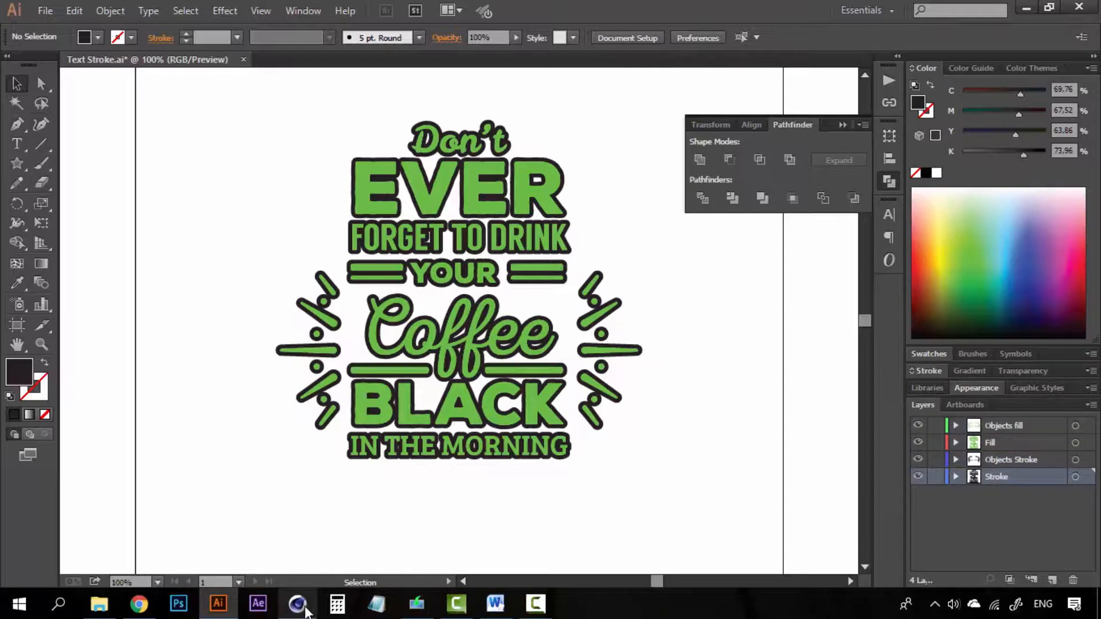
- Merge Objects Fill.ai into the Cinema 4D scene with Connect Splines kept on
mouse_move(306, 613)
click(276, 528)
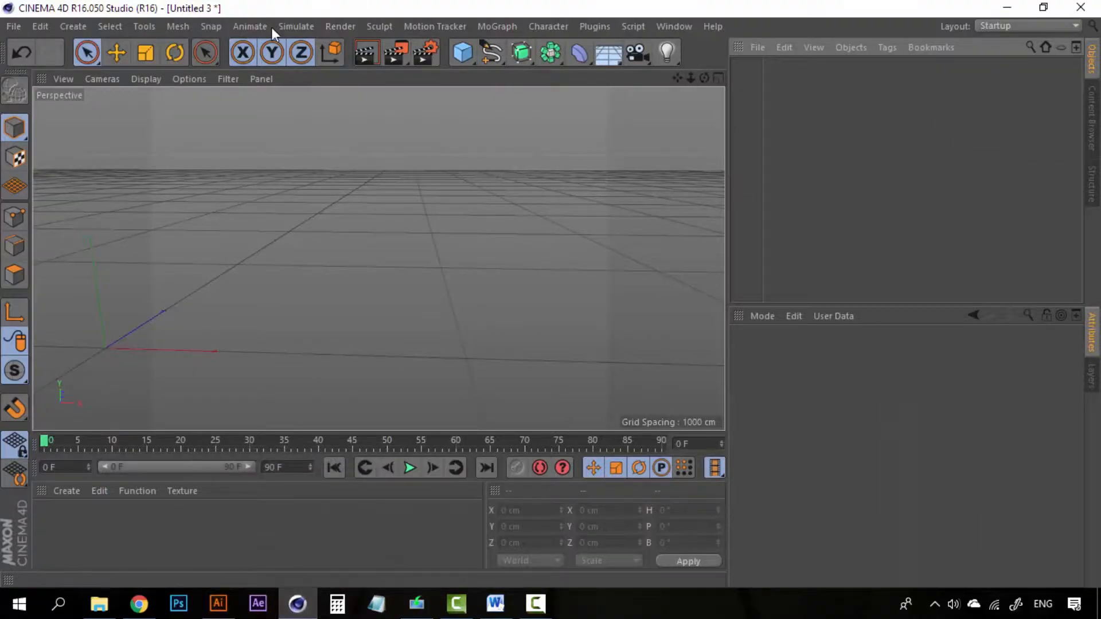
click(21, 26)
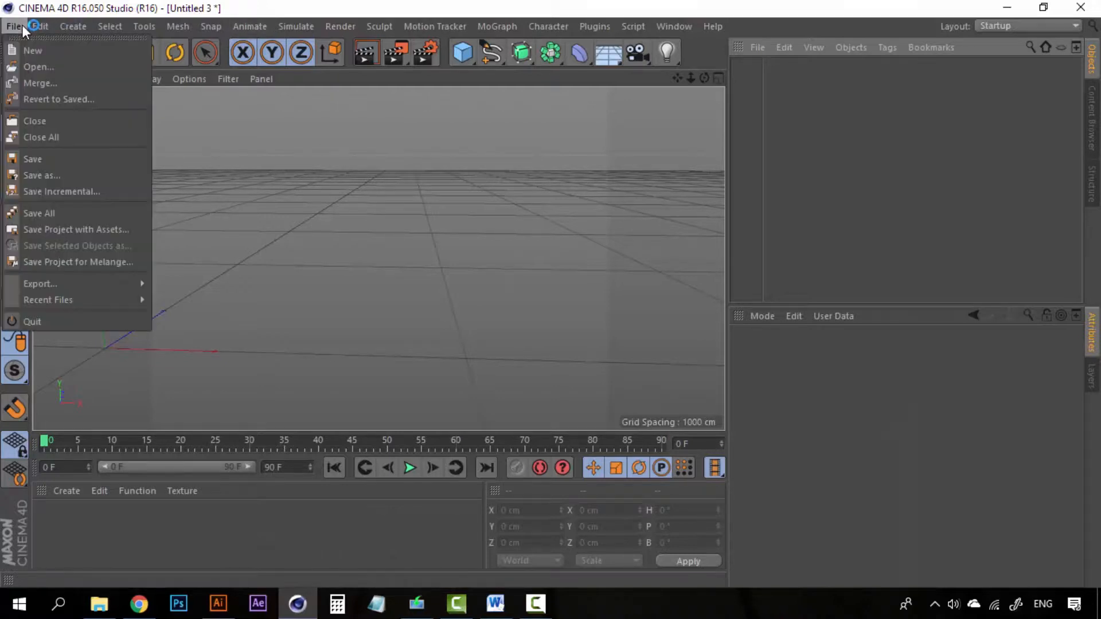
click(36, 84)
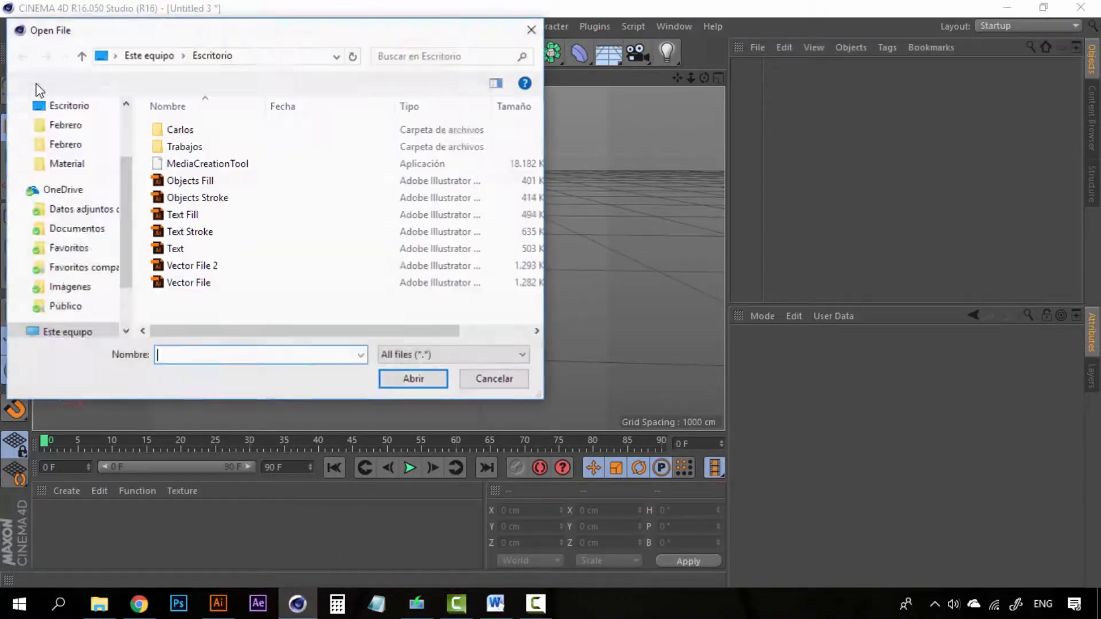
click(164, 181)
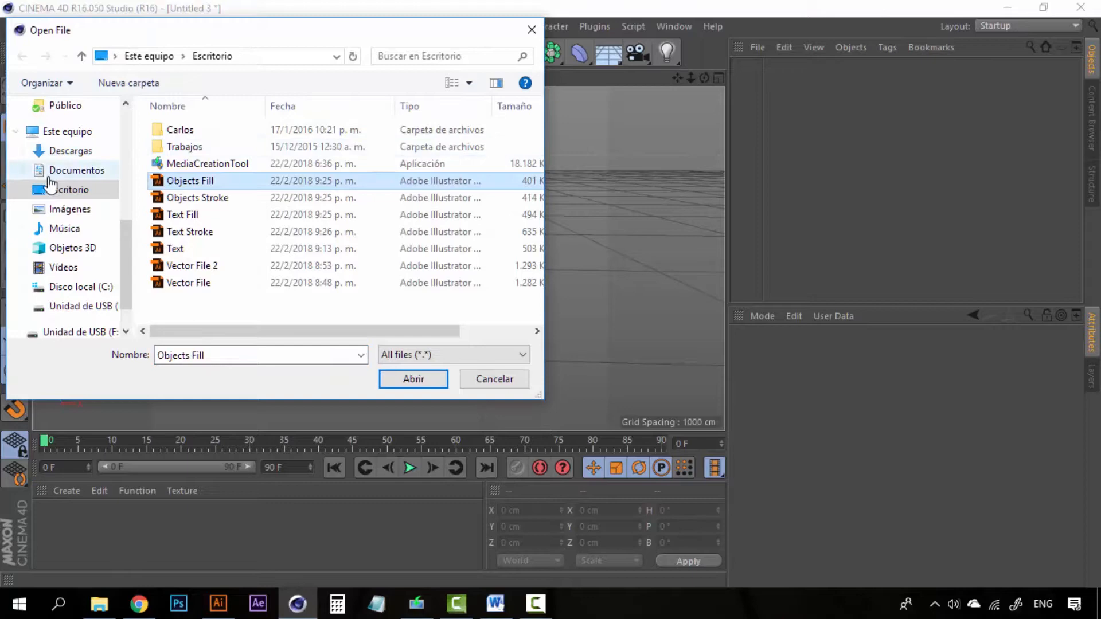
click(204, 195)
click(200, 186)
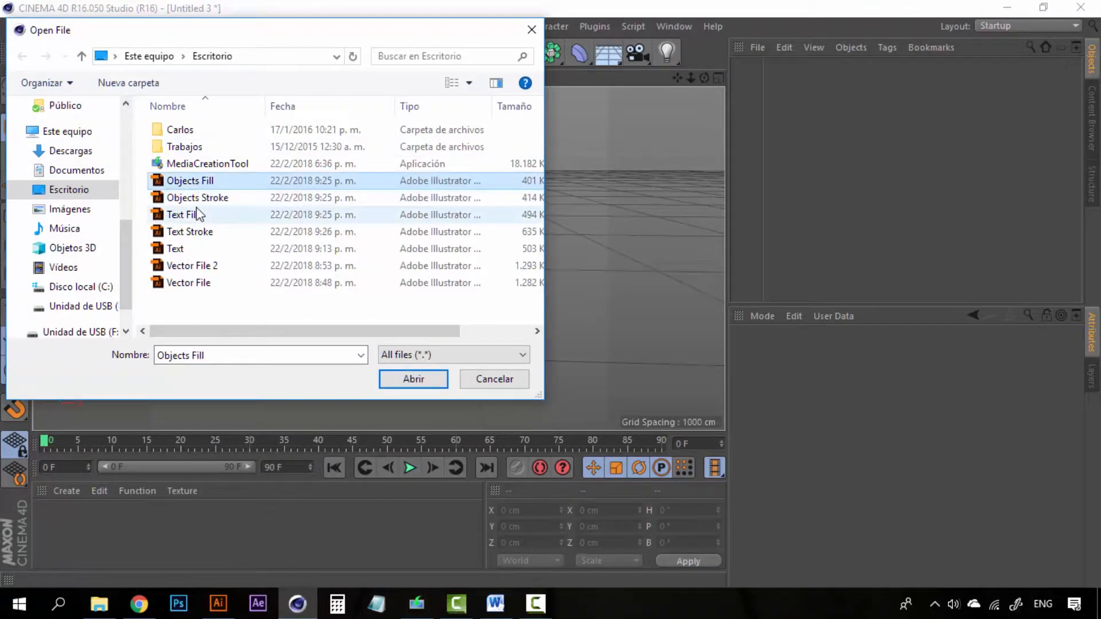
click(383, 381)
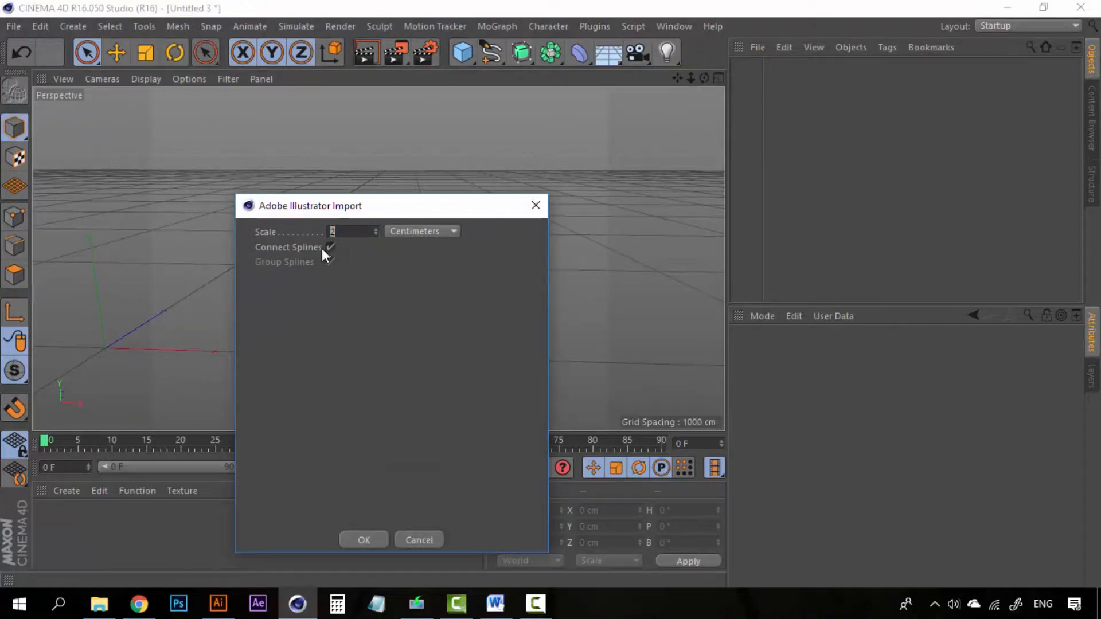
click(365, 540)
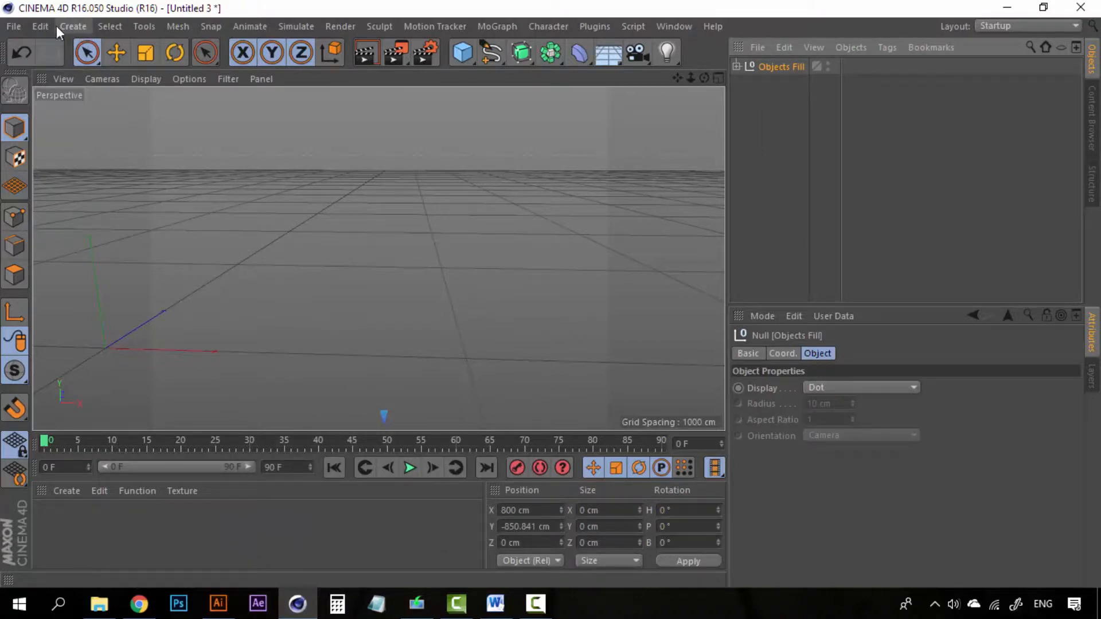
- Pan the viewport to bring the imported Objects Fill splines into view
click(17, 26)
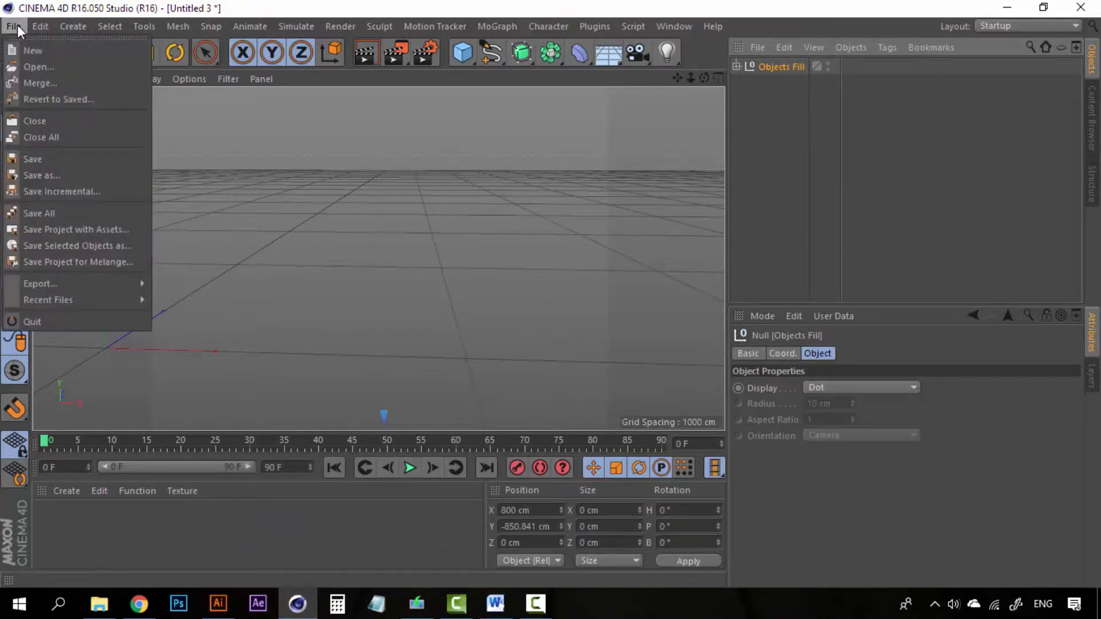
click(26, 84)
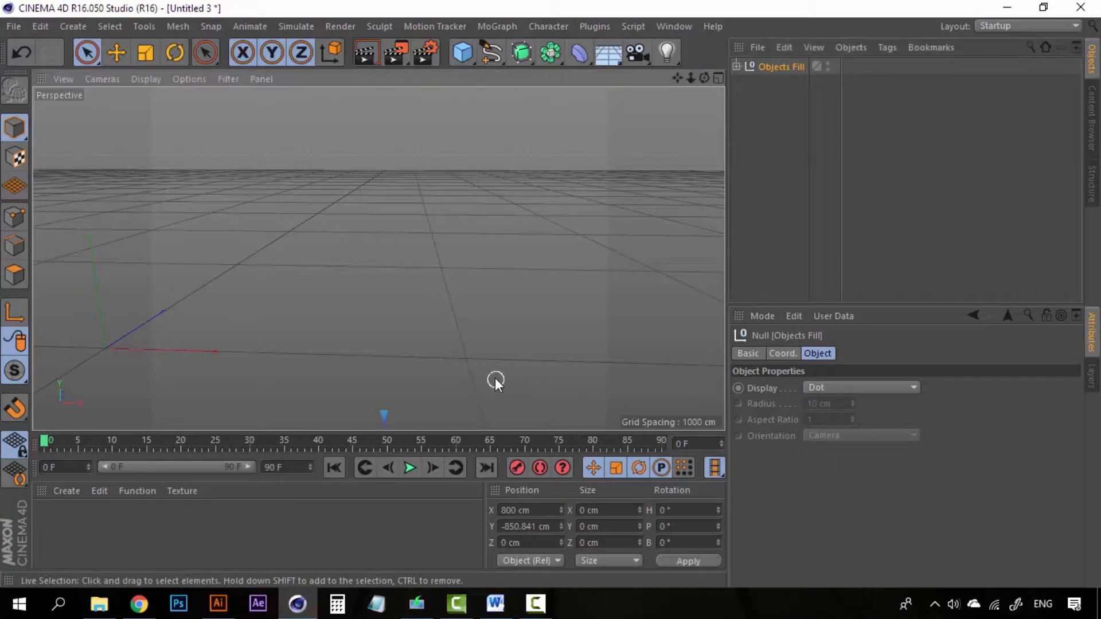
alt+middle_drag(463, 302, 447, 147)
mouse_move(438, 328)
alt+middle_down()
mouse_move(482, 213)
mouse_move(507, 209)
mouse_move(505, 246)
alt+middle_up()
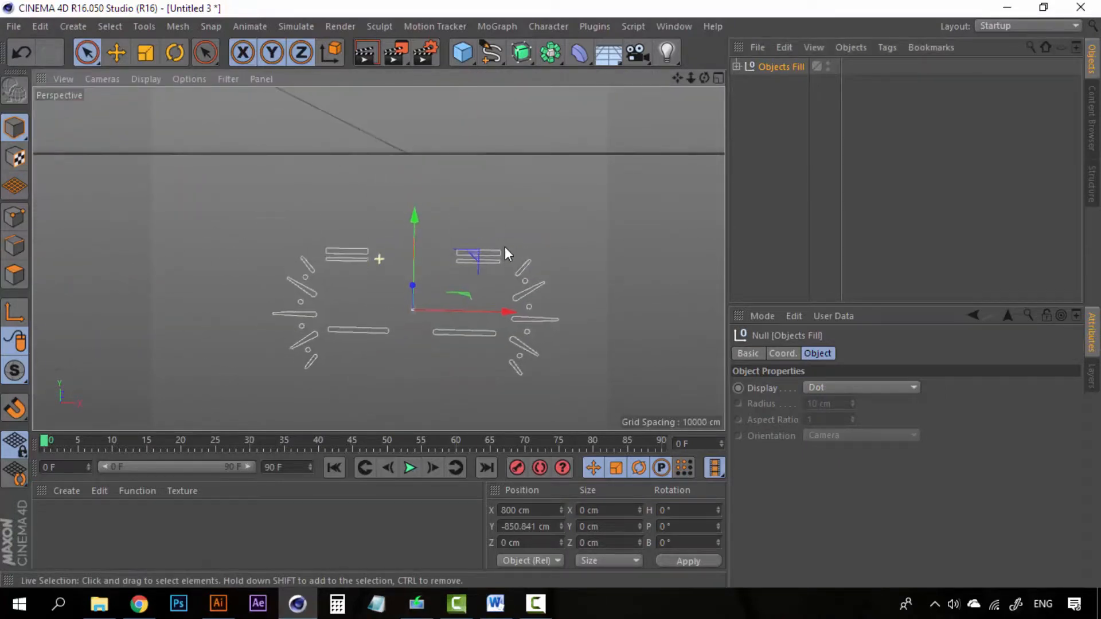
- Merge the Objects Stroke Illustrator file into the scene
click(16, 26)
click(20, 82)
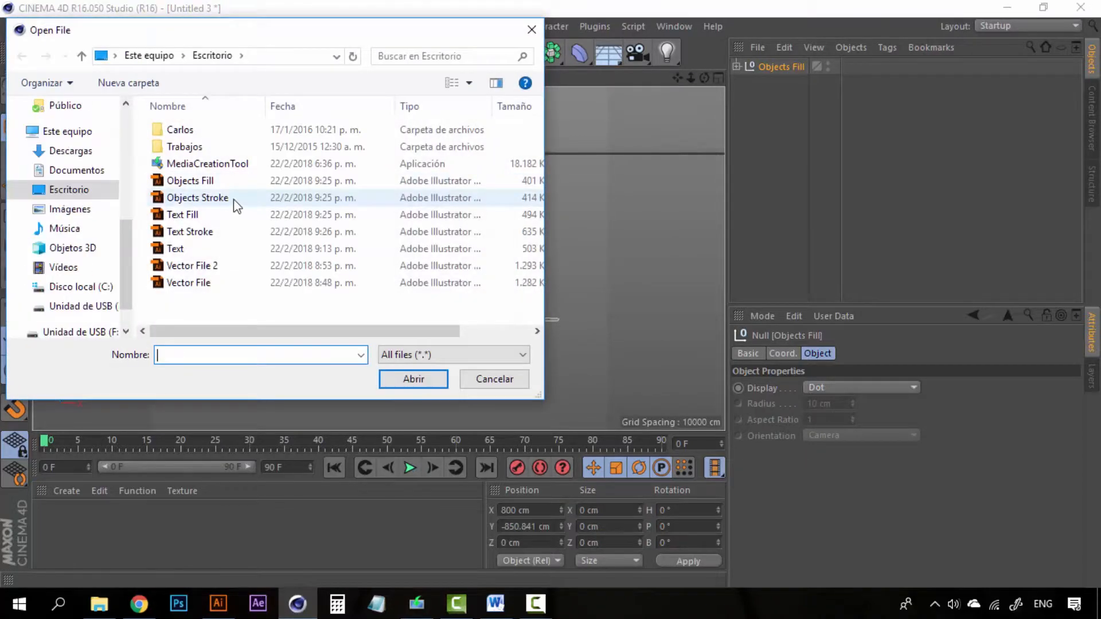
click(224, 201)
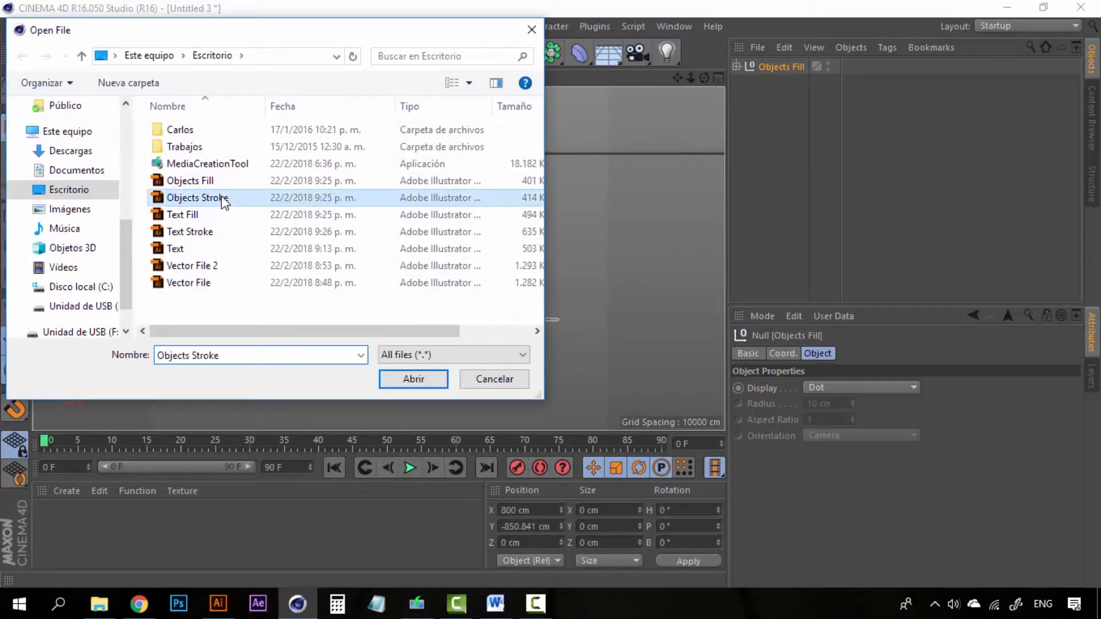
click(429, 380)
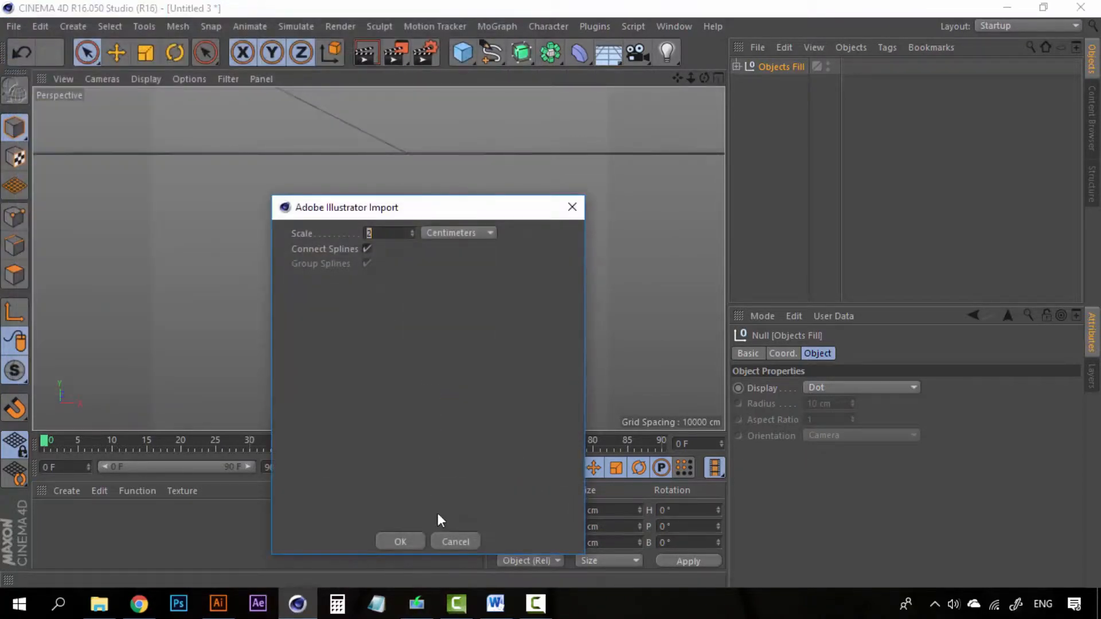
click(411, 539)
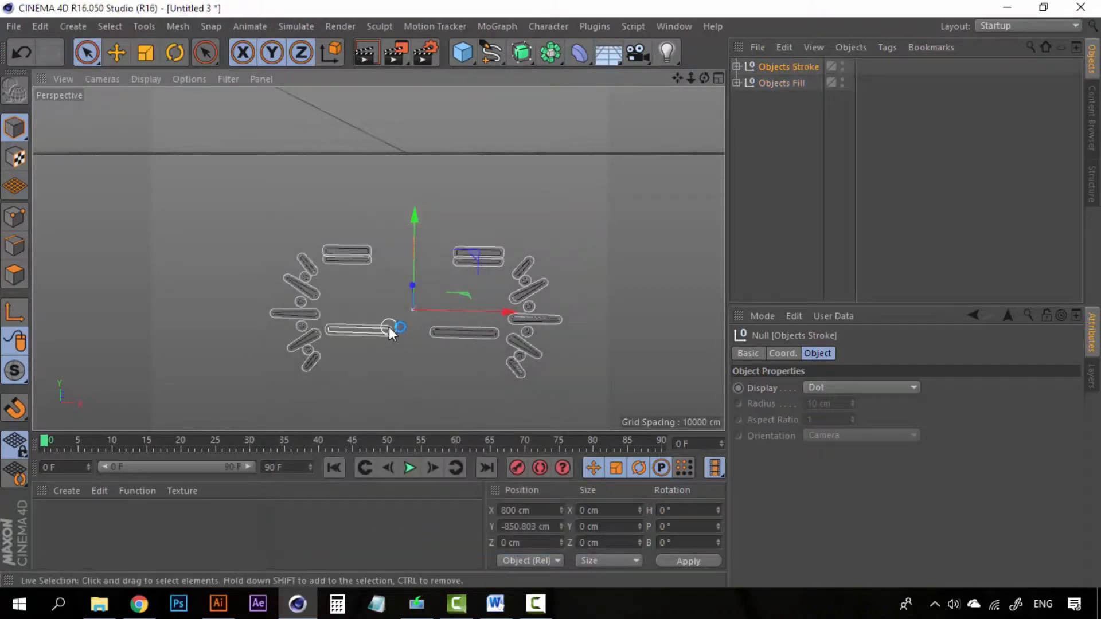
scroll(517, 259, up, 10)
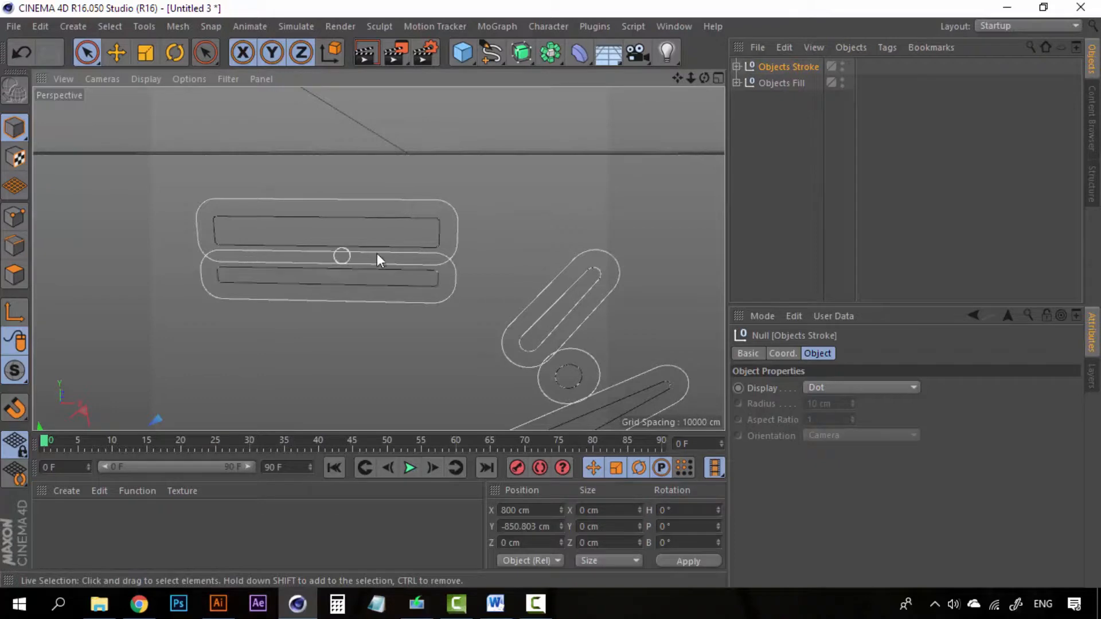
scroll(381, 295, down, 10)
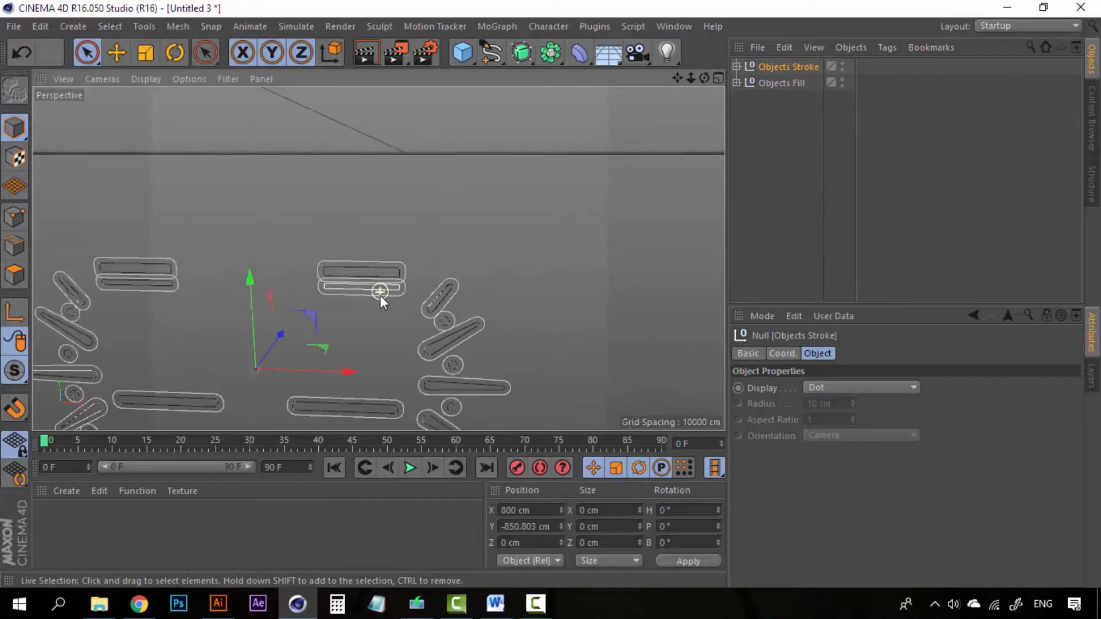
scroll(322, 345, down, 6)
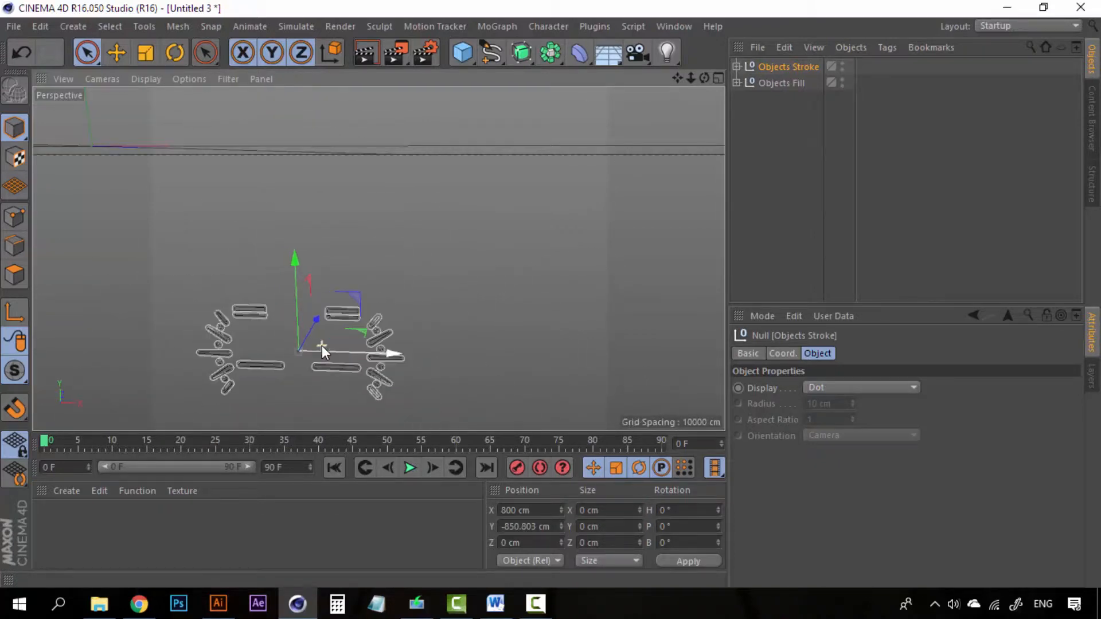
- Merge the Text Fill Illustrator file into the scene
click(11, 26)
click(64, 82)
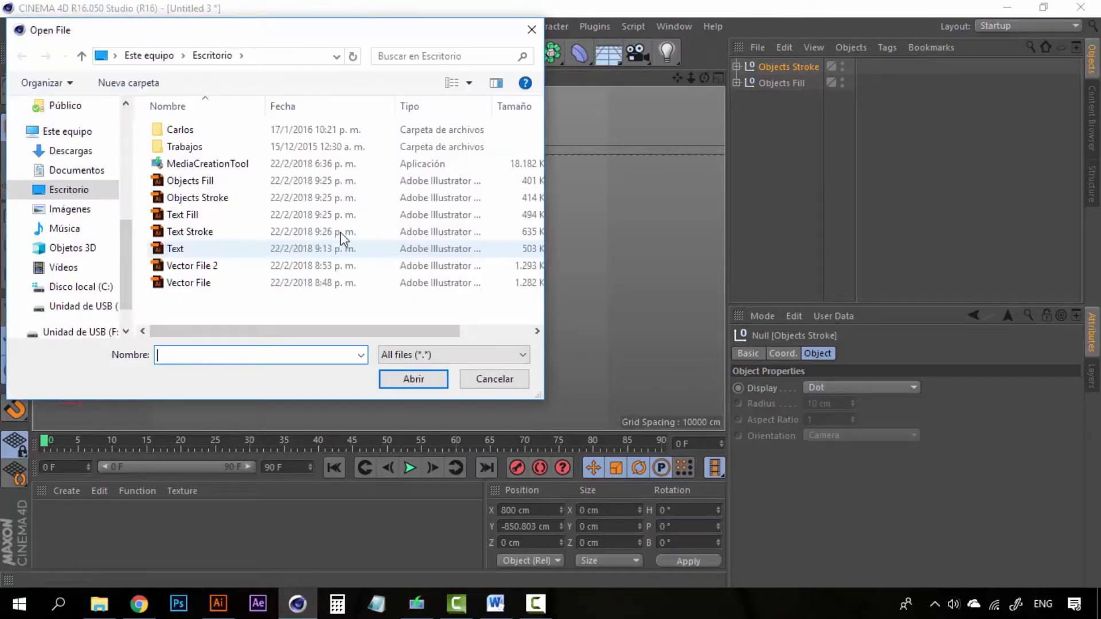
click(190, 215)
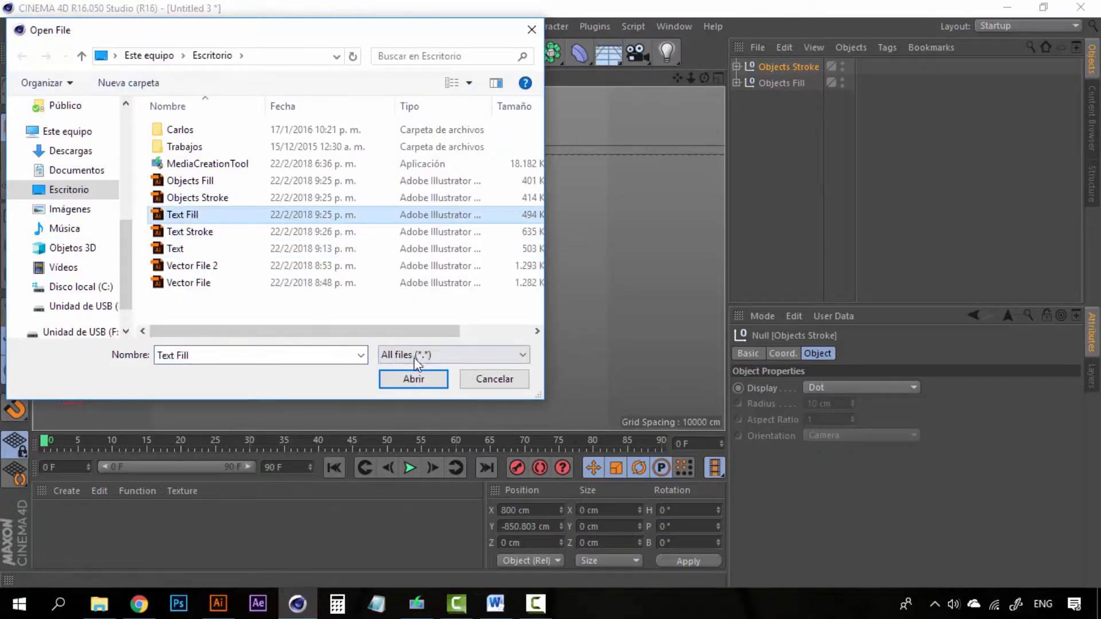
click(413, 379)
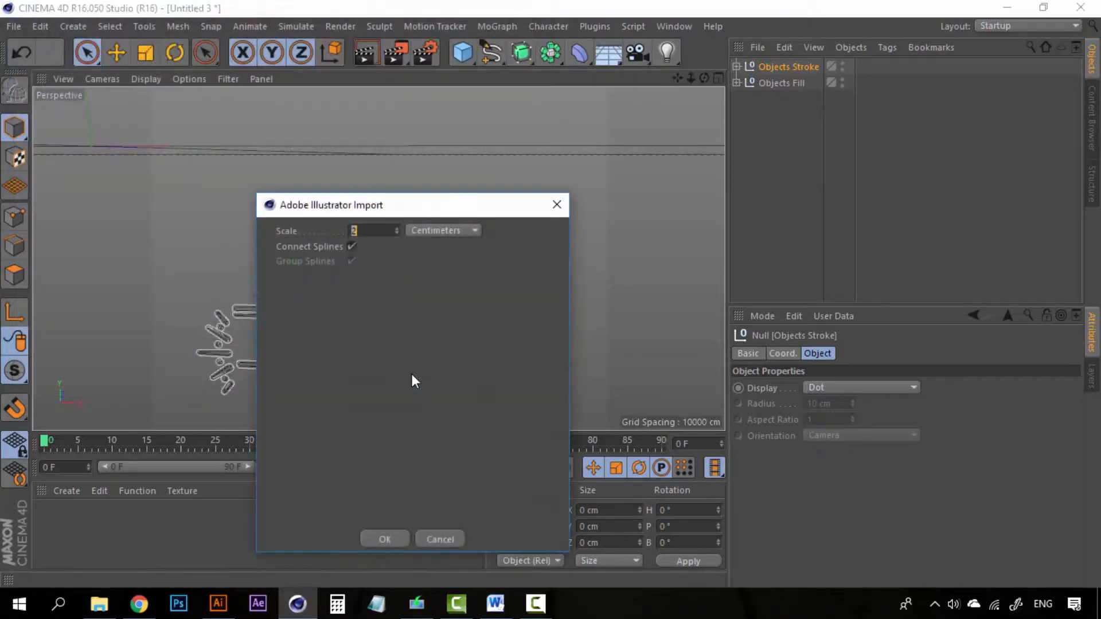
click(395, 540)
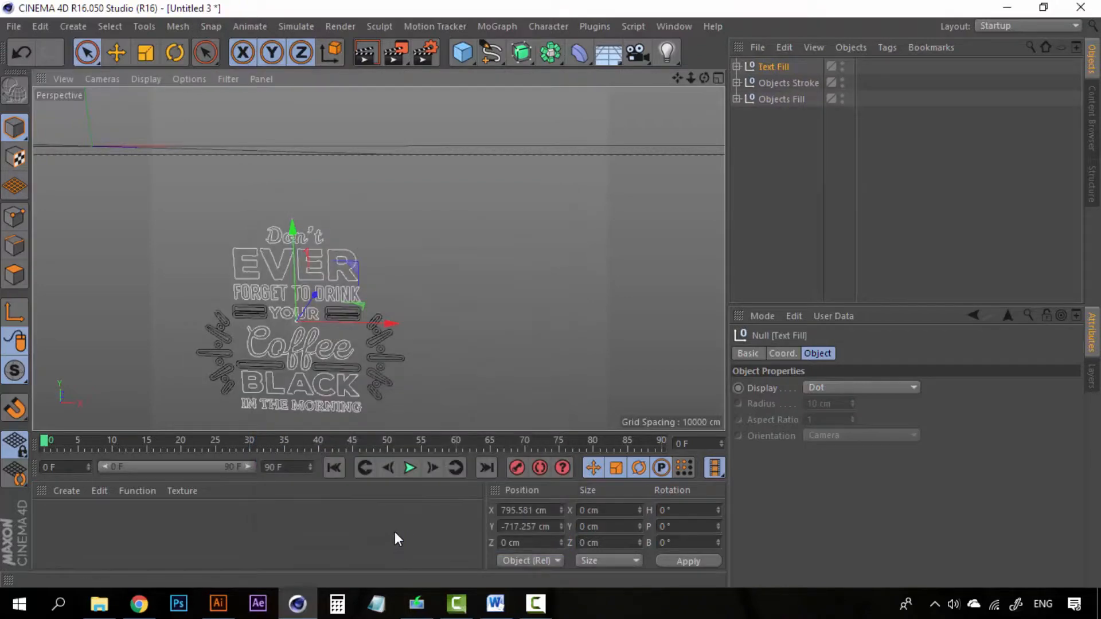
- Merge the Text Stroke Illustrator file into the scene
click(17, 26)
click(55, 79)
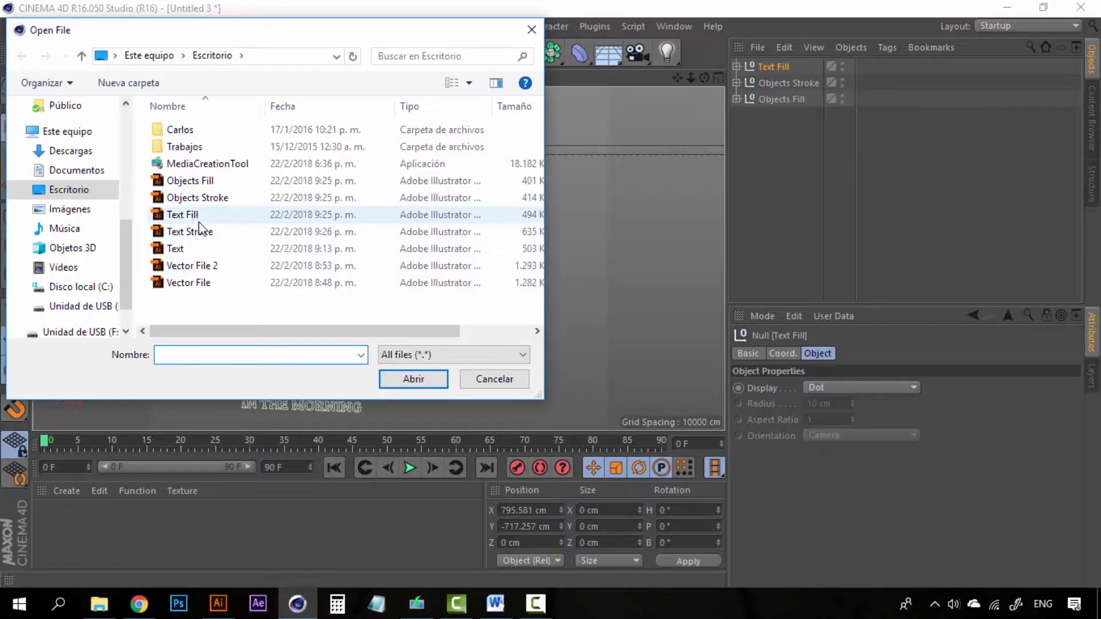
click(205, 232)
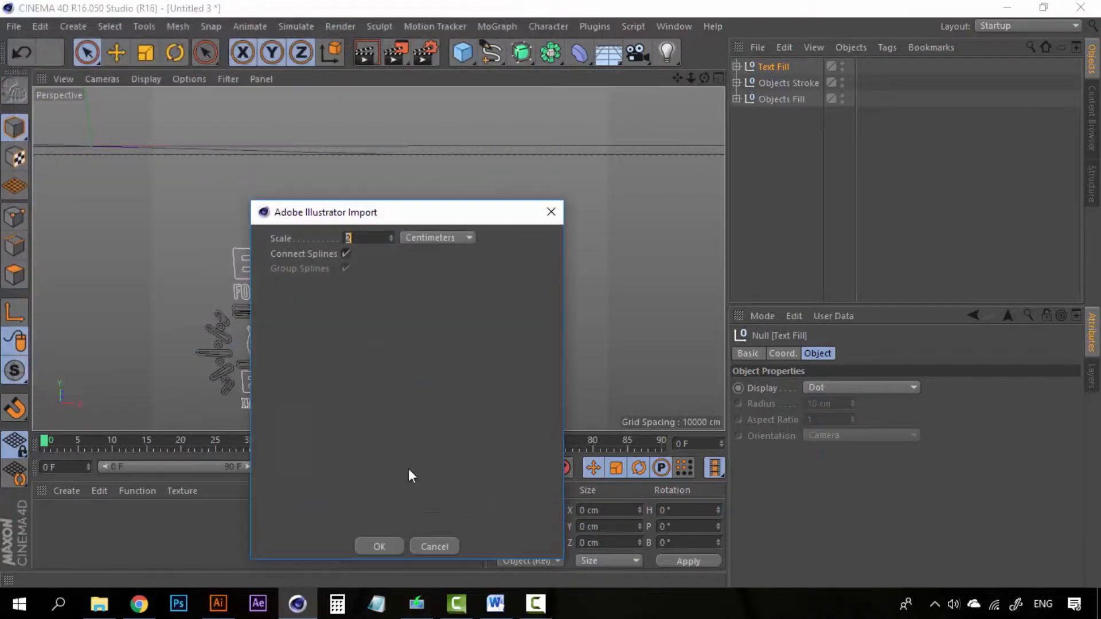
click(386, 545)
- Select all four lettering nulls together in the Object Manager
scroll(281, 318, up, 8)
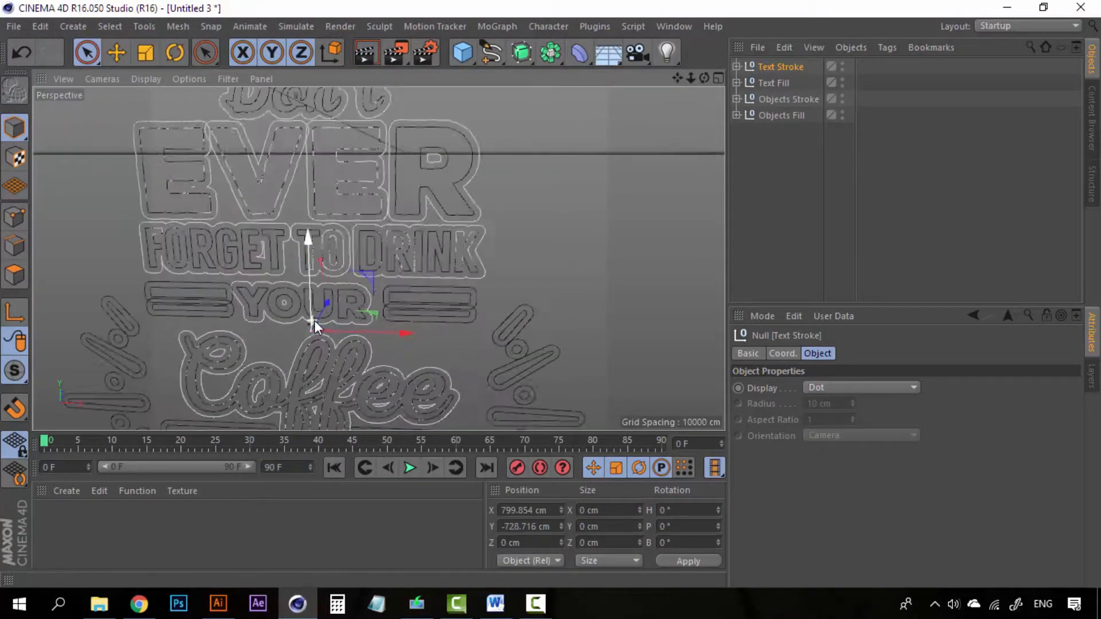
scroll(355, 322, down, 6)
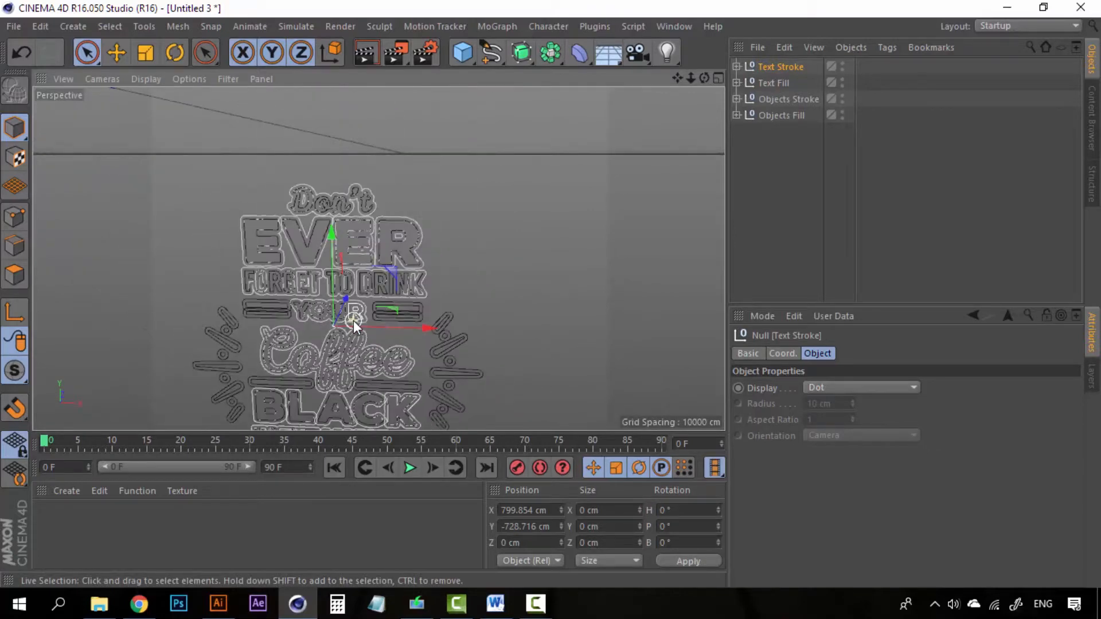
scroll(357, 320, up, 7)
scroll(402, 247, down, 4)
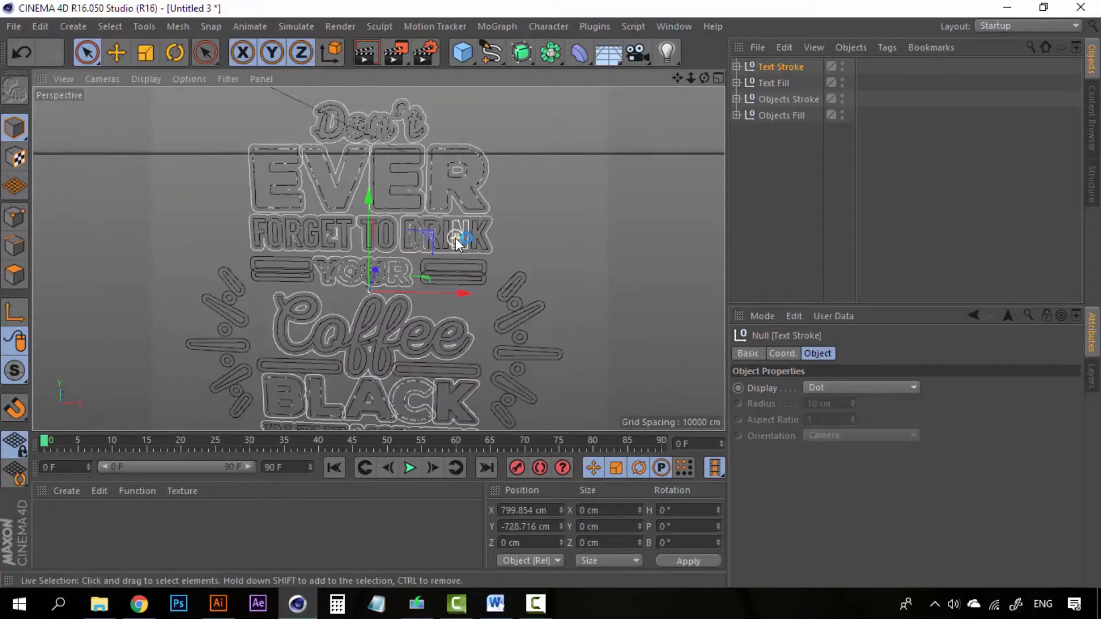
scroll(425, 217, up, 2)
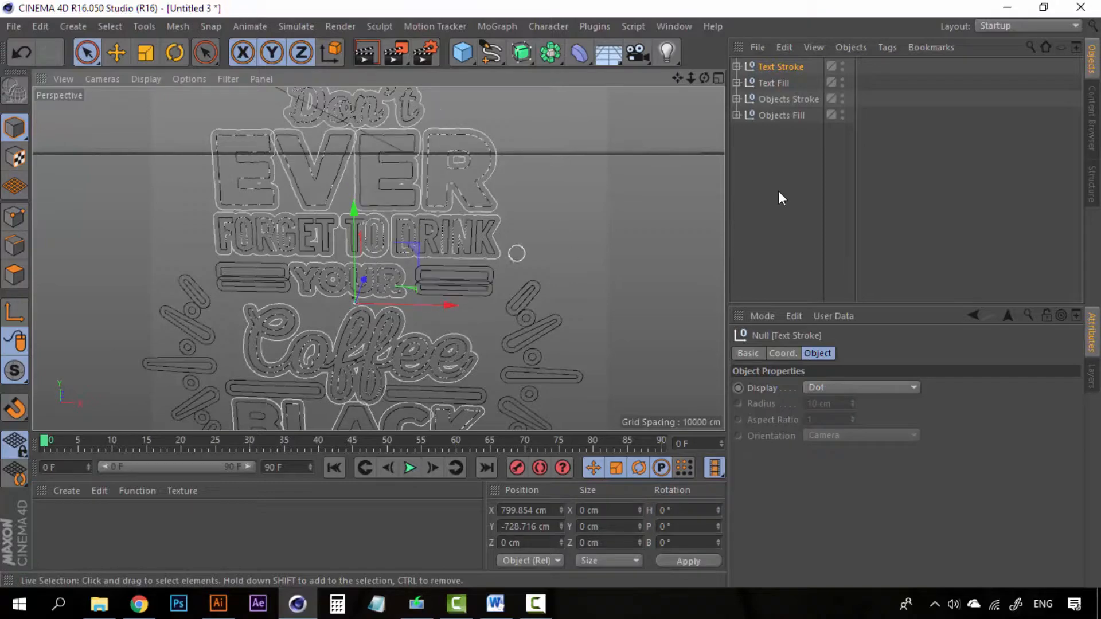
scroll(286, 278, down, 4)
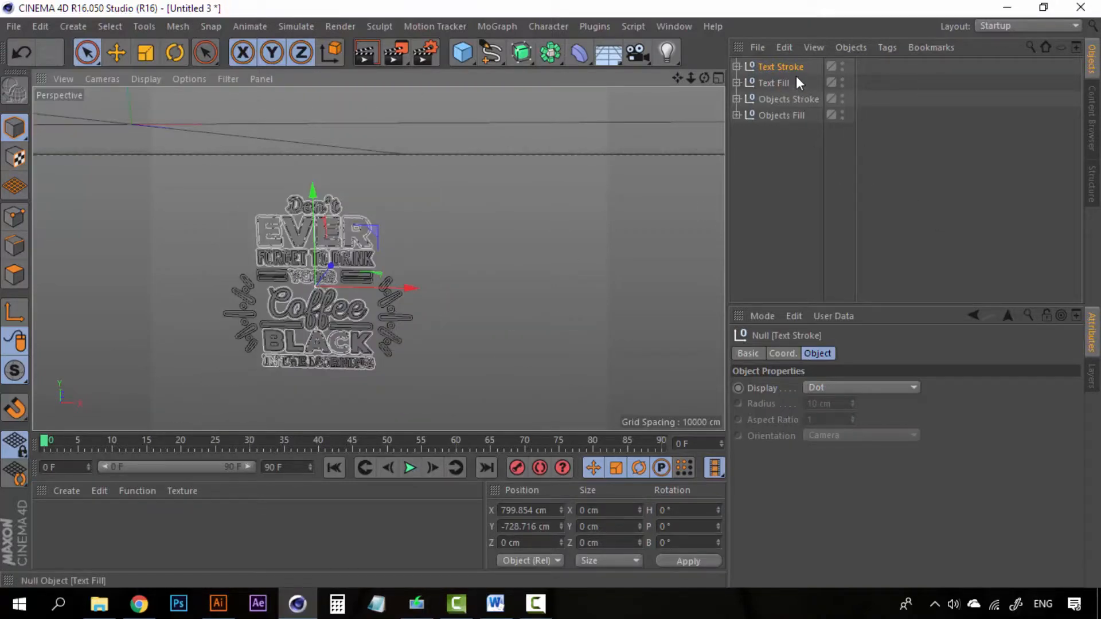
click(774, 116)
click(781, 66)
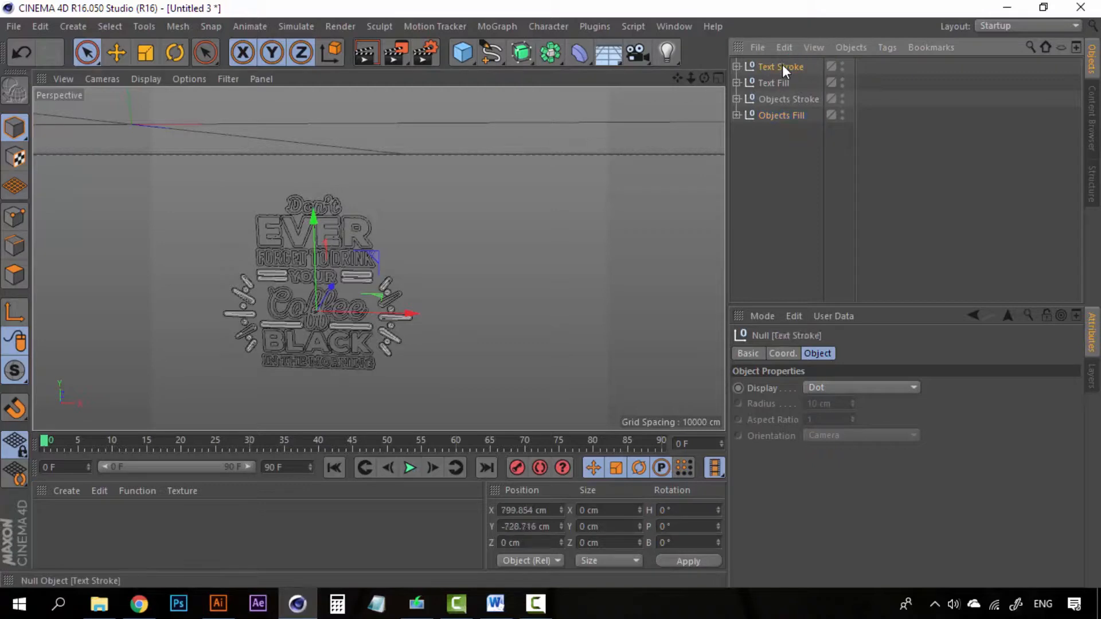
shift+click(770, 118)
scroll(364, 190, down, 3)
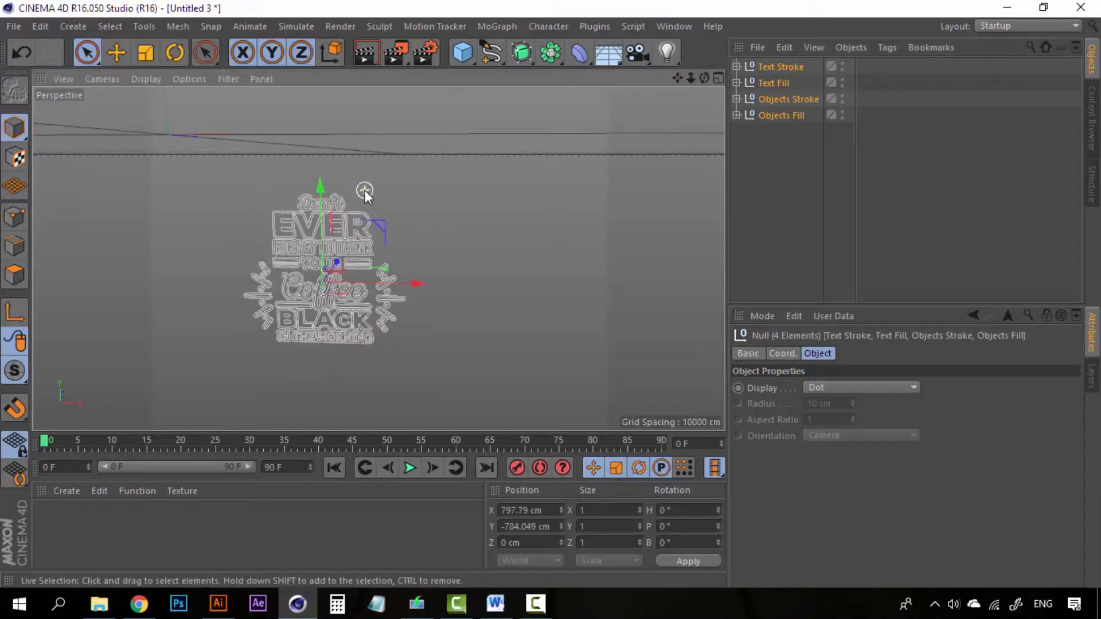
- Drag the Y axis handle to move the lettering group to Y 712.512 cm
alt+drag(404, 177, 366, 233)
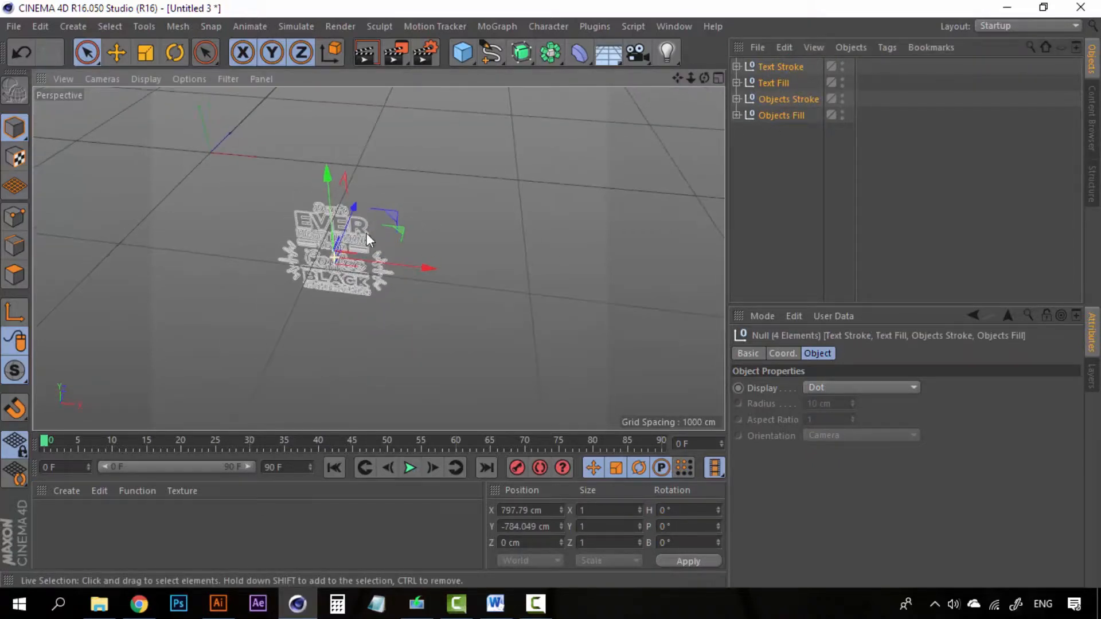
drag(329, 176, 329, 75)
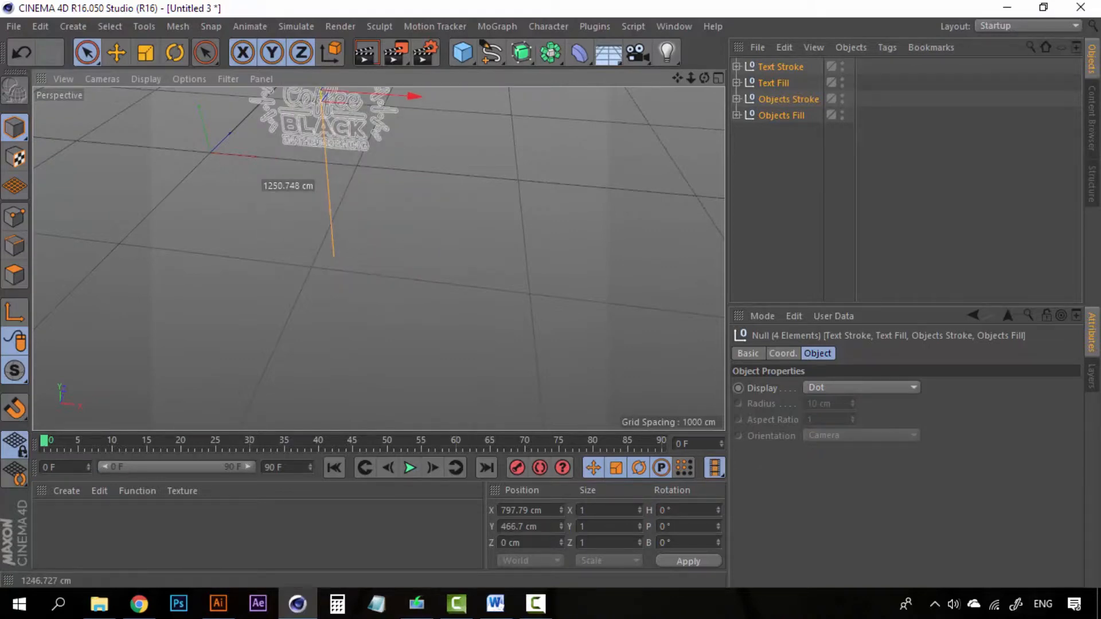
alt+drag(463, 392, 463, 403)
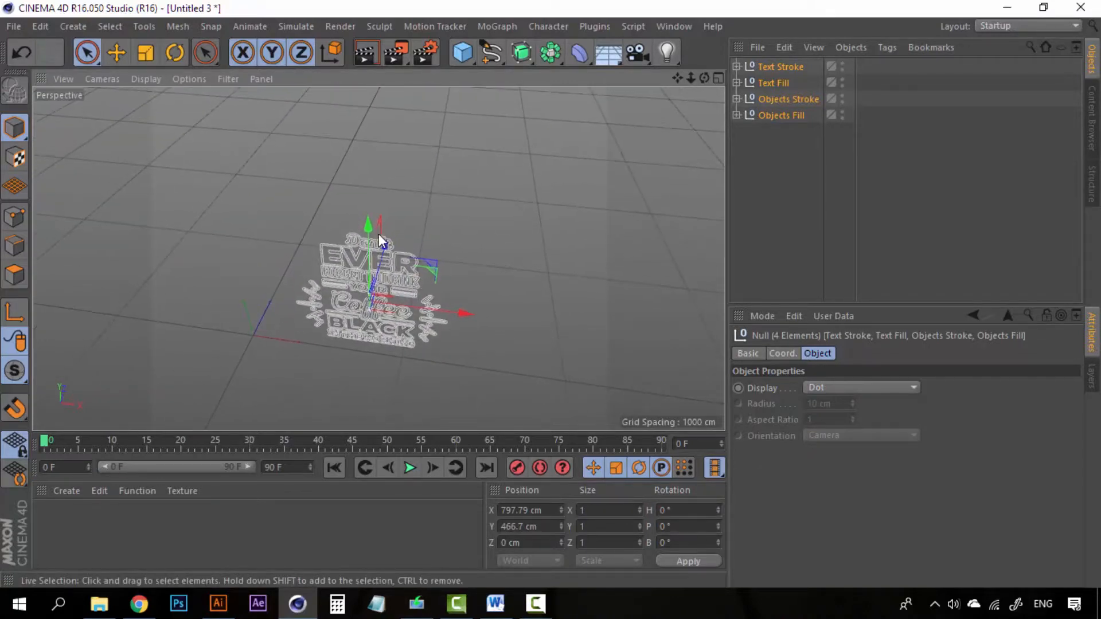
drag(367, 223, 362, 99)
alt+drag(421, 392, 401, 348)
scroll(415, 304, down, 3)
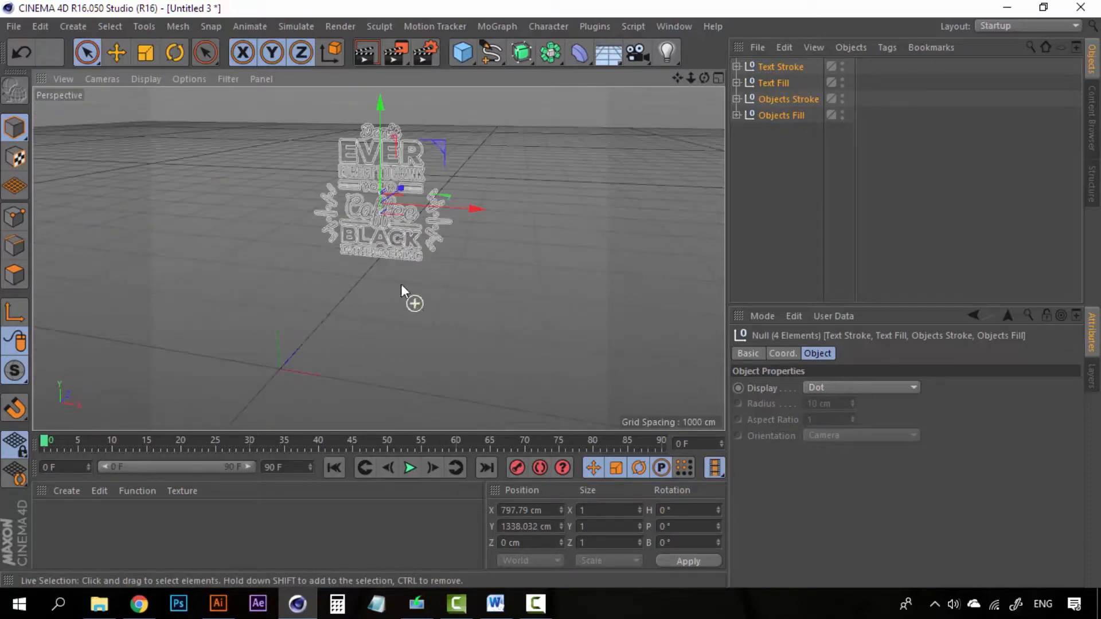
drag(380, 102, 392, 230)
scroll(391, 315, up, 5)
scroll(391, 314, up, 2)
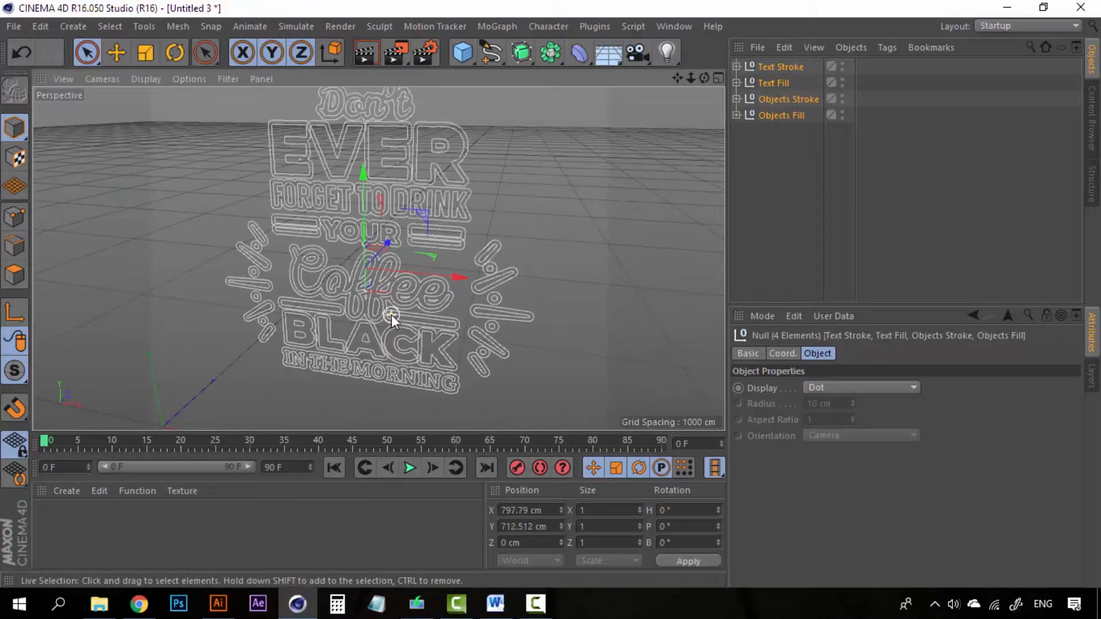
scroll(391, 314, down, 2)
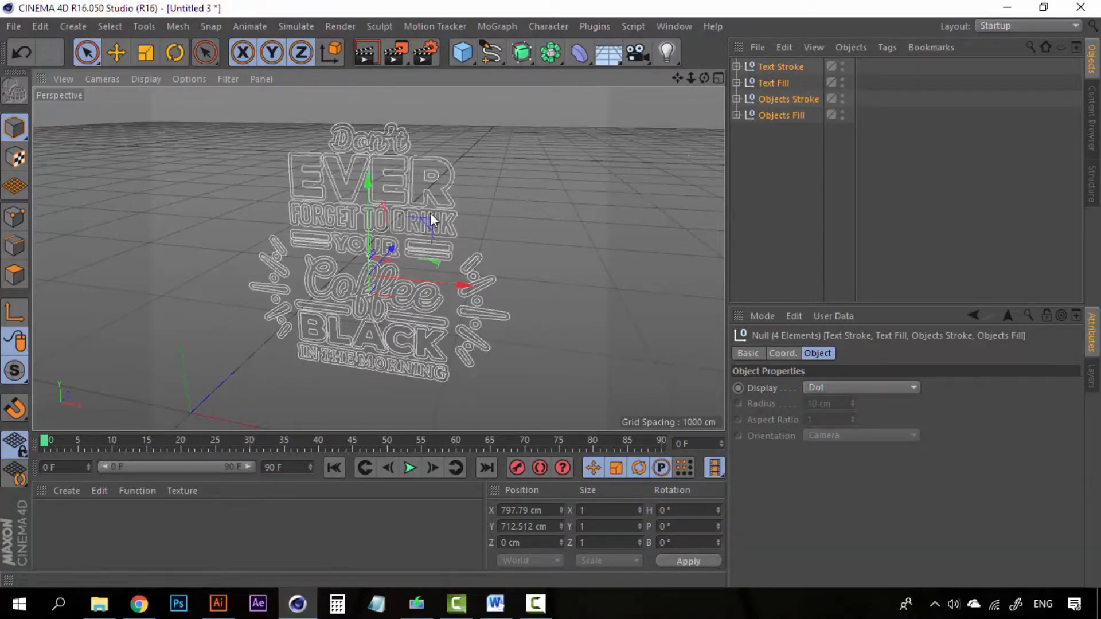
scroll(431, 214, down, 3)
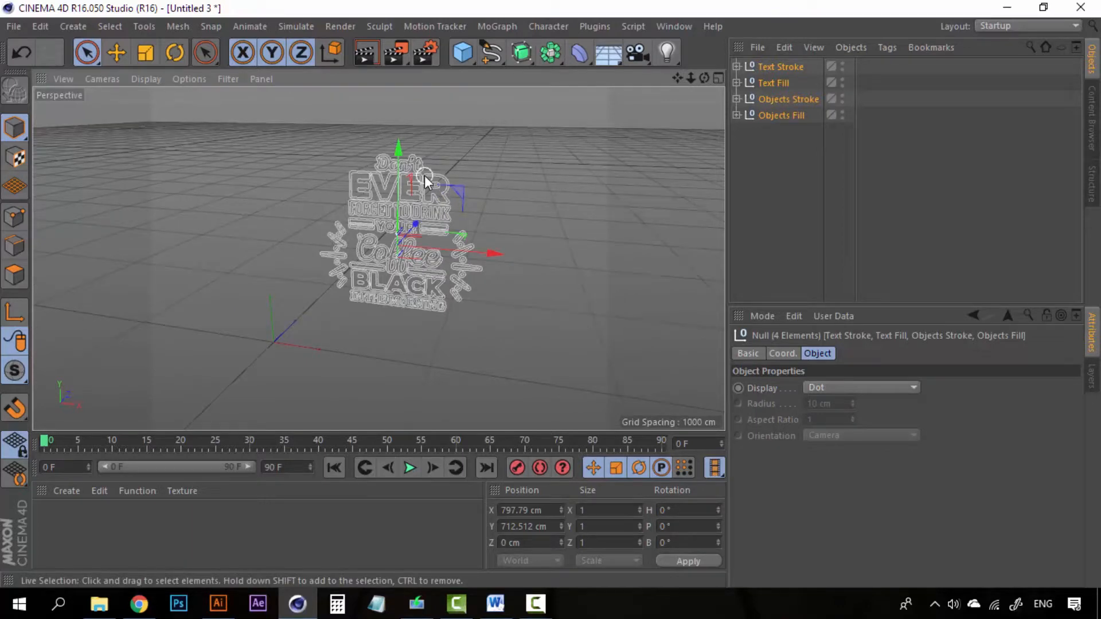
key(t)
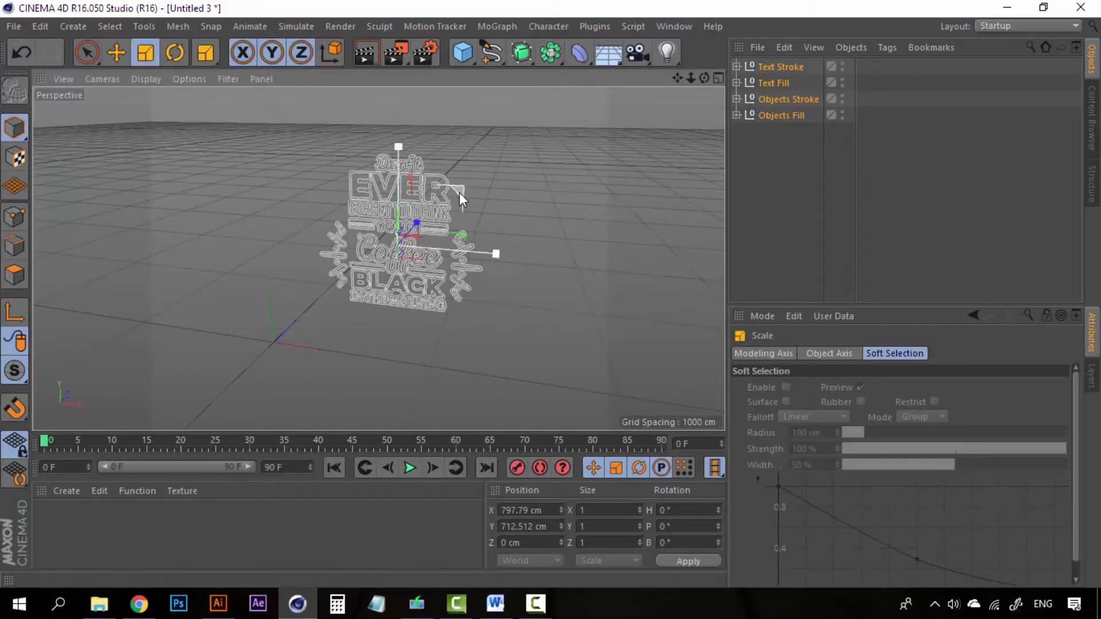
- Resize all four coffee lettering nulls uniformly using the Scale tool's XY handle
drag(460, 192, 591, 122)
scroll(519, 157, down, 3)
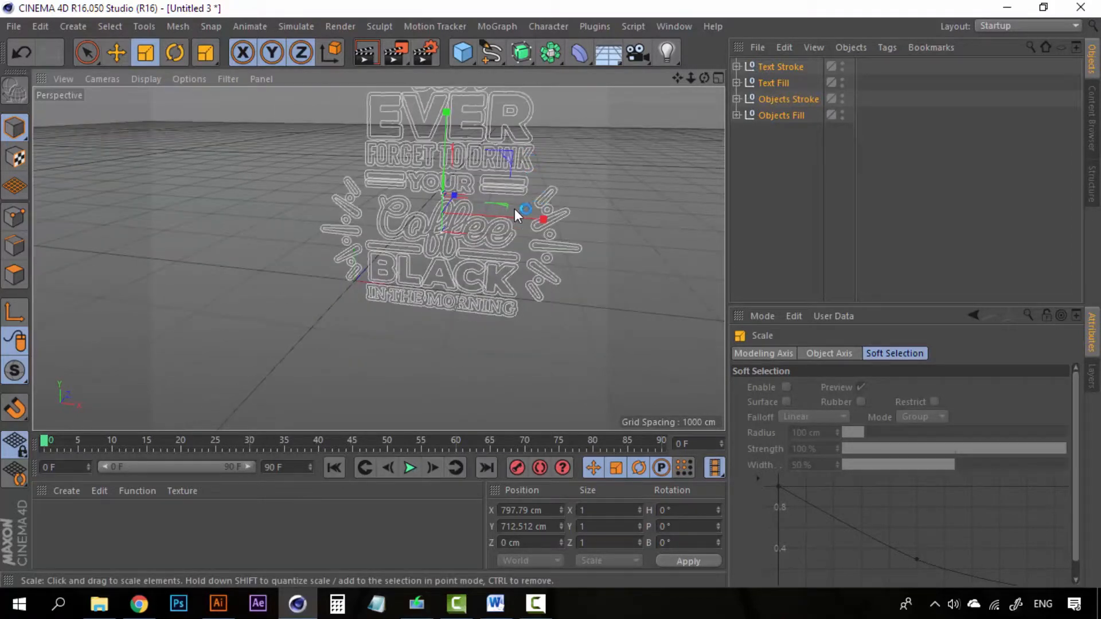
alt+middle_drag(515, 209, 459, 265)
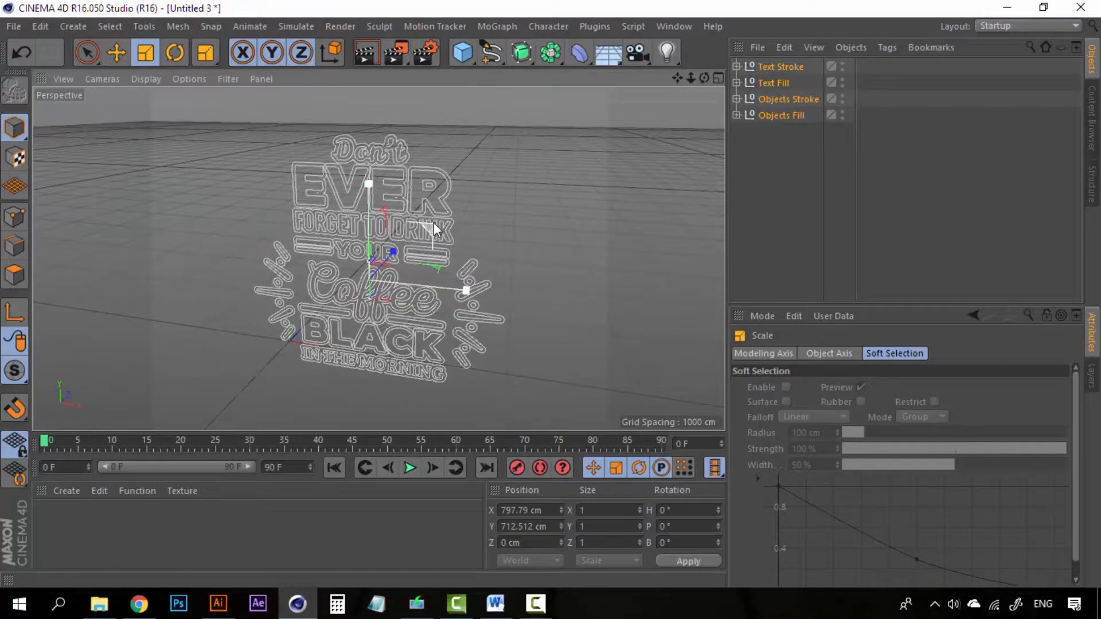
drag(434, 222, 484, 194)
scroll(483, 194, down, 3)
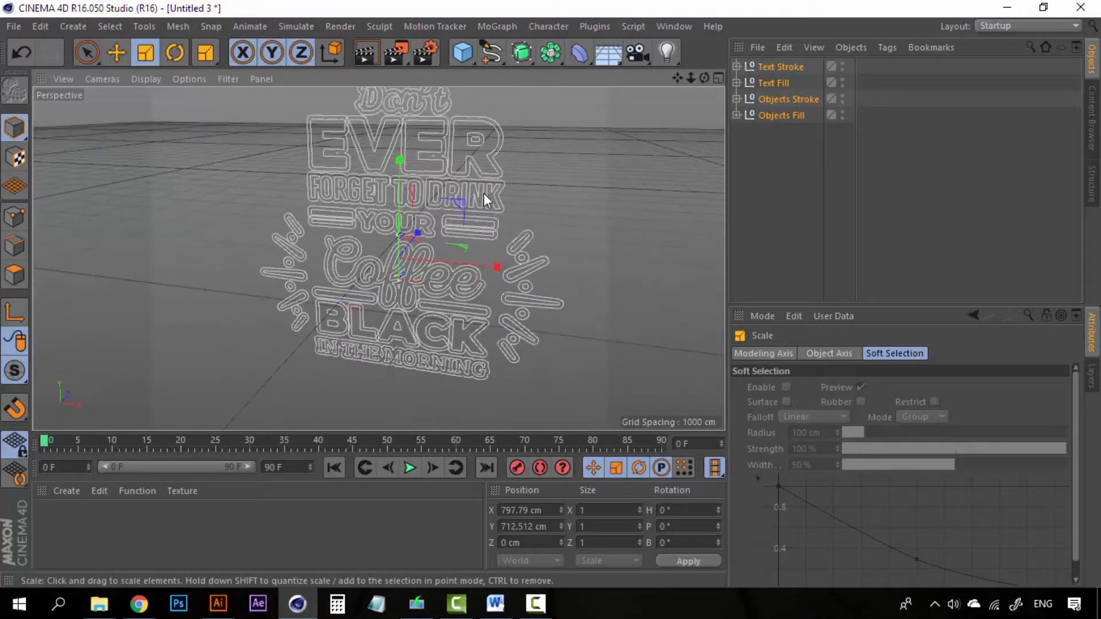
alt+middle_drag(484, 193, 455, 253)
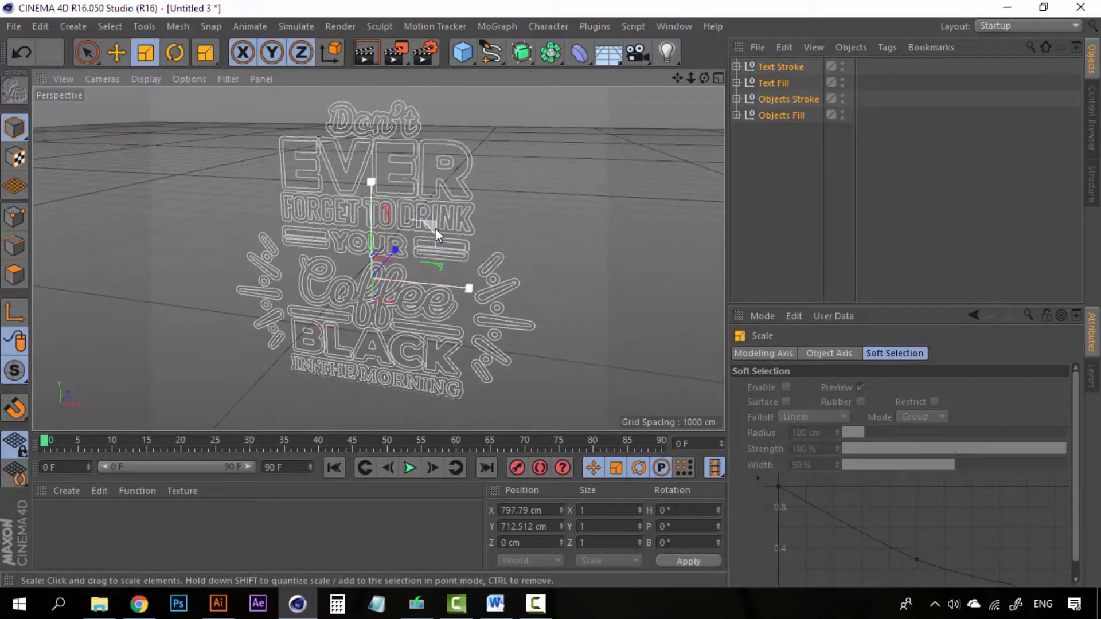
drag(432, 230, 430, 232)
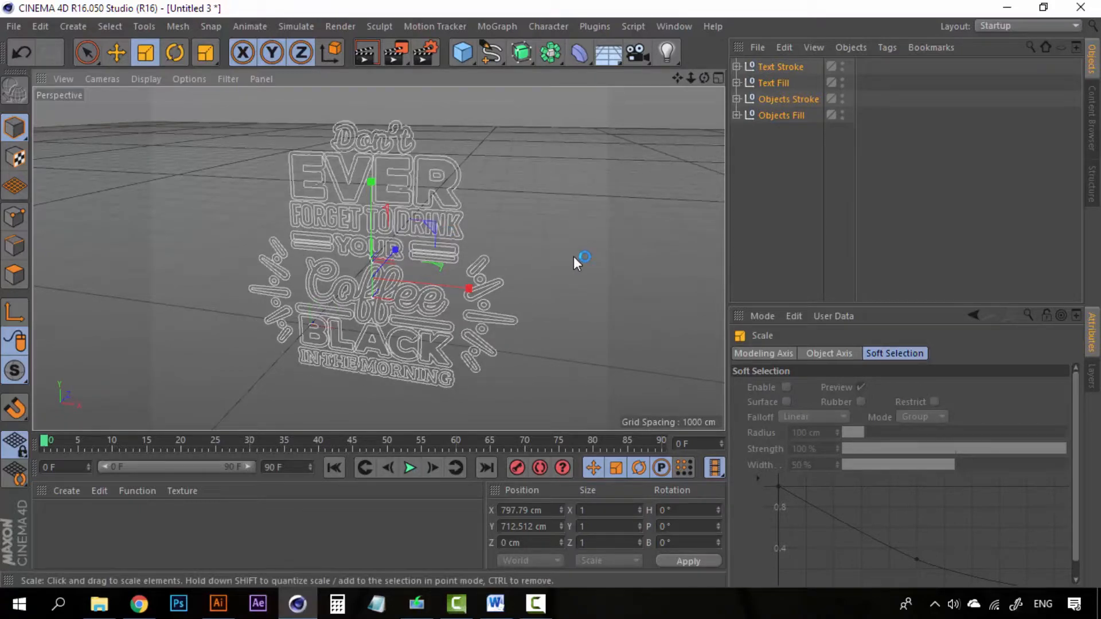
click(757, 140)
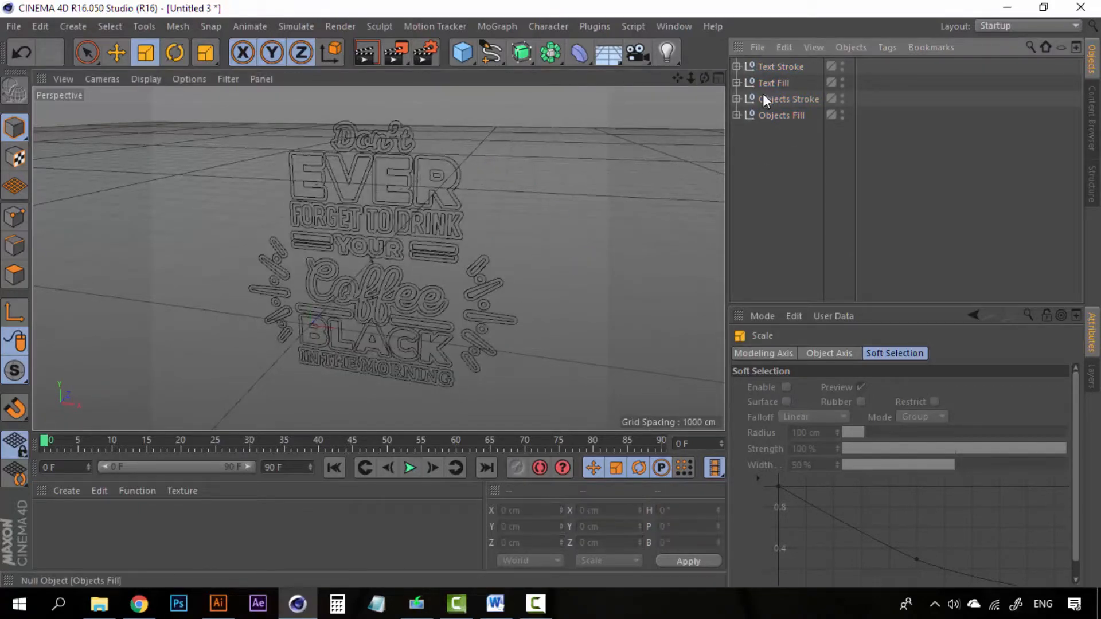
click(783, 69)
click(779, 80)
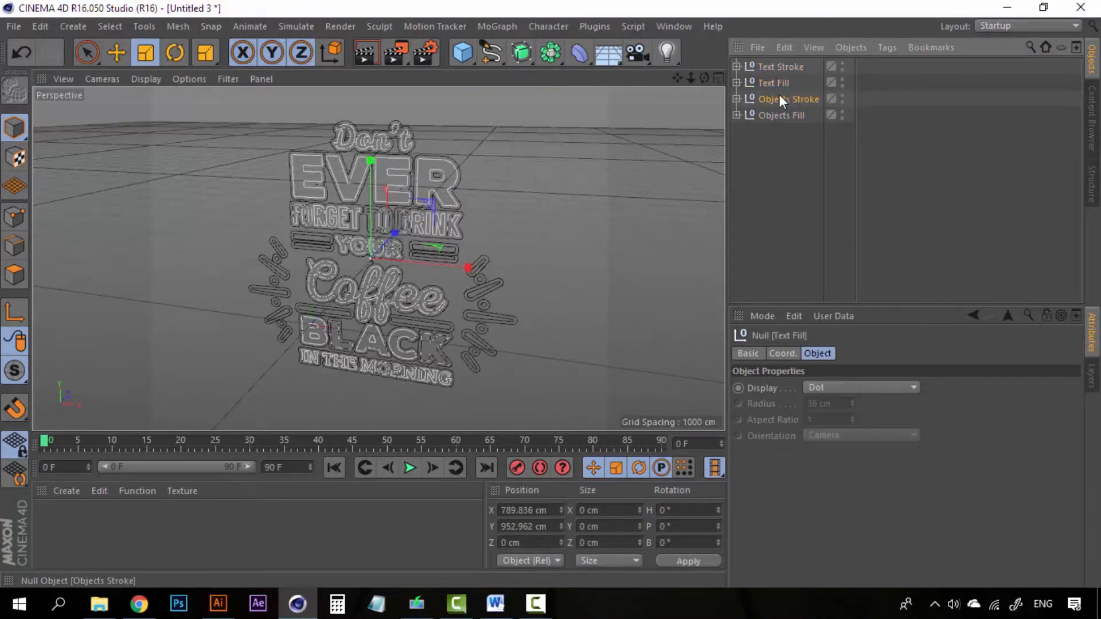
click(779, 97)
click(778, 117)
click(776, 70)
click(776, 81)
click(774, 120)
click(736, 115)
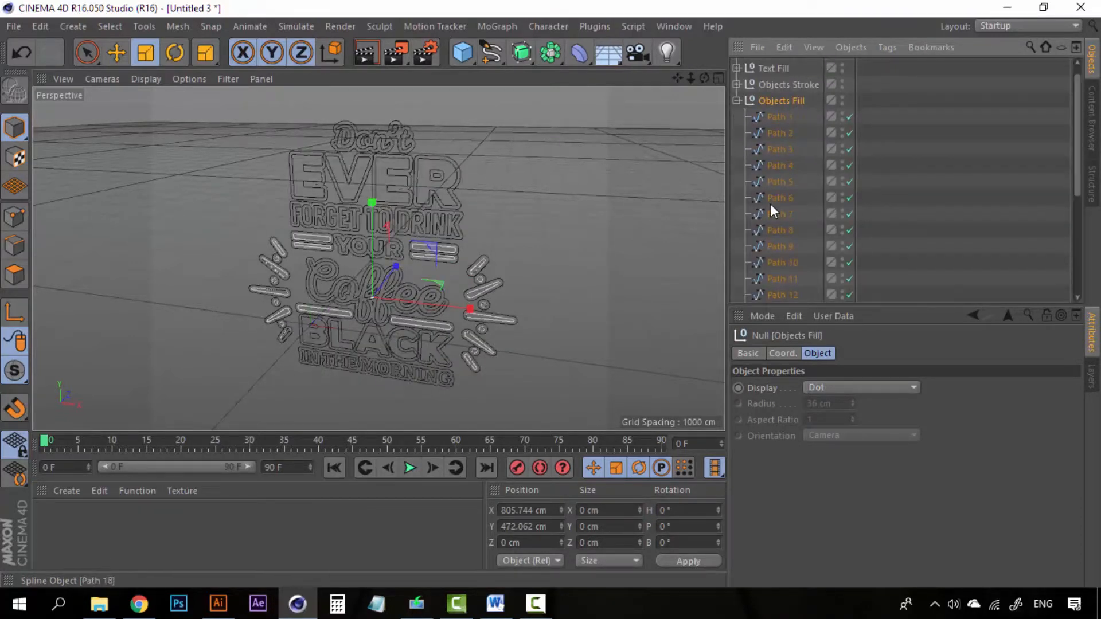
scroll(770, 205, down, 5)
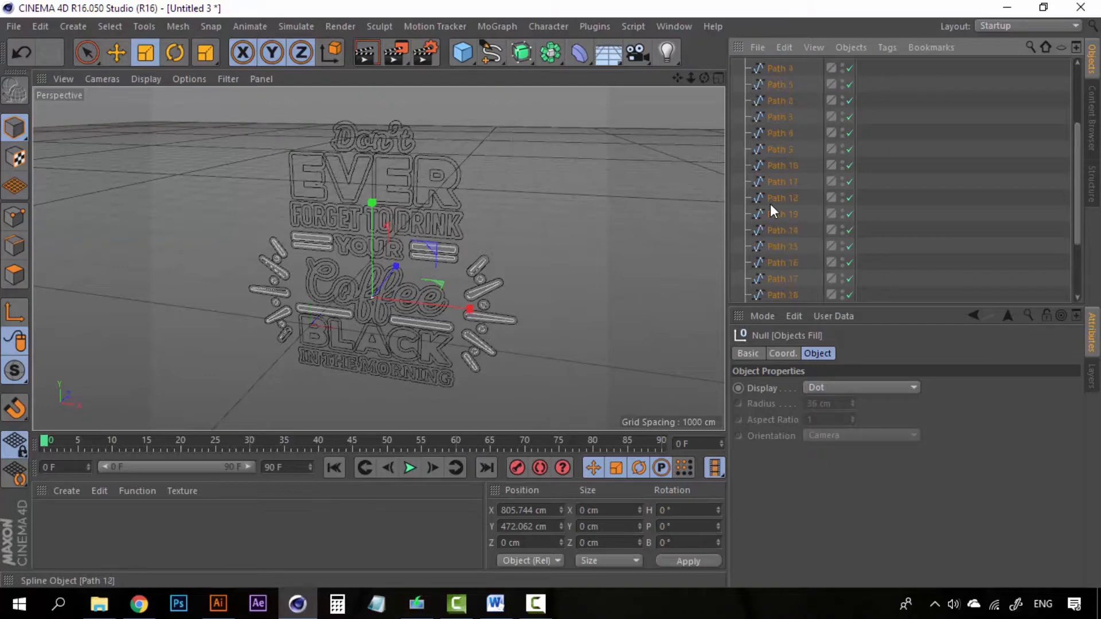
scroll(774, 262, up, 5)
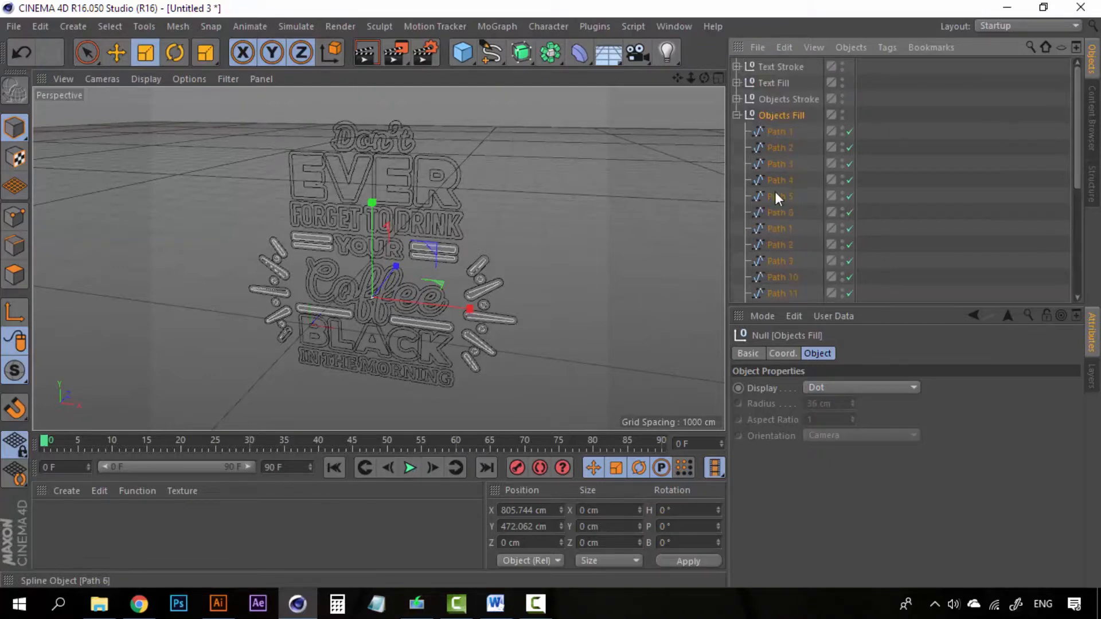
click(737, 116)
click(737, 82)
scroll(784, 222, down, 15)
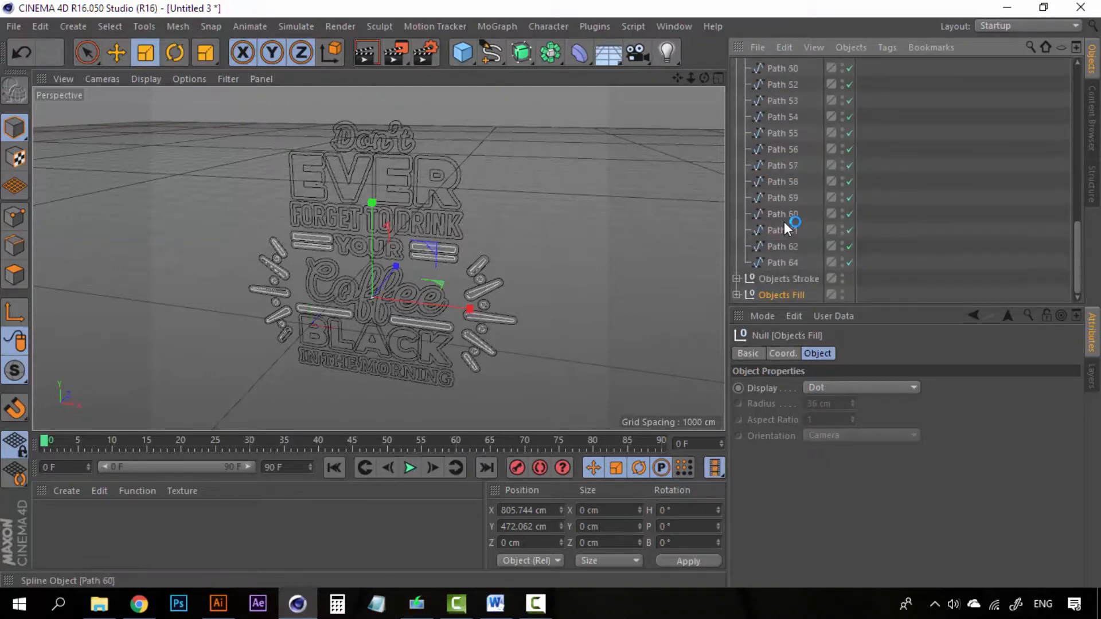
scroll(786, 263, up, 15)
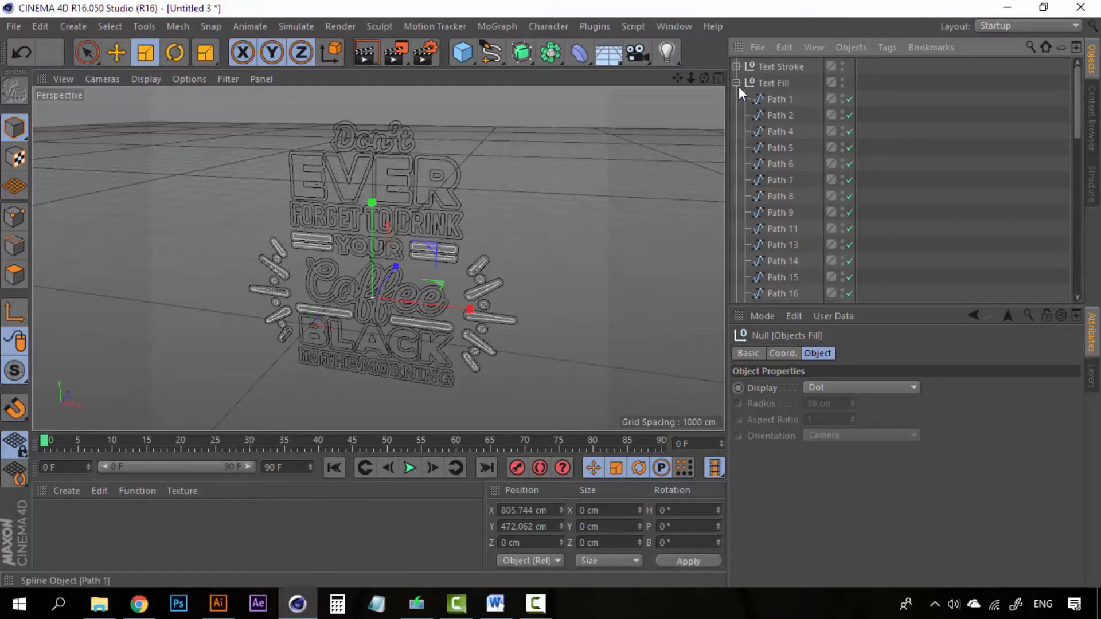
click(733, 83)
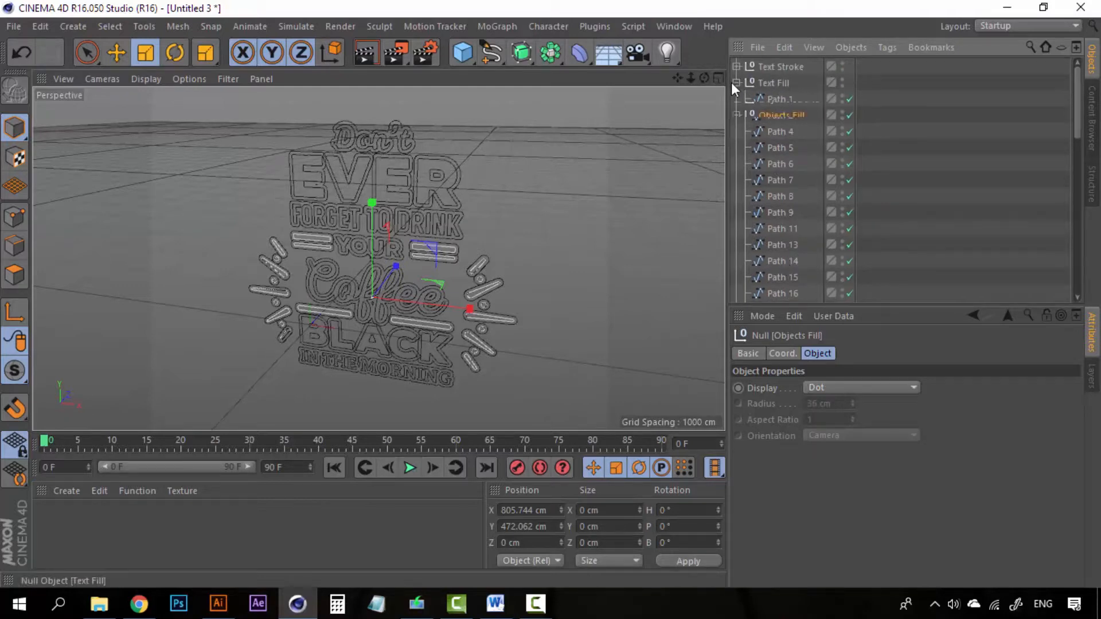
- Expand the Objects Fill null and select its child paths Path 1 through Path 24
click(523, 53)
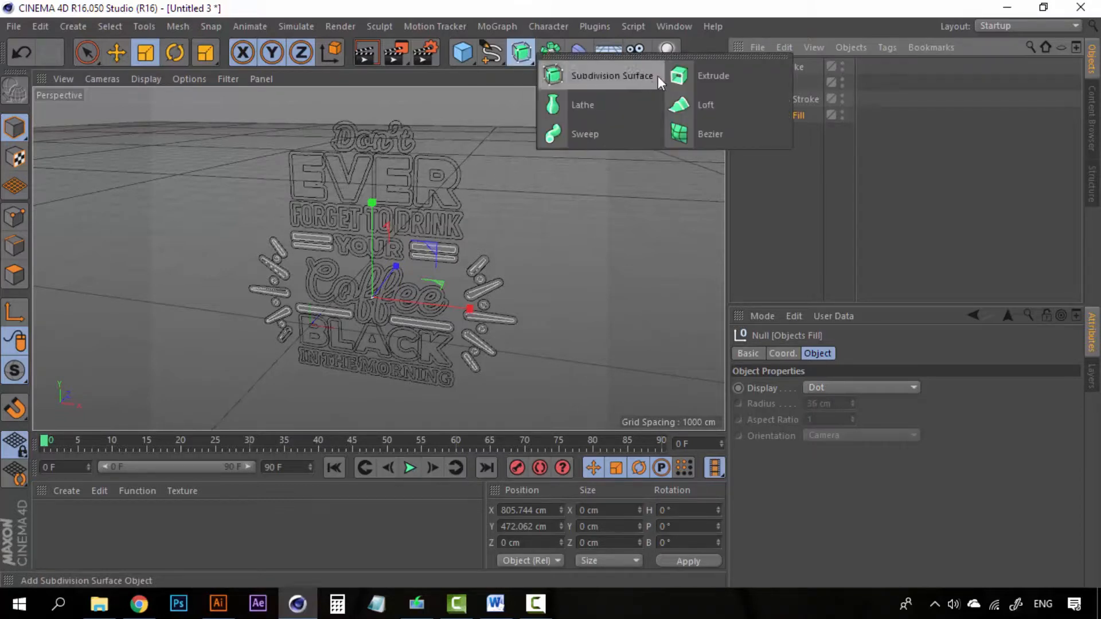
click(831, 4)
click(784, 66)
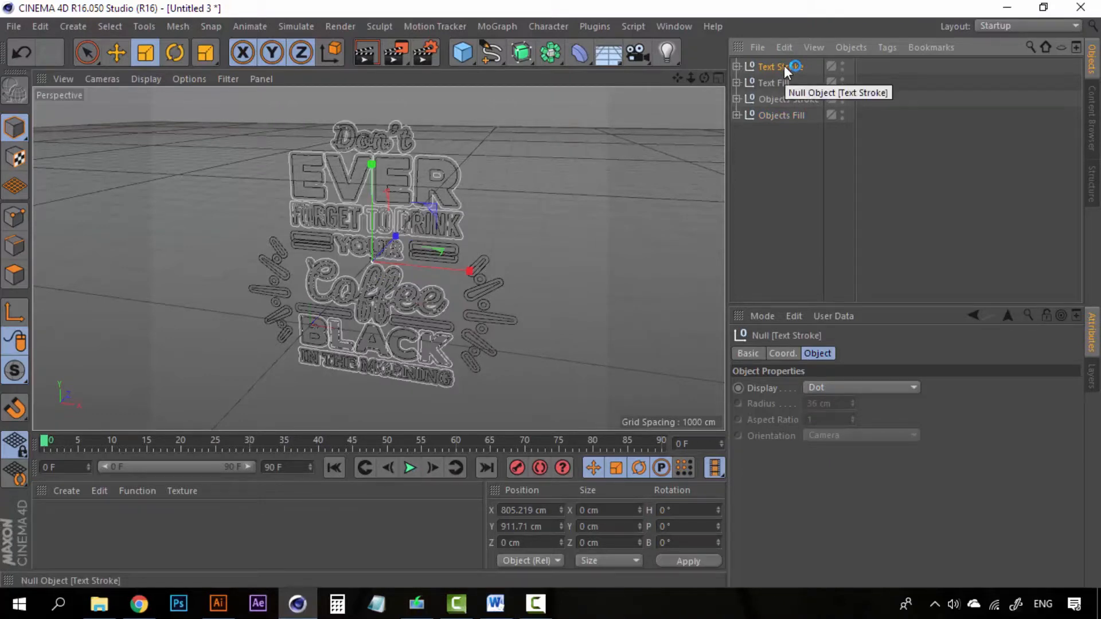
click(737, 115)
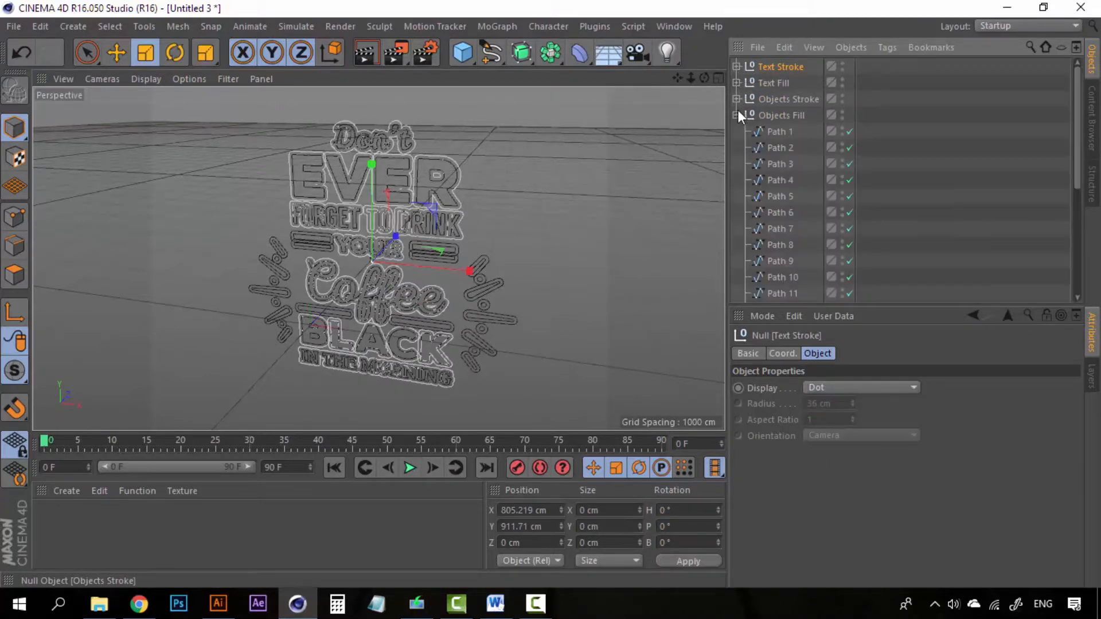
click(763, 117)
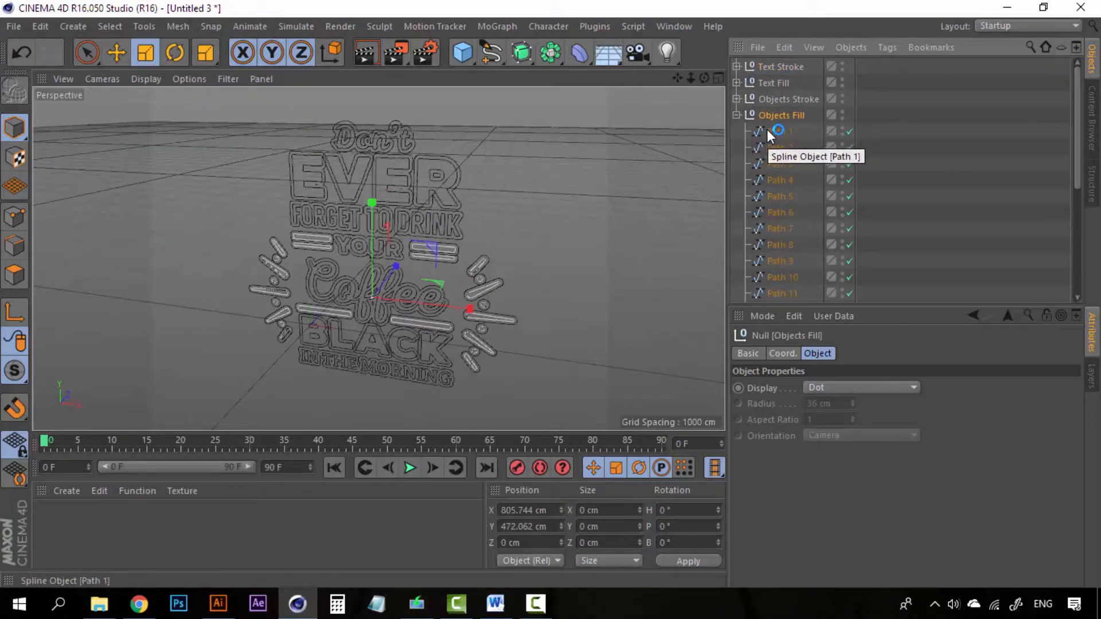
click(772, 133)
scroll(790, 253, down, 4)
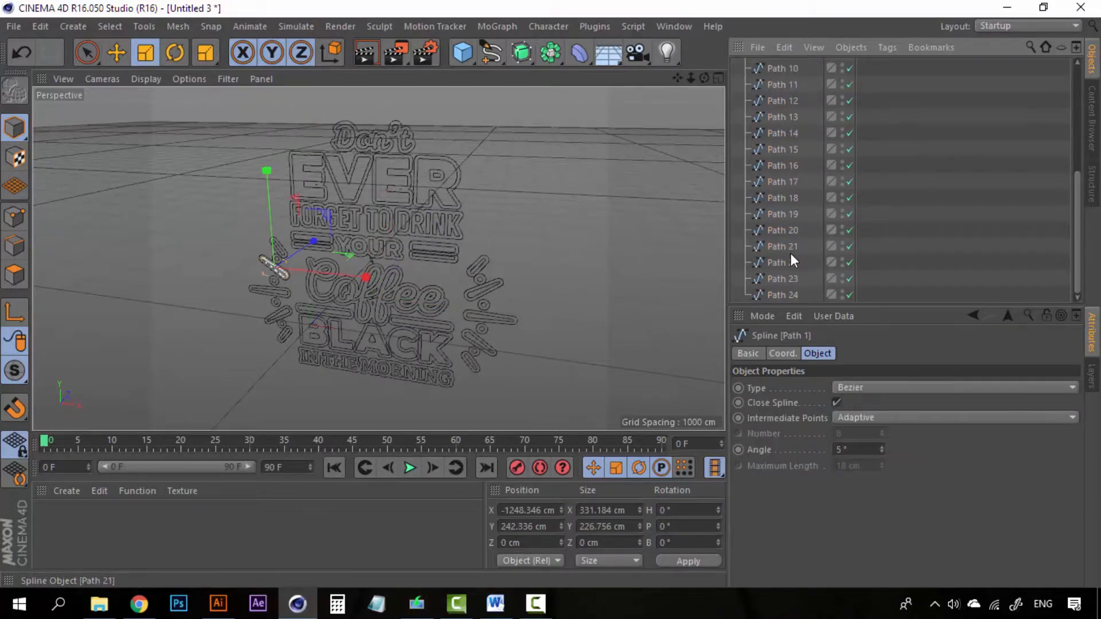
shift+click(787, 295)
scroll(791, 186, up, 4)
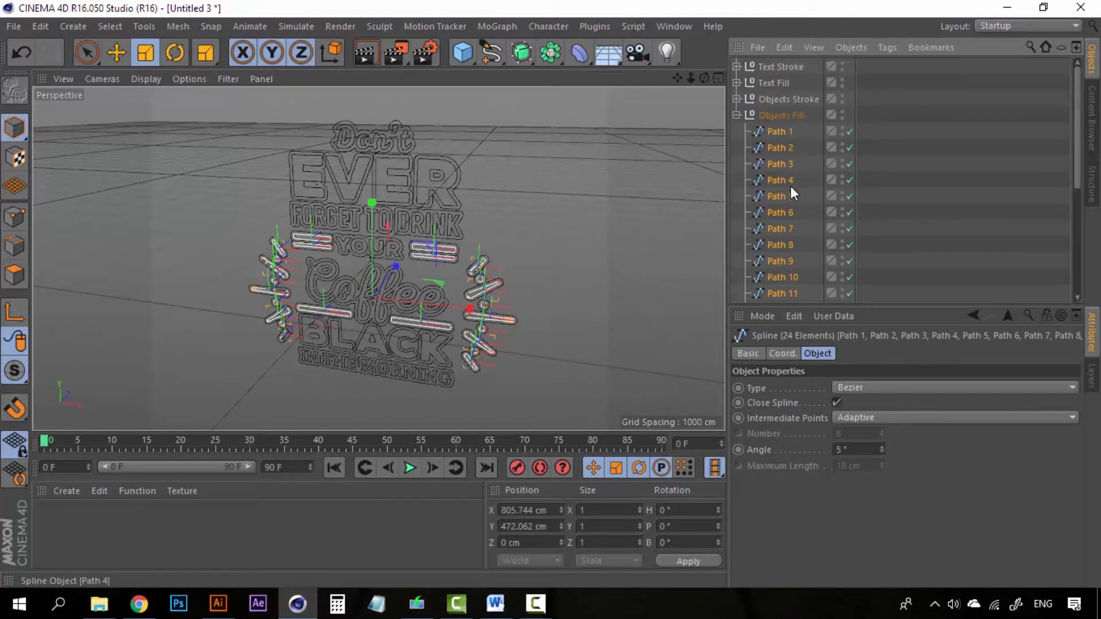
- Connect the 24 paths into one spline with Connect Objects + Delete, removing the empty null
right_click(780, 129)
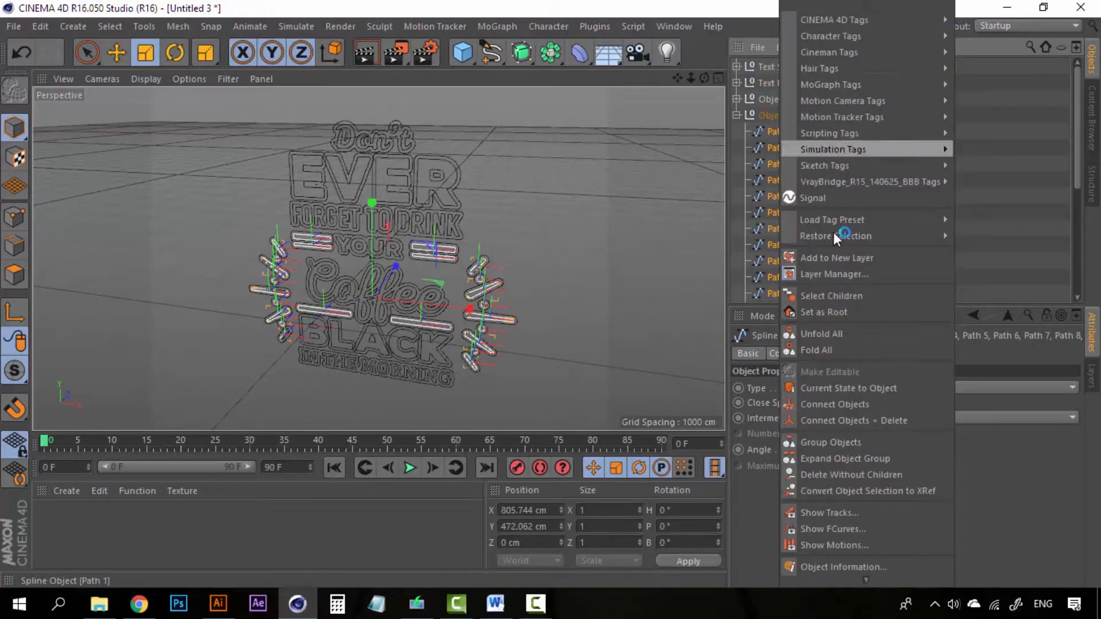
click(843, 422)
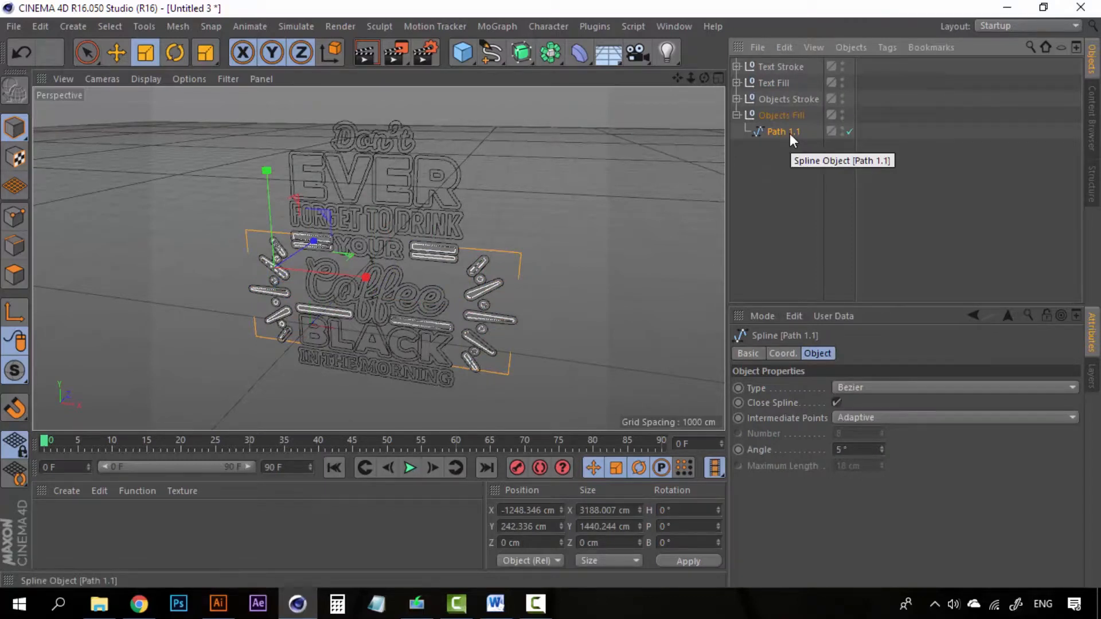
drag(790, 133, 784, 118)
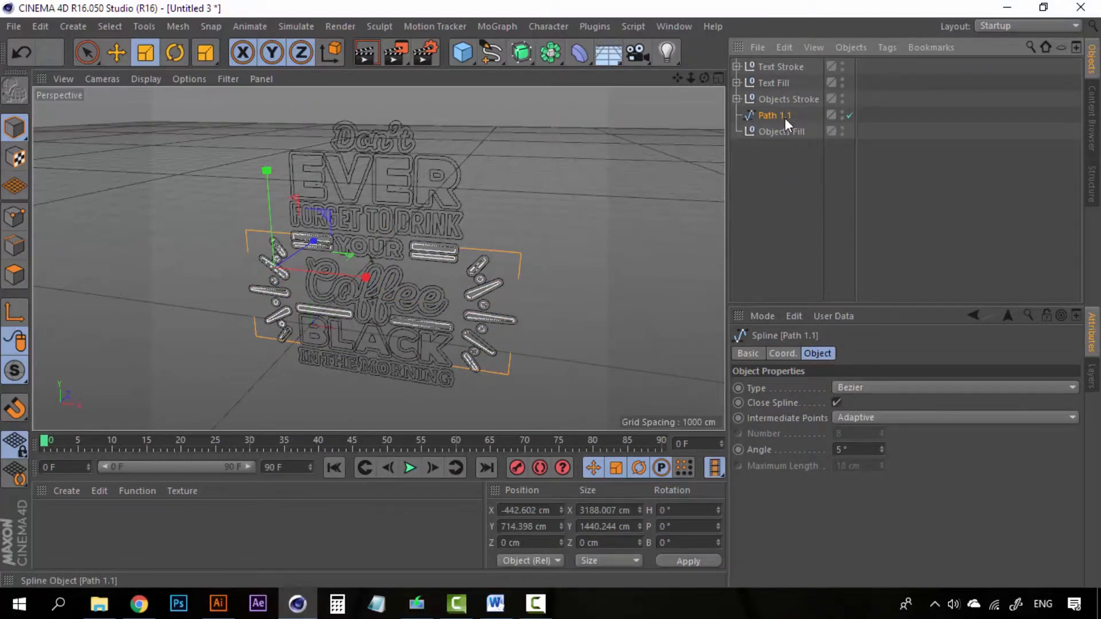
click(785, 133)
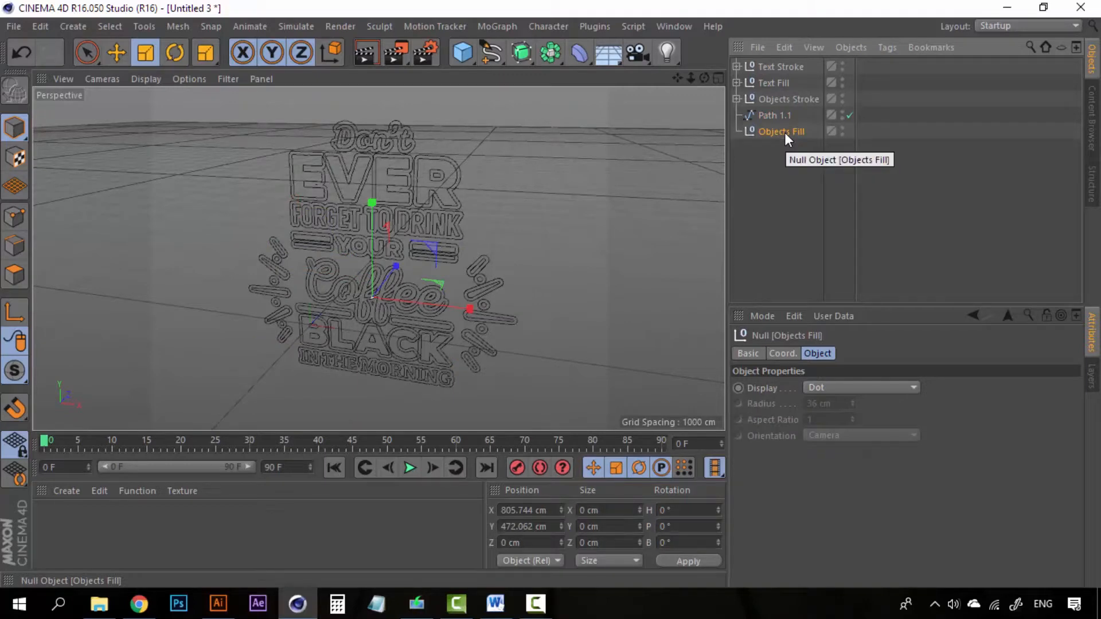
key(Delete)
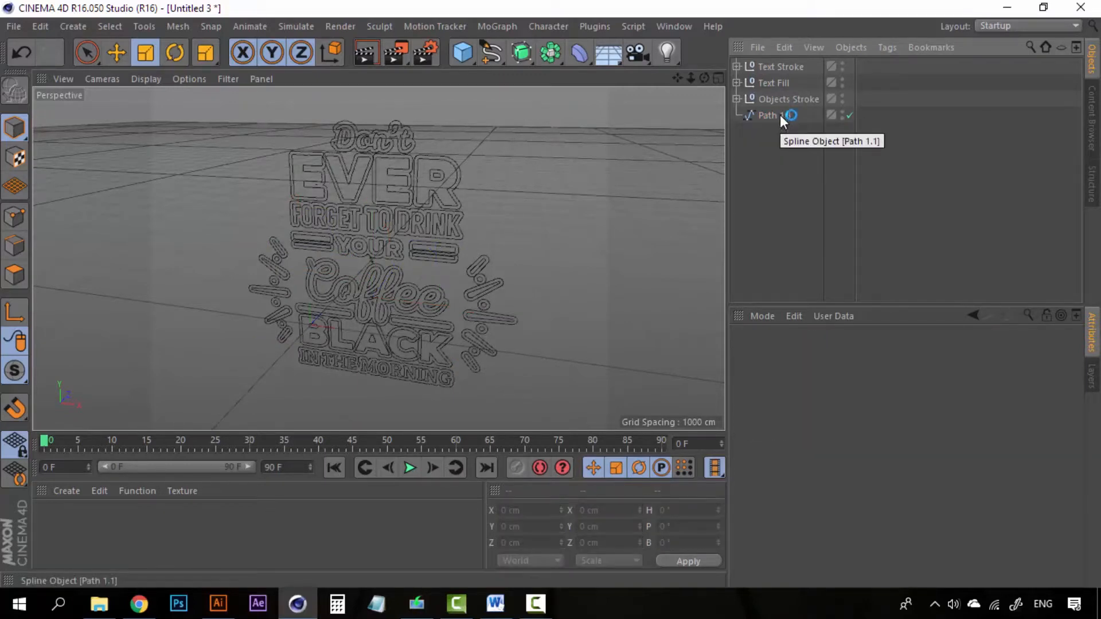
- Rename the merged Path 1.1 spline to 'Objects Fill'
click(780, 115)
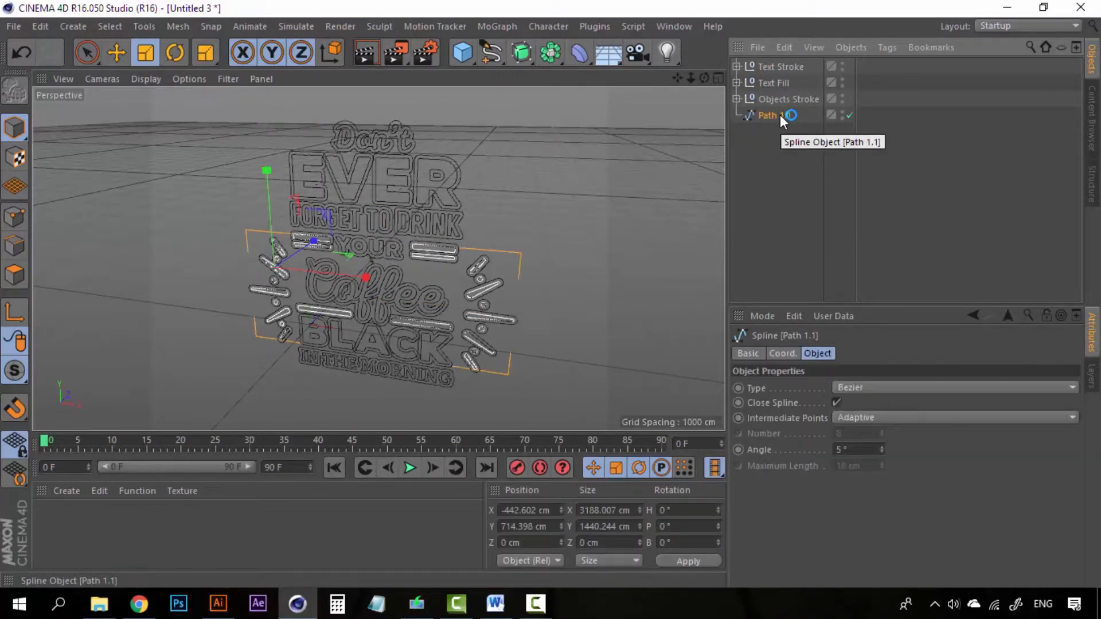
double_click(780, 115)
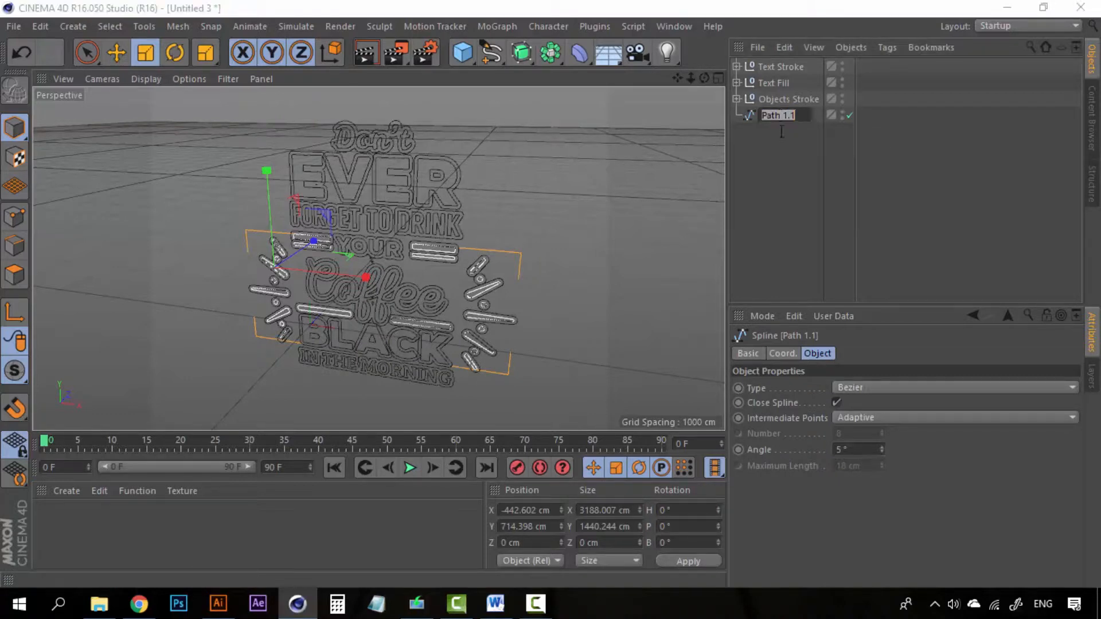
text(Objects Fill)
key(Return)
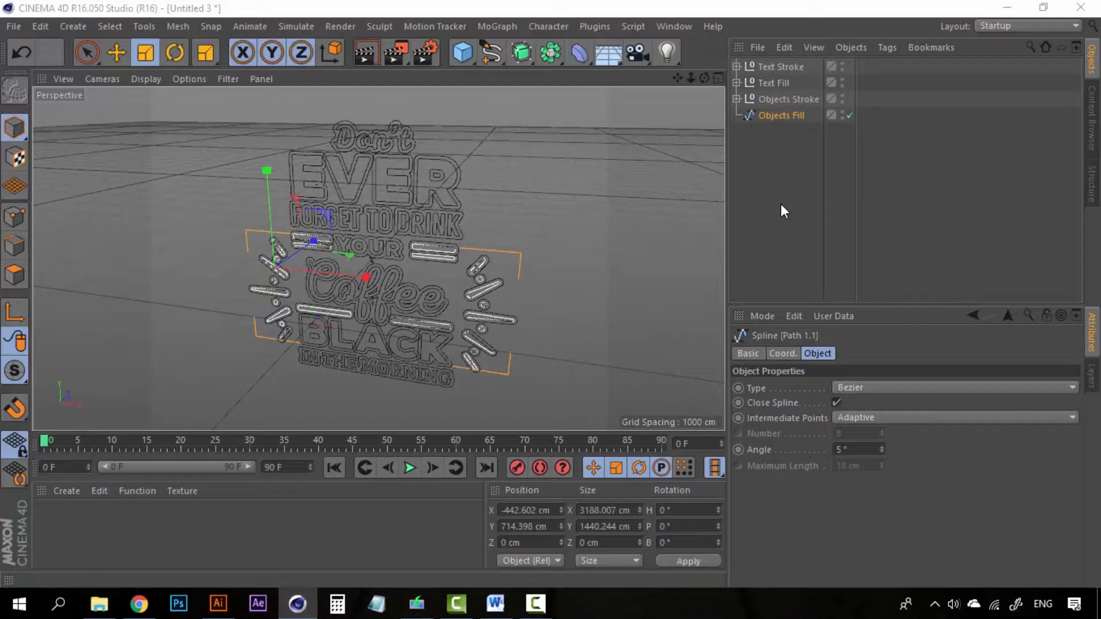
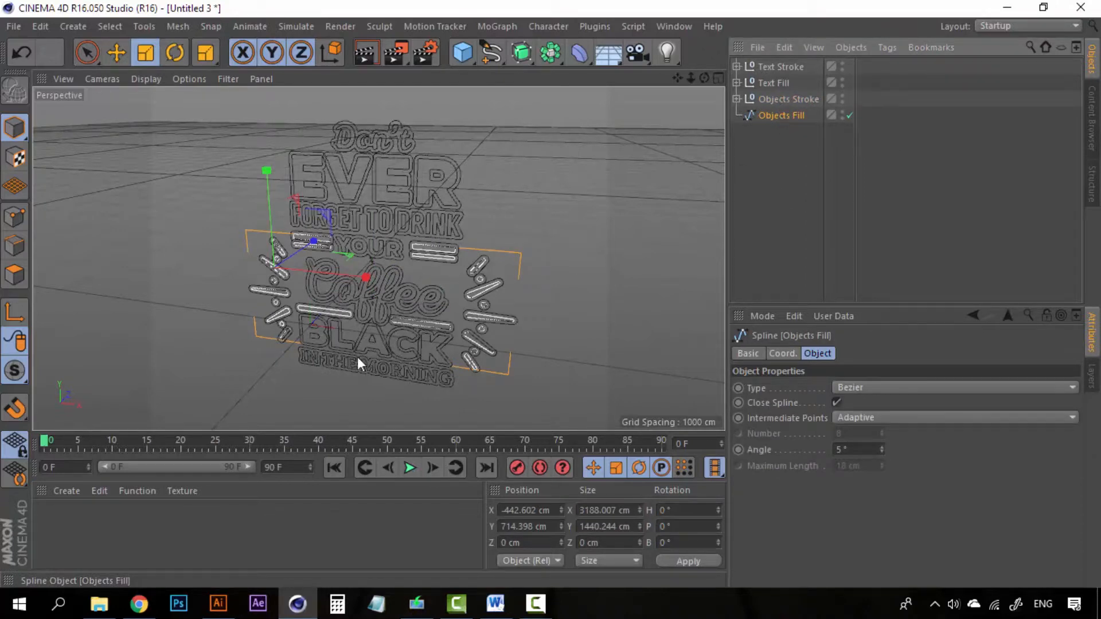
- Select stroke paths Path 2 through Path 48 and merge them with Connect Objects + Delete
click(783, 101)
click(738, 99)
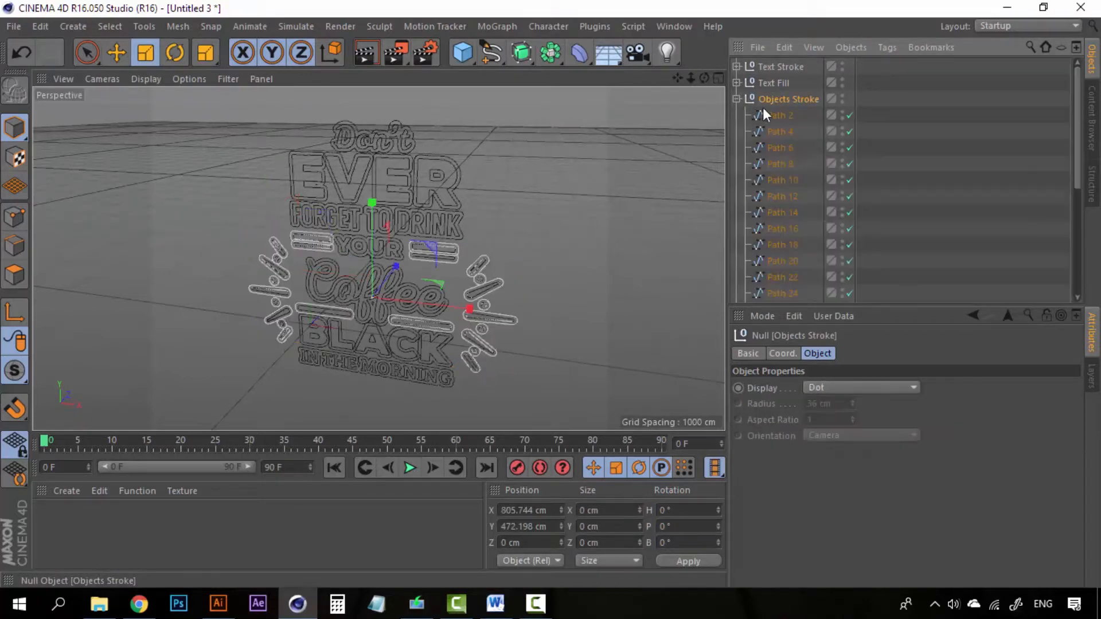
click(781, 116)
scroll(782, 173, down, 5)
shift+click(783, 274)
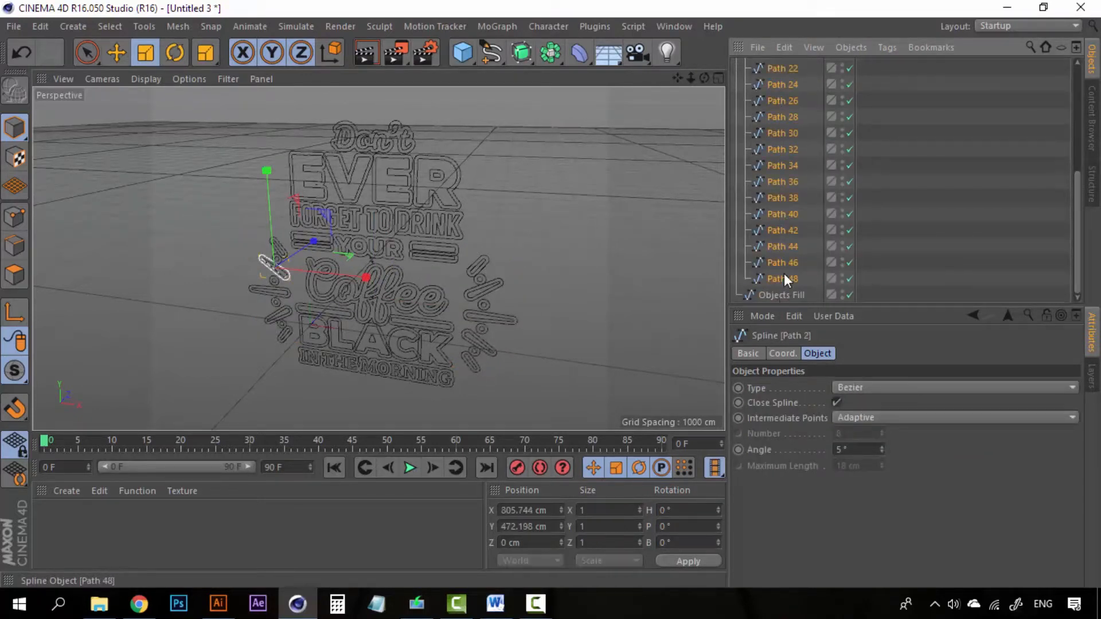
scroll(783, 273, up, 5)
right_click(781, 114)
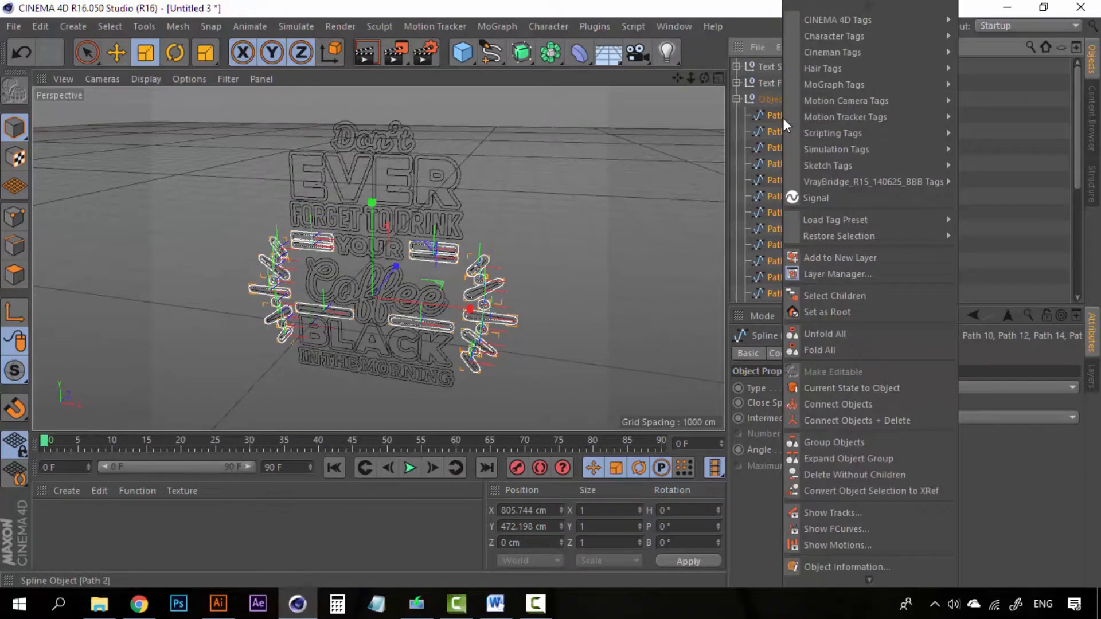
click(869, 419)
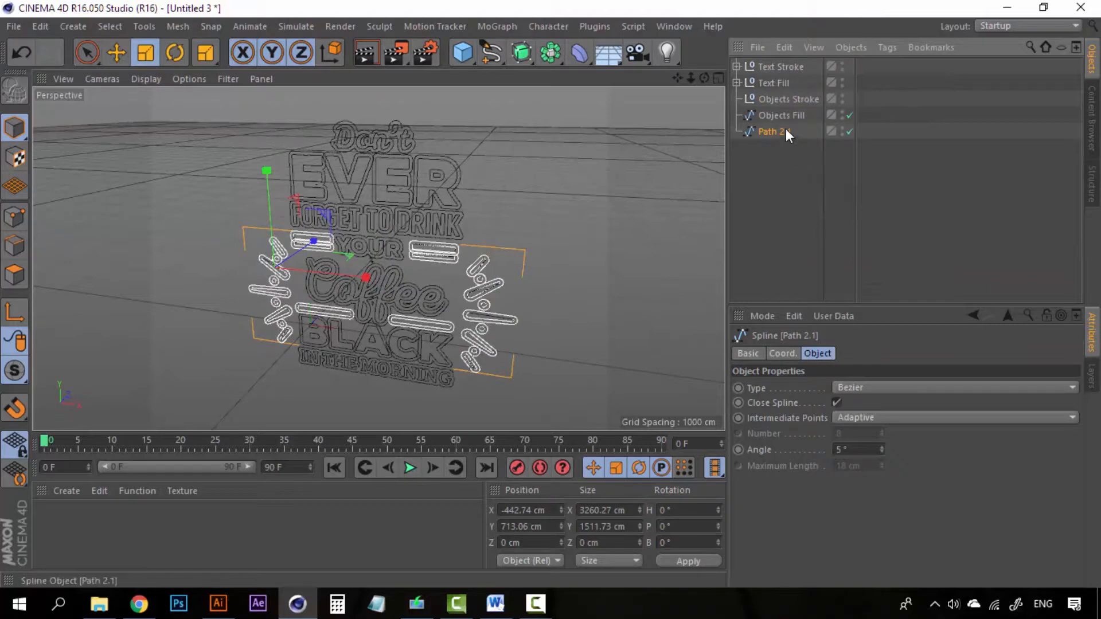
- Rename the merged Path 2.1 spline to 'Objects Stroke' and delete the empty group
double_click(781, 133)
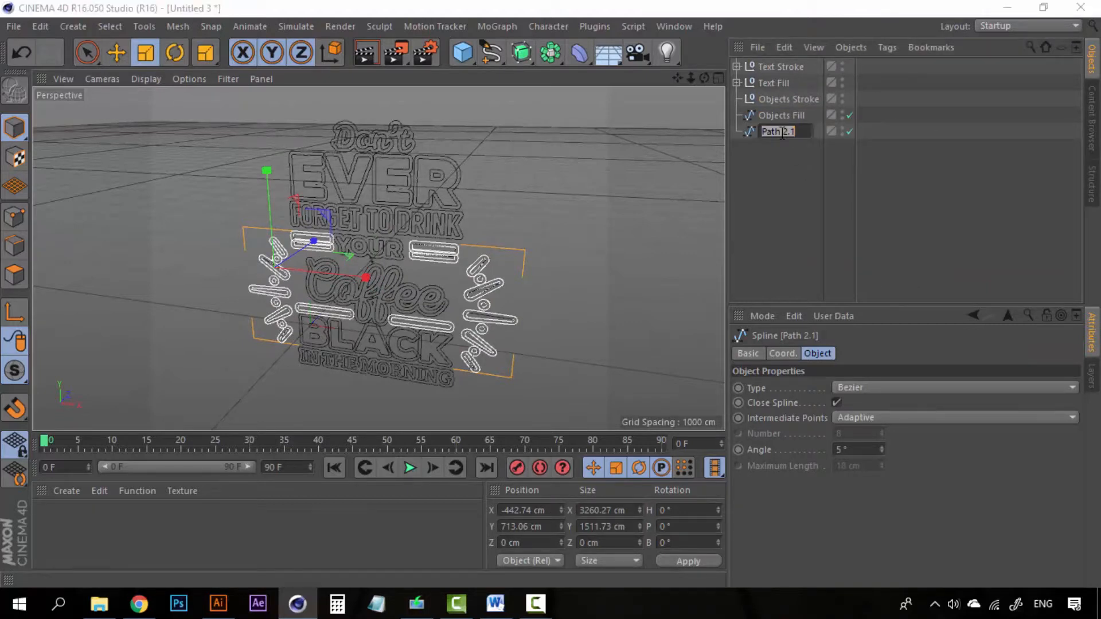
text(Objects Stro)
text(ke)
key(Return)
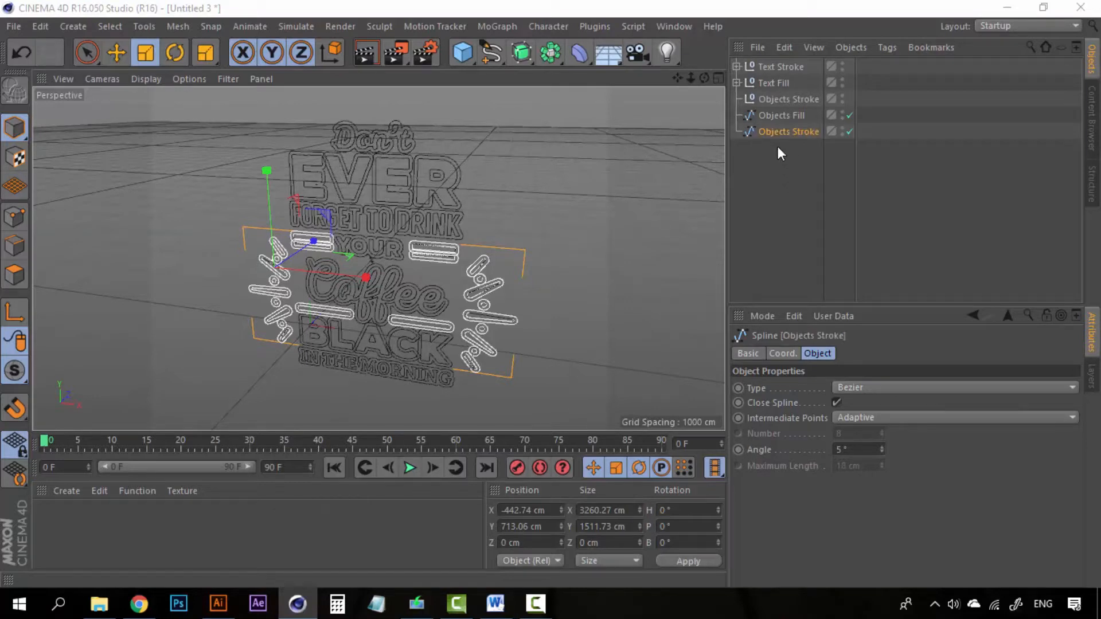
click(784, 98)
key(Delete)
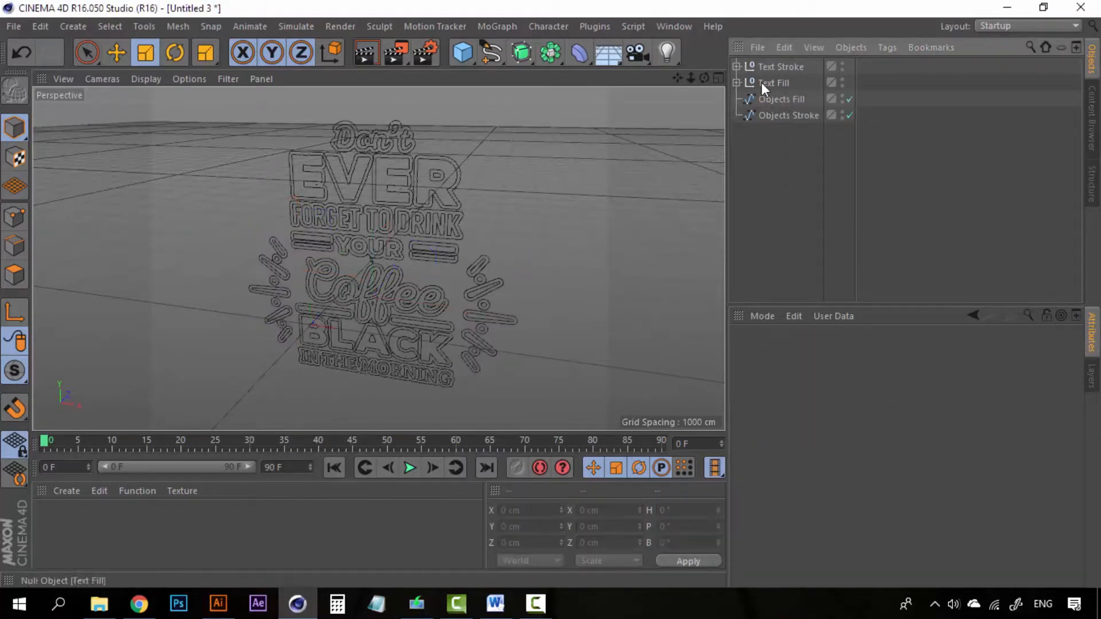
- Select all 43 Text Fill paths and merge them with Connect Objects + Delete
click(737, 83)
click(768, 99)
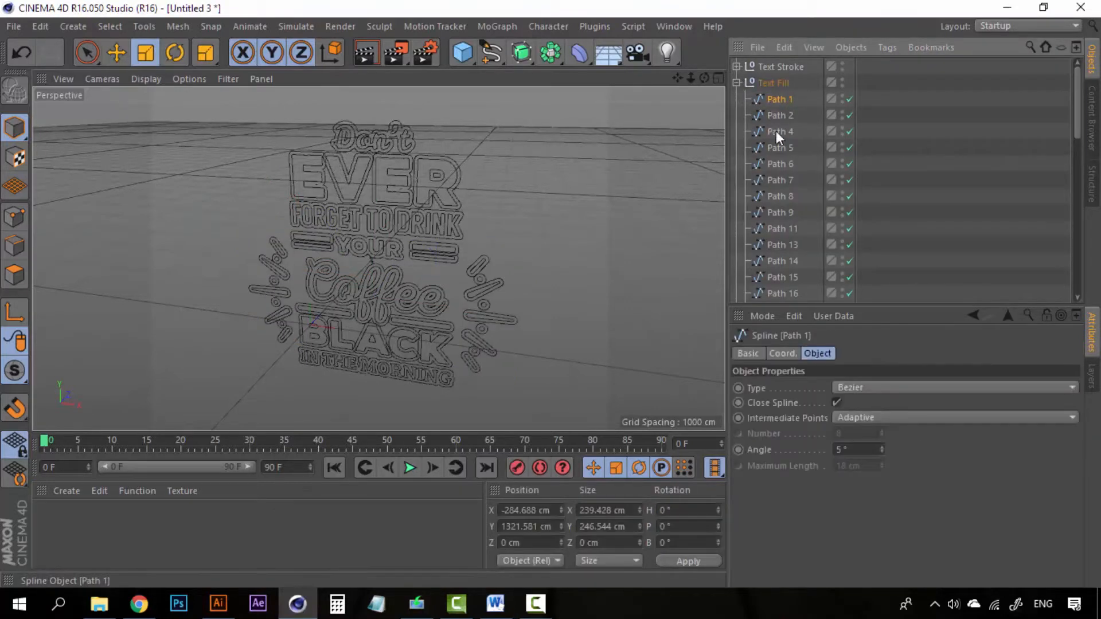
scroll(771, 236, down, 10)
shift+click(782, 260)
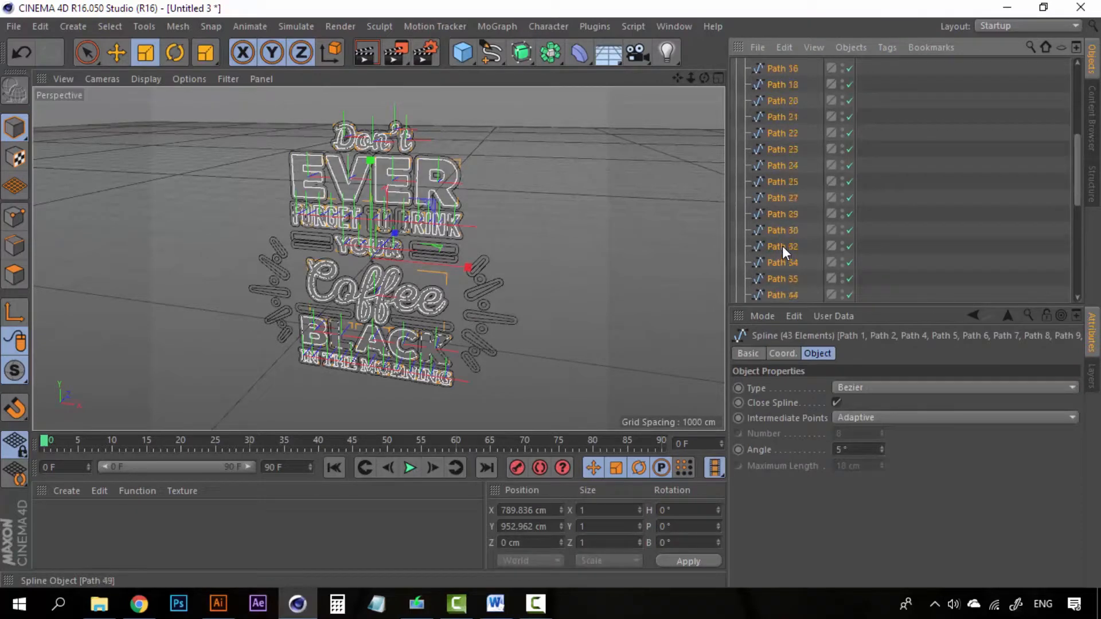
scroll(782, 246, up, 10)
right_click(781, 101)
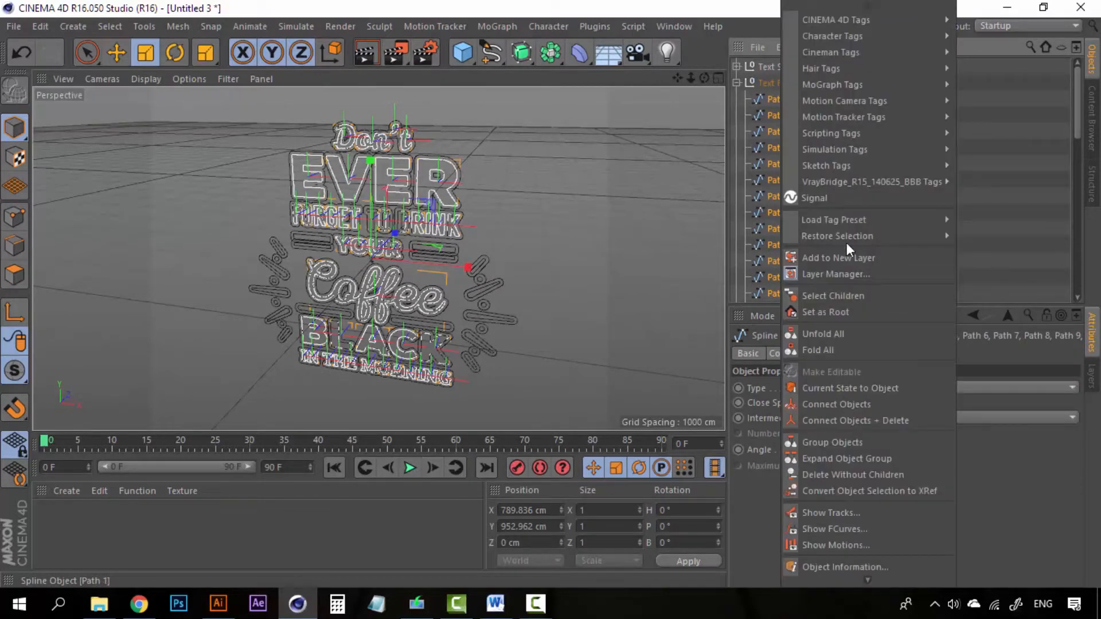
click(895, 421)
- Rename the merged spline 'Text Fill', move it out of its group, and delete the empty group
double_click(787, 99)
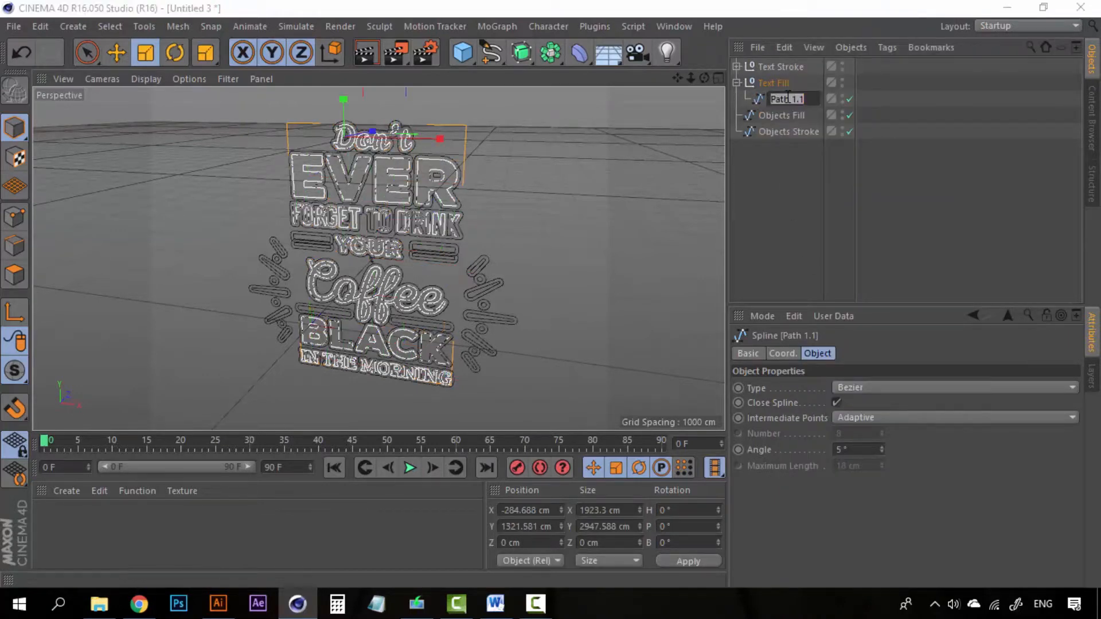
text(Text Fill)
key(Return)
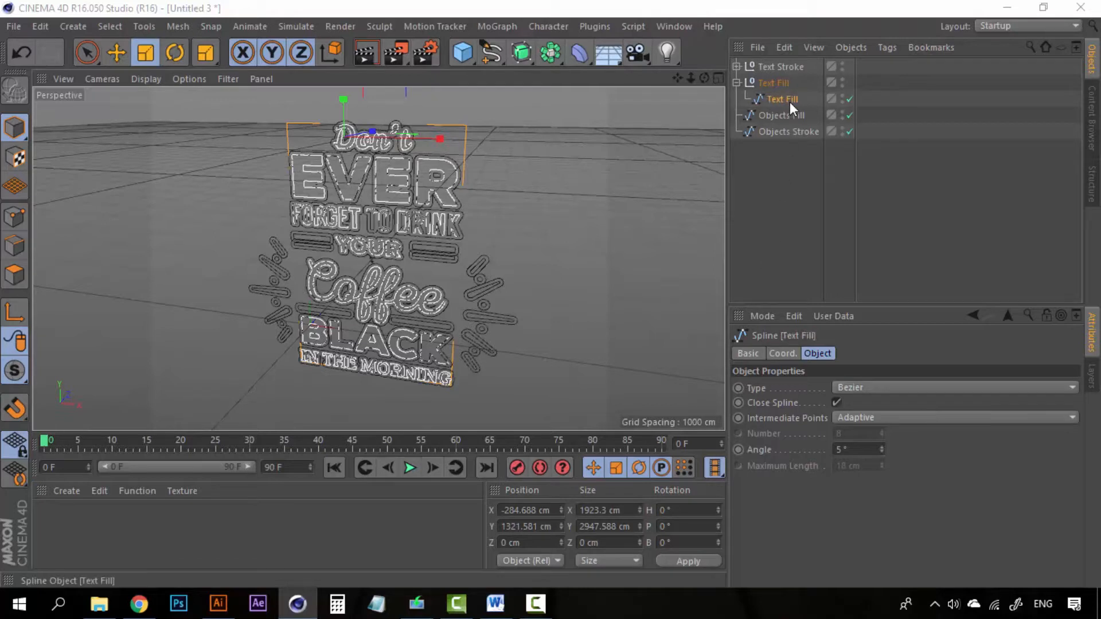
drag(790, 102, 791, 172)
click(760, 78)
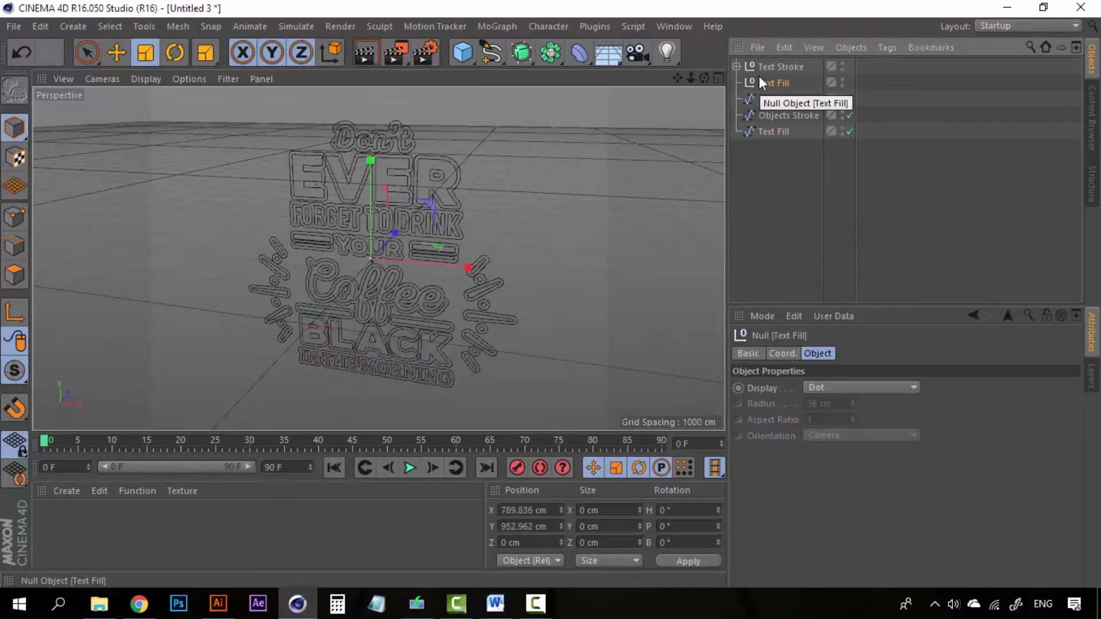
key(Delete)
- Select the 16 Text Stroke paths (Path 6 to Path 96) and merge them into one spline
click(738, 67)
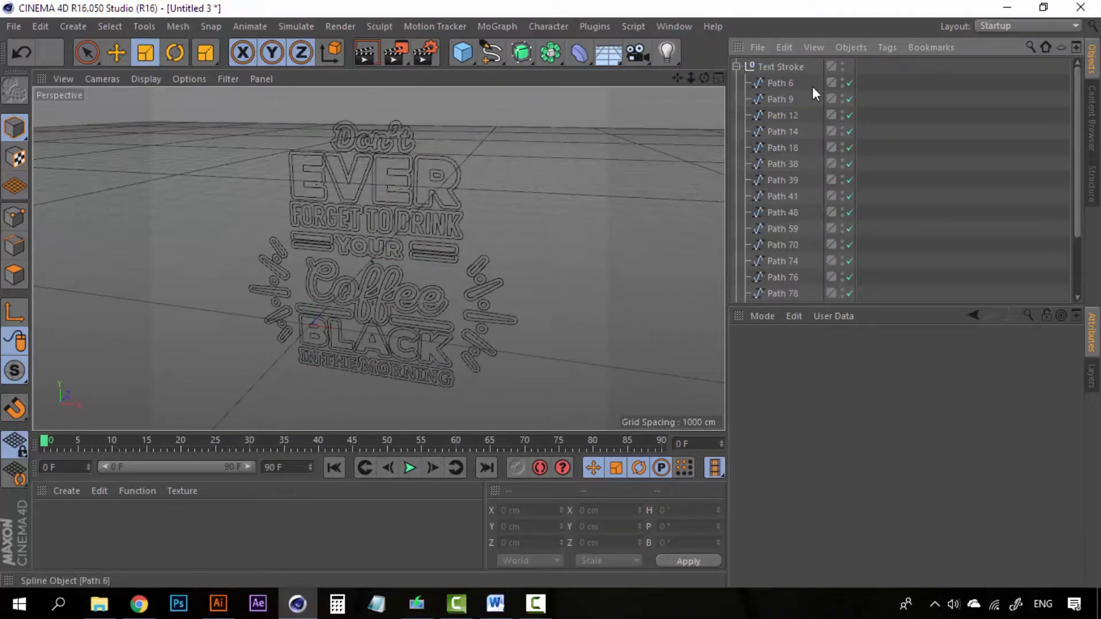
click(782, 82)
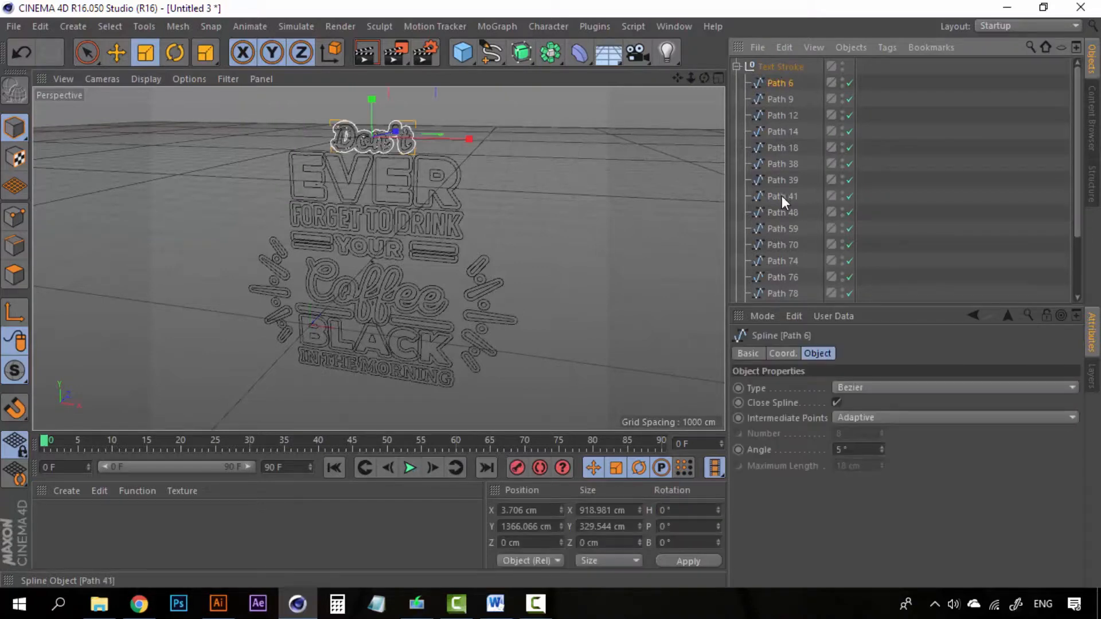
scroll(783, 198, down, 3)
shift+click(781, 247)
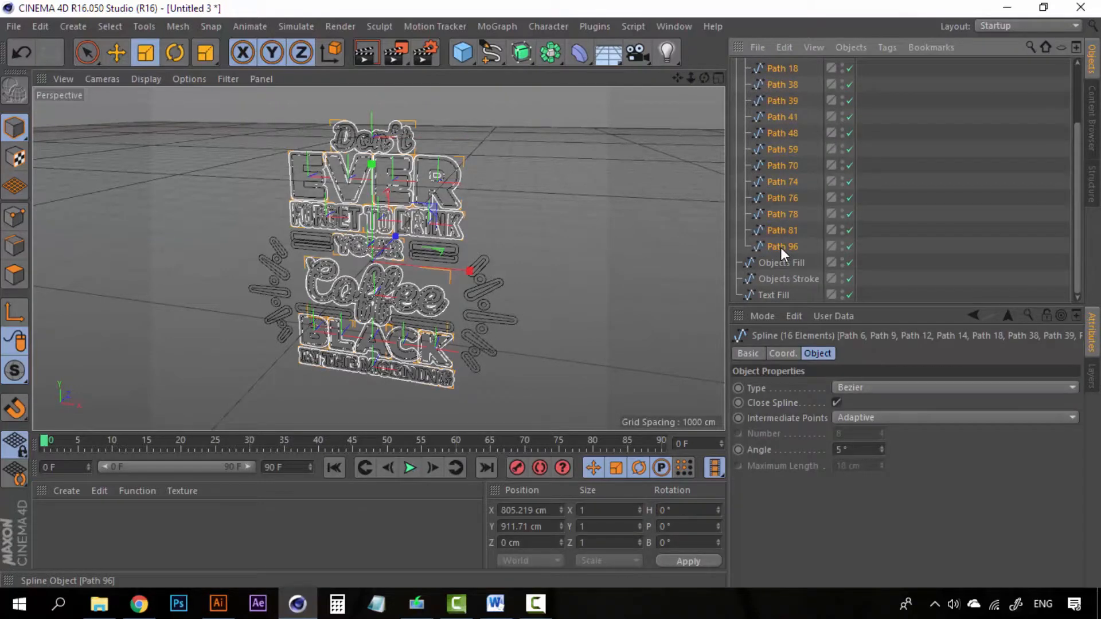
right_click(780, 248)
click(823, 418)
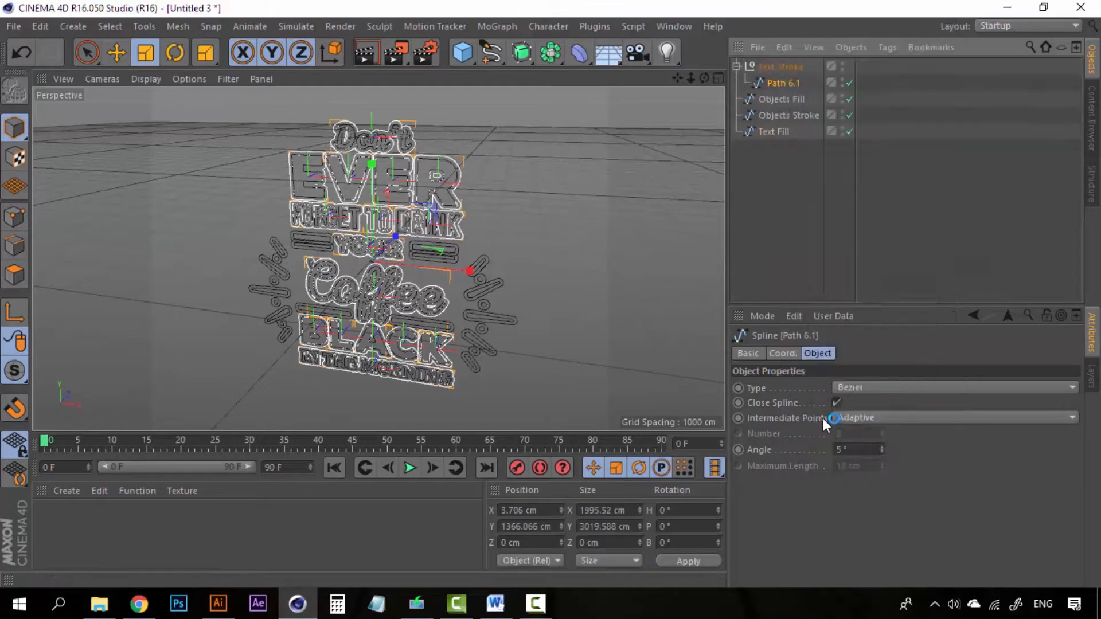
- Rename the merged spline 'Text Stroke', move it out of its group, and delete the empty group
double_click(784, 83)
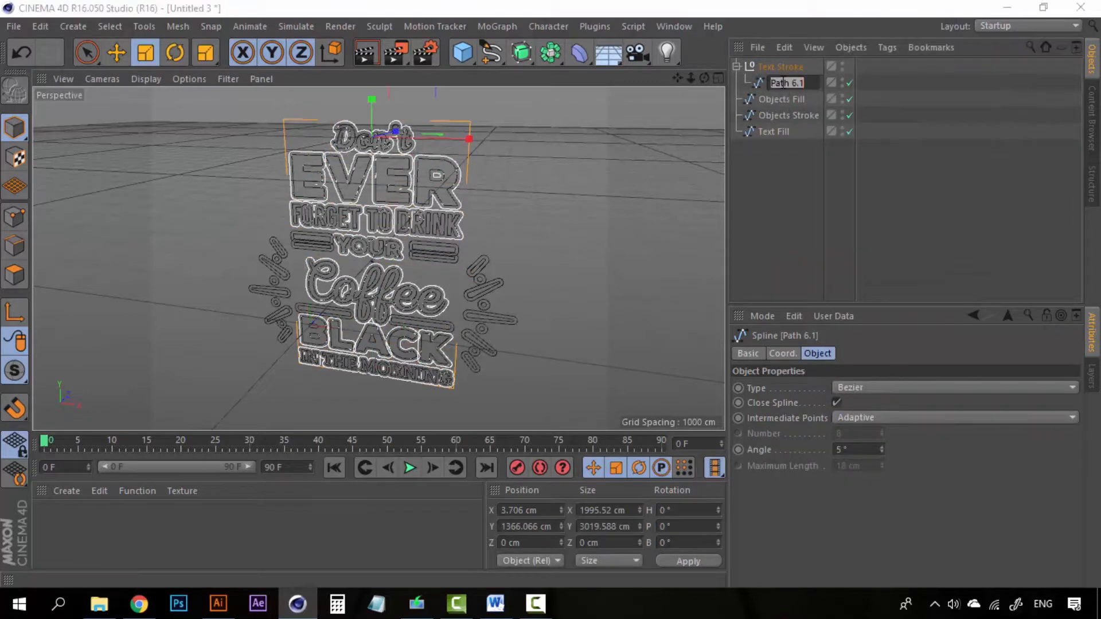
text(Text Stroke)
key(Return)
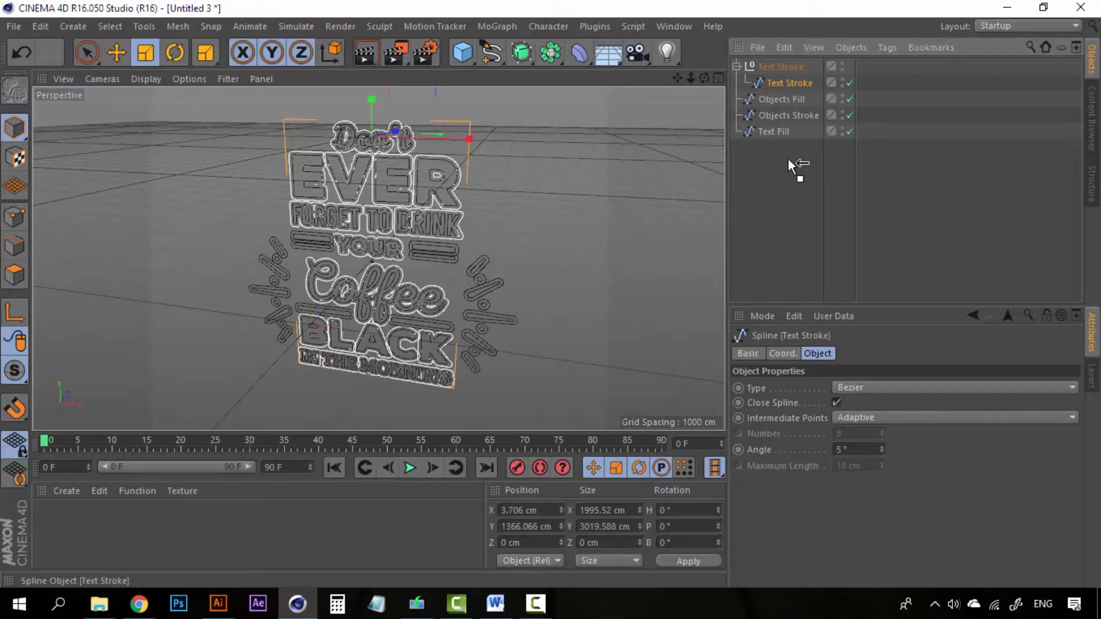
drag(792, 166, 789, 143)
click(779, 65)
key(Delete)
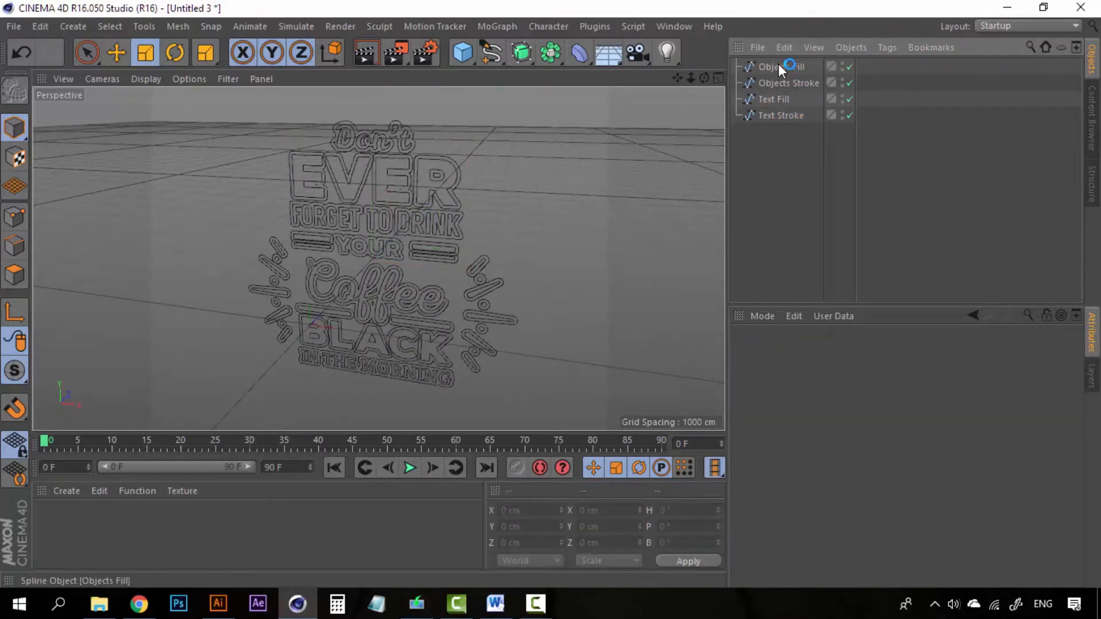
- Inspect each of the four splines: Objects Fill, Objects Stroke, Text Fill and Text Stroke
click(779, 66)
ctrl+click(771, 113)
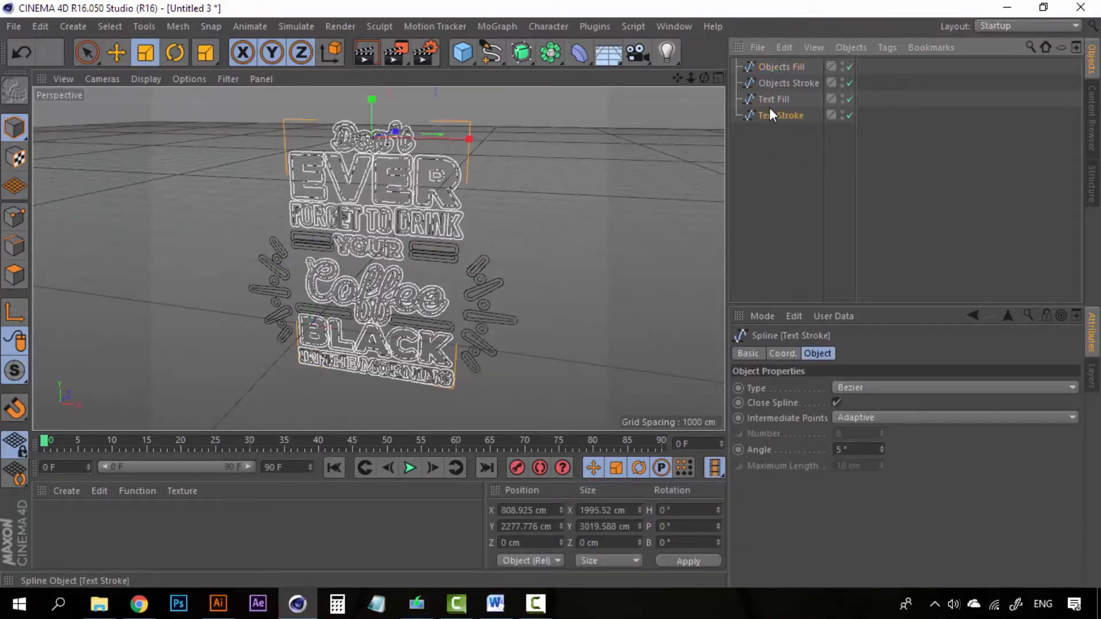
click(772, 100)
click(773, 83)
click(775, 68)
click(774, 82)
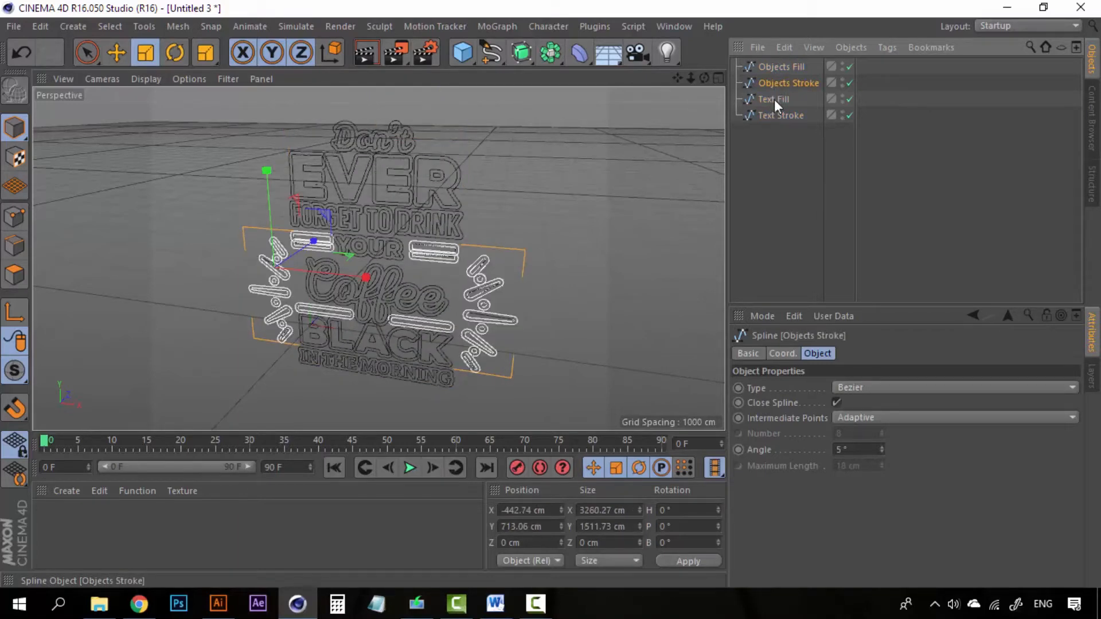
click(777, 115)
click(777, 100)
click(782, 82)
click(782, 68)
- Save the scene as Typography.c4d and reselect the Objects Fill spline
key(ctrl+s)
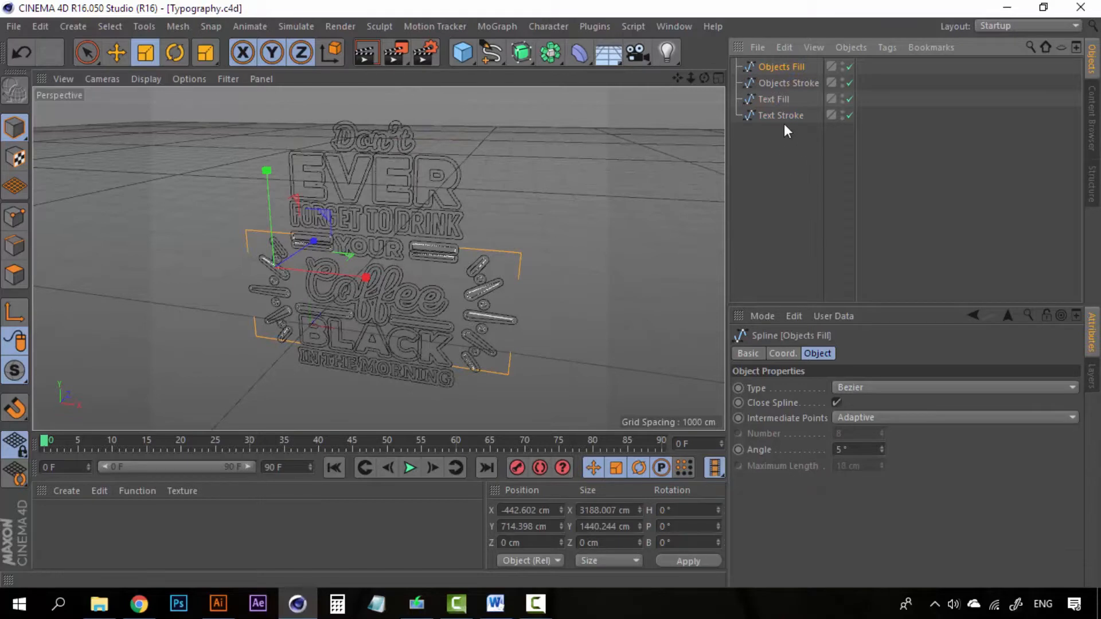
click(784, 124)
click(786, 67)
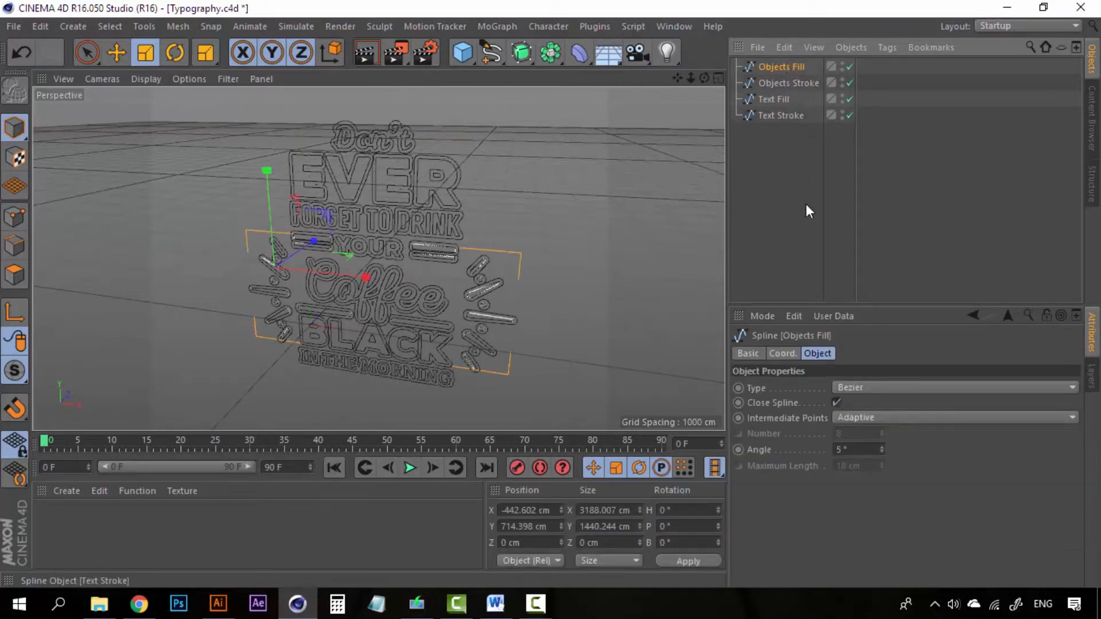
click(806, 204)
click(796, 70)
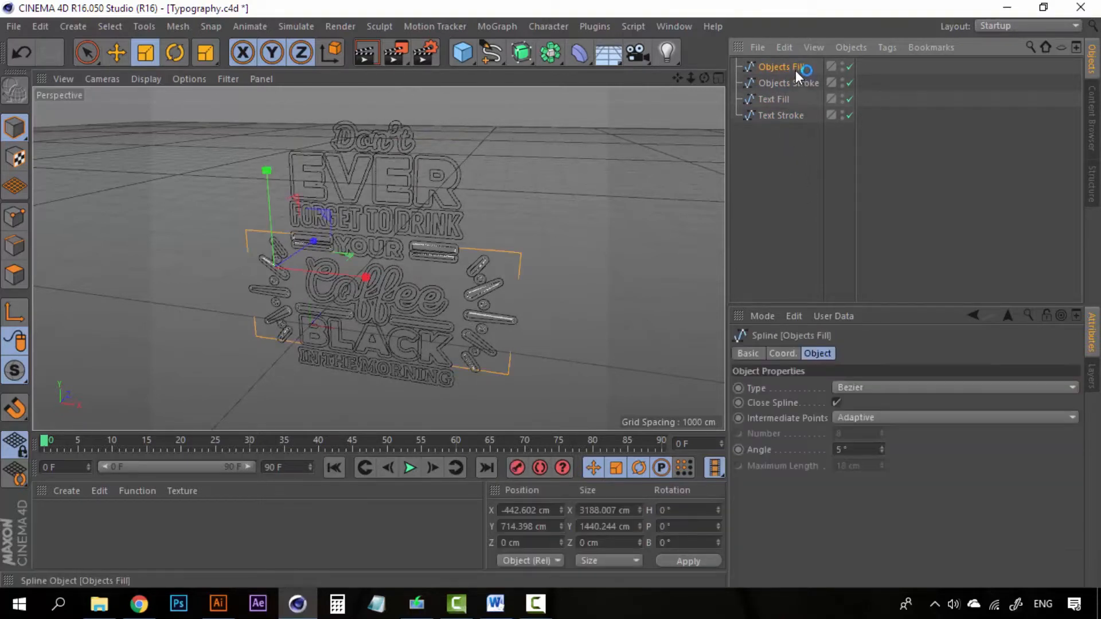
- Disable Objects Fill, Objects Stroke and Text Stroke, leaving Text Fill selected and visible
click(850, 67)
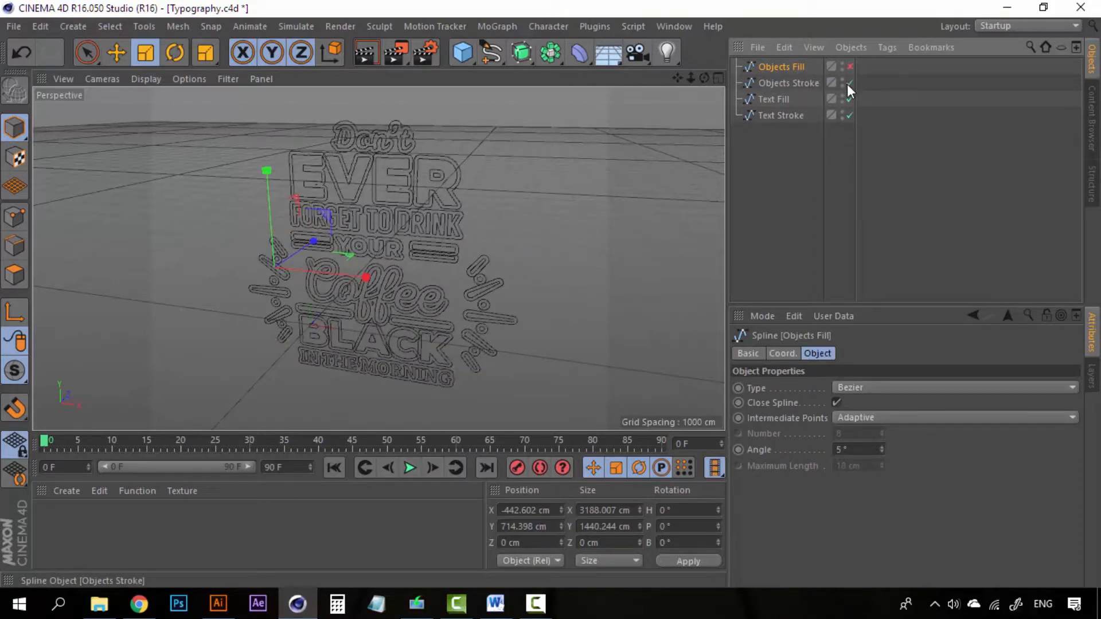
click(849, 82)
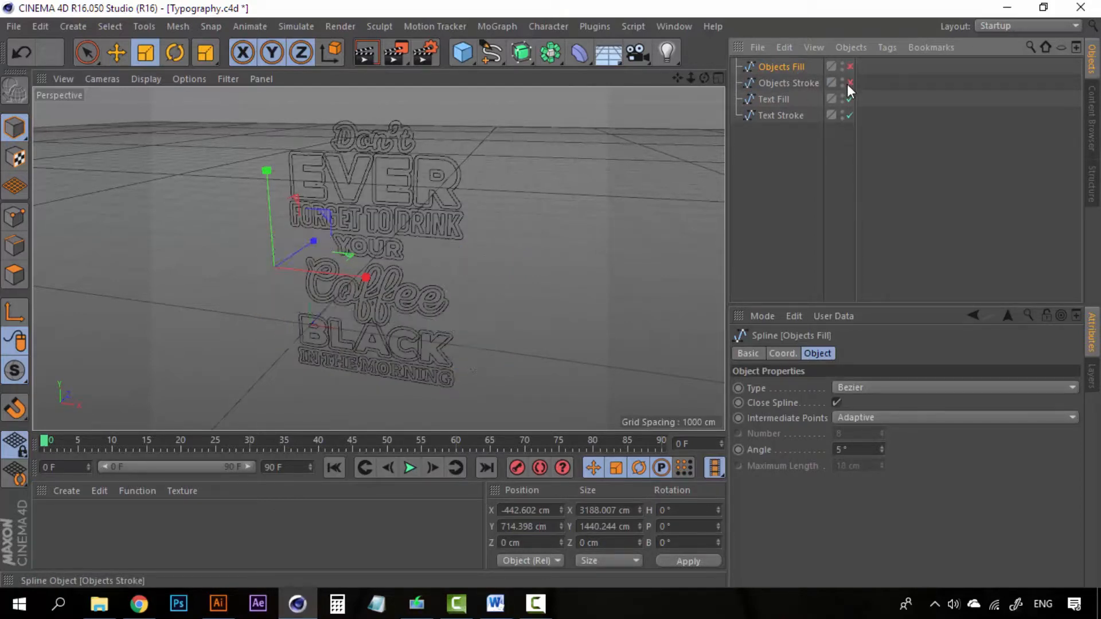
click(850, 115)
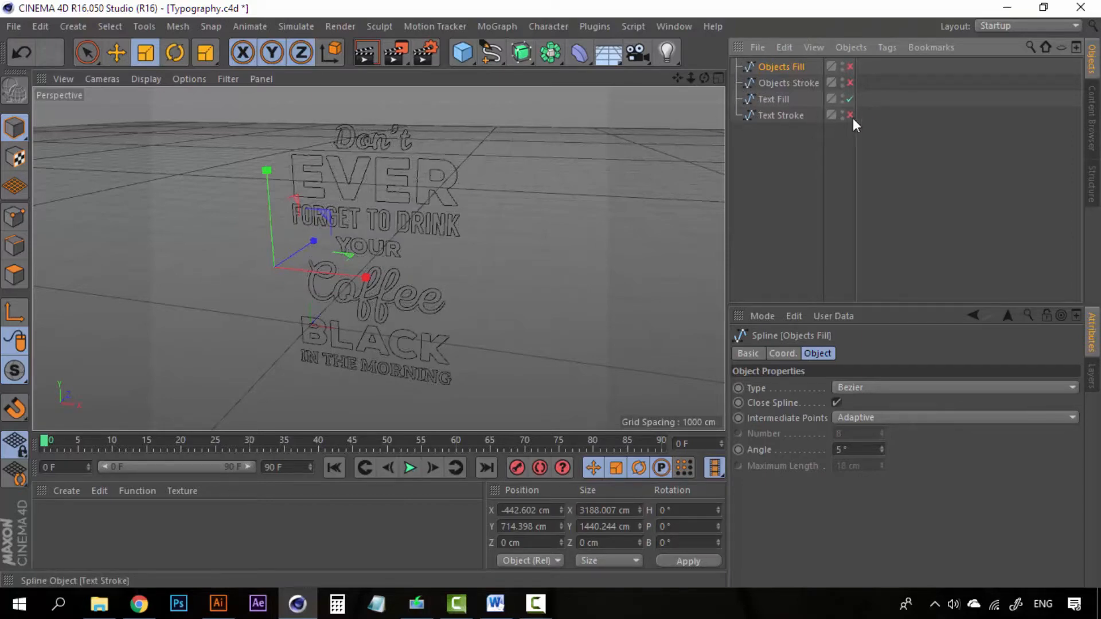
alt+drag(443, 221, 383, 261)
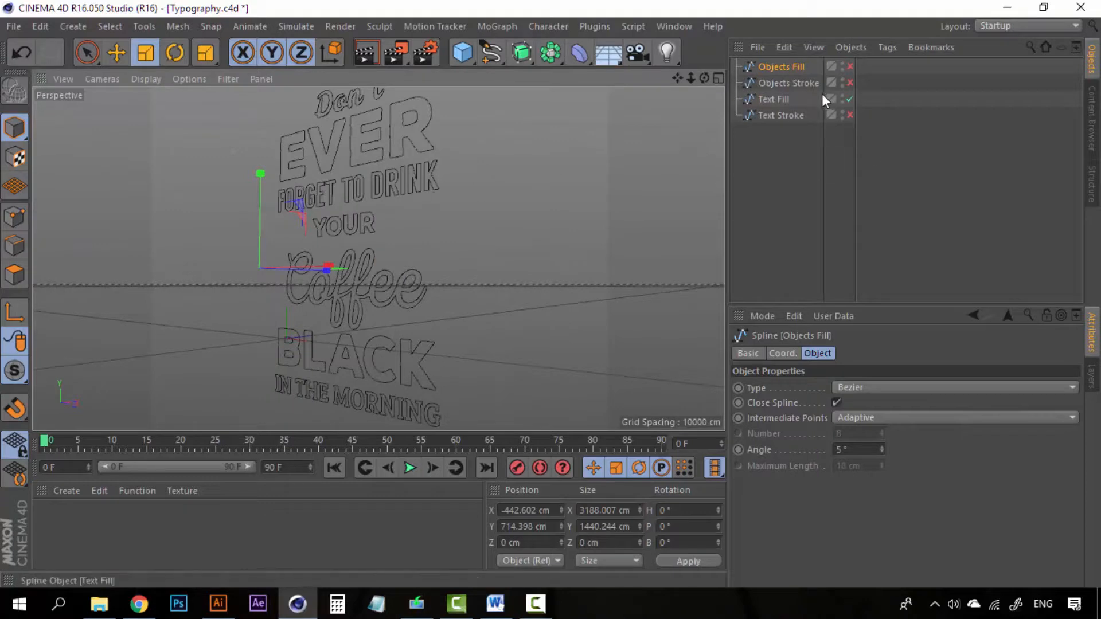
click(802, 84)
click(802, 98)
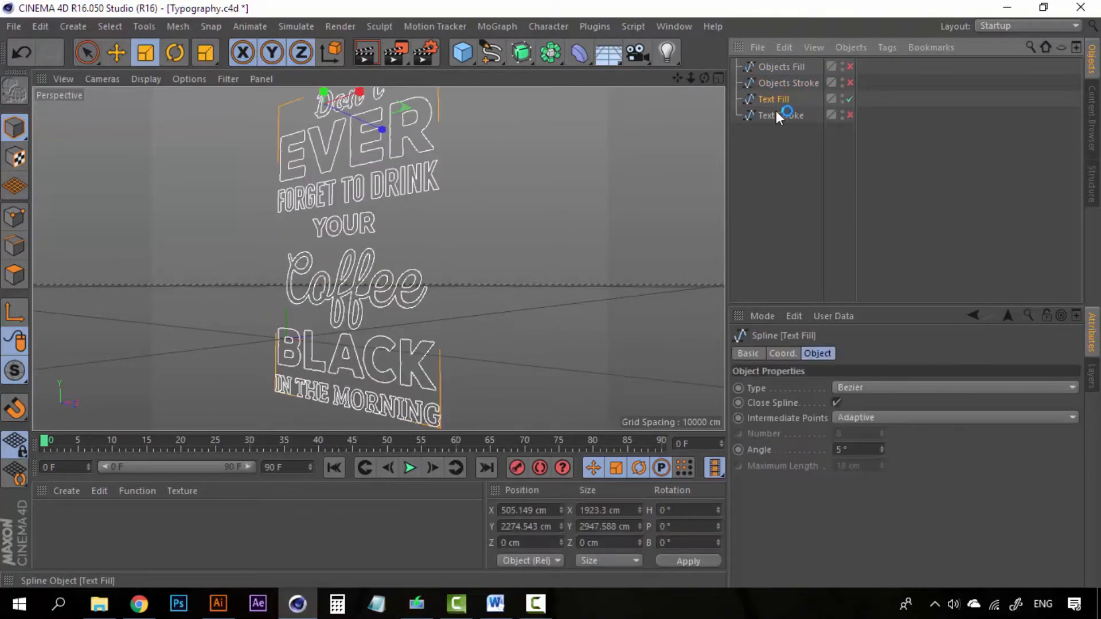
- Add an Extrude generator and place the Text Fill spline inside it
click(70, 25)
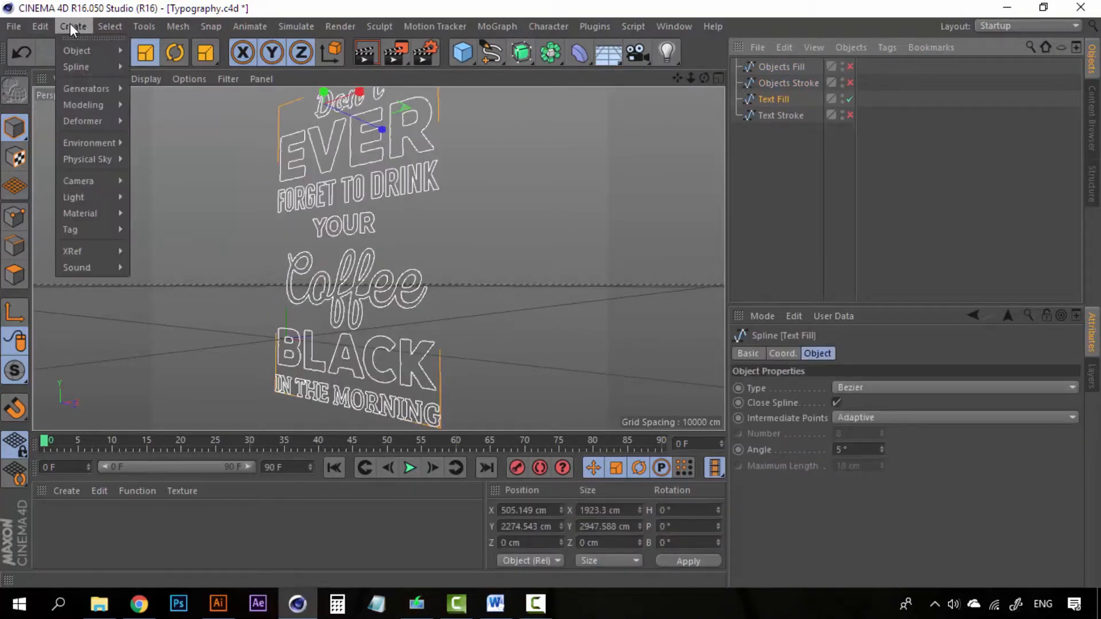
mouse_move(96, 89)
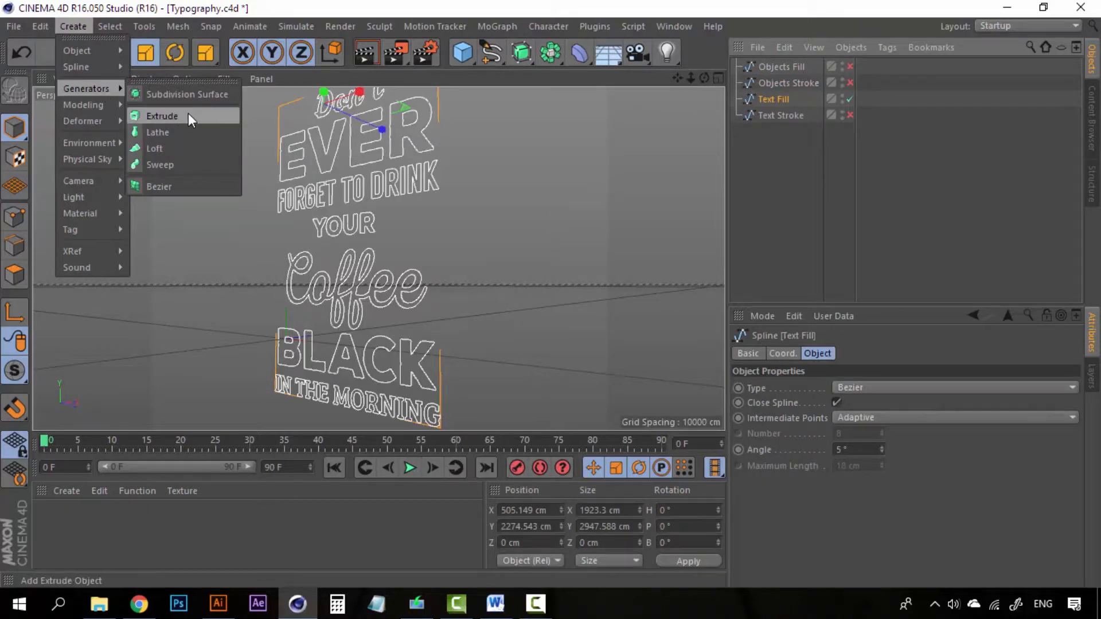
click(160, 116)
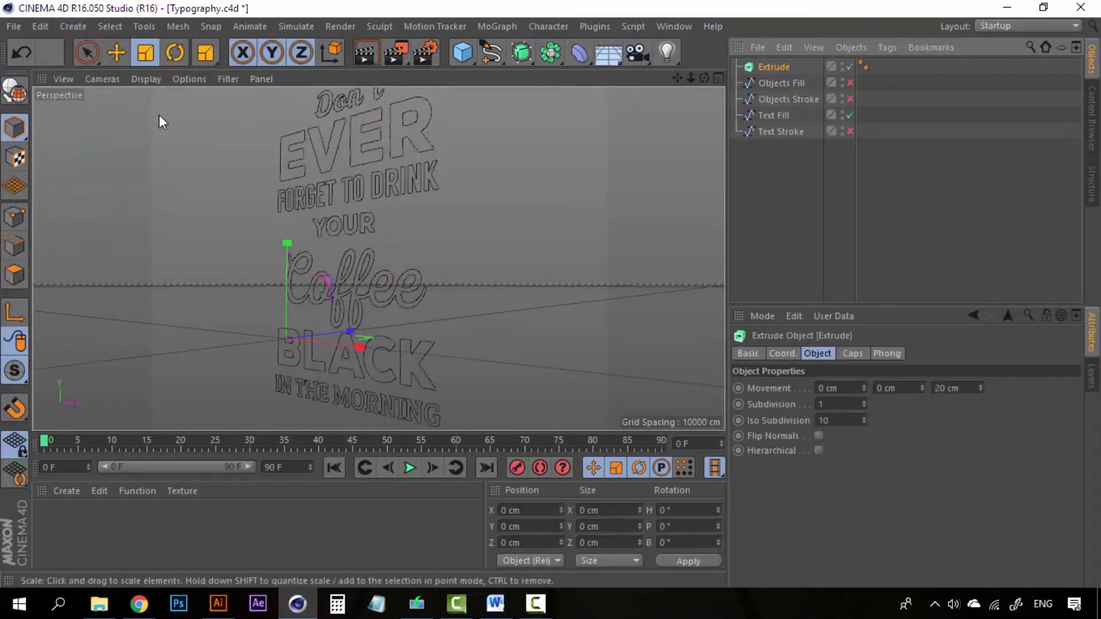
click(782, 117)
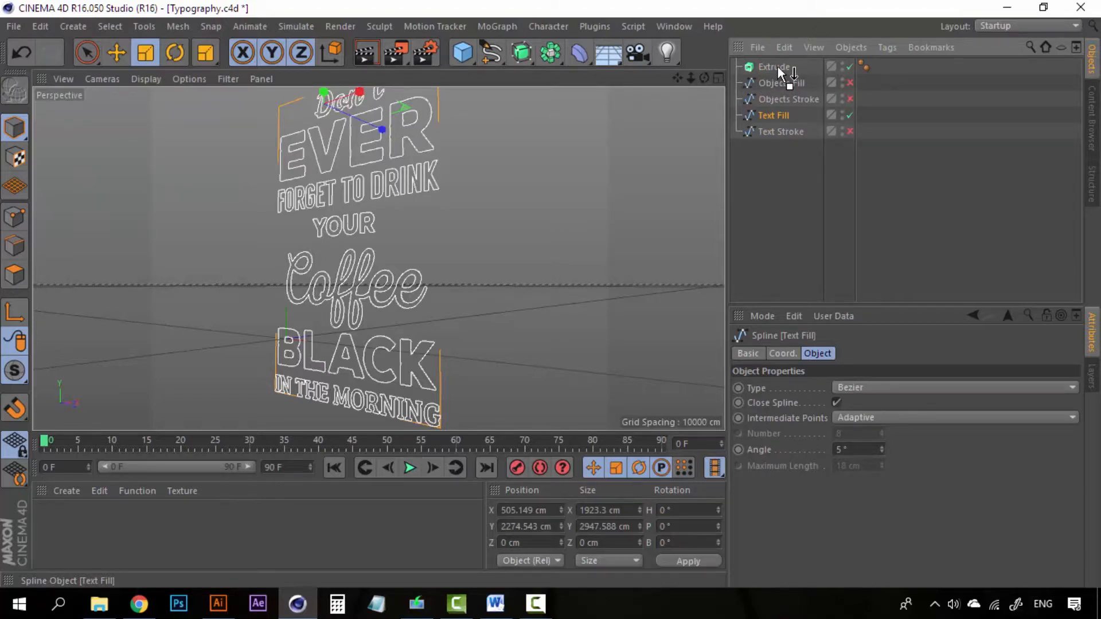
drag(781, 72, 786, 67)
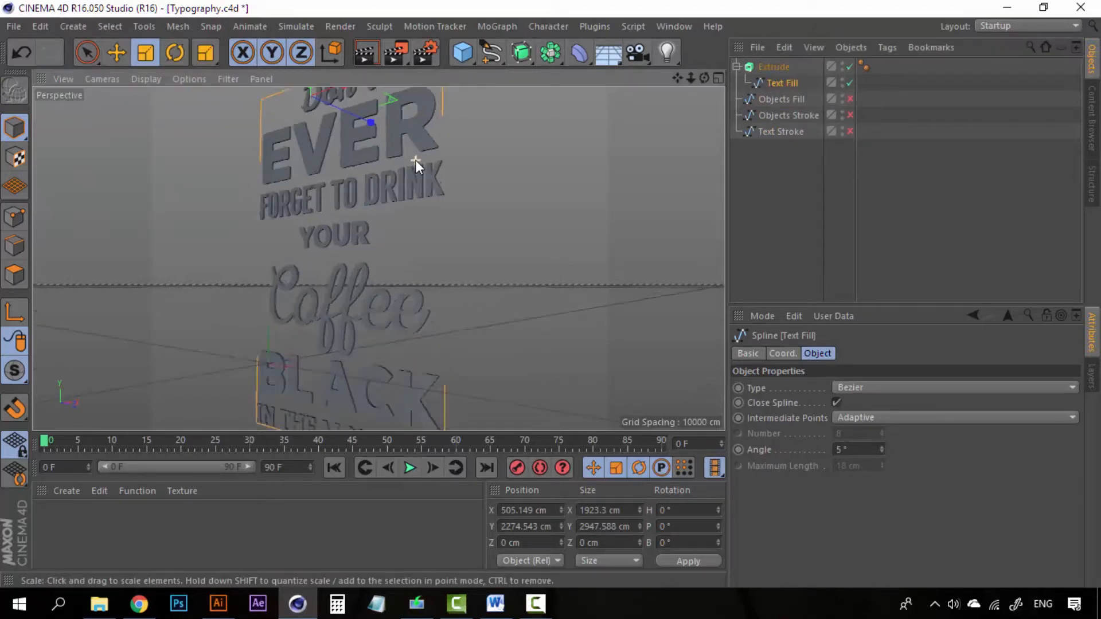
- Try a deeper Z extrusion, then undo back to 20 cm in the Extrude's object properties
scroll(421, 165, down, 10)
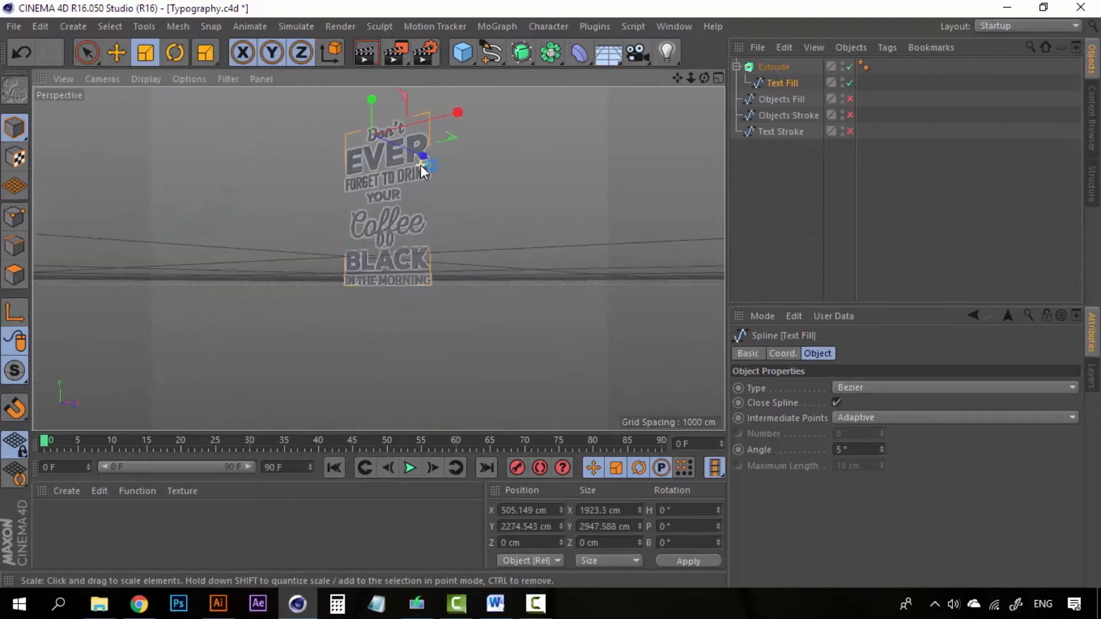
scroll(420, 165, up, 5)
mouse_move(438, 180)
alt+mouse_down()
mouse_move(426, 238)
mouse_move(430, 204)
alt+mouse_up()
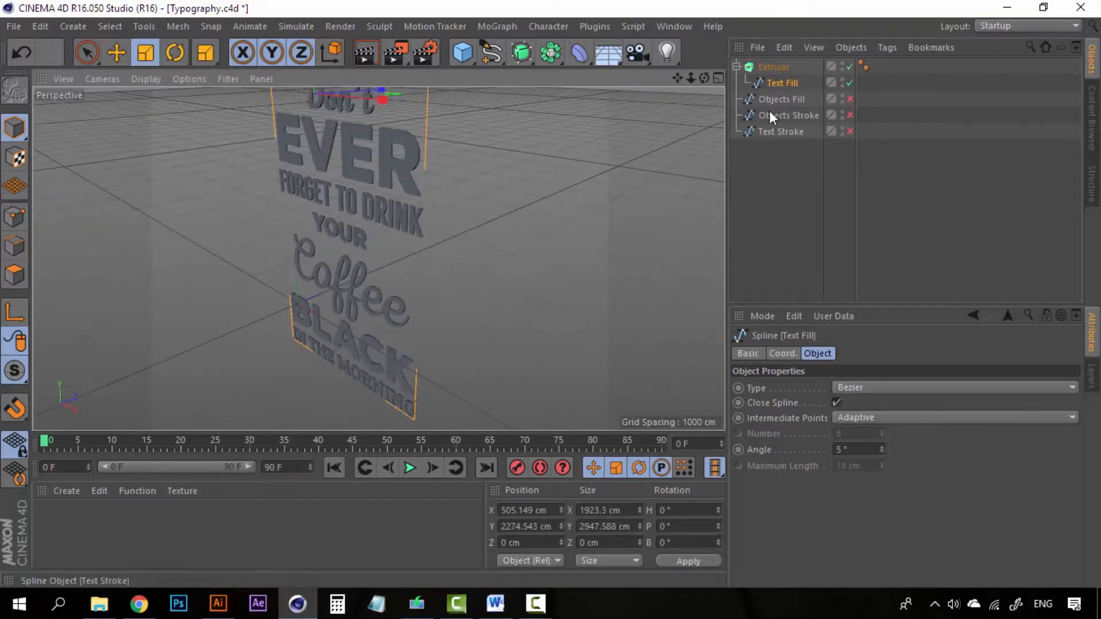
click(775, 67)
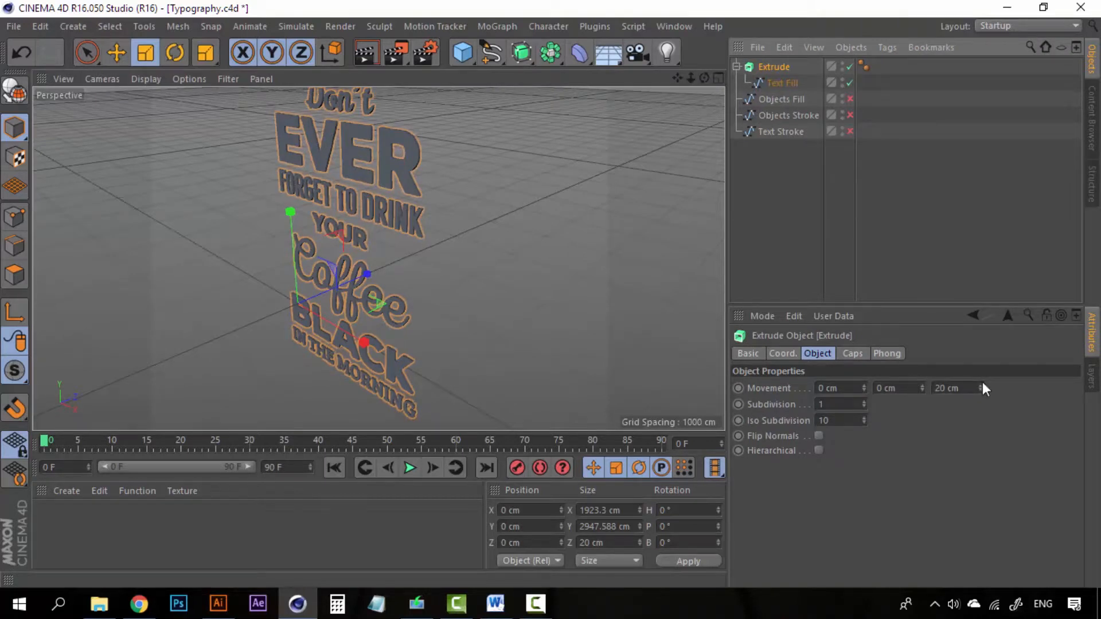
drag(980, 386, 980, 342)
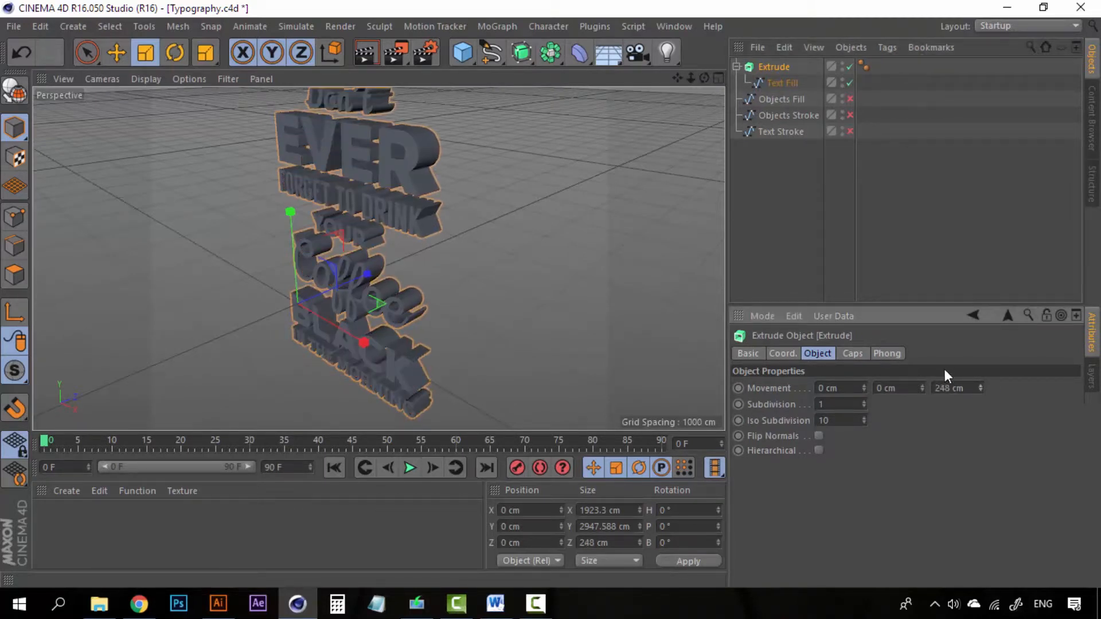
key(ctrl+z)
click(787, 81)
click(784, 66)
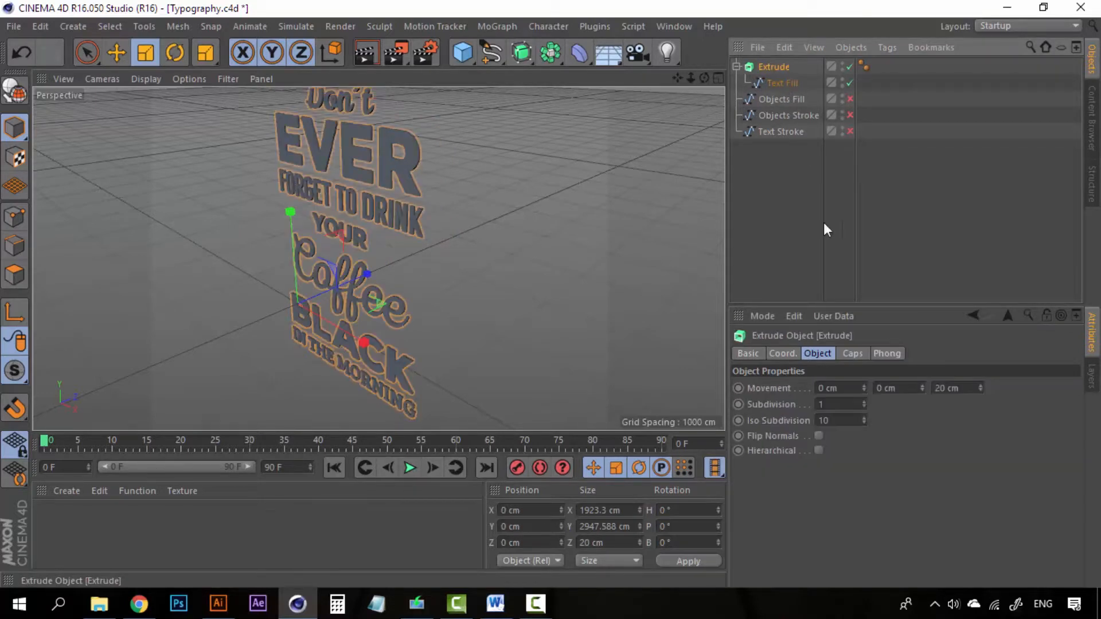
click(810, 353)
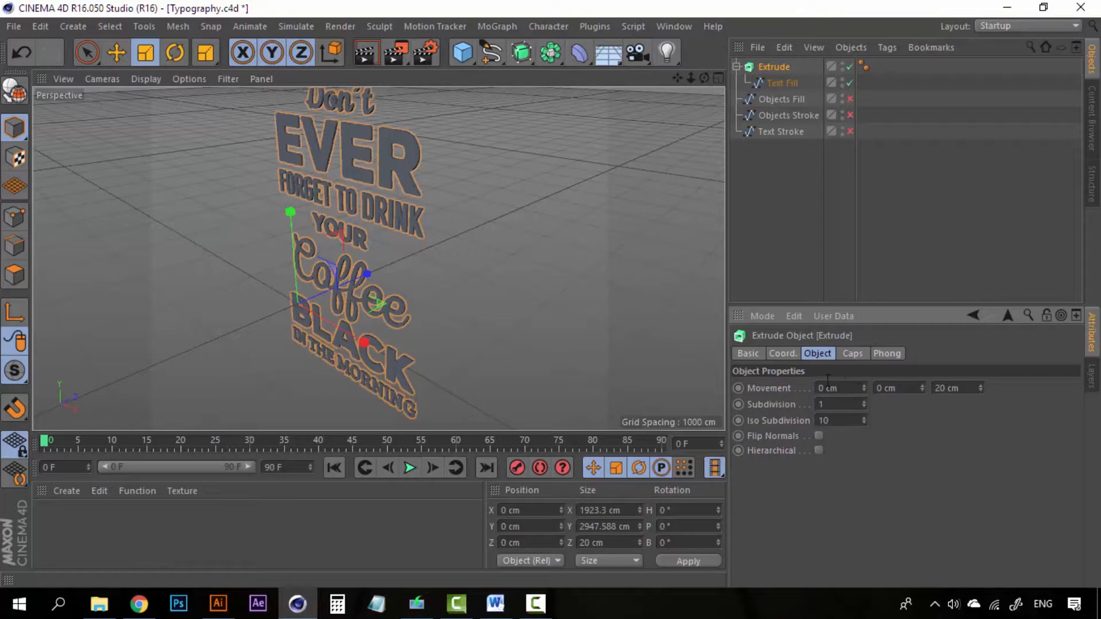
- Try extruding along X and then Y (83 cm), undoing both to flatten the text
drag(865, 388, 923, 388)
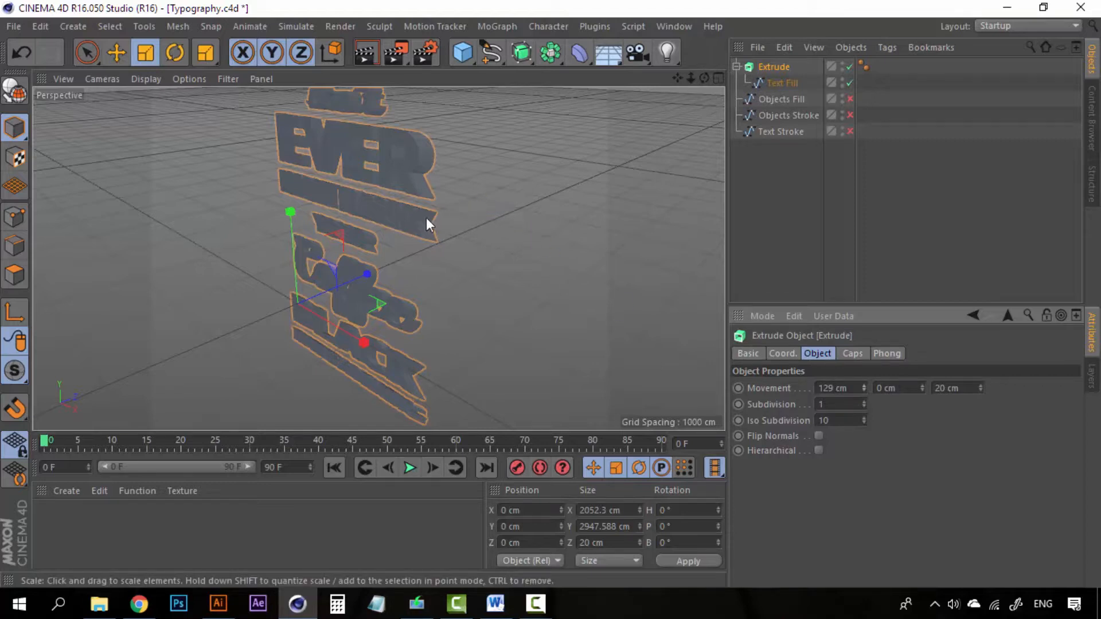
key(ctrl+z)
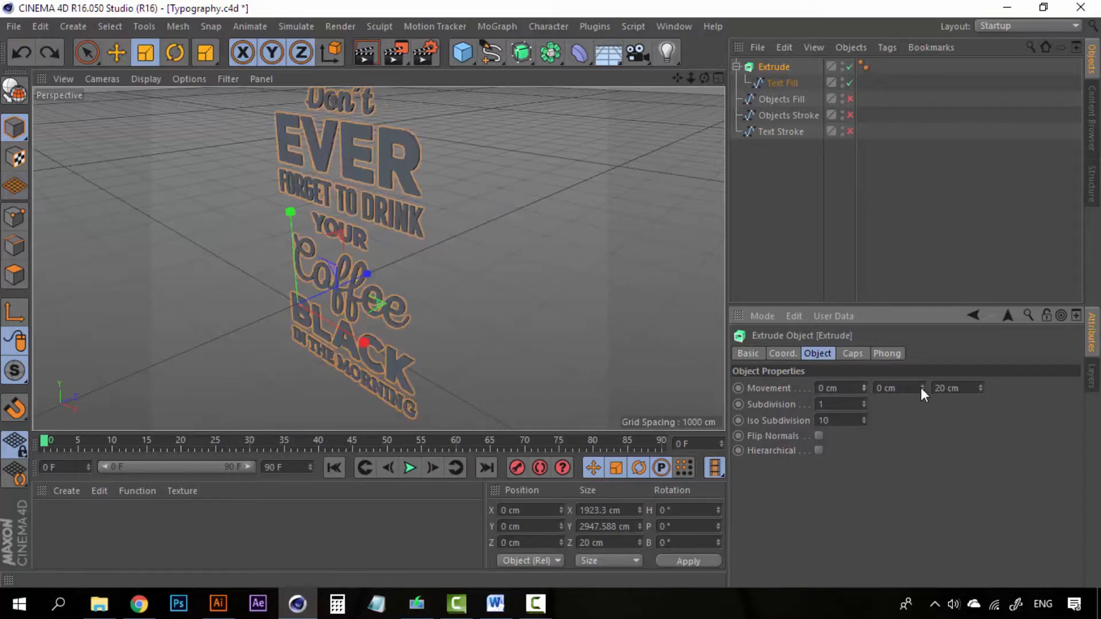
drag(922, 388, 922, 339)
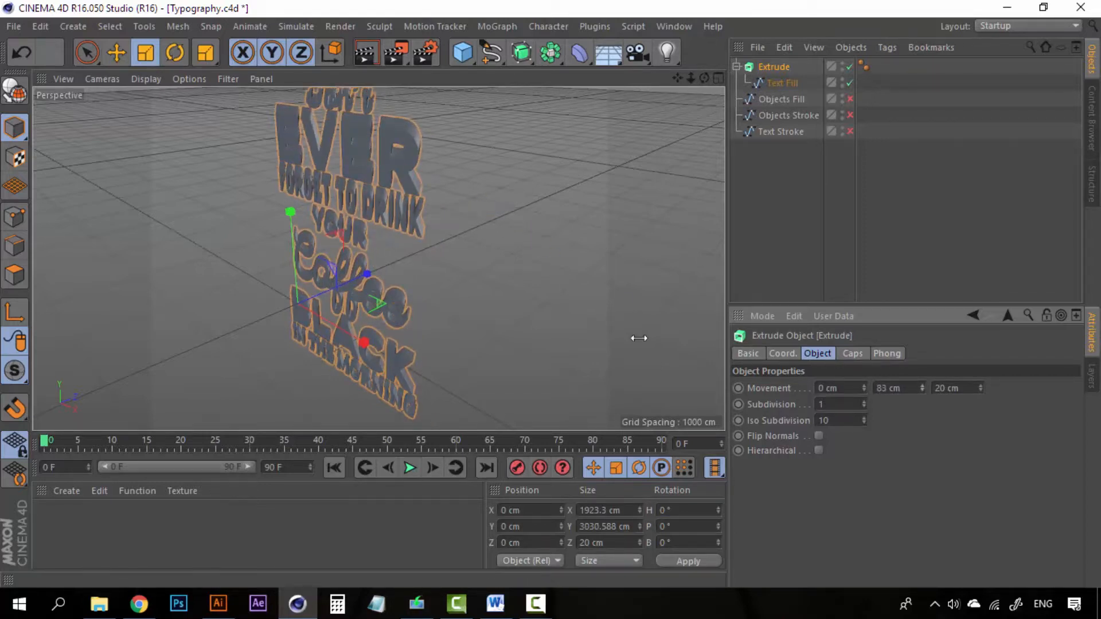
alt+drag(454, 234, 509, 147)
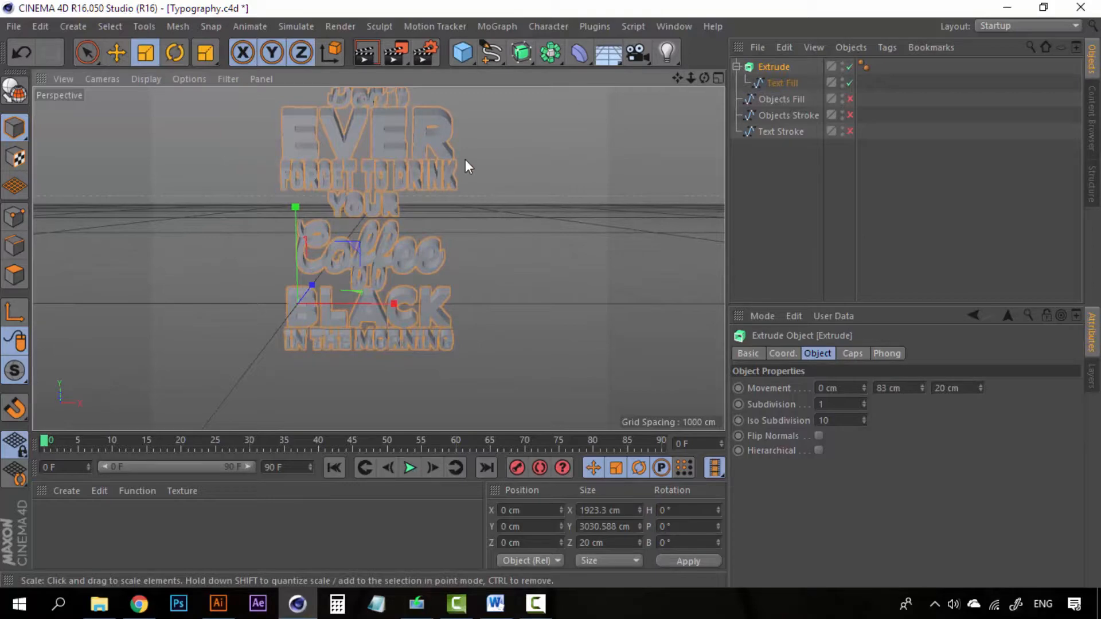
alt+drag(469, 182, 397, 213)
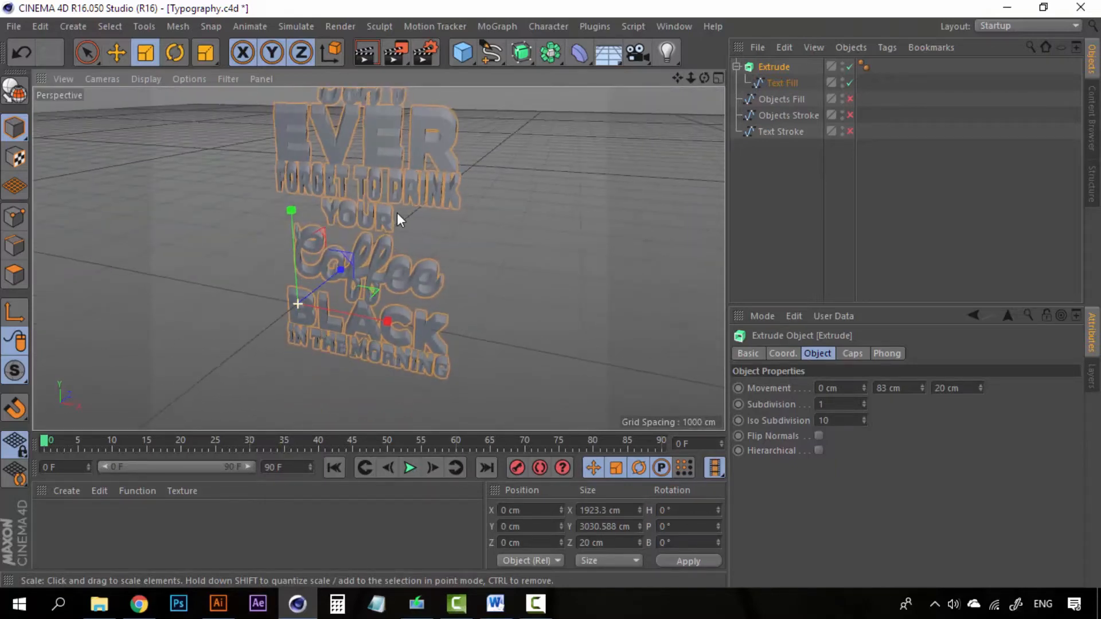
key(ctrl+z)
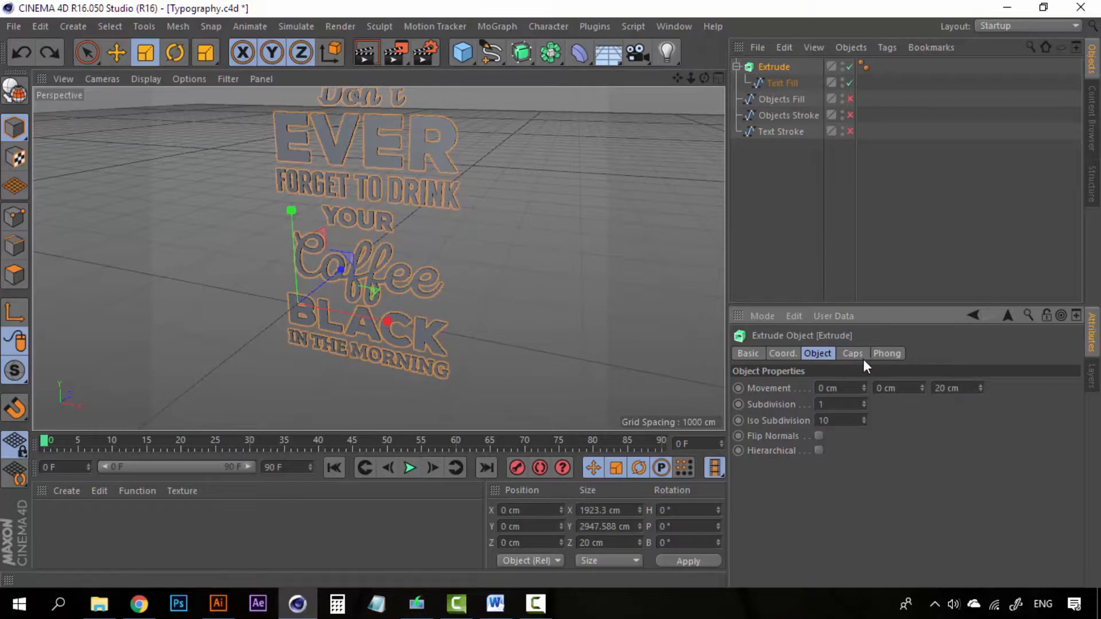
- Drag the Z extrusion depth up to about 212 cm while checking from the side
drag(981, 387, 981, 357)
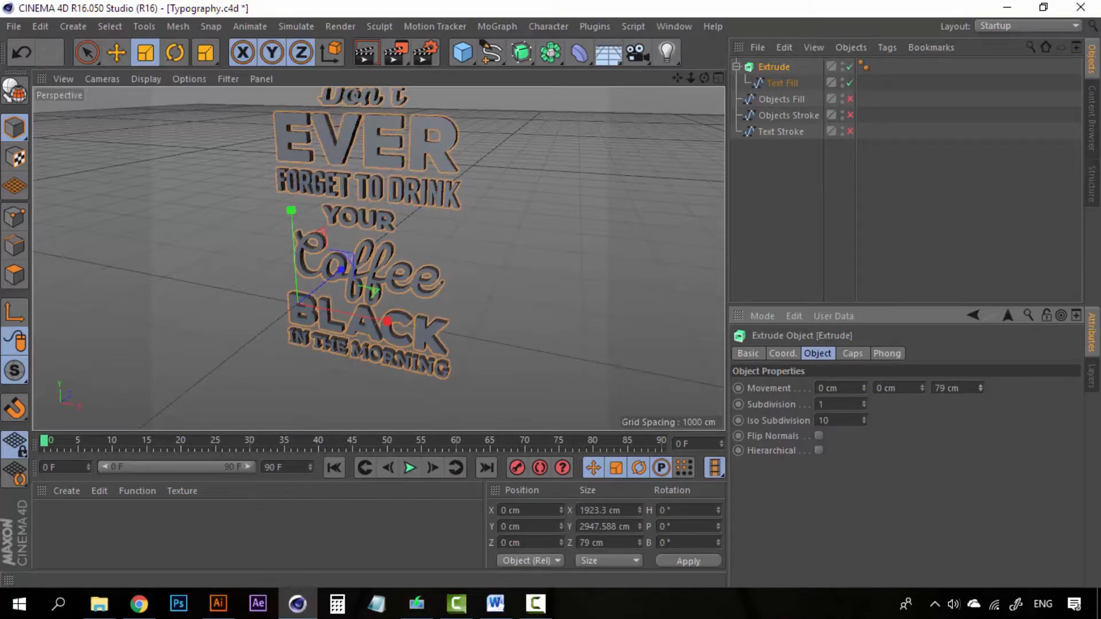
alt+drag(482, 158, 430, 177)
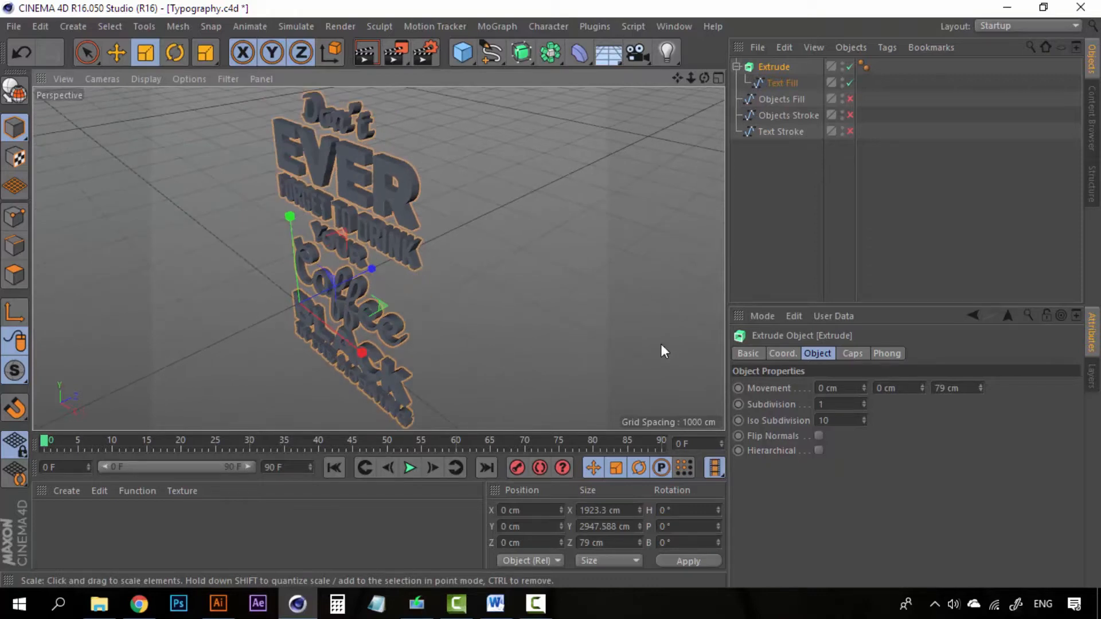
mouse_move(981, 389)
mouse_down()
mouse_move(981, 372)
mouse_move(984, 384)
mouse_up()
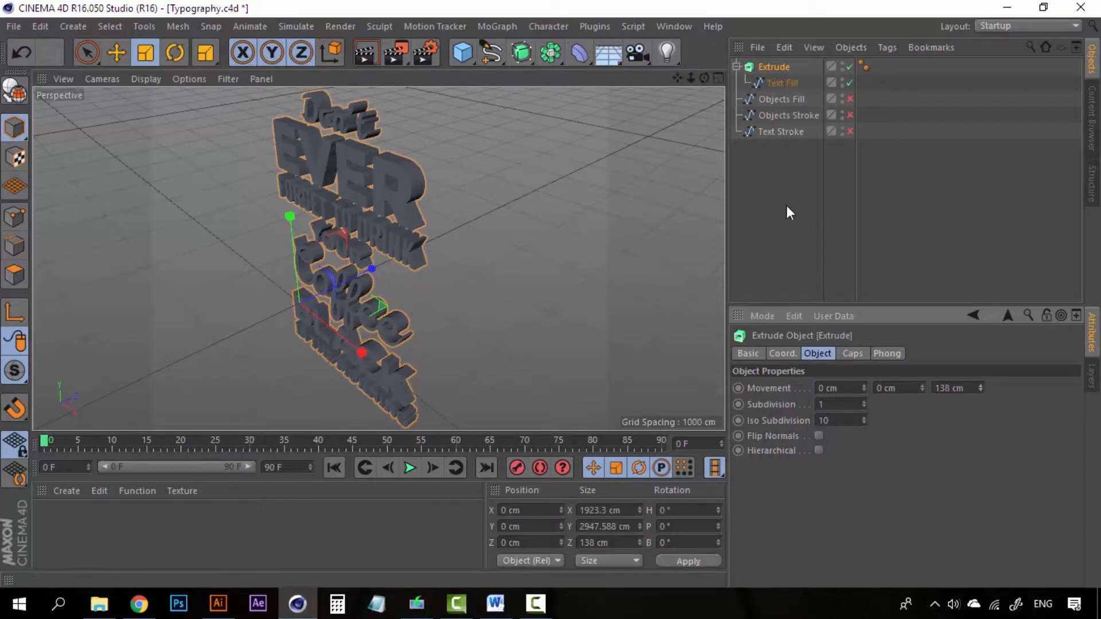
drag(979, 389, 980, 375)
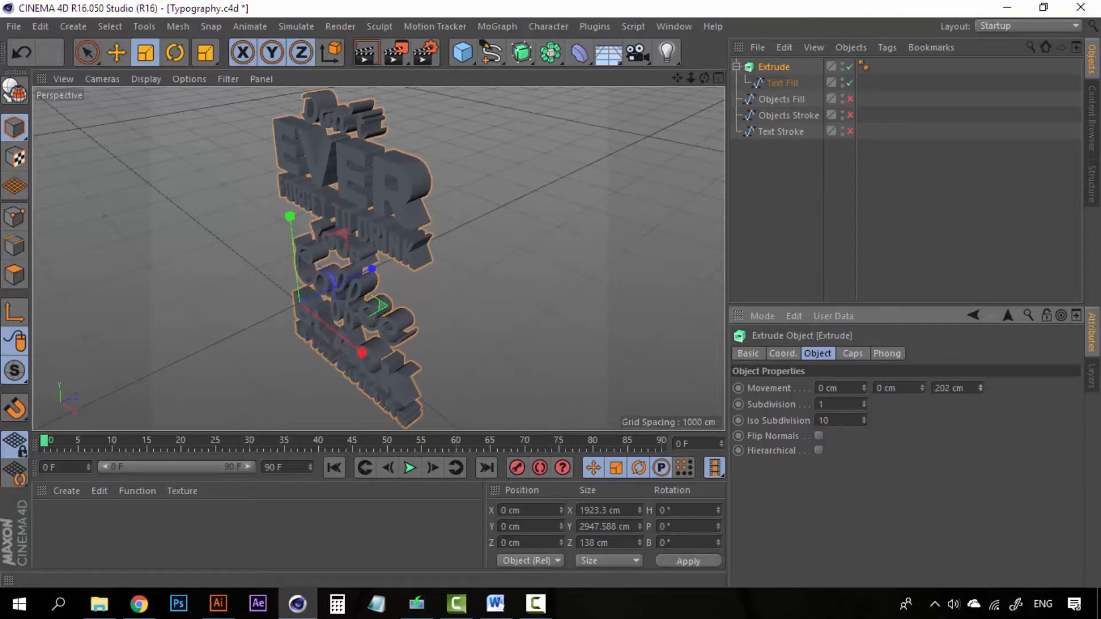
alt+drag(438, 316, 398, 276)
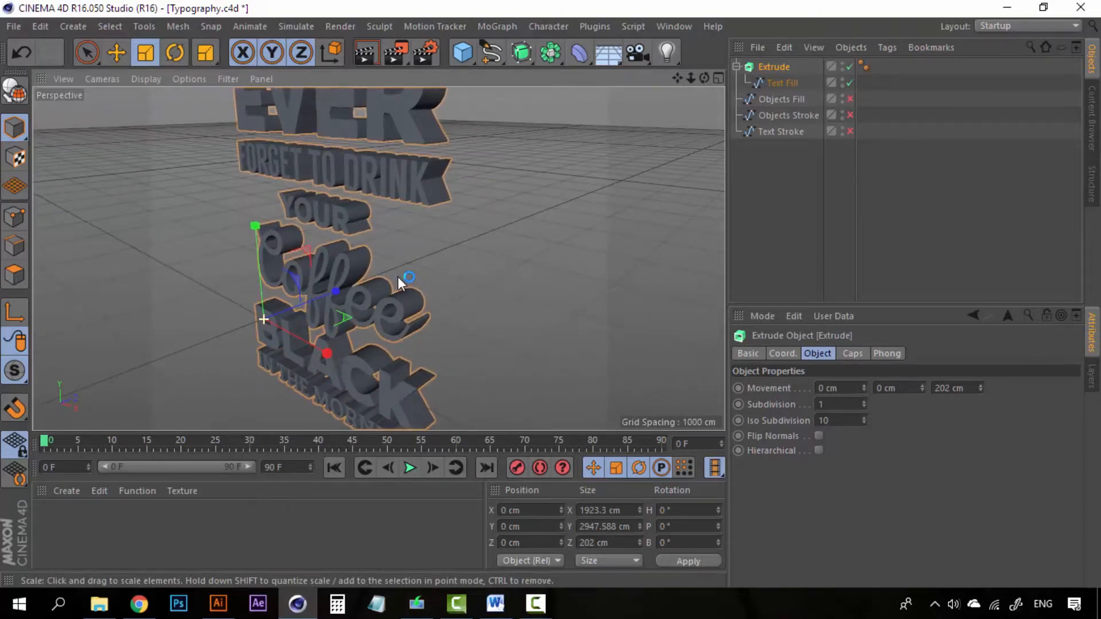
drag(980, 389, 982, 383)
- Enter exactly 225 cm for the Z depth and orbit to inspect the letters
double_click(946, 388)
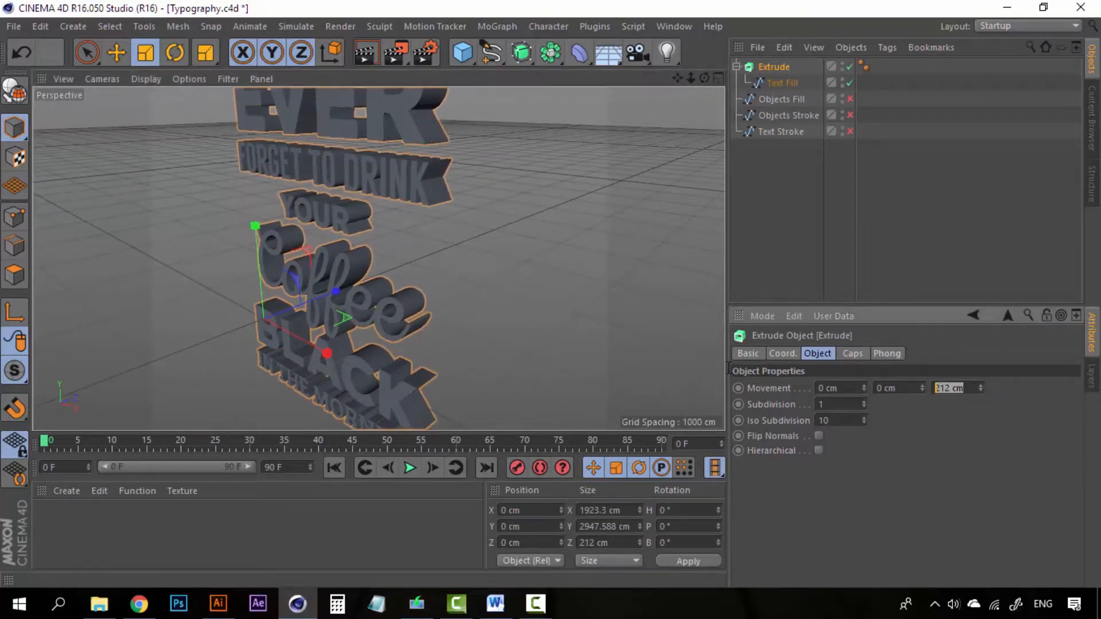
text(2255)
key(BackSpace)
key(Return)
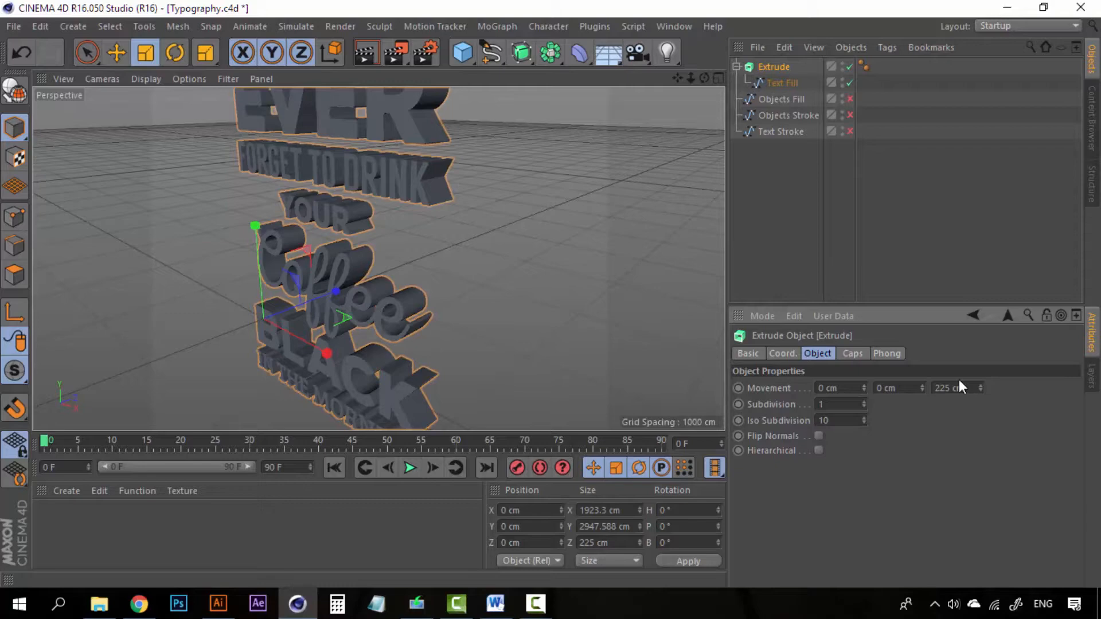
alt+drag(416, 162, 435, 176)
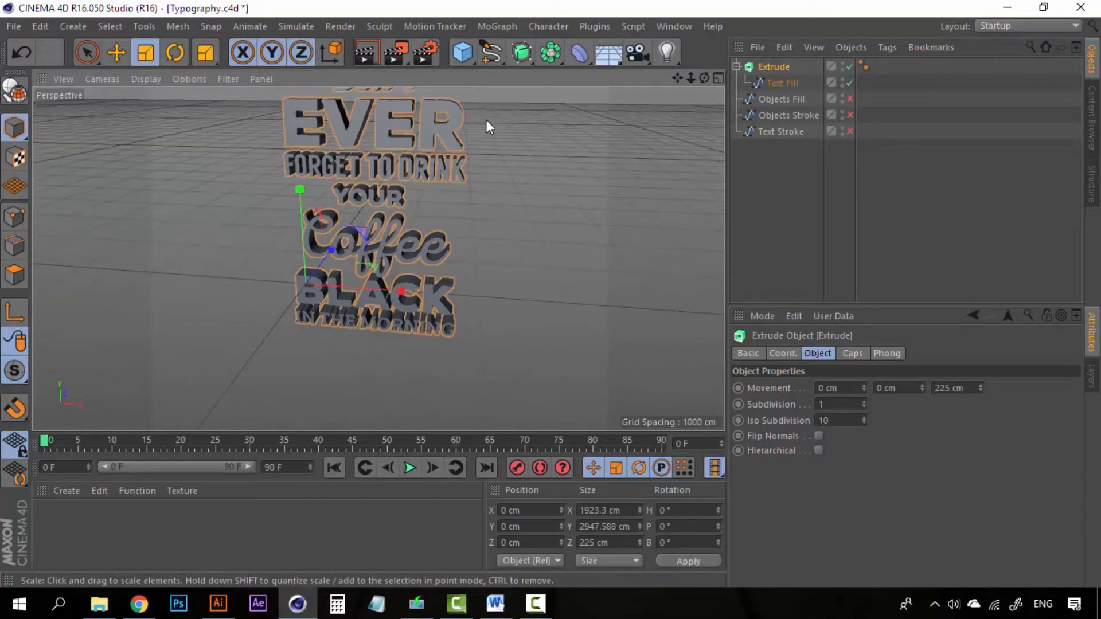
alt+drag(486, 122, 453, 214)
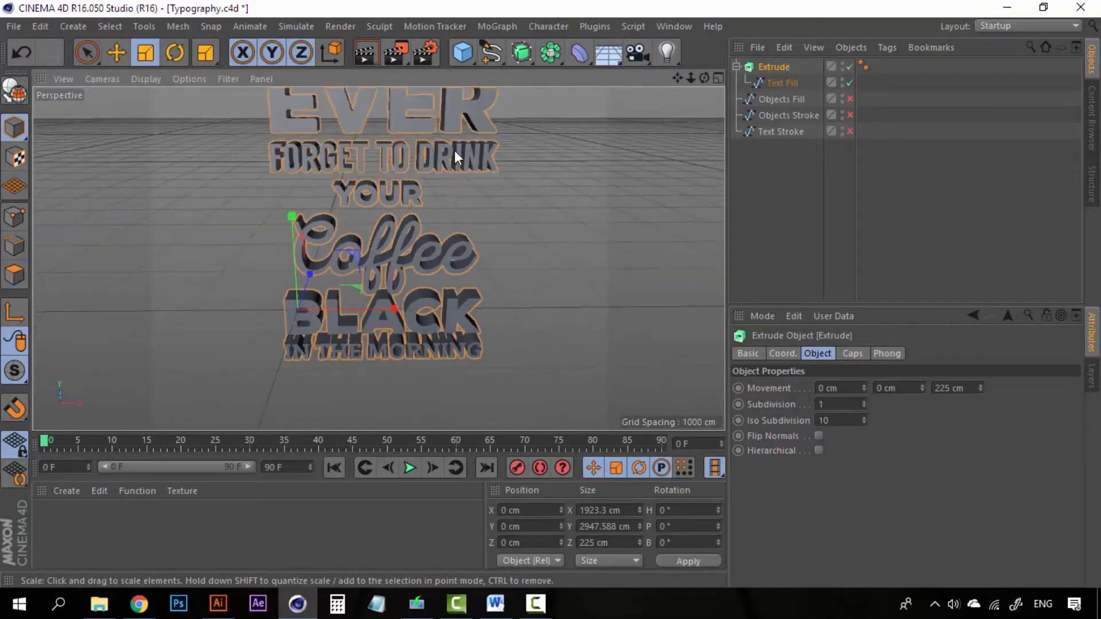
alt+drag(455, 150, 365, 173)
alt+drag(436, 243, 487, 243)
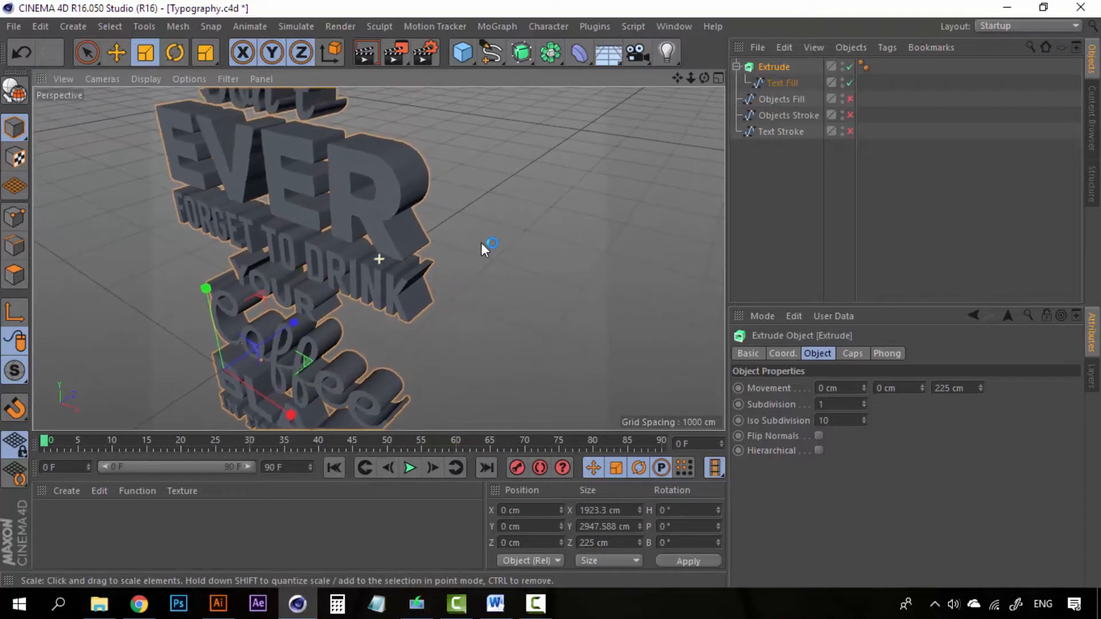
- Switch the Extrude's front (Start) cap to Fillet Cap in the Caps settings
click(853, 354)
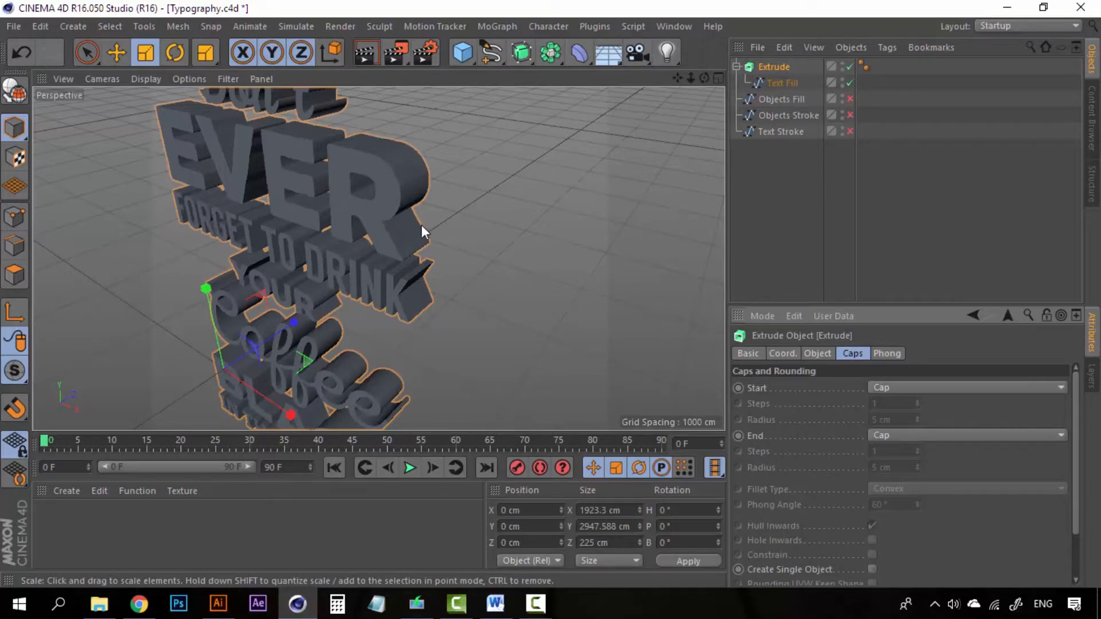
alt+drag(421, 225, 481, 245)
scroll(370, 226, up, 5)
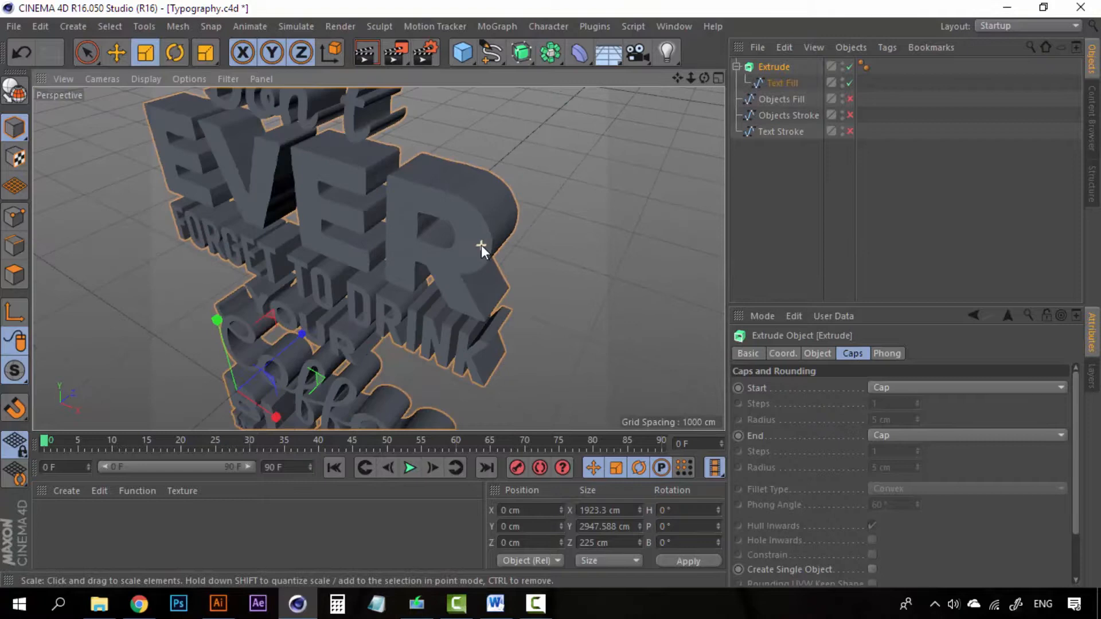
click(932, 389)
click(902, 456)
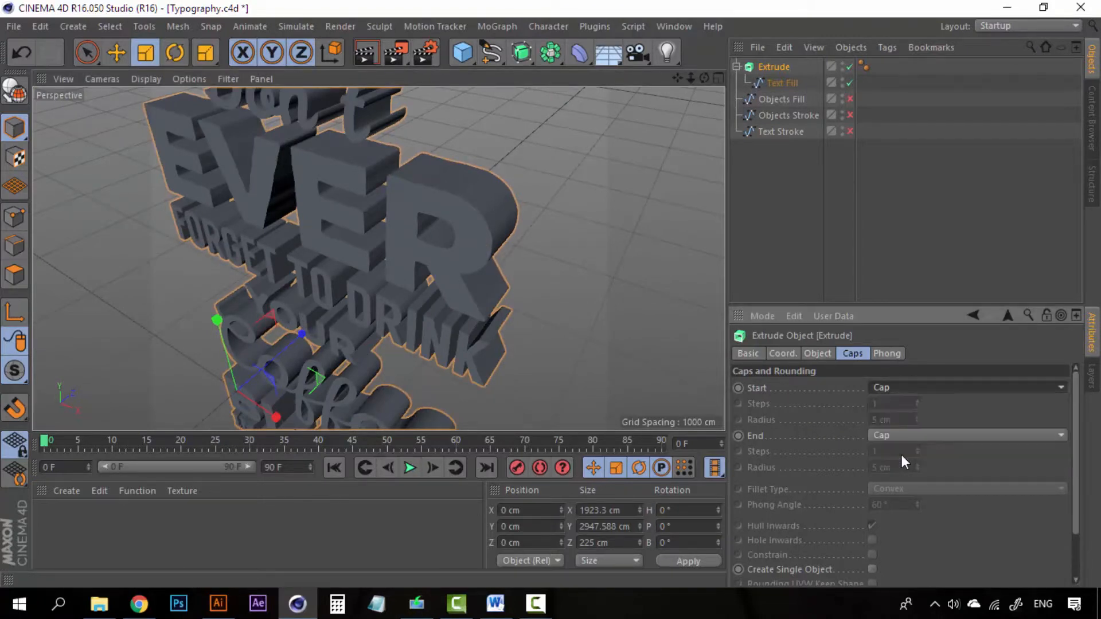
scroll(498, 230, up, 5)
scroll(498, 230, down, 3)
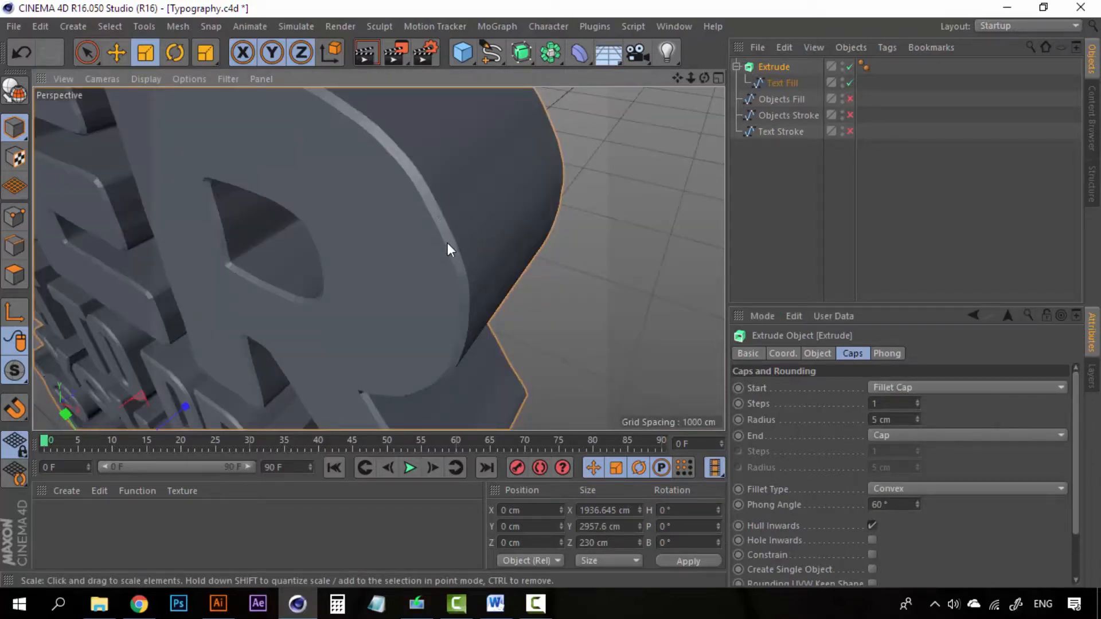
scroll(453, 252, down, 3)
alt+drag(443, 243, 468, 225)
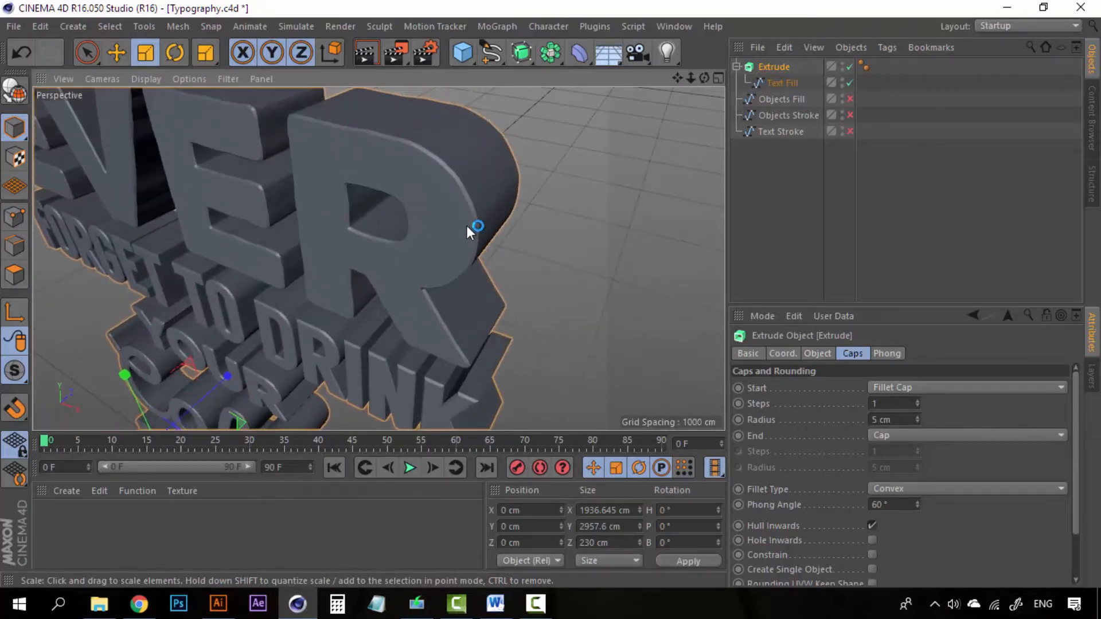
- Try front fillet radii from 6 to 15 cm, leaving 10 cm, and raise steps to 3
click(918, 417)
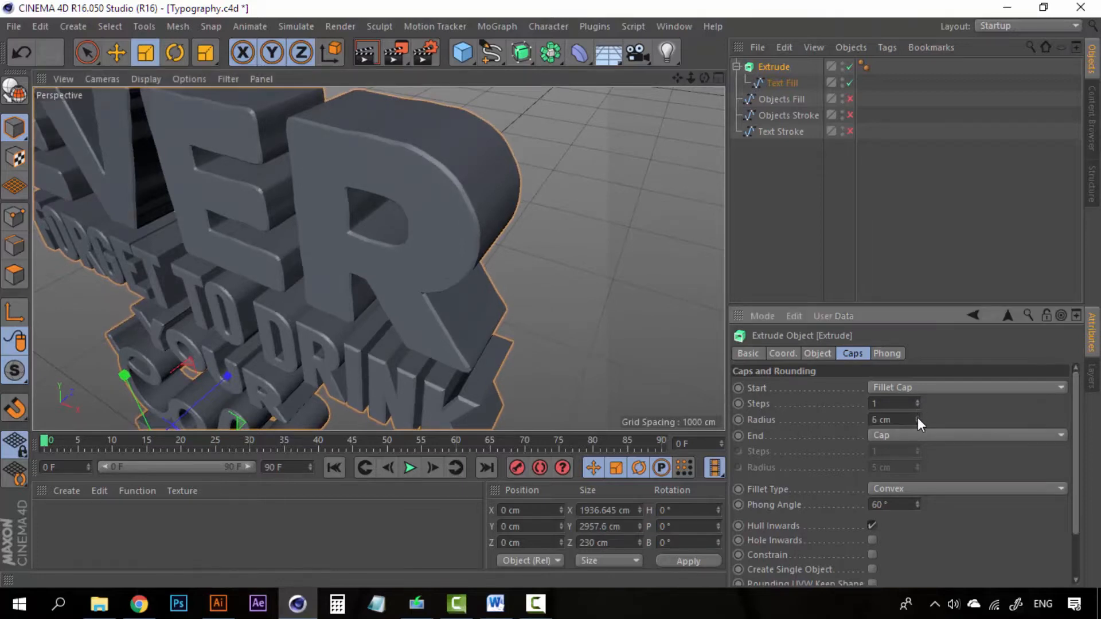
click(919, 417)
click(918, 417)
click(918, 418)
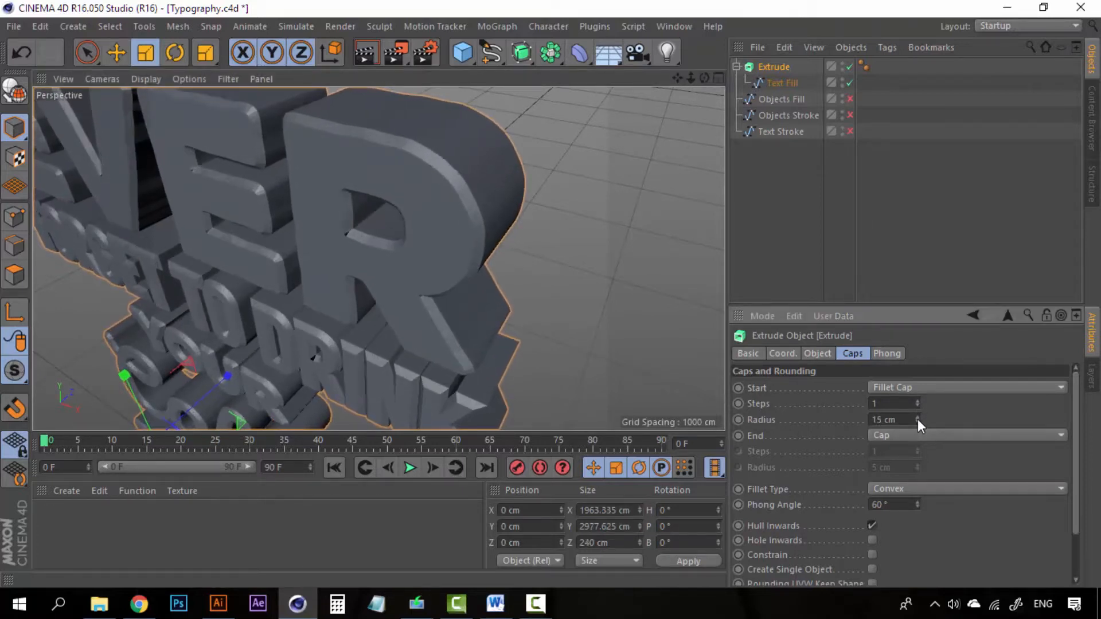
click(918, 423)
click(917, 423)
click(919, 423)
click(918, 423)
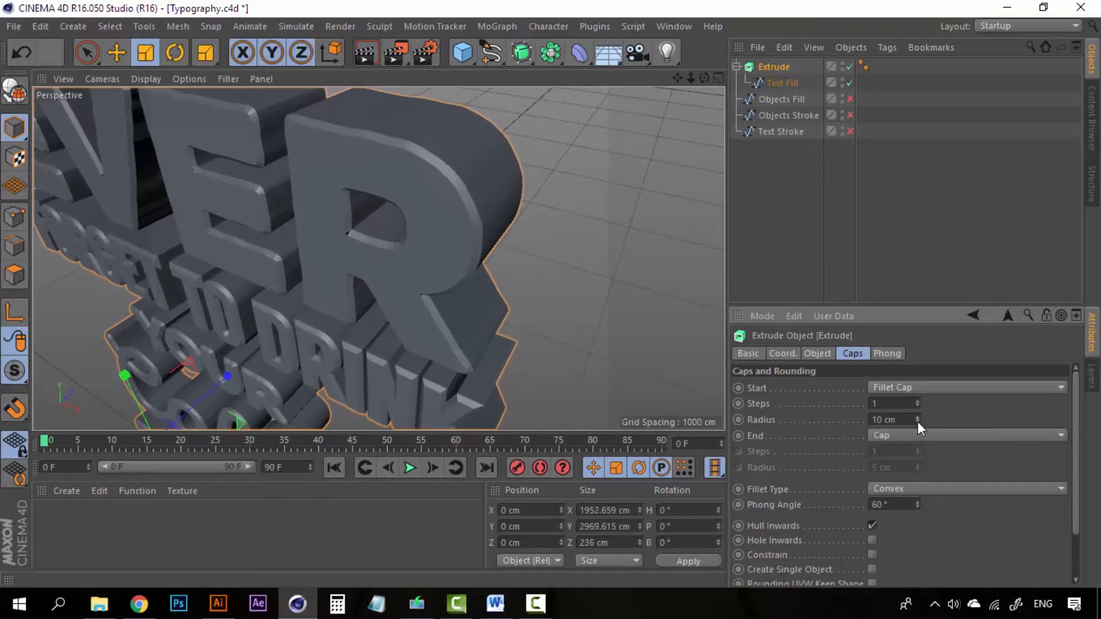
click(918, 423)
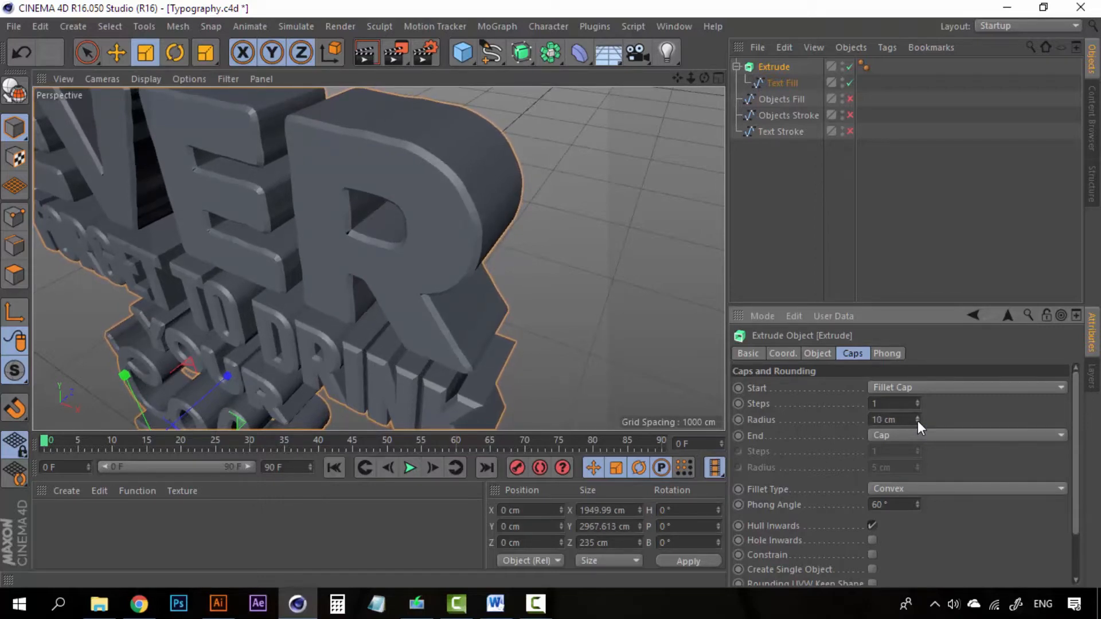
click(919, 401)
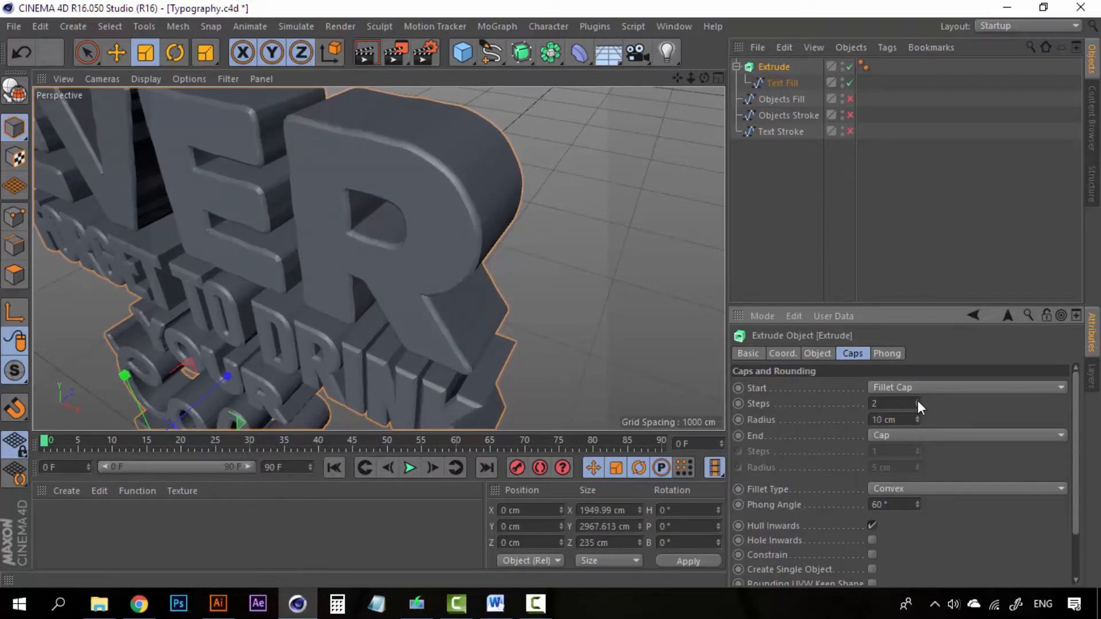
click(918, 402)
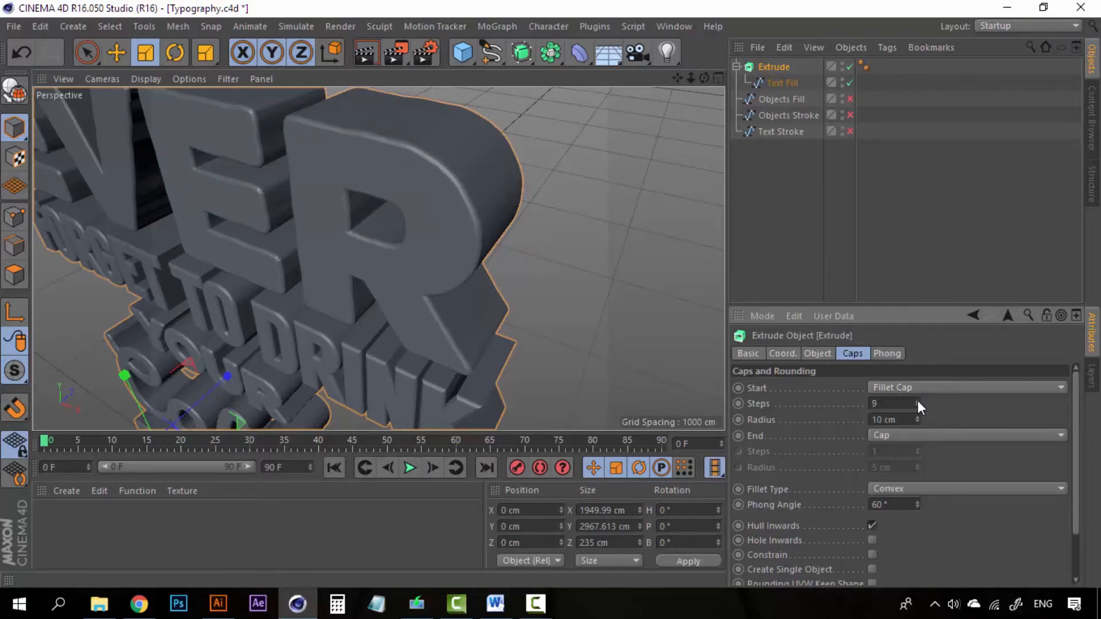
- Settle the front fillet at 3 steps and type a 15 cm radius
scroll(430, 173, up, 5)
scroll(455, 169, down, 3)
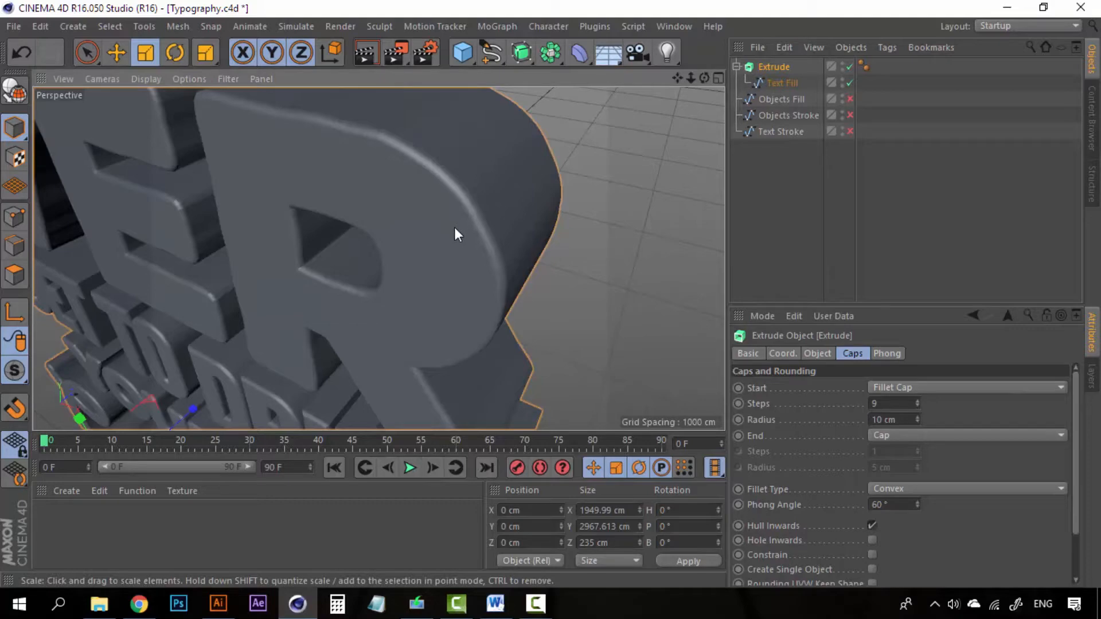
scroll(502, 199, down, 4)
scroll(505, 211, up, 4)
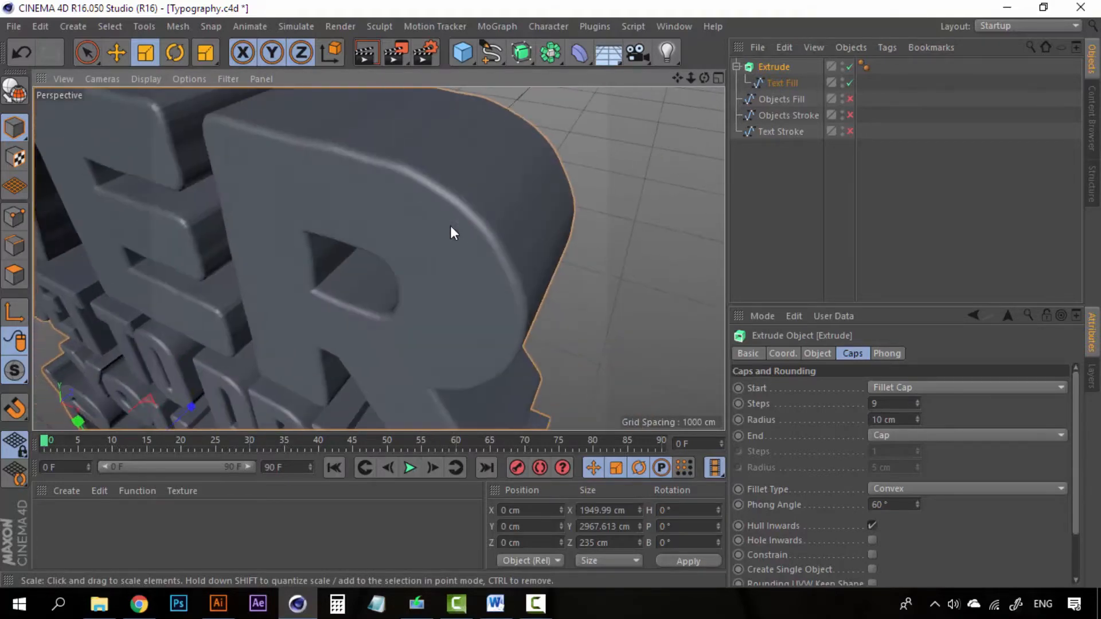
drag(920, 402, 919, 413)
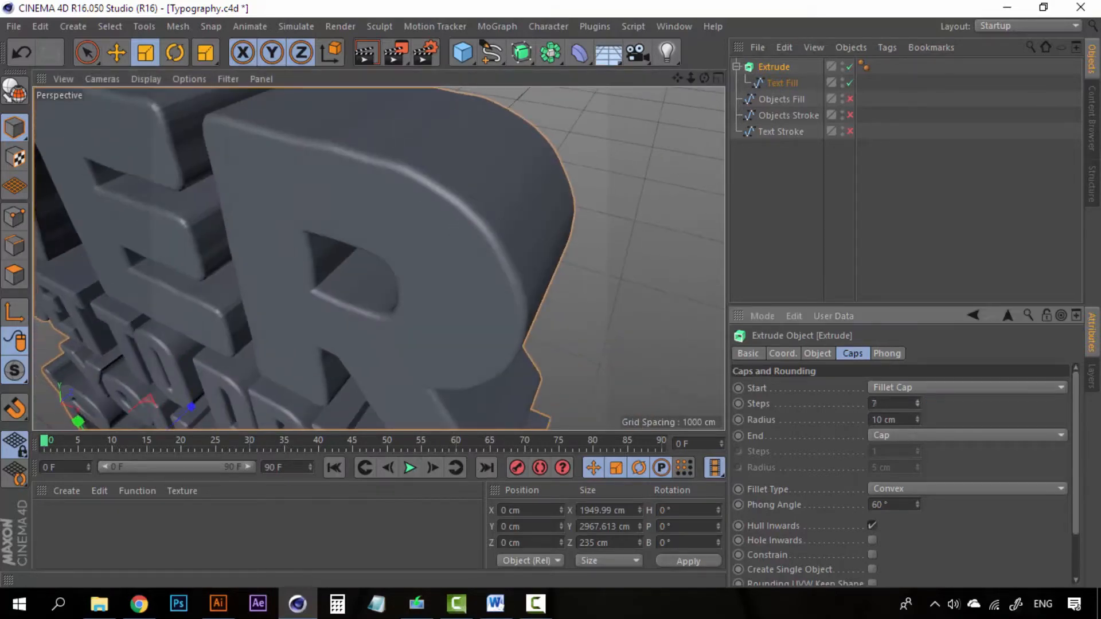
click(918, 405)
click(917, 405)
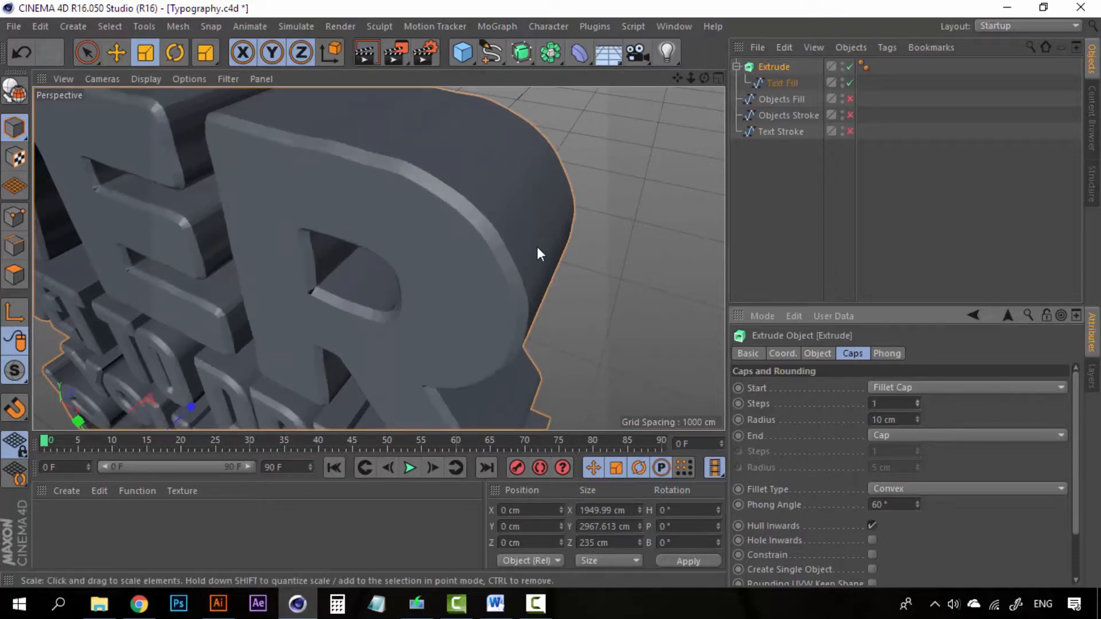
click(918, 400)
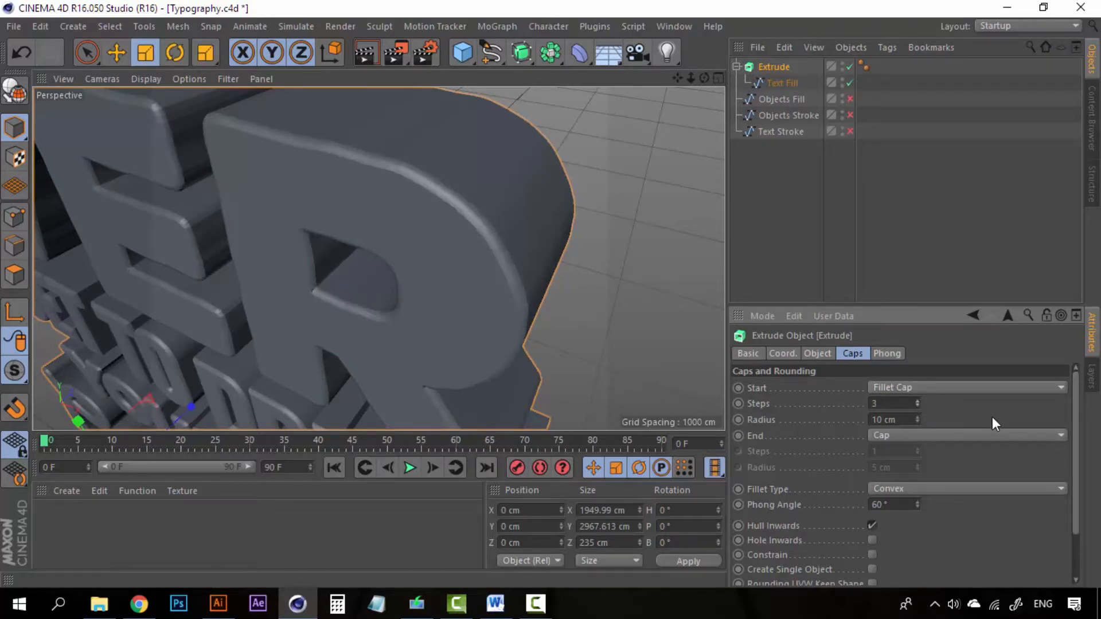
drag(919, 419, 830, 406)
text(15)
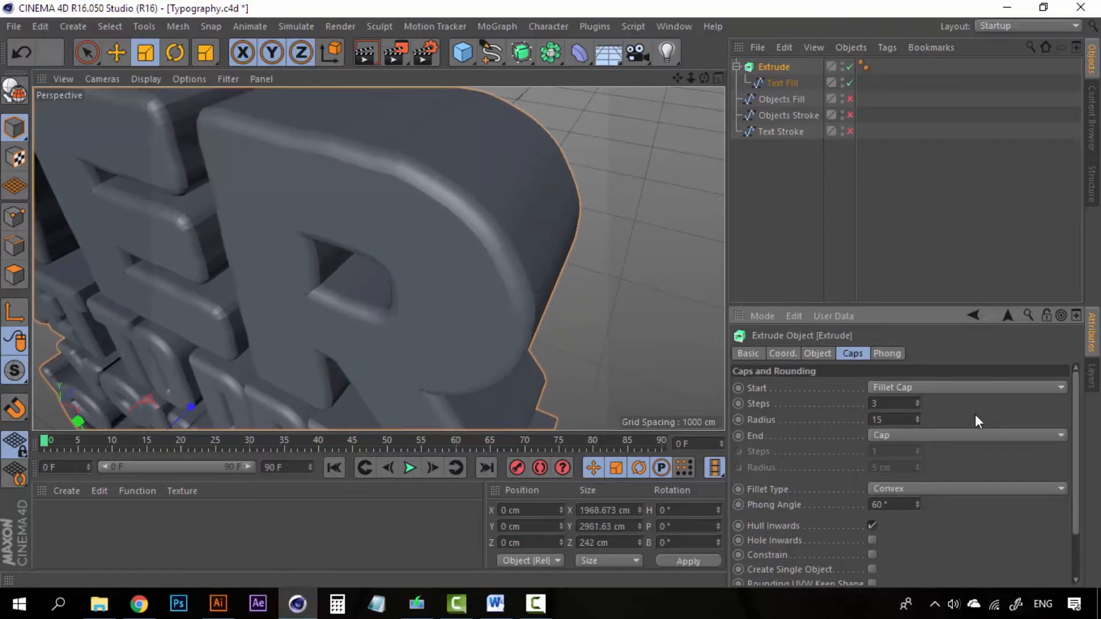
key(Return)
scroll(377, 247, down, 5)
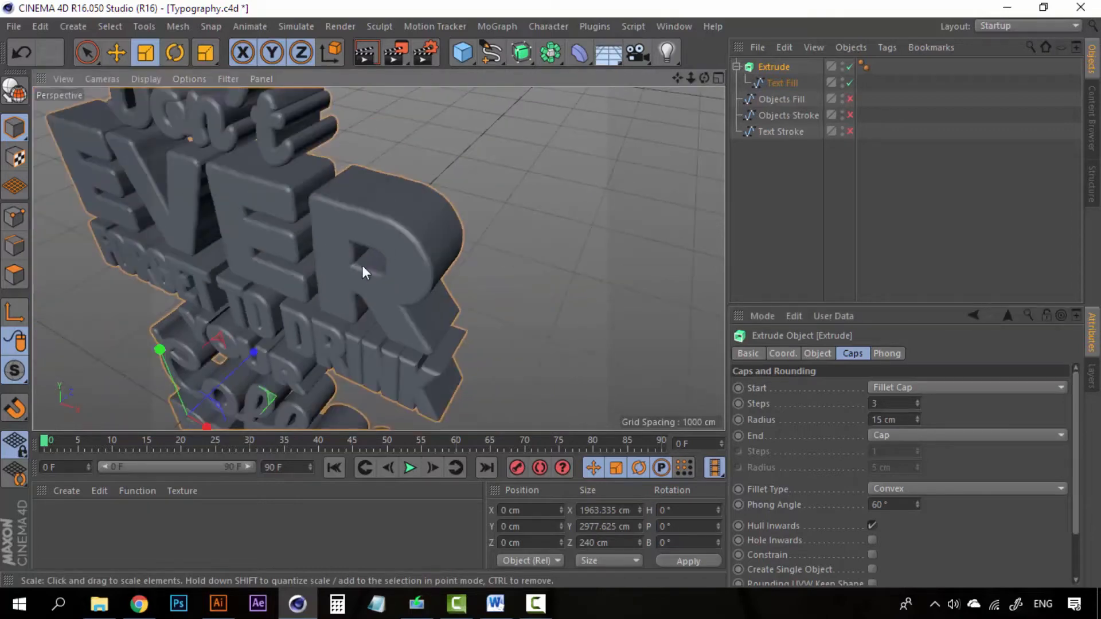
- Set the End cap to Fillet Cap with 3 steps and a 15 cm radius
alt+drag(326, 261, 247, 222)
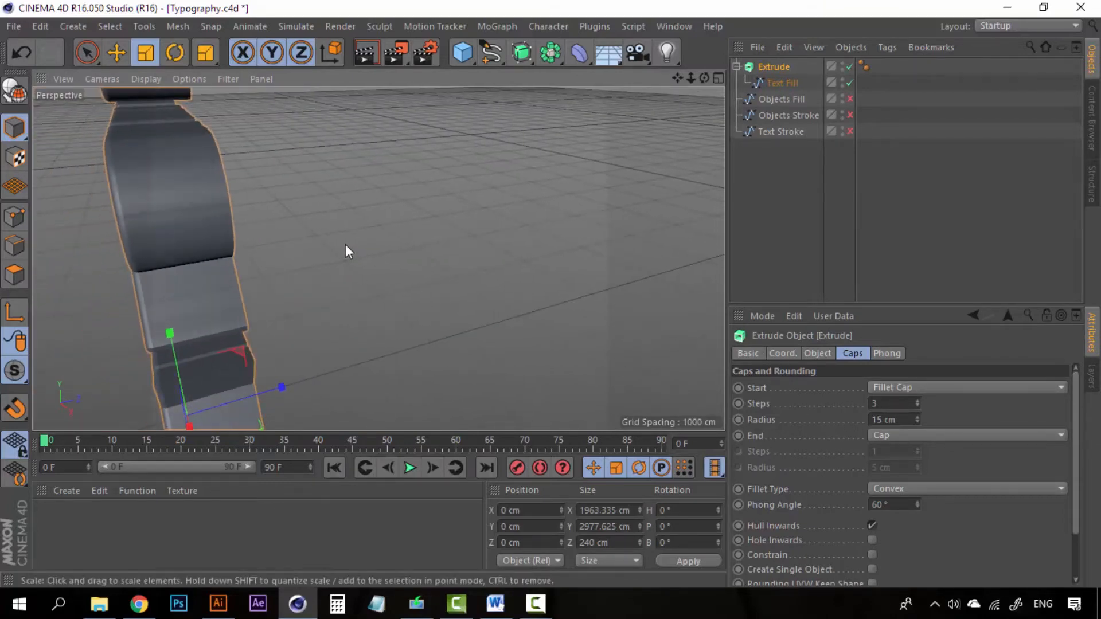
mouse_move(343, 245)
alt+mouse_down()
mouse_move(316, 251)
mouse_move(291, 217)
mouse_move(421, 198)
mouse_move(347, 247)
mouse_move(346, 216)
mouse_move(397, 193)
mouse_move(397, 219)
mouse_move(342, 225)
mouse_move(415, 200)
mouse_move(356, 224)
mouse_move(290, 216)
mouse_move(409, 251)
mouse_move(359, 239)
alt+mouse_up()
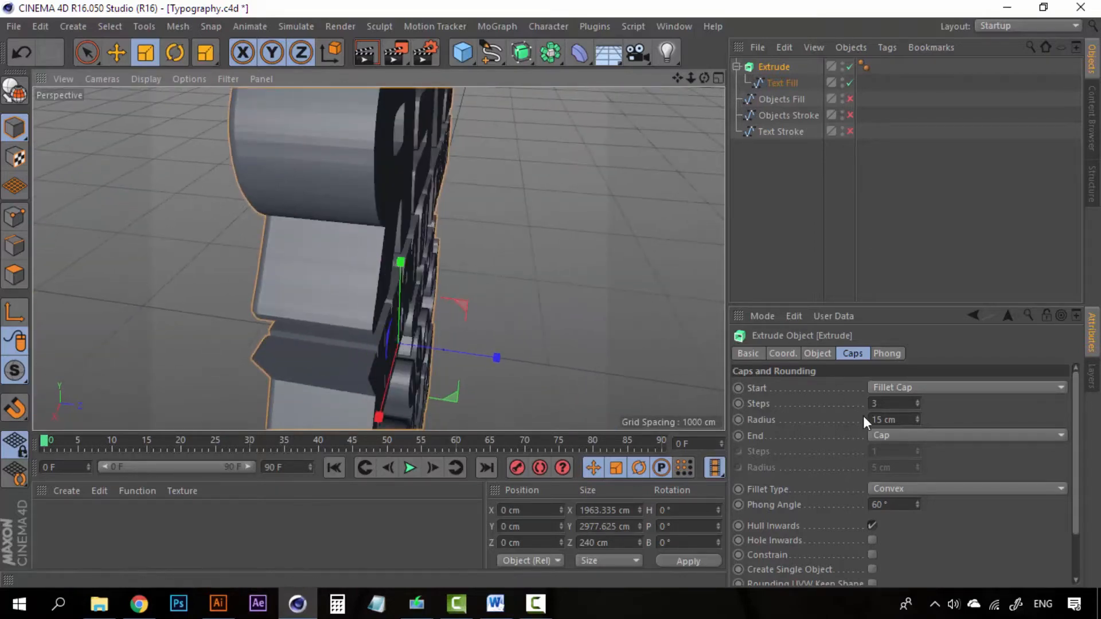
click(893, 433)
click(902, 505)
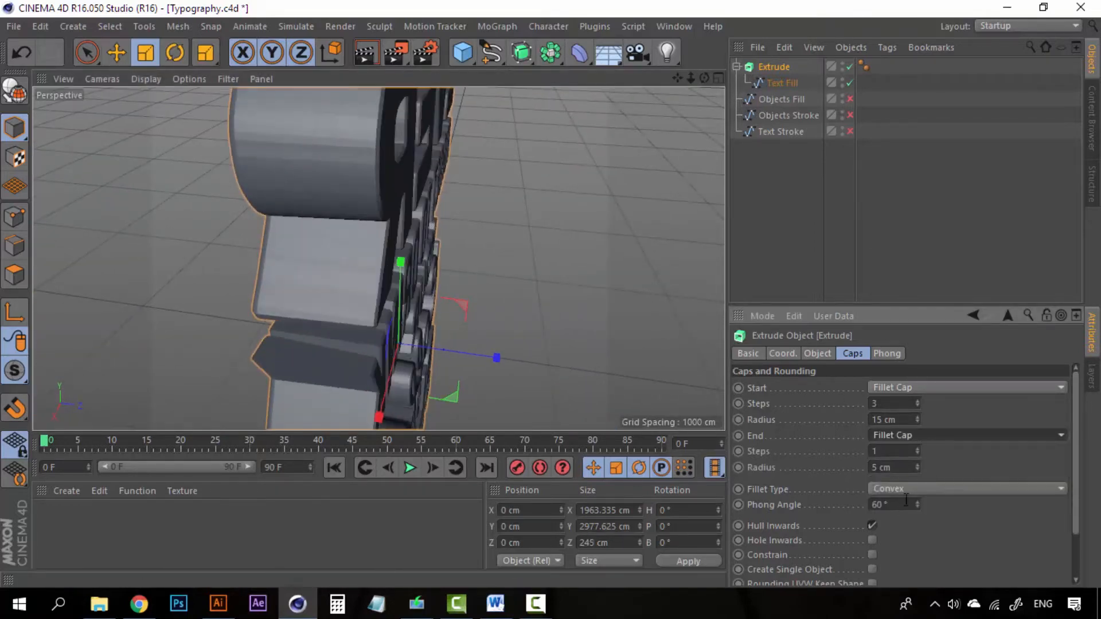
double_click(888, 452)
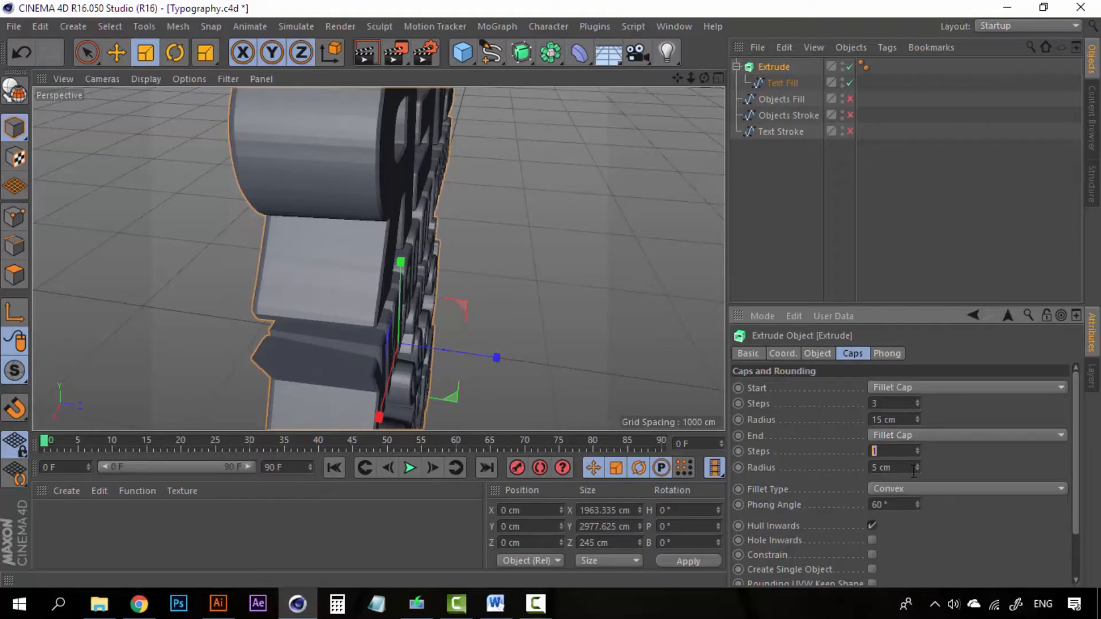
text(3)
key(Tab)
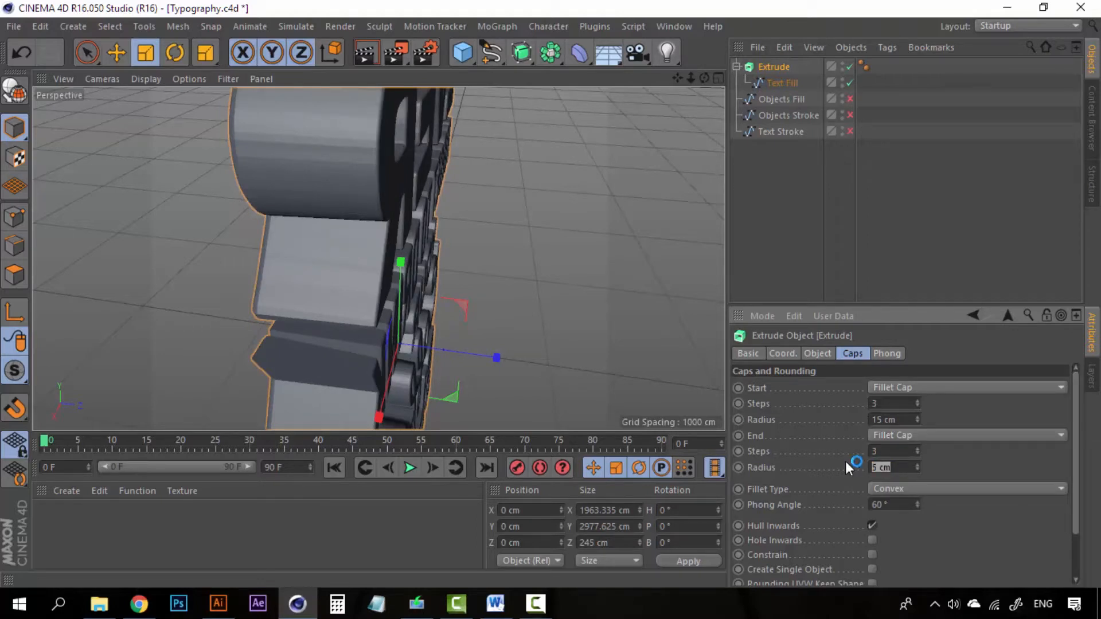
text(15)
key(Return)
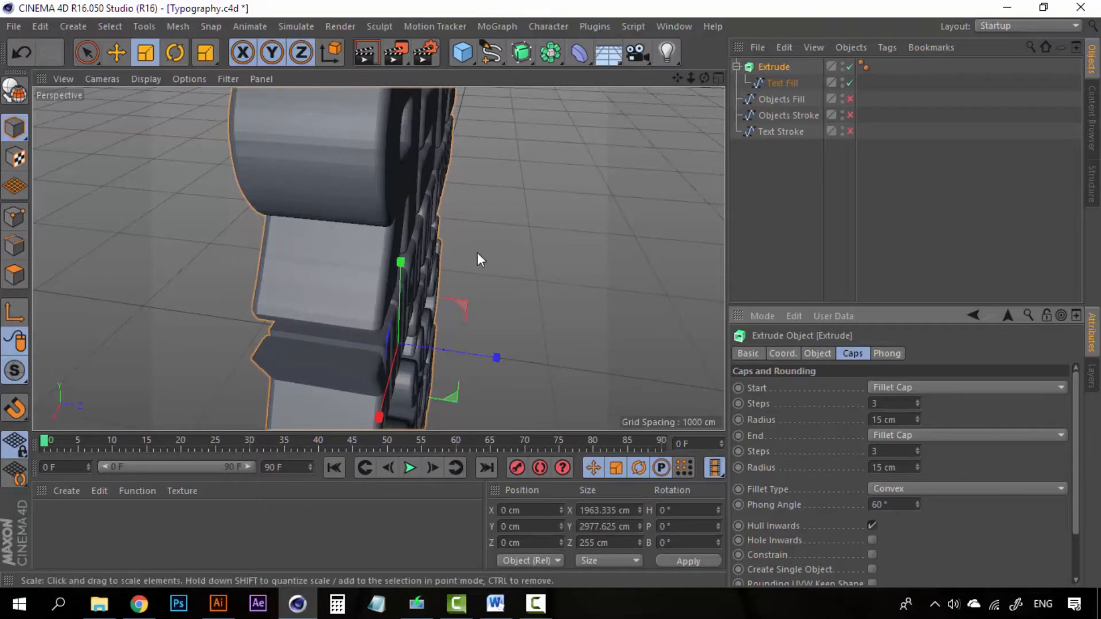
- Orbit, pan and zoom to frame the whole rounded lettering from the front
alt+drag(356, 248, 471, 266)
alt+middle_drag(470, 266, 423, 235)
scroll(420, 226, down, 5)
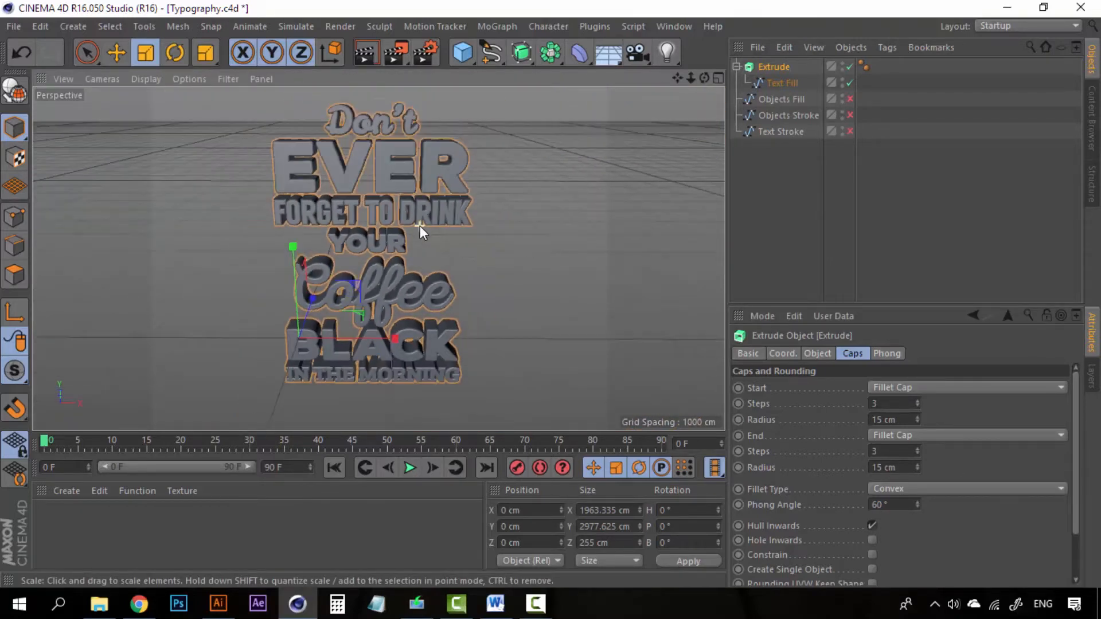
scroll(420, 226, up, 4)
scroll(420, 225, down, 4)
scroll(421, 225, up, 4)
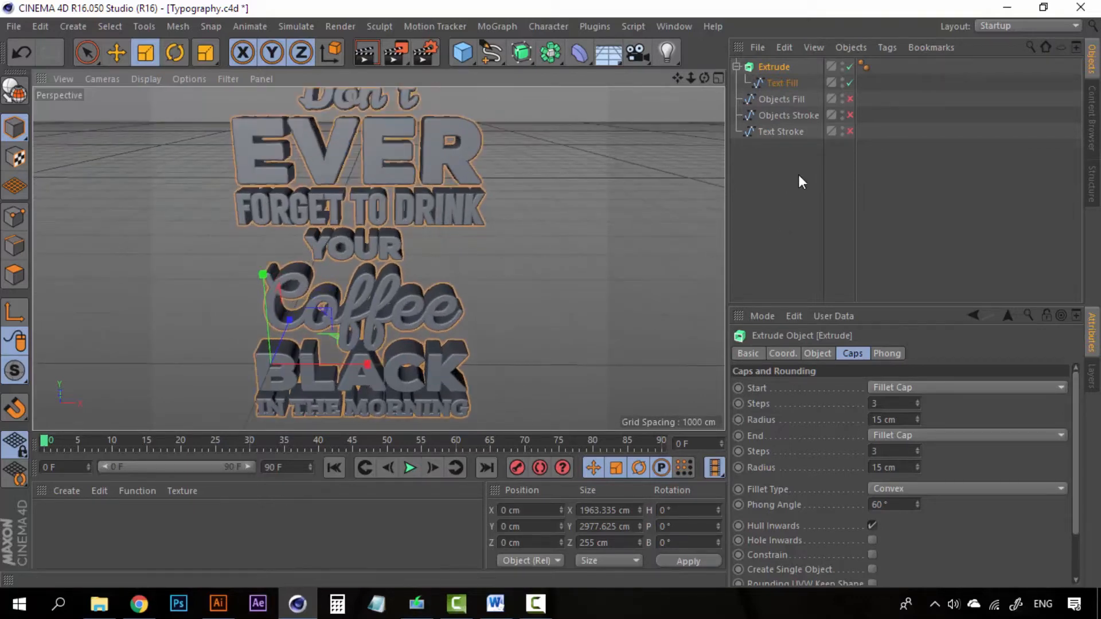
- Make the Objects Fill spline visible in the viewport
click(796, 98)
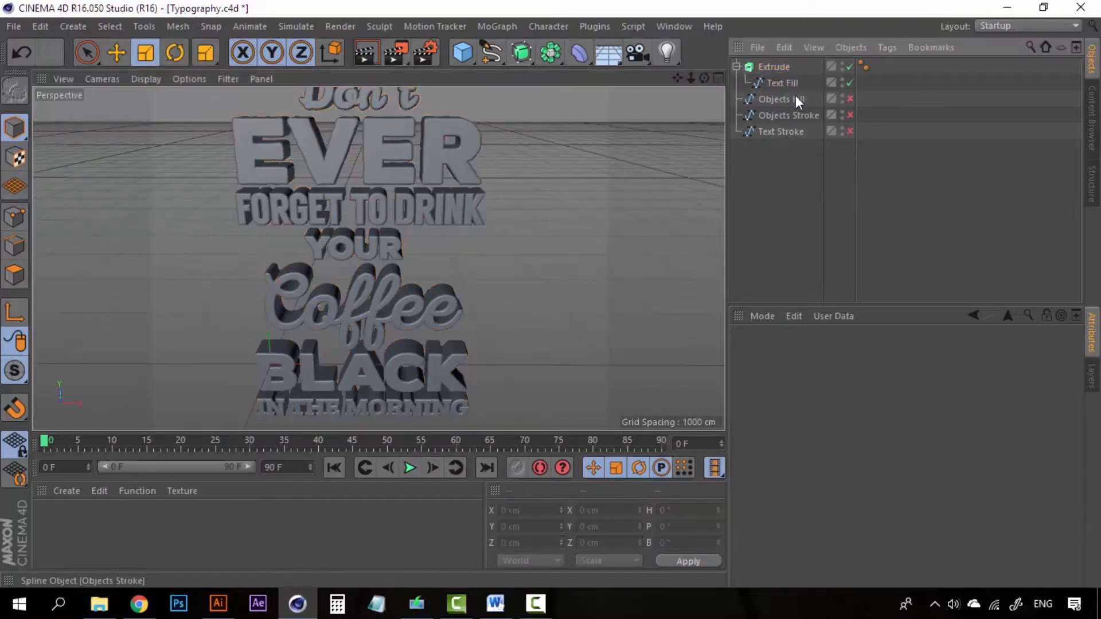
click(851, 99)
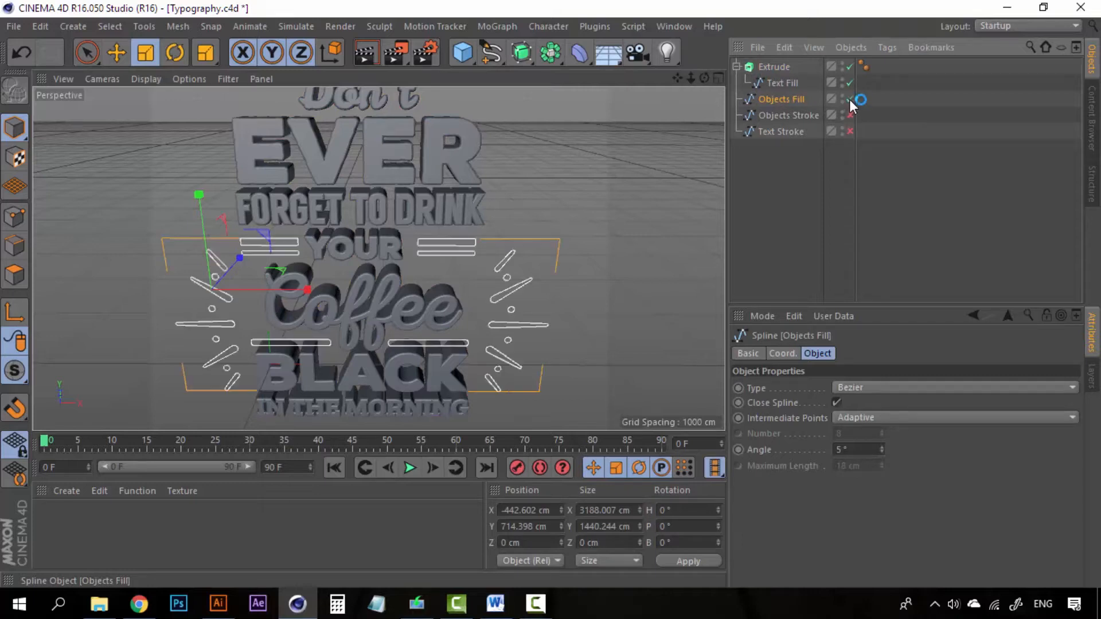
click(768, 215)
click(787, 99)
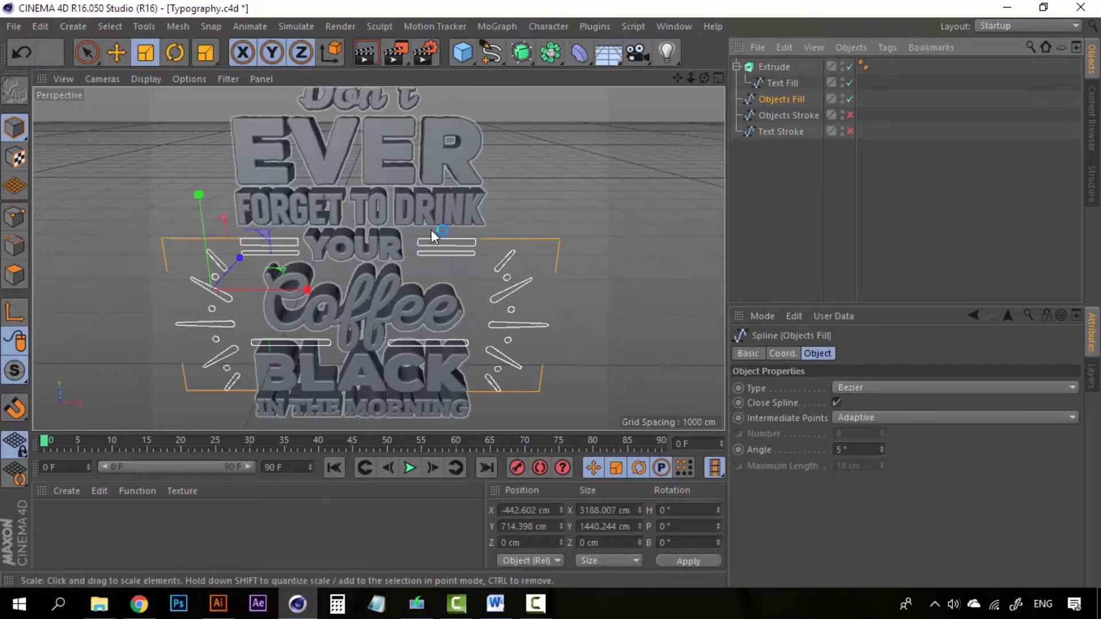
click(776, 163)
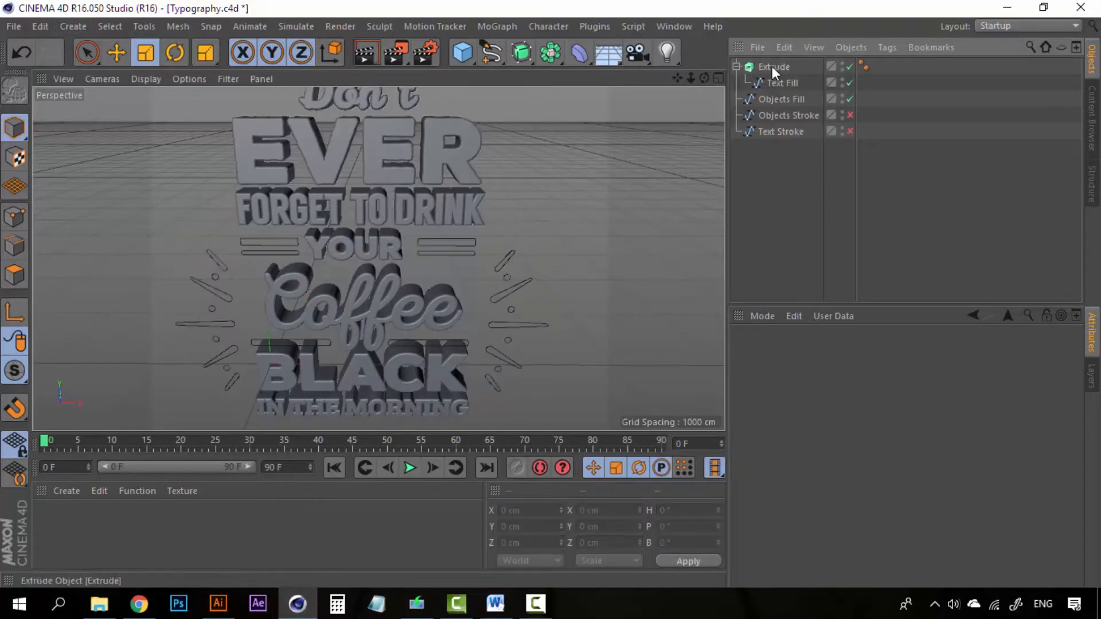
- Duplicate the Extrude object as Extrude.1 and delete its copied Text Fill child
click(772, 67)
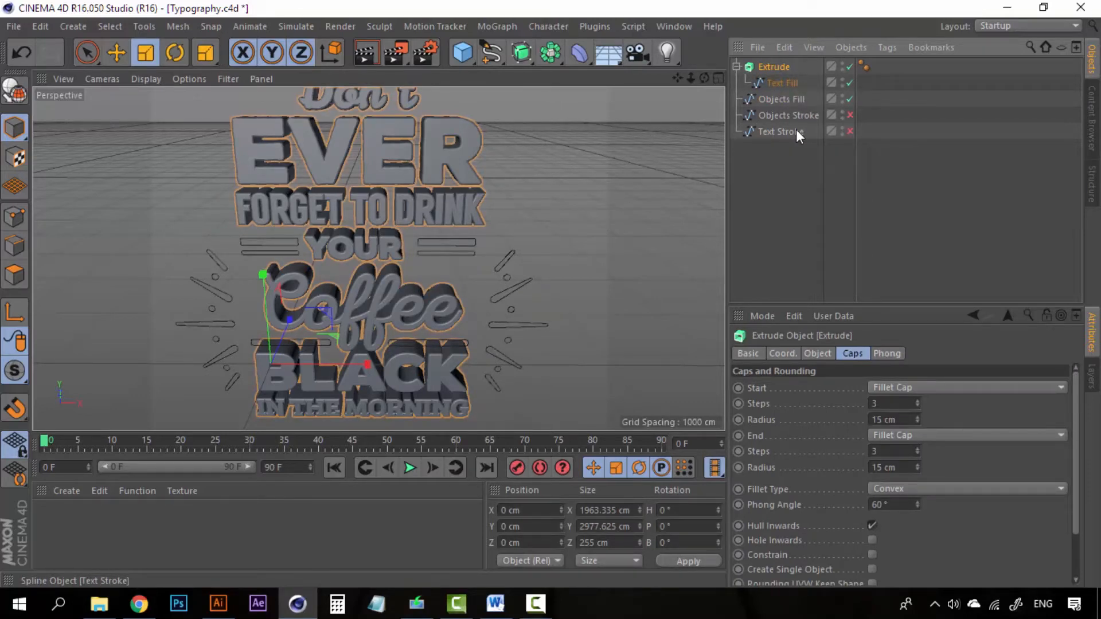
key(ctrl+c)
key(ctrl+v)
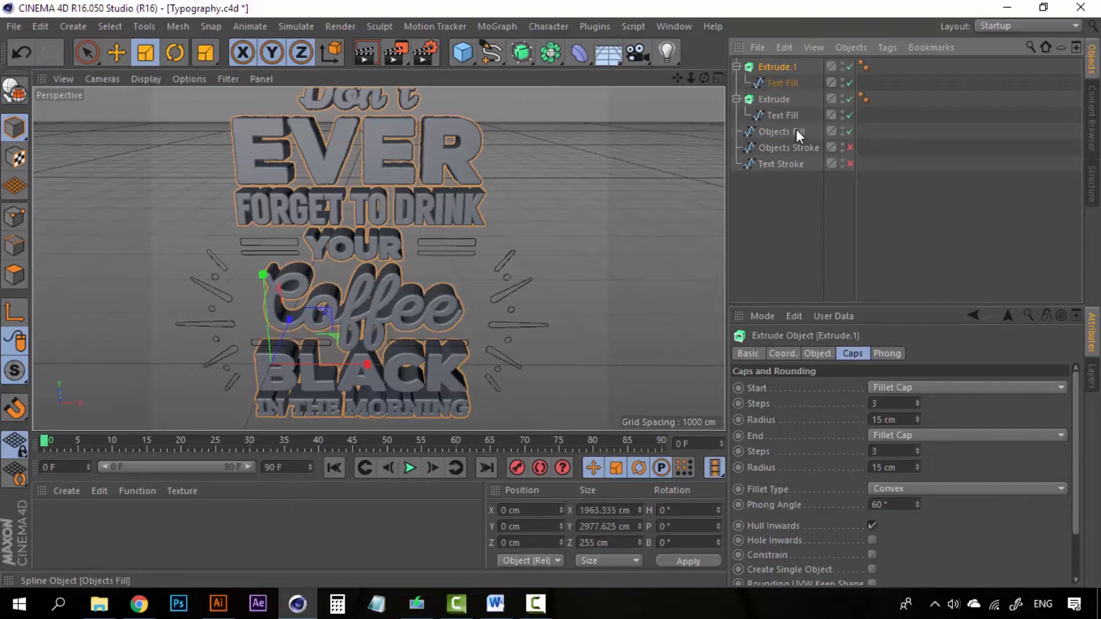
click(789, 83)
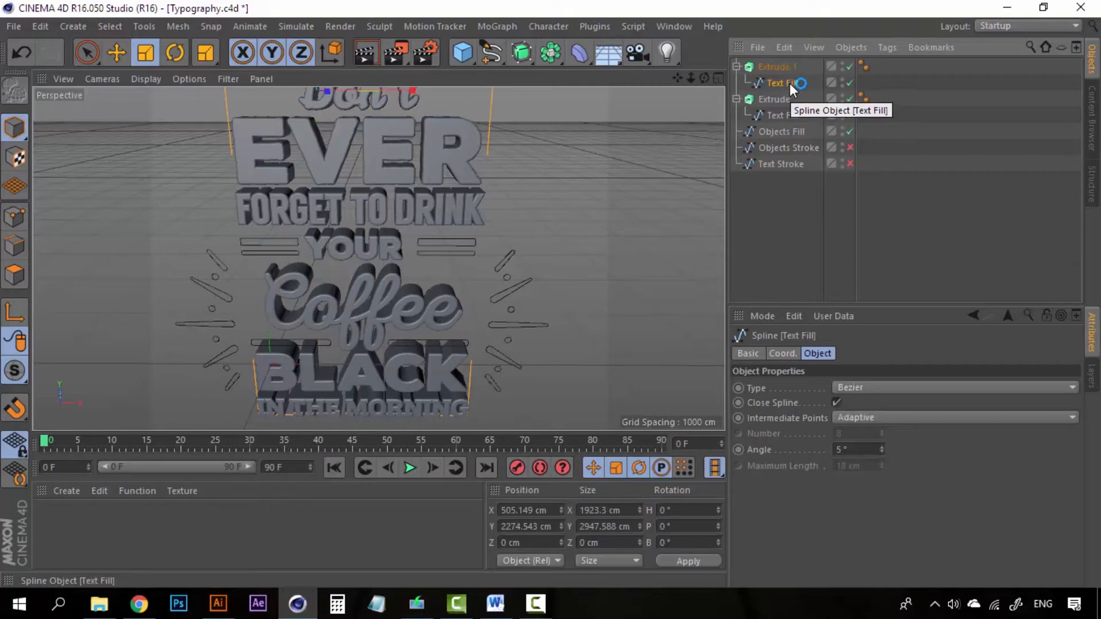
key(Delete)
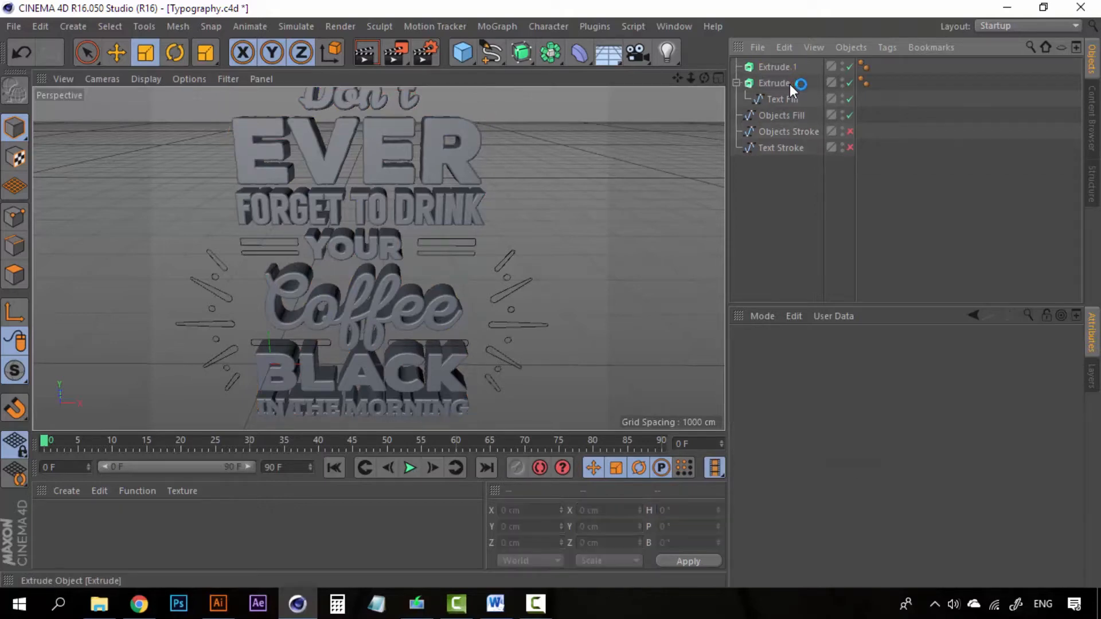
- Place Objects Fill inside Extrude.1 and orbit to check the solid bars and rays
click(782, 118)
drag(784, 119, 790, 72)
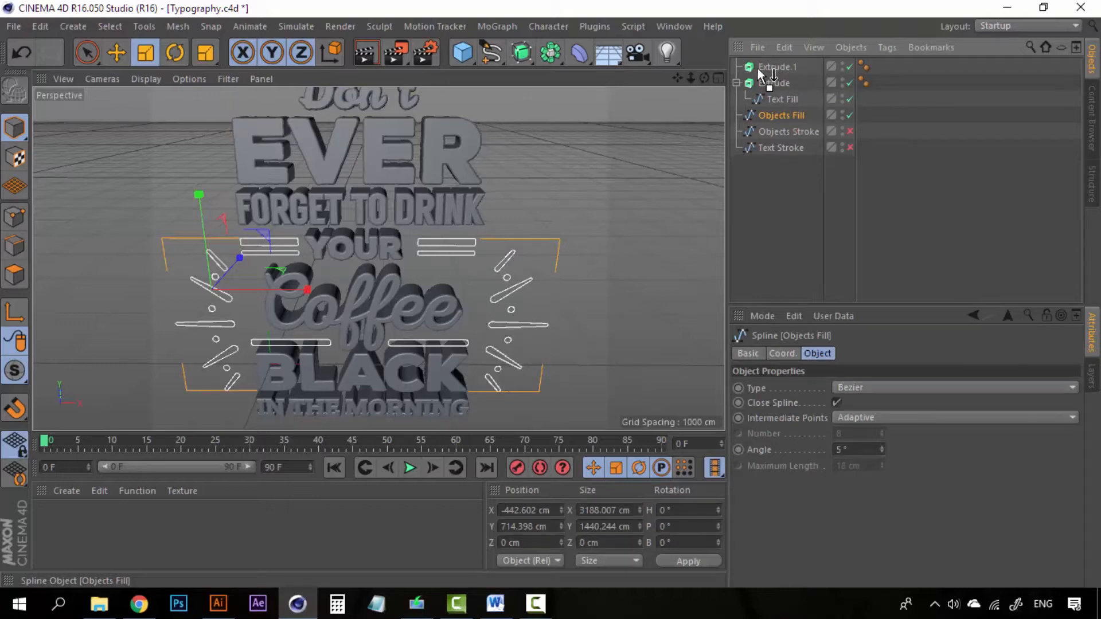
drag(778, 67, 777, 67)
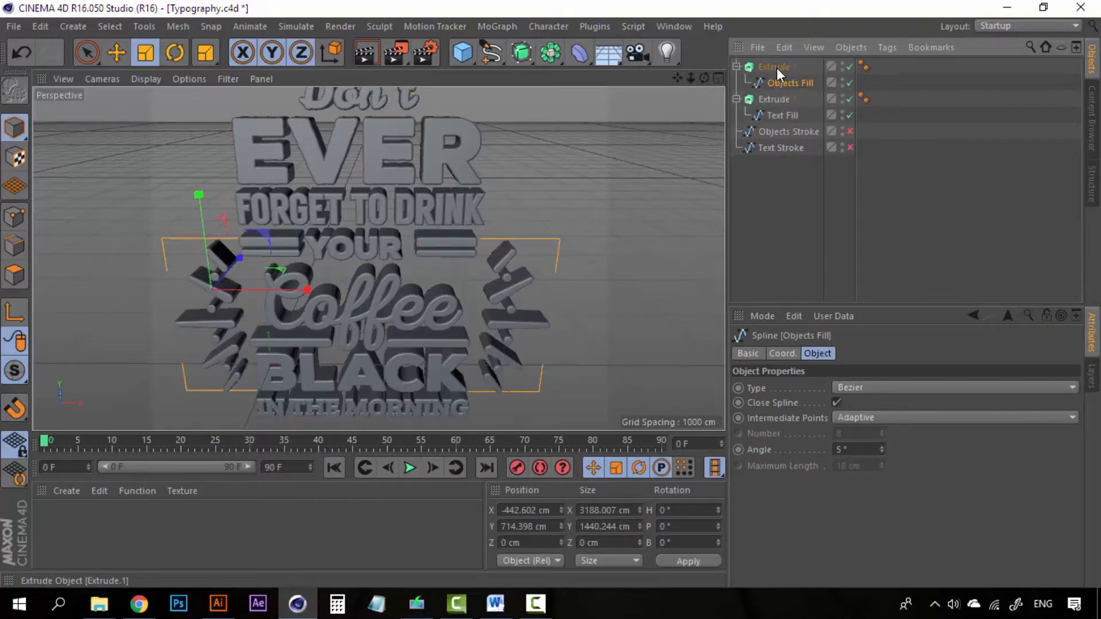
click(776, 68)
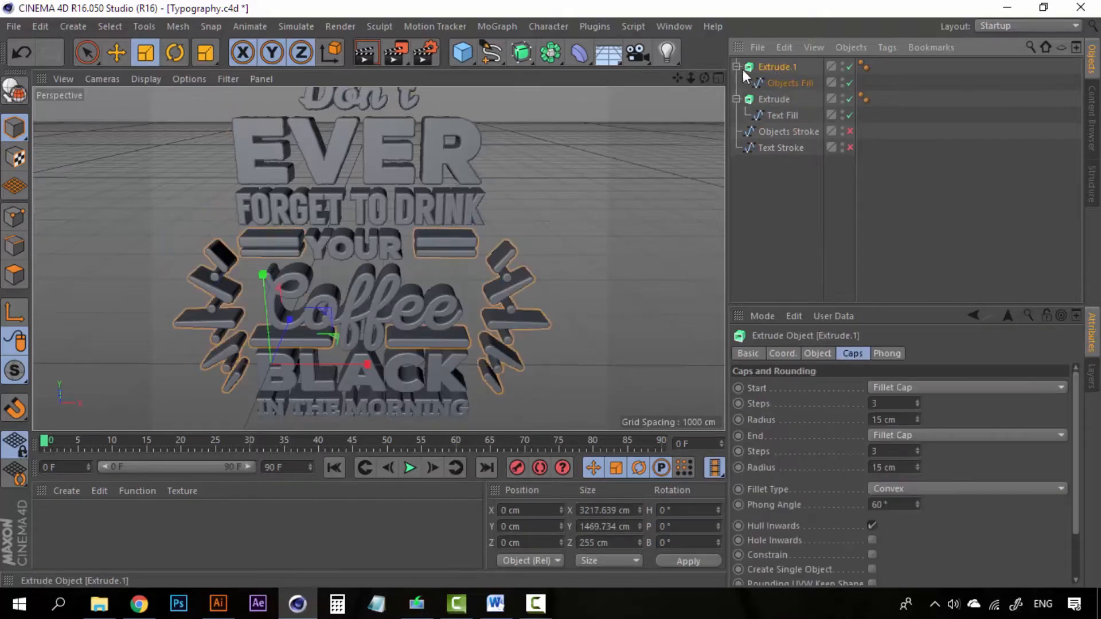
click(782, 100)
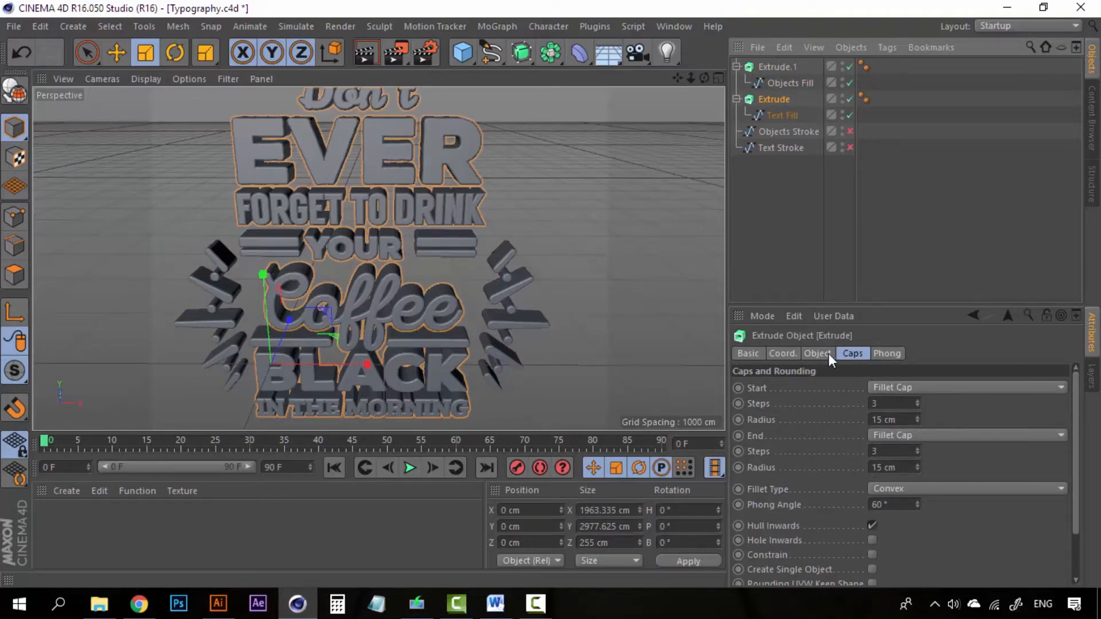
click(777, 68)
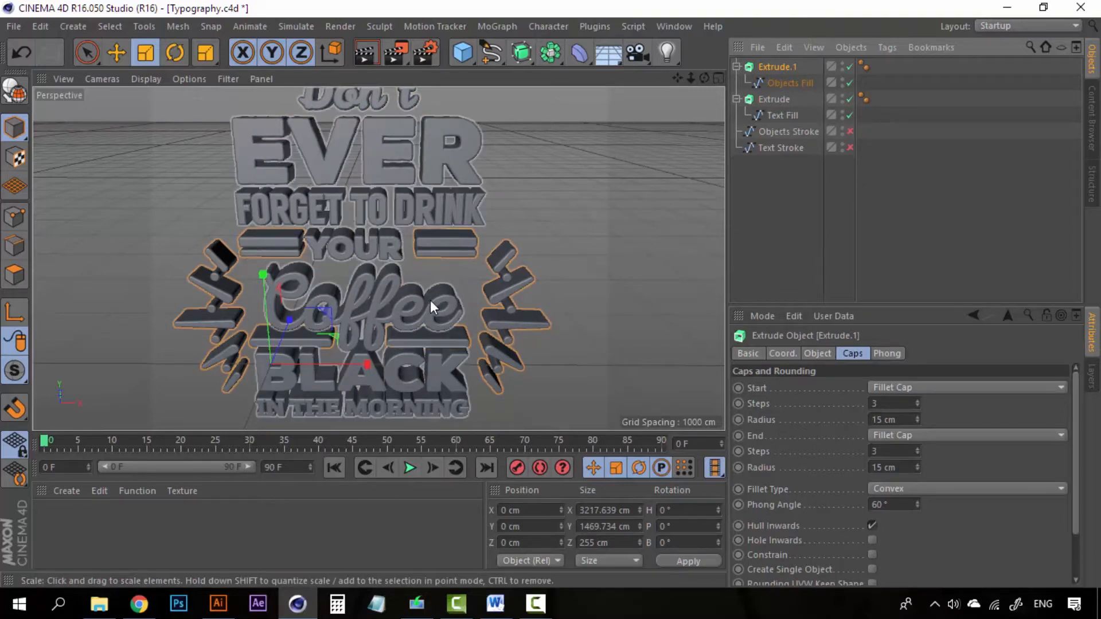
alt+drag(430, 300, 469, 288)
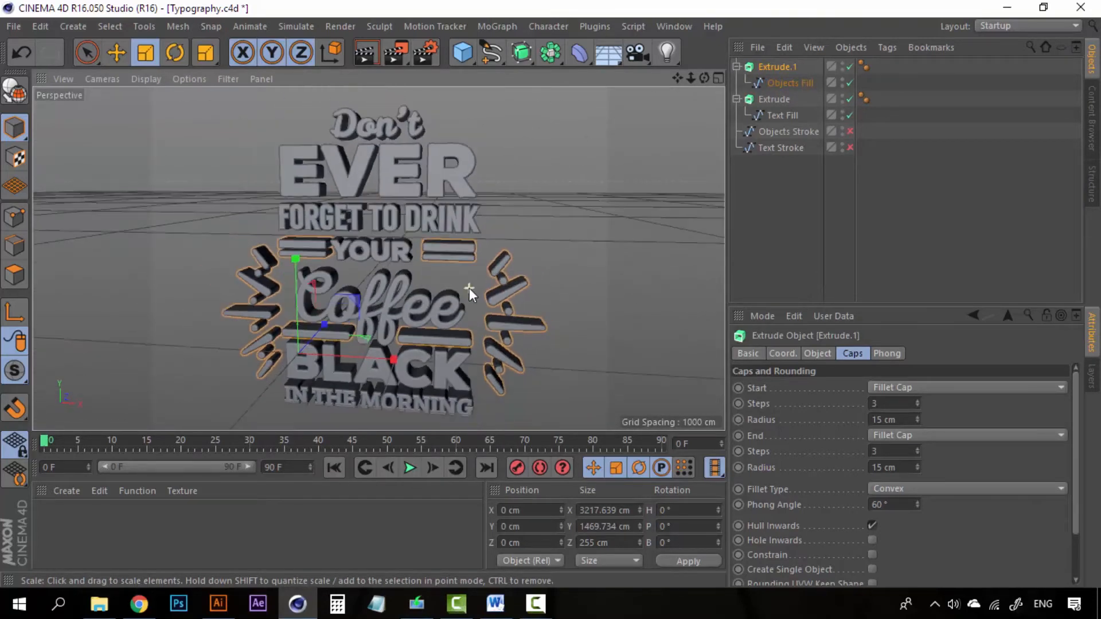
click(848, 186)
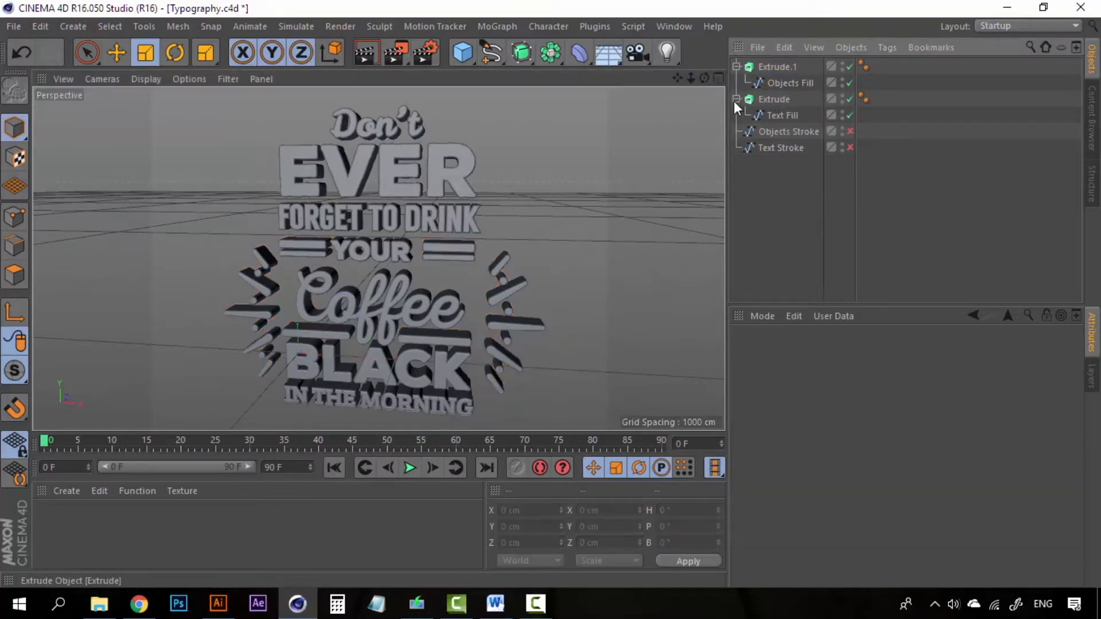
- Make the Text Stroke spline visible in the viewport
click(800, 148)
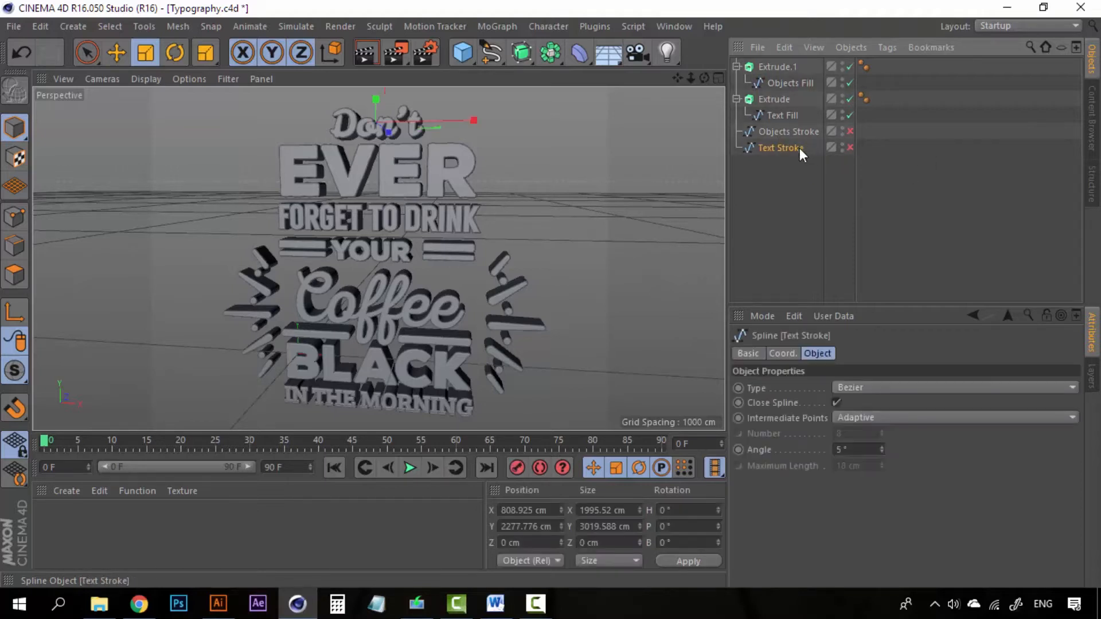
click(849, 147)
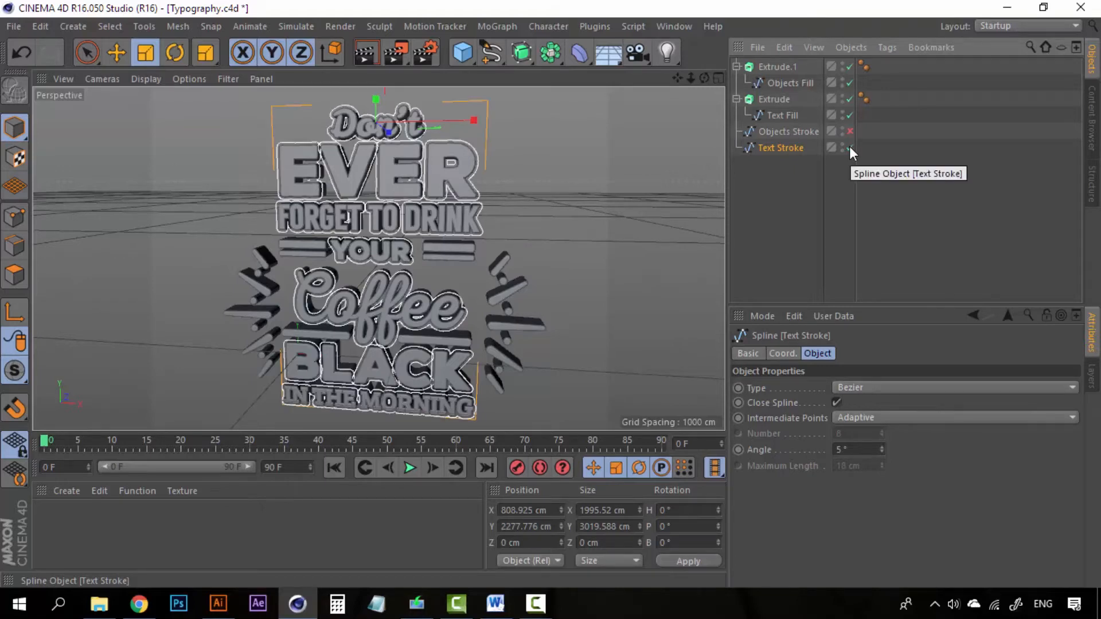
scroll(428, 145, up, 10)
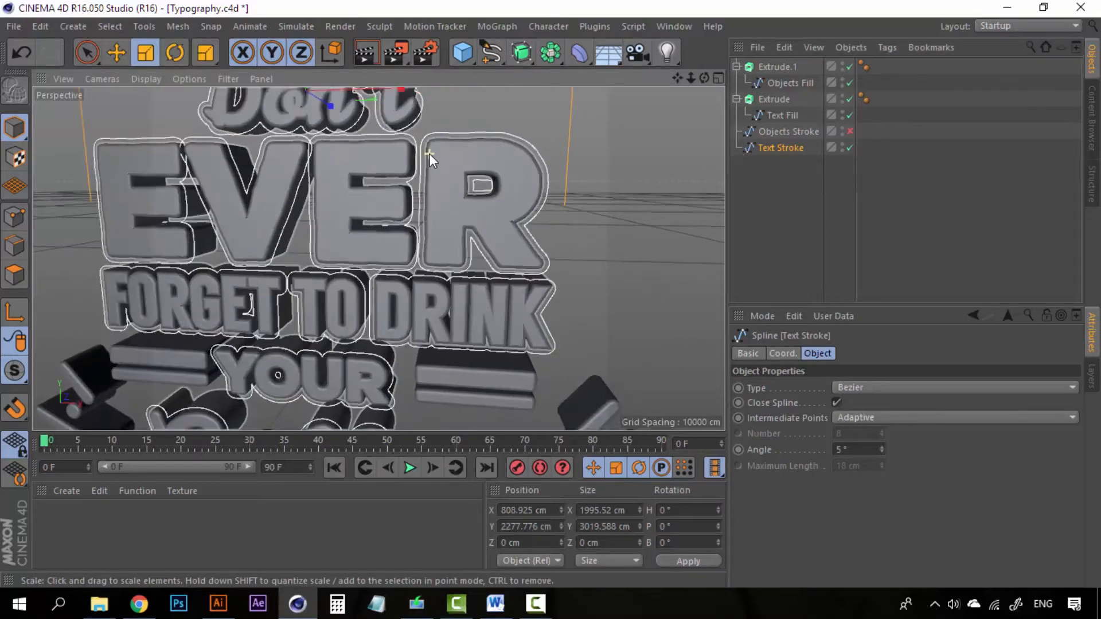
scroll(431, 155, down, 10)
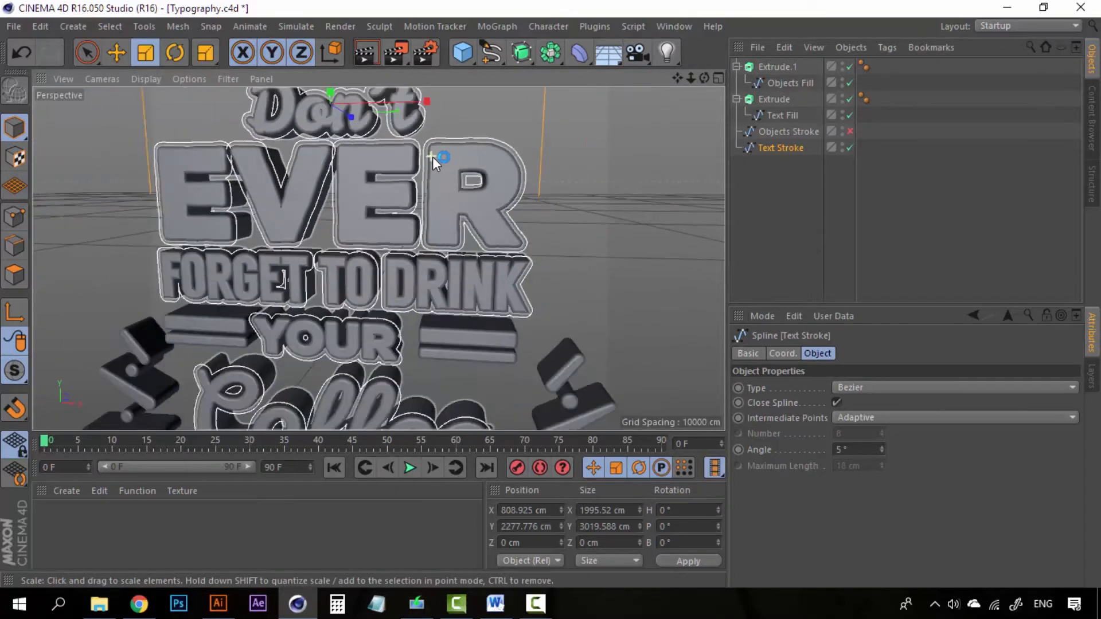
- Duplicate Extrude.1 as Extrude.2 and delete its copied Objects Fill child
click(787, 69)
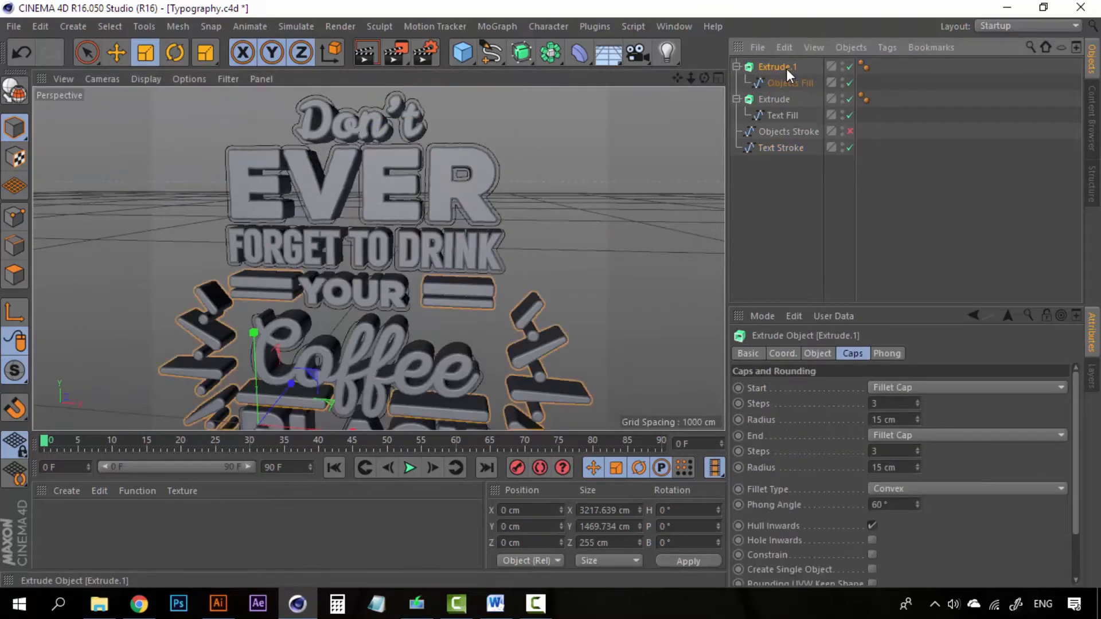
key(ctrl+c)
key(ctrl+v)
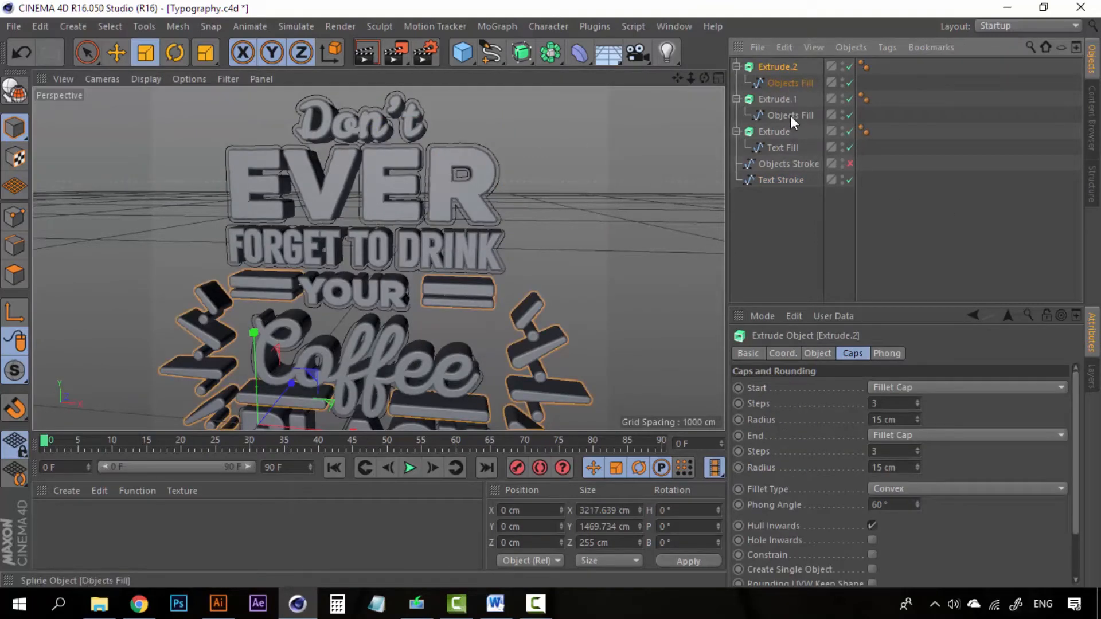
click(789, 83)
key(Delete)
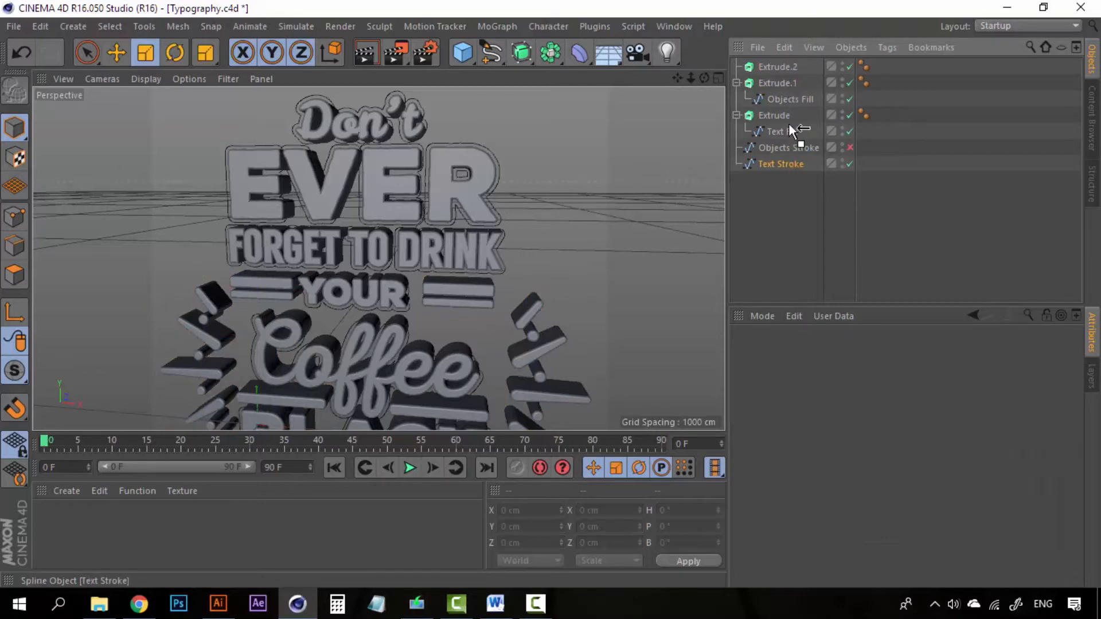
- Put the Text Stroke spline inside Extrude.2 to extrude the outline
drag(780, 65, 780, 66)
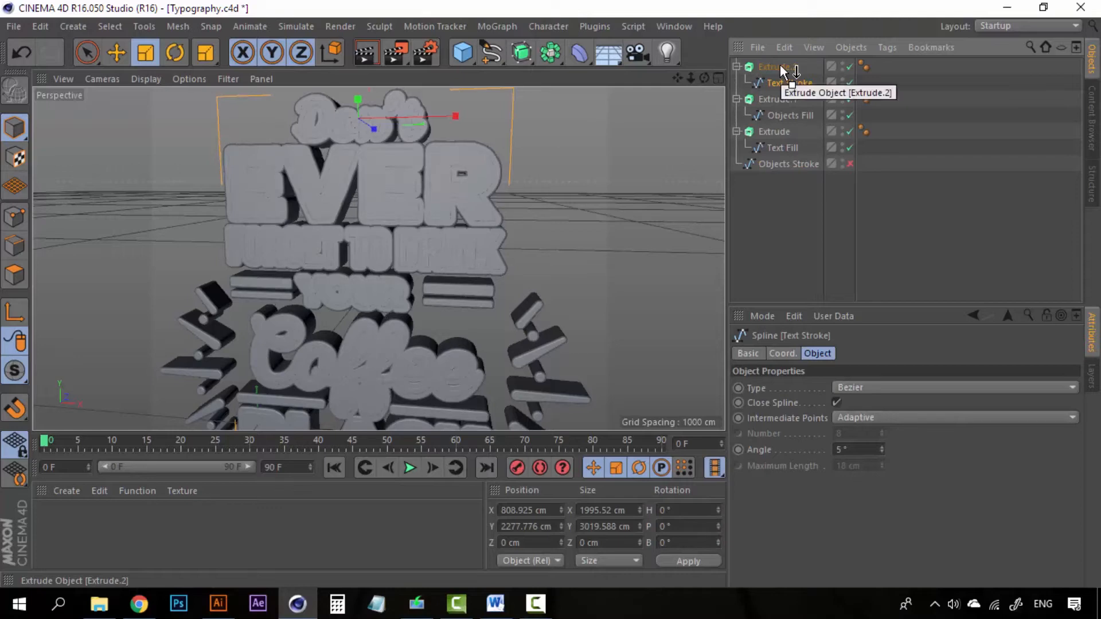
scroll(490, 158, up, 10)
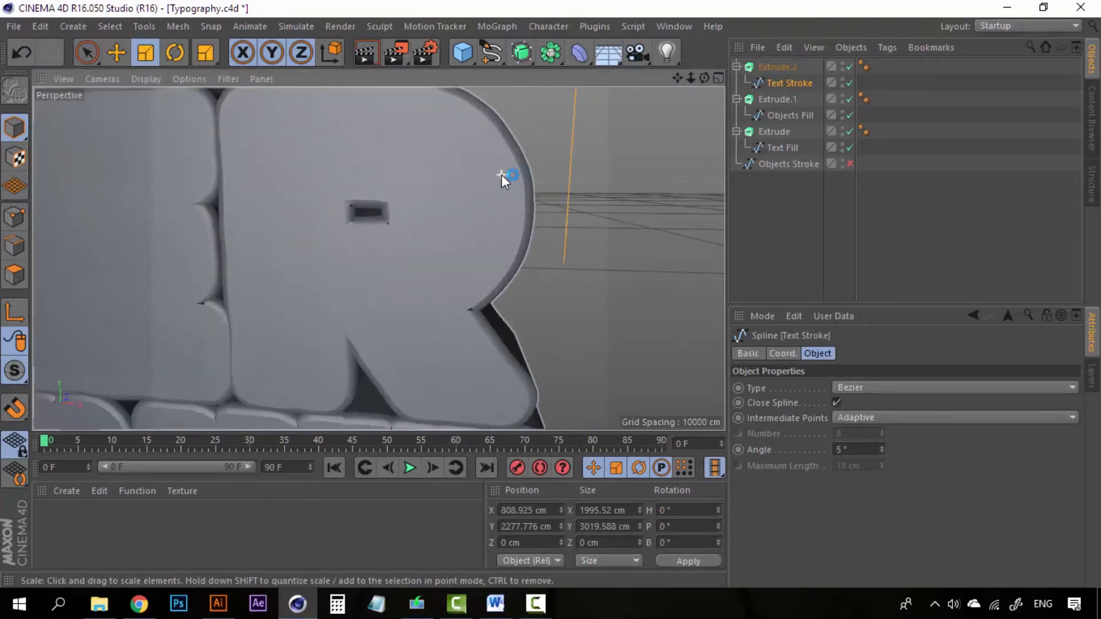
scroll(502, 175, down, 8)
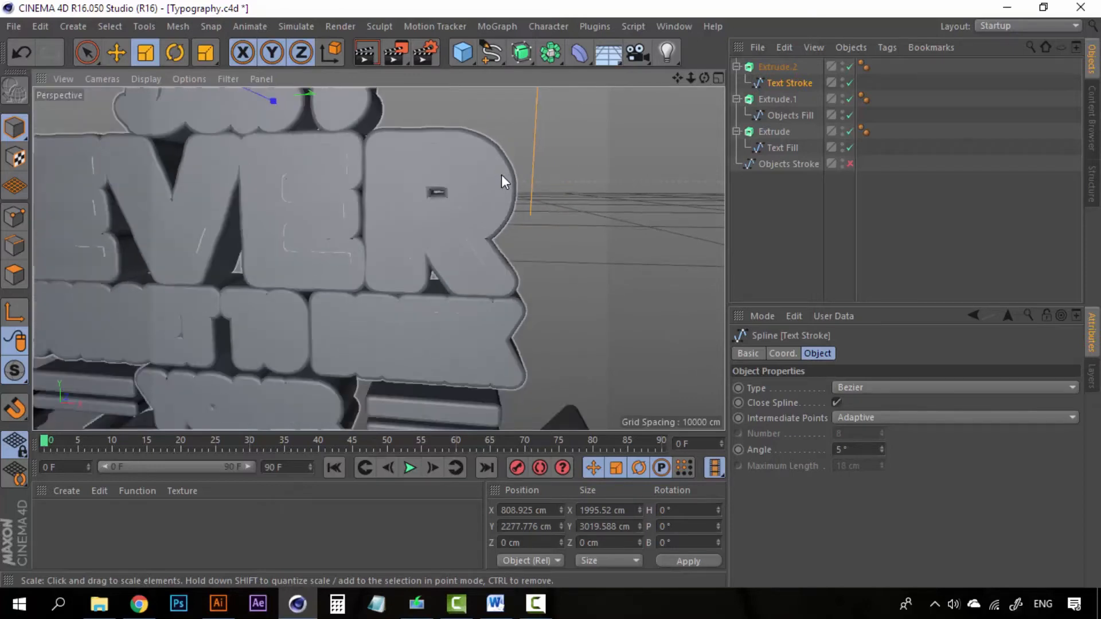
scroll(497, 197, down, 10)
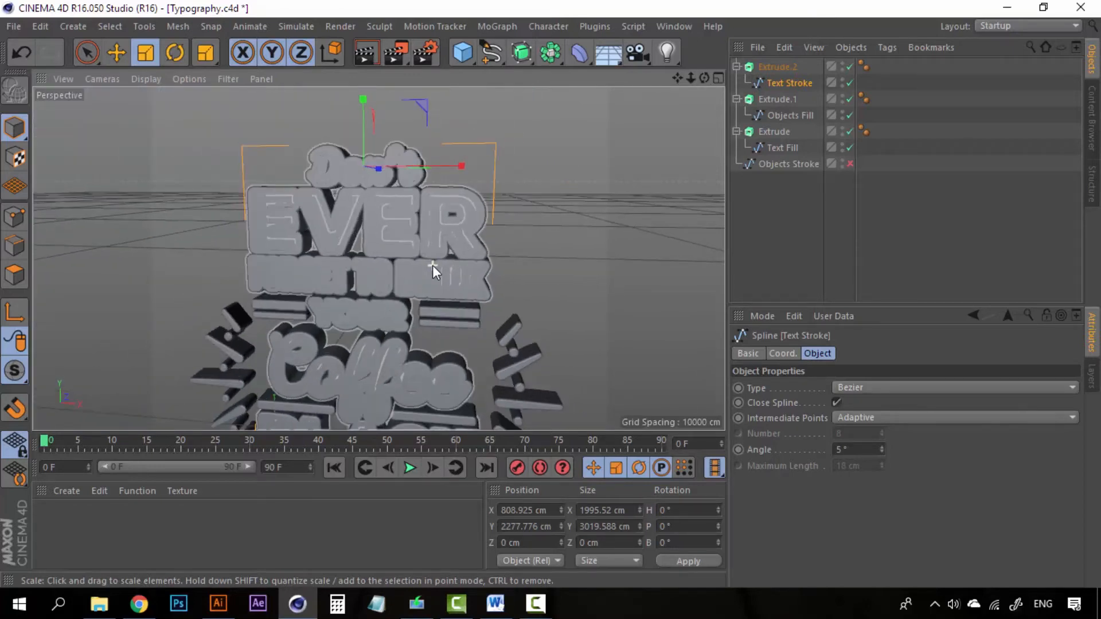
scroll(433, 266, up, 6)
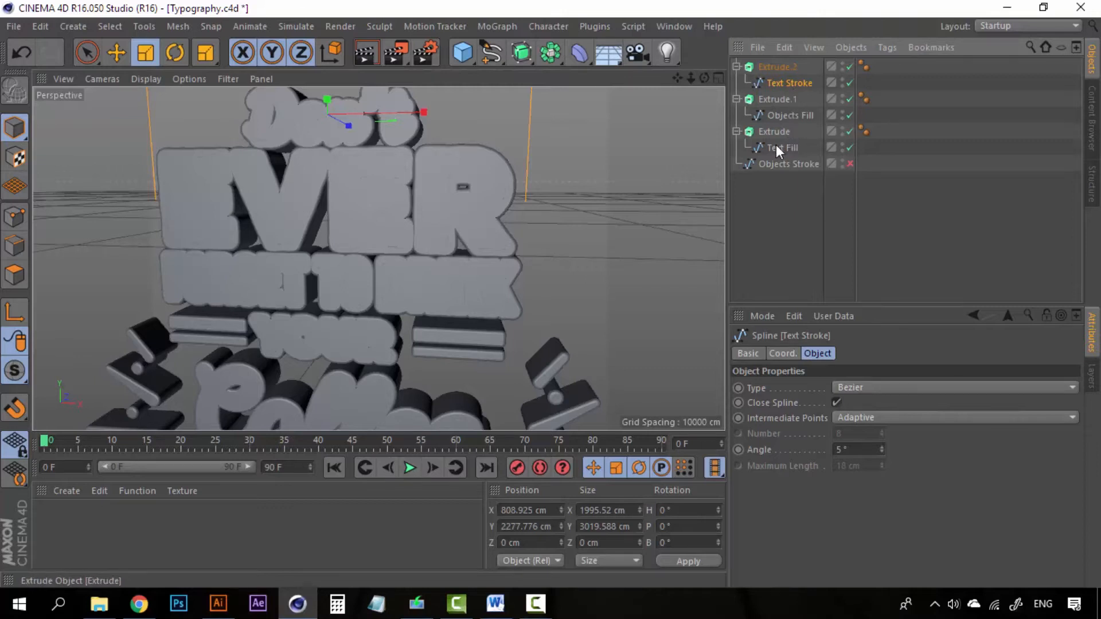
- Move the Text Stroke spline forward along Z to 56.199 cm
click(790, 67)
click(791, 82)
click(786, 66)
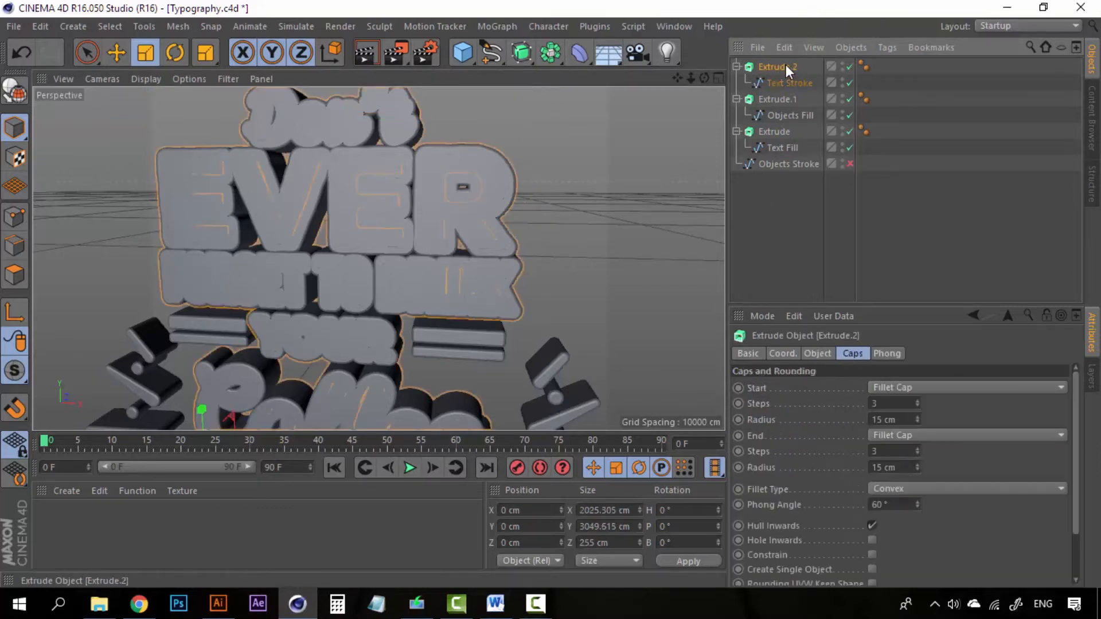
click(789, 81)
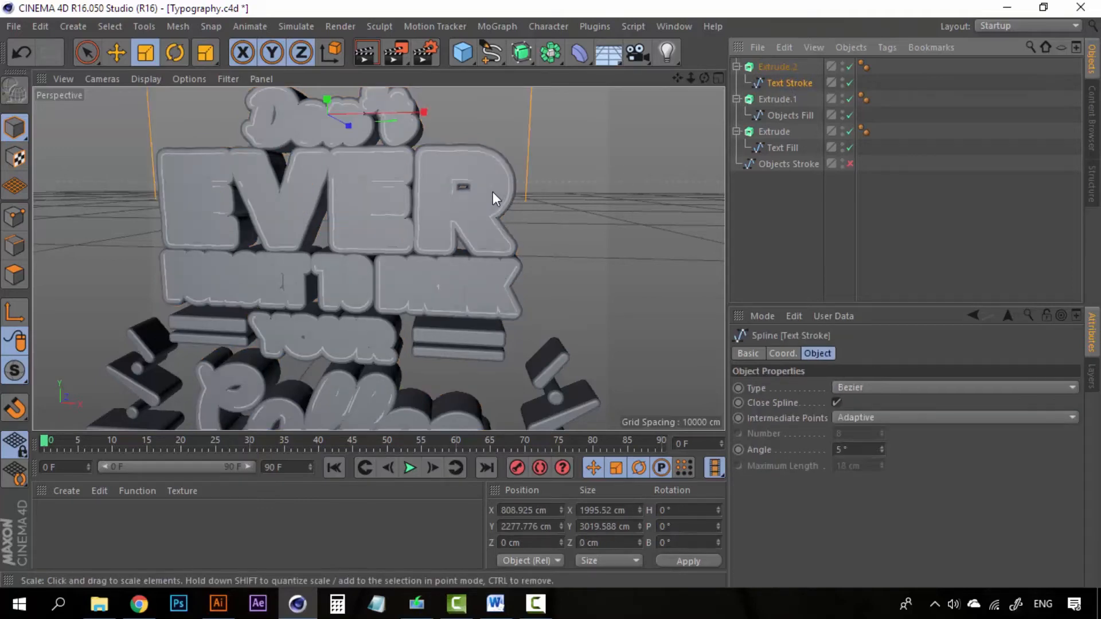
alt+drag(495, 187, 455, 216)
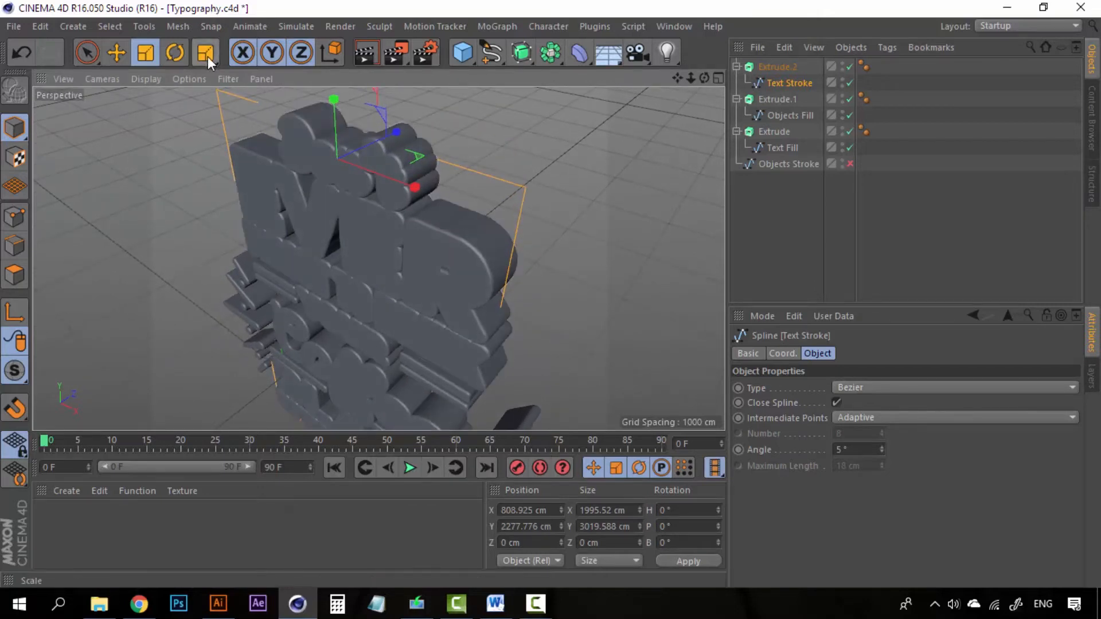
key(e)
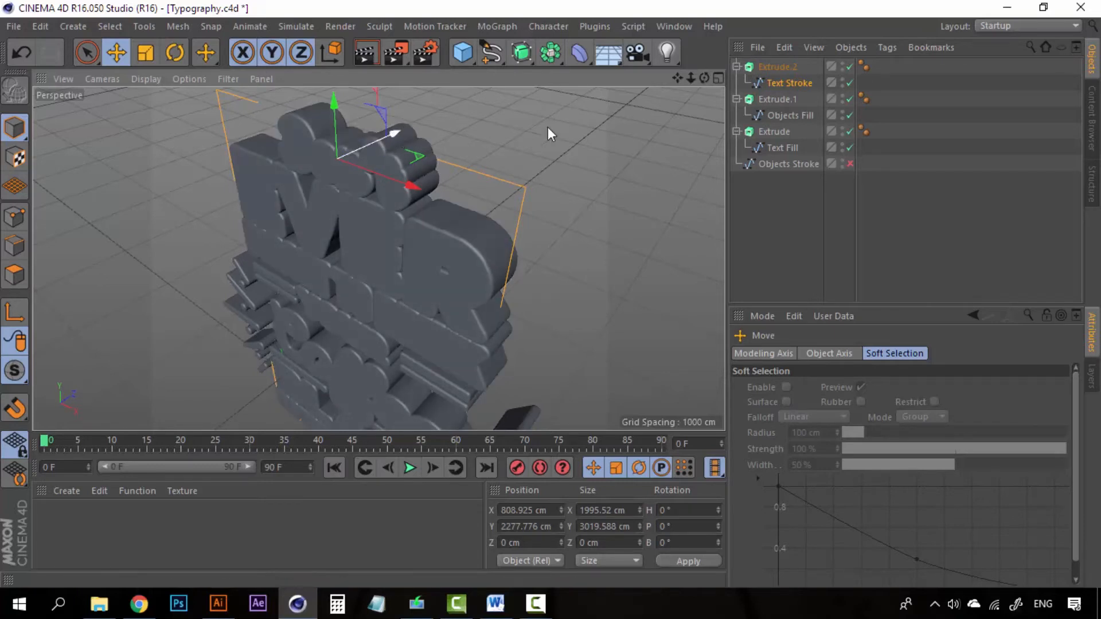
click(791, 83)
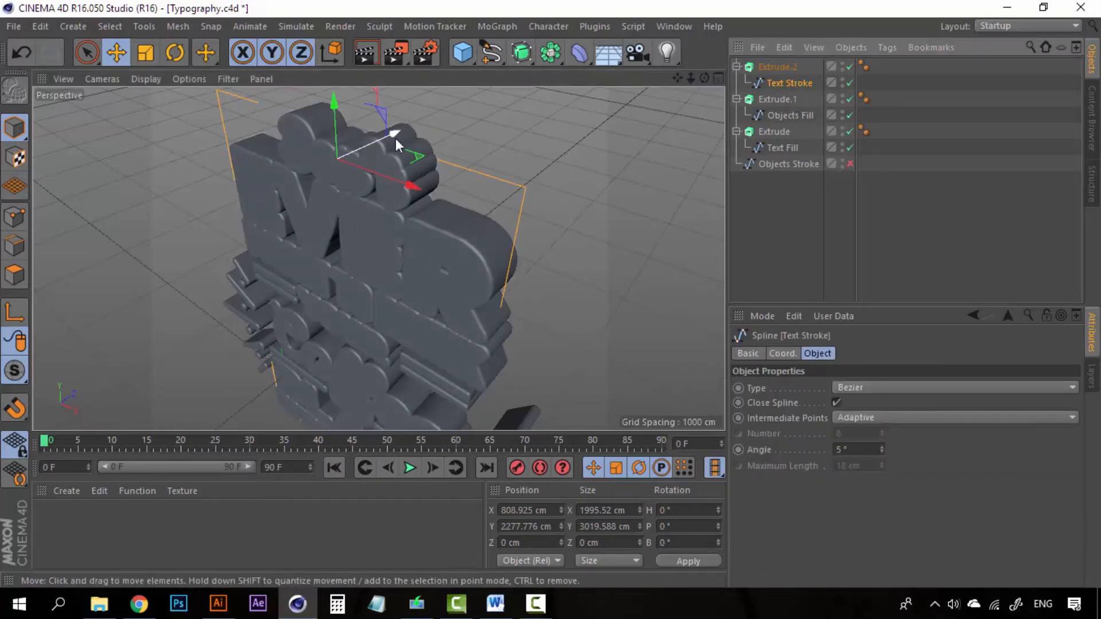
drag(395, 131, 404, 131)
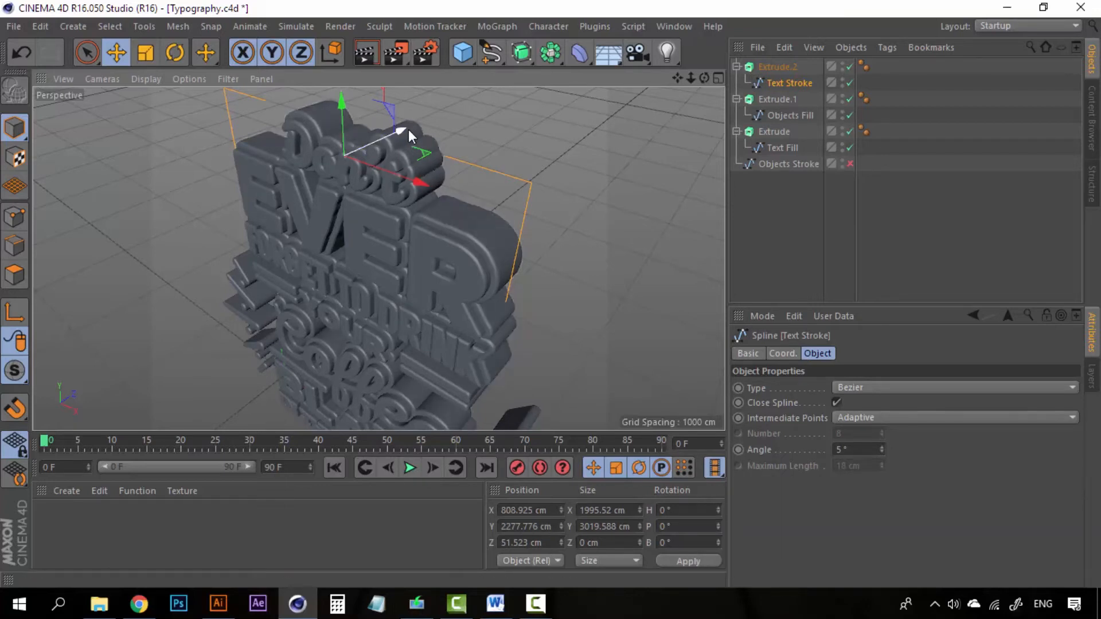
drag(403, 129, 403, 127)
- Orbit and pan around the lettering to inspect the layered extrusions
alt+drag(395, 331, 509, 216)
scroll(475, 291, down, 5)
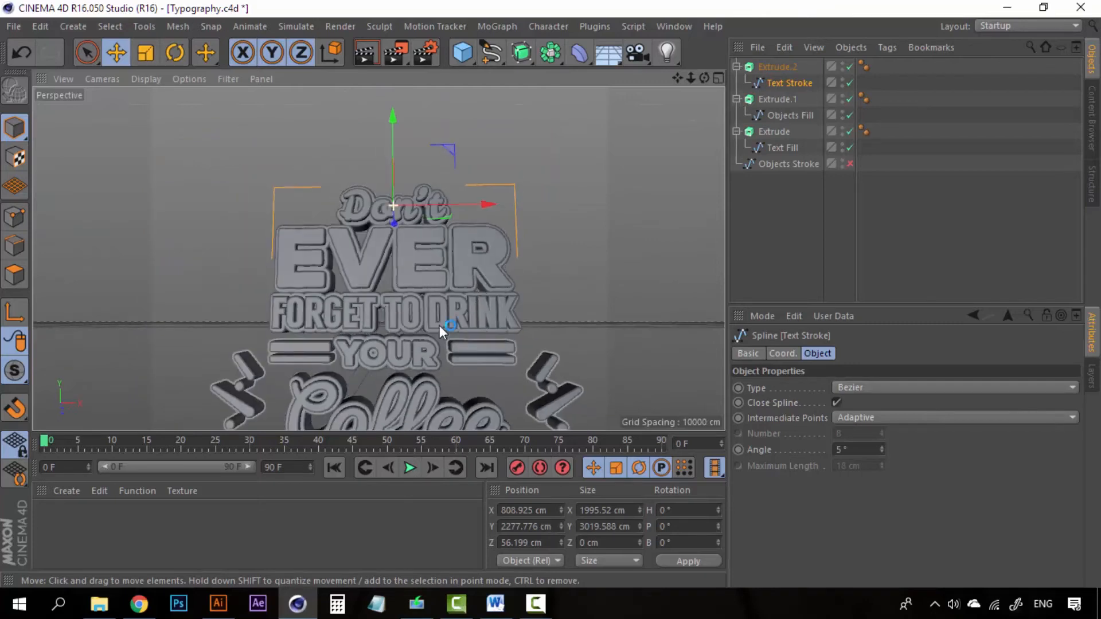
alt+drag(440, 326, 487, 331)
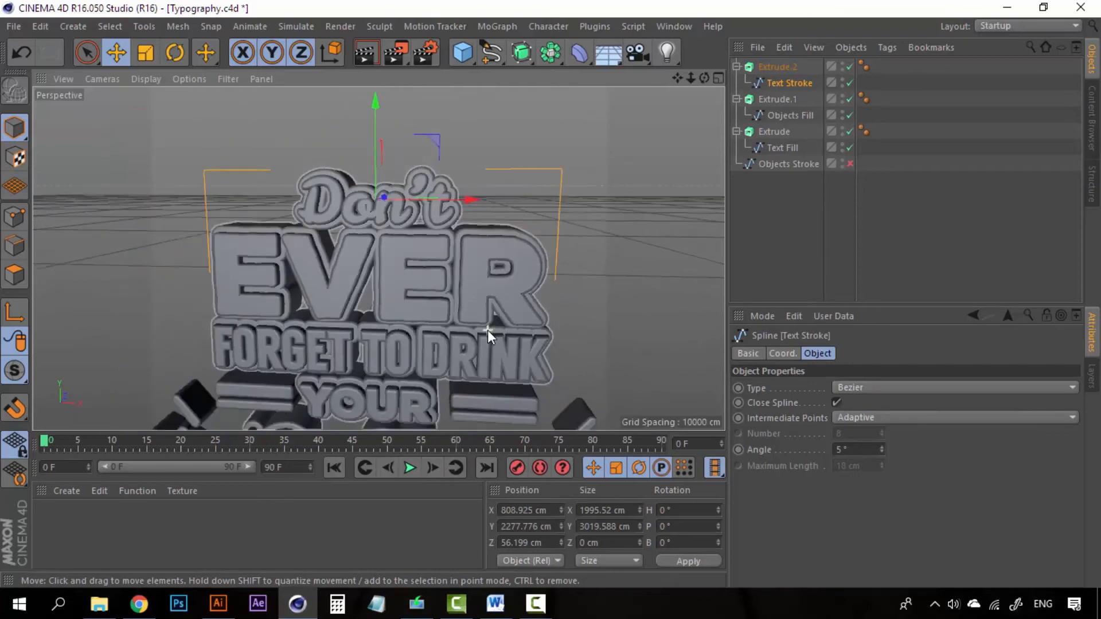
alt+middle_drag(488, 357, 471, 243)
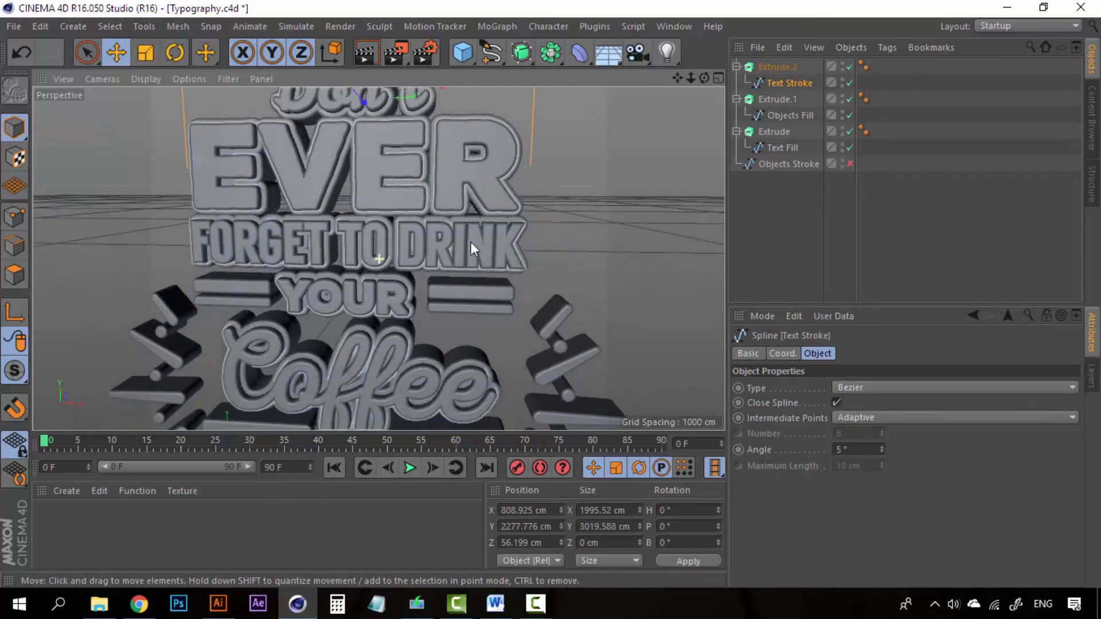
- Show Objects Stroke, then duplicate Extrude.2 as Extrude.3 and delete its Text Stroke copy
click(786, 162)
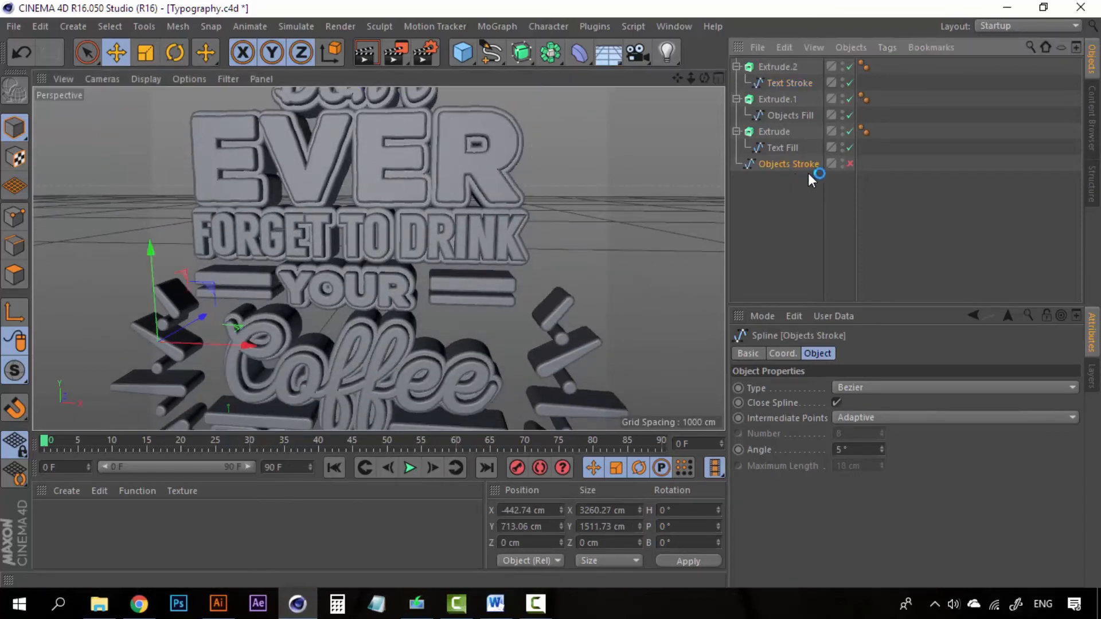
click(850, 164)
click(775, 67)
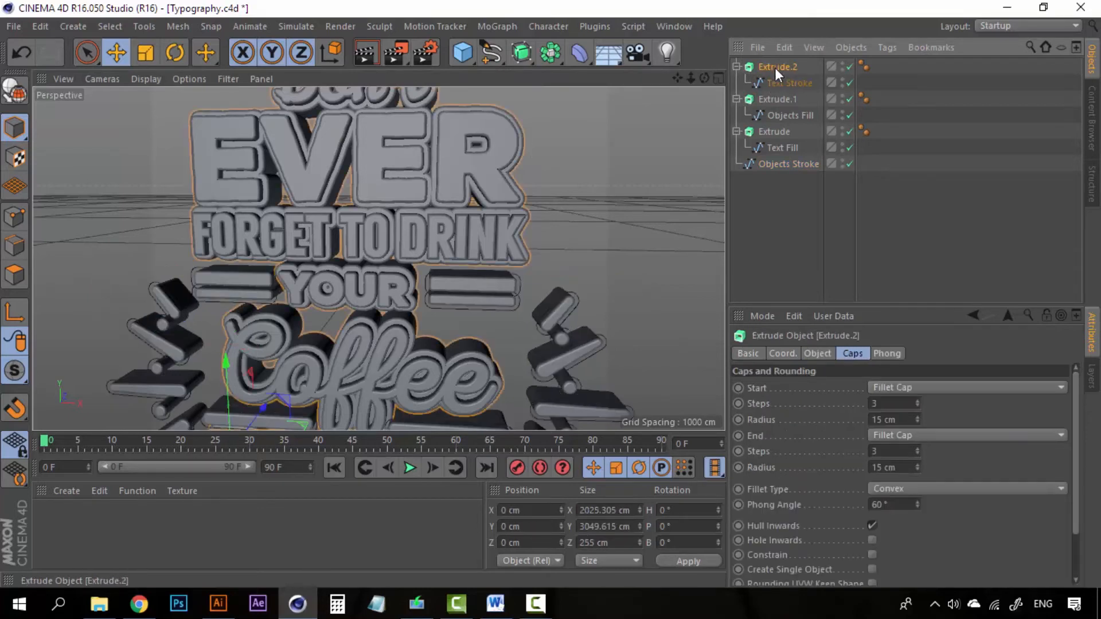
key(ctrl+c)
key(ctrl+v)
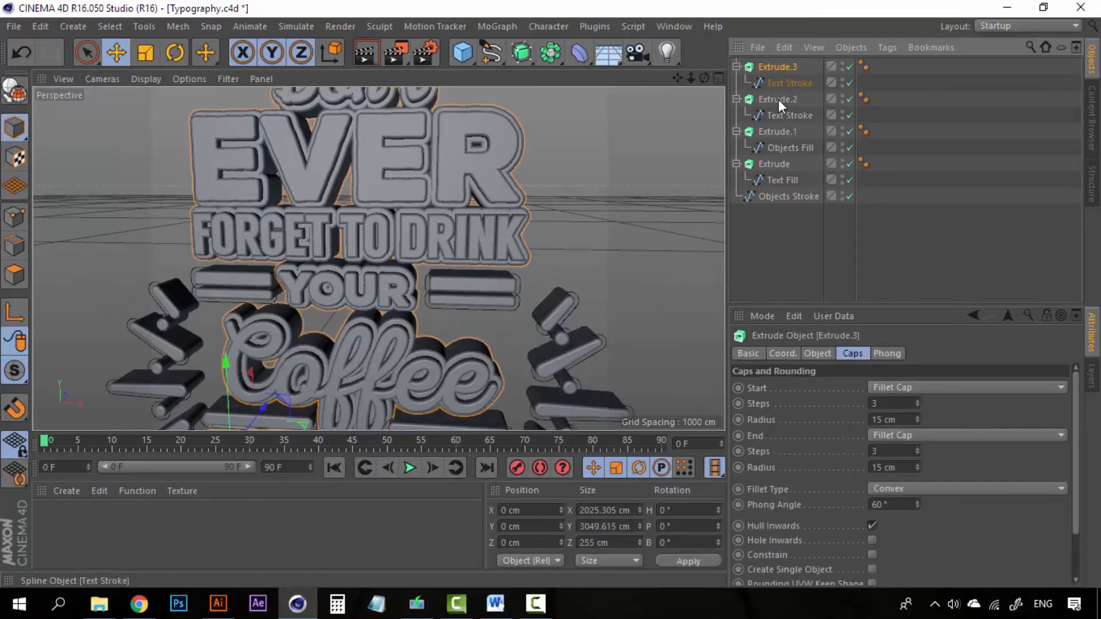
click(785, 83)
key(Delete)
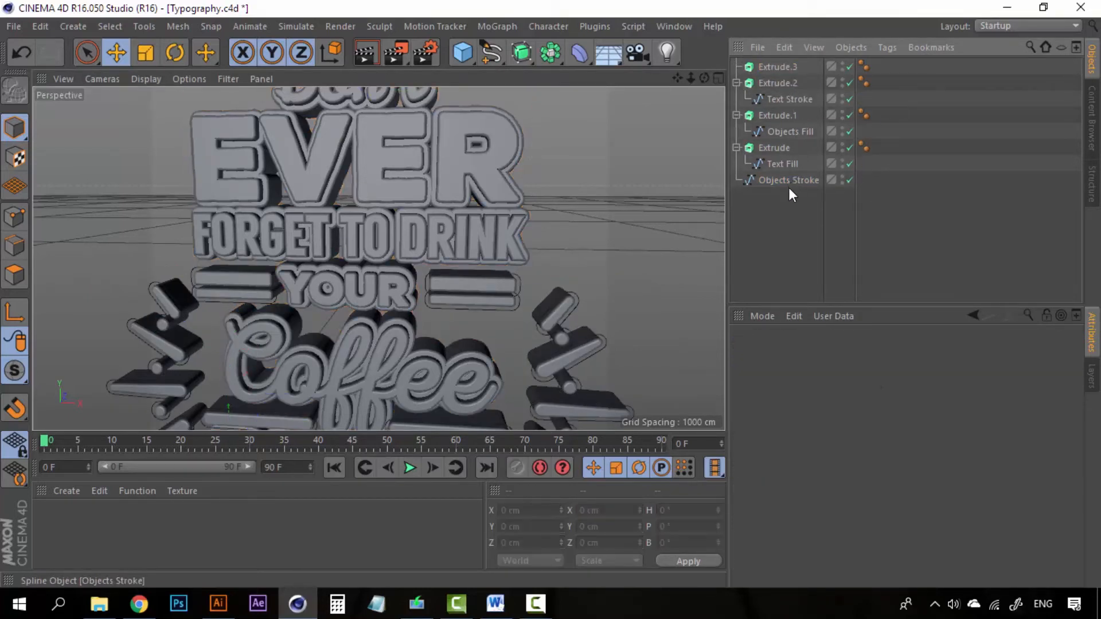
- Put Objects Stroke inside Extrude.3 and orbit to inspect the new stroke extrusion
drag(789, 183, 773, 66)
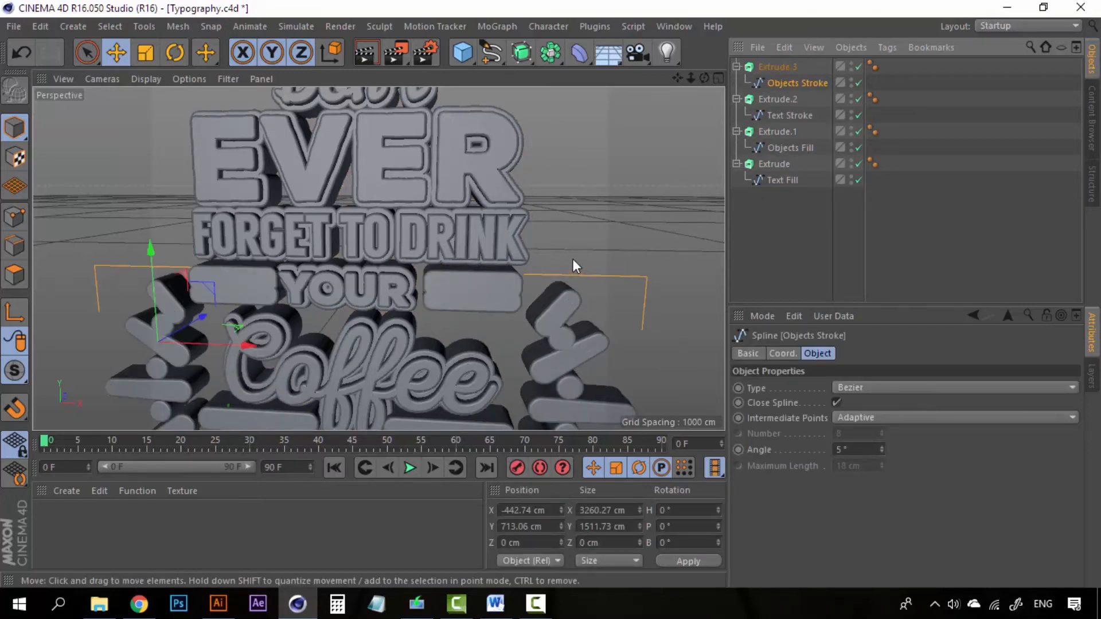
alt+drag(572, 259, 488, 292)
scroll(489, 292, down, 4)
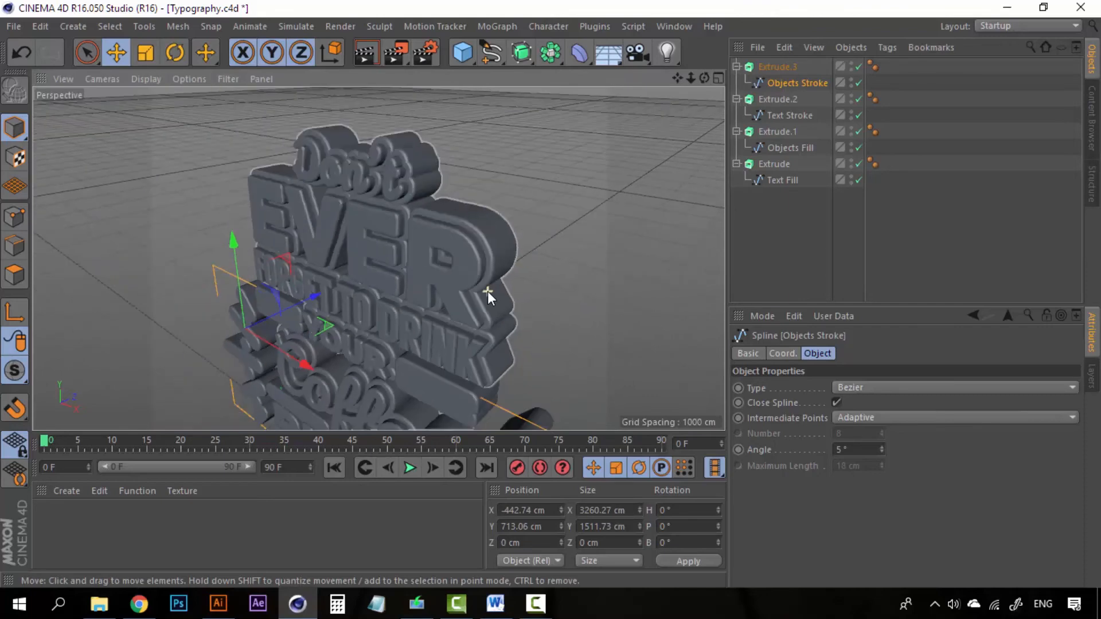
alt+middle_drag(545, 339, 561, 199)
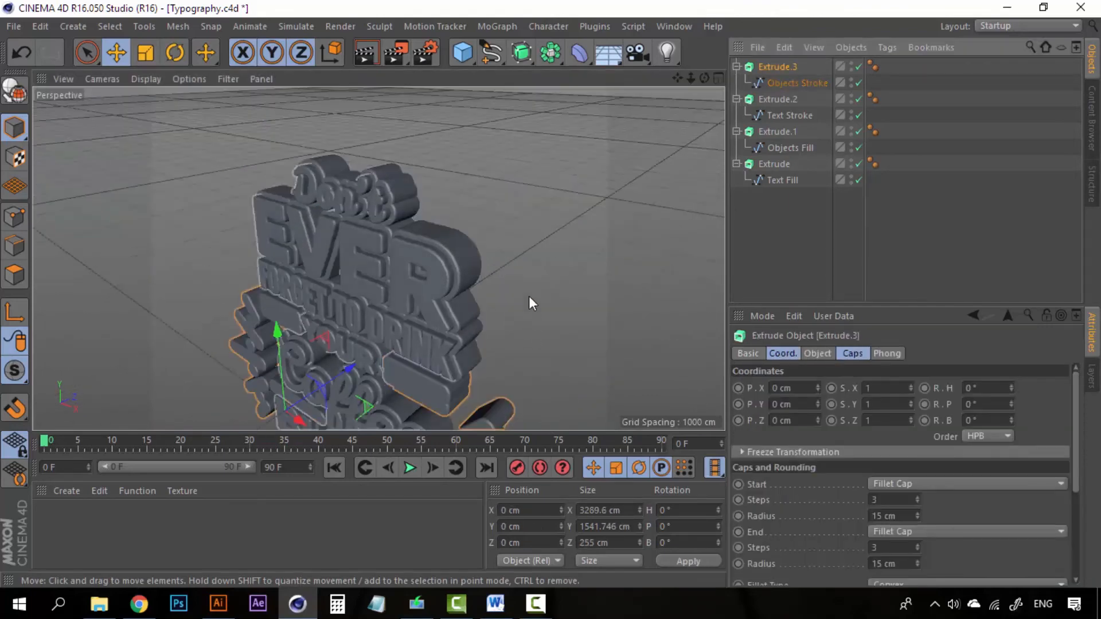
alt+drag(522, 237, 452, 364)
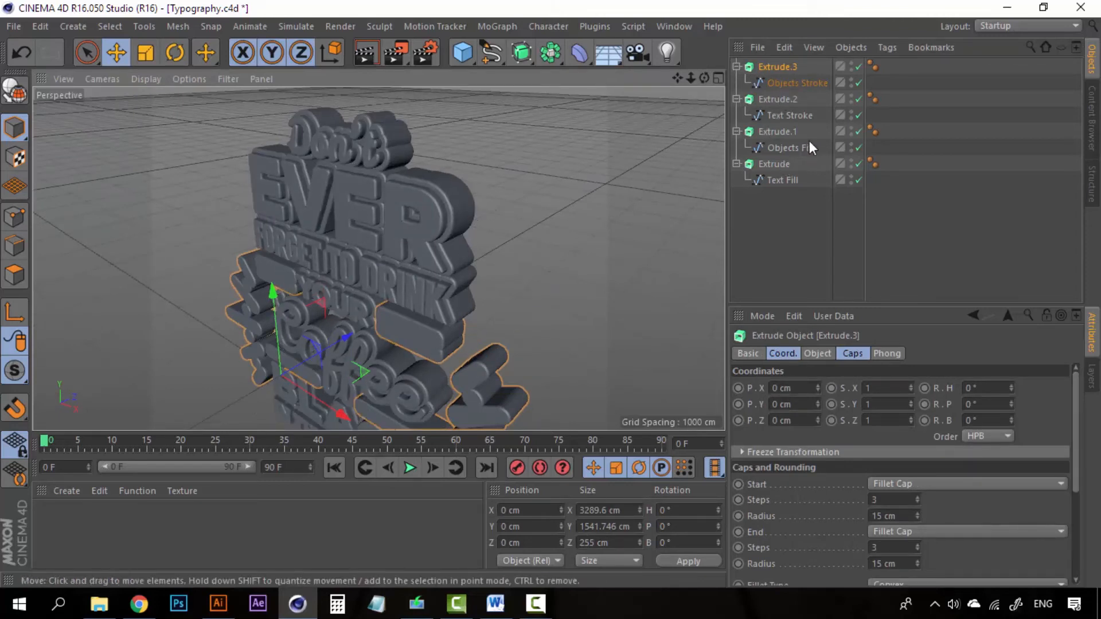
- Copy Text Stroke's Z position and paste 56.199 cm into Objects Stroke's P.Z
click(799, 117)
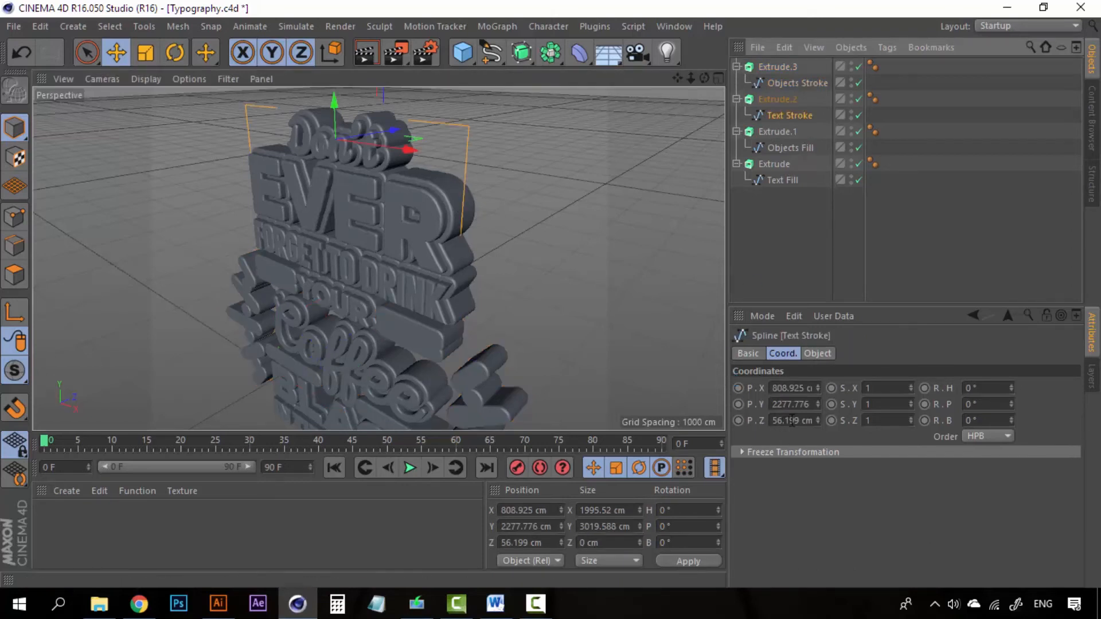
click(792, 421)
key(ctrl+c)
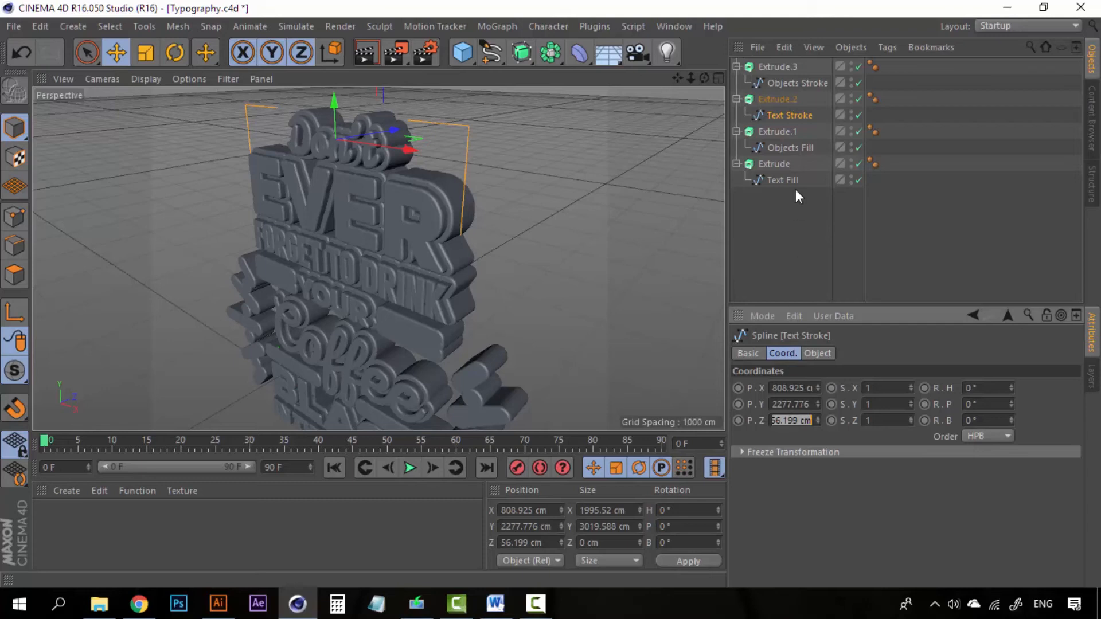
click(790, 237)
click(790, 83)
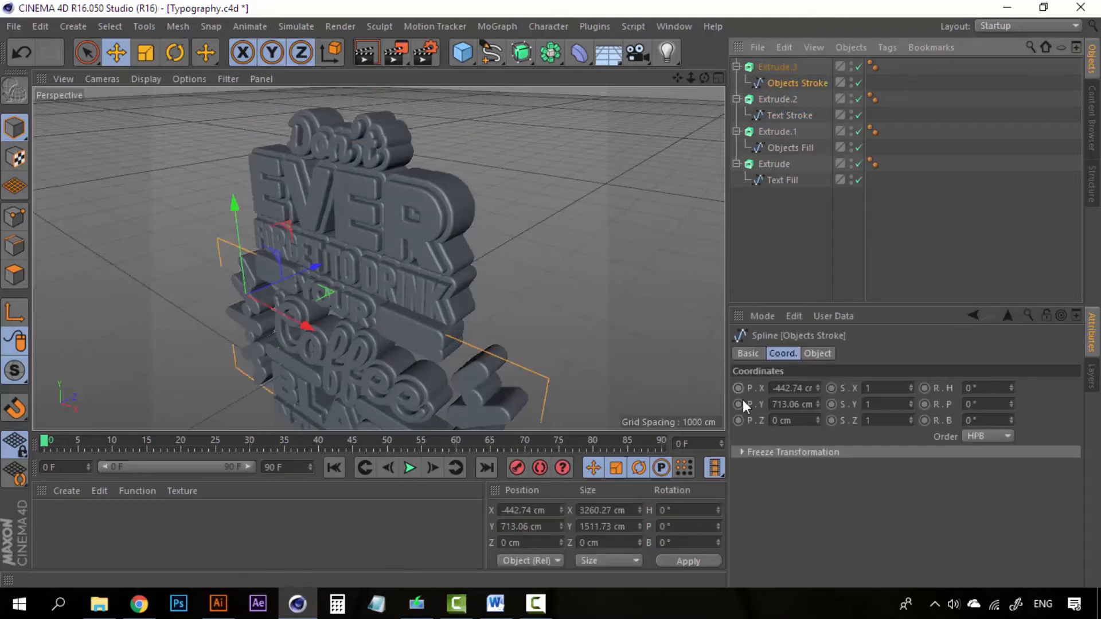
click(806, 424)
double_click(806, 425)
key(ctrl+v)
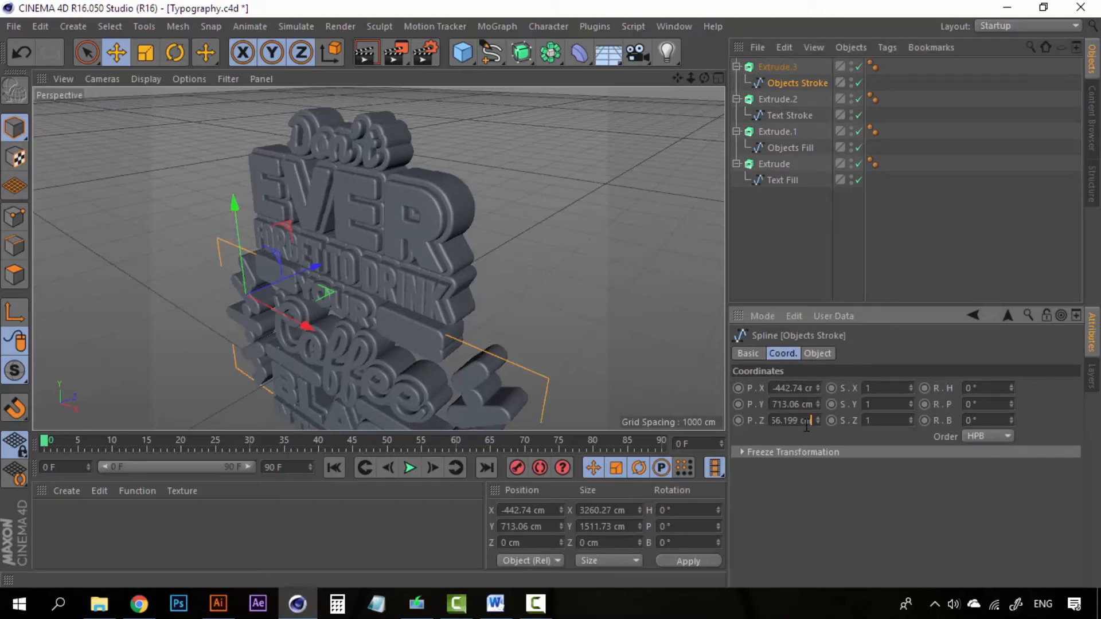
key(Return)
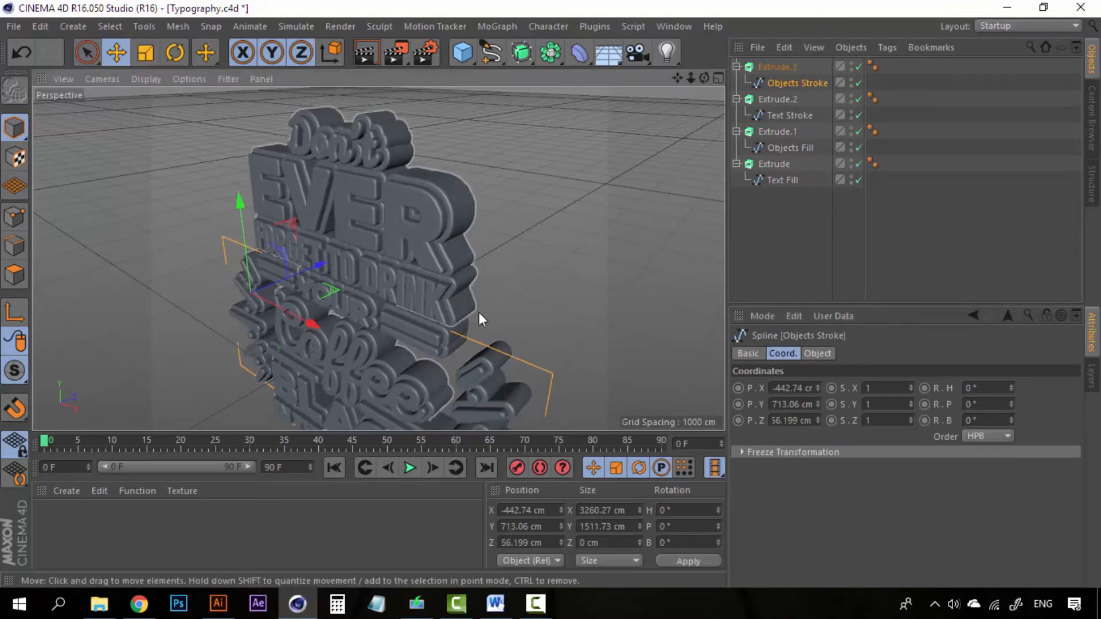
- Orbit the model edge-on to check the extrusion depth of the stroke layers
alt+drag(479, 313, 578, 249)
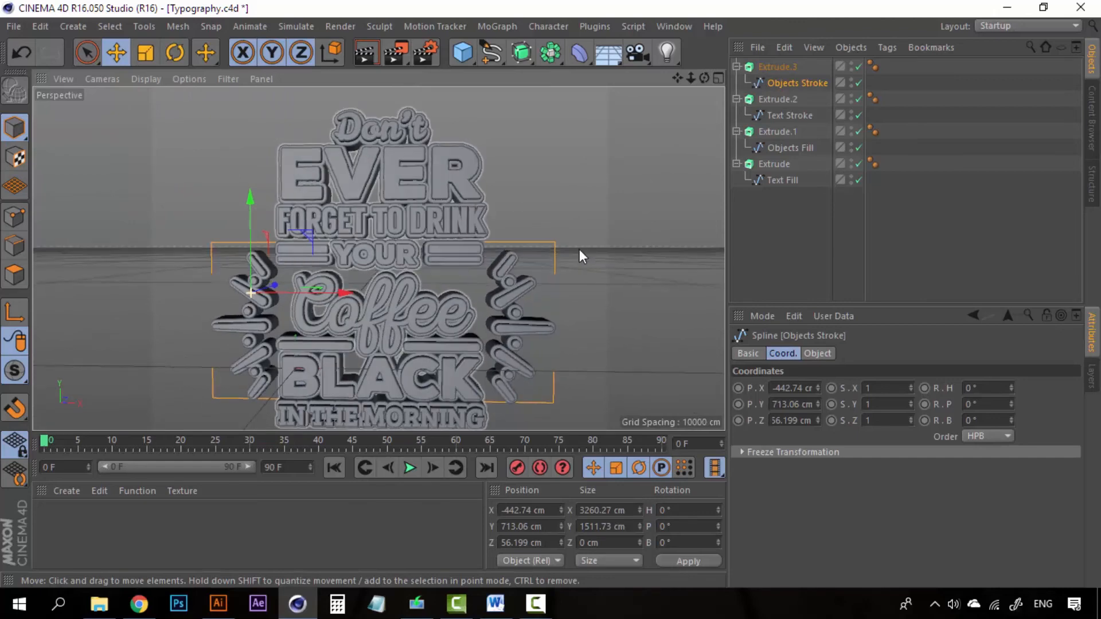
scroll(462, 242, up, 3)
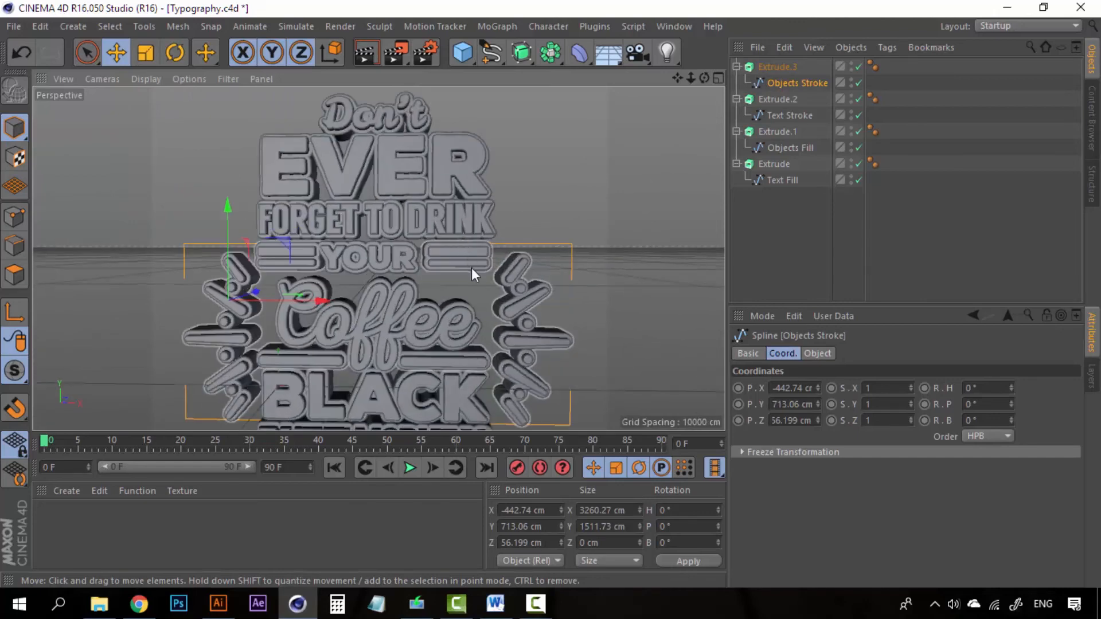
alt+drag(463, 272, 457, 283)
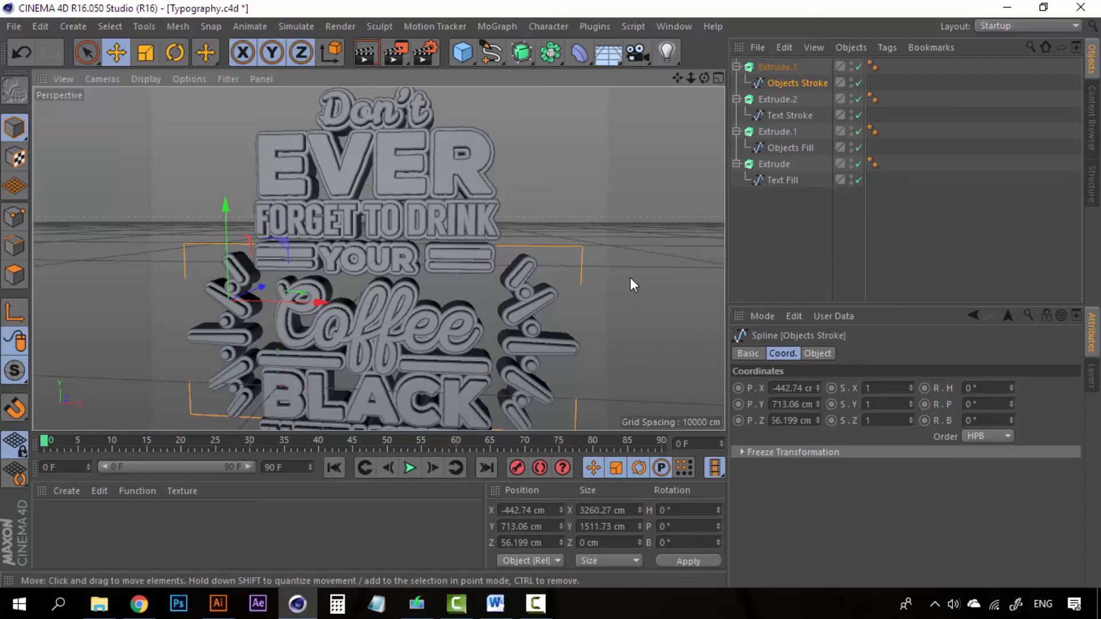
scroll(456, 283, down, 2)
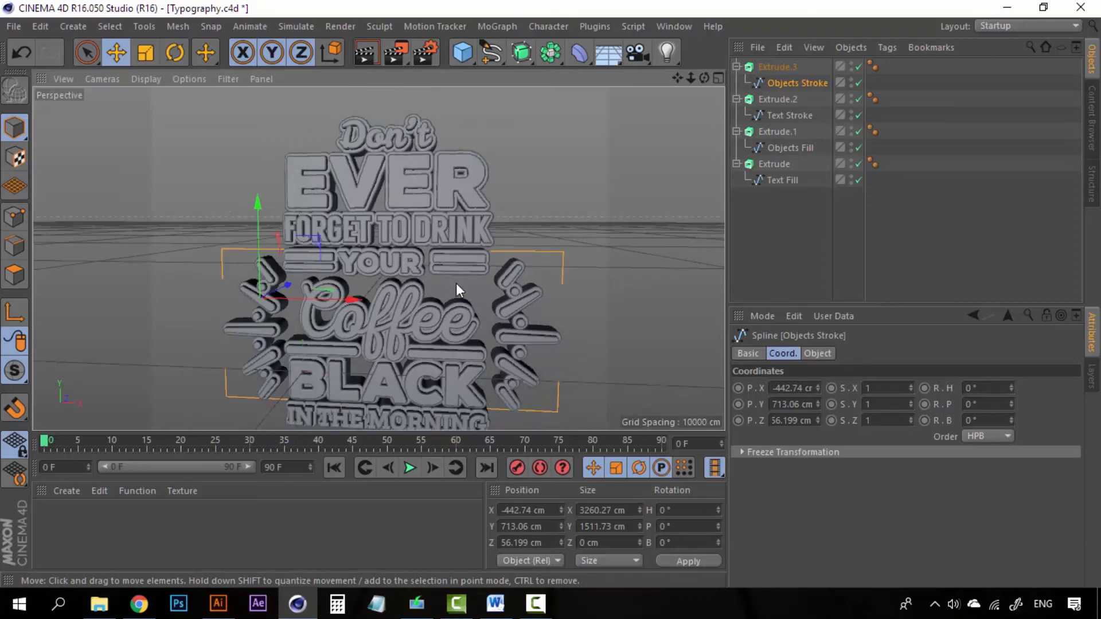
scroll(456, 283, down, 2)
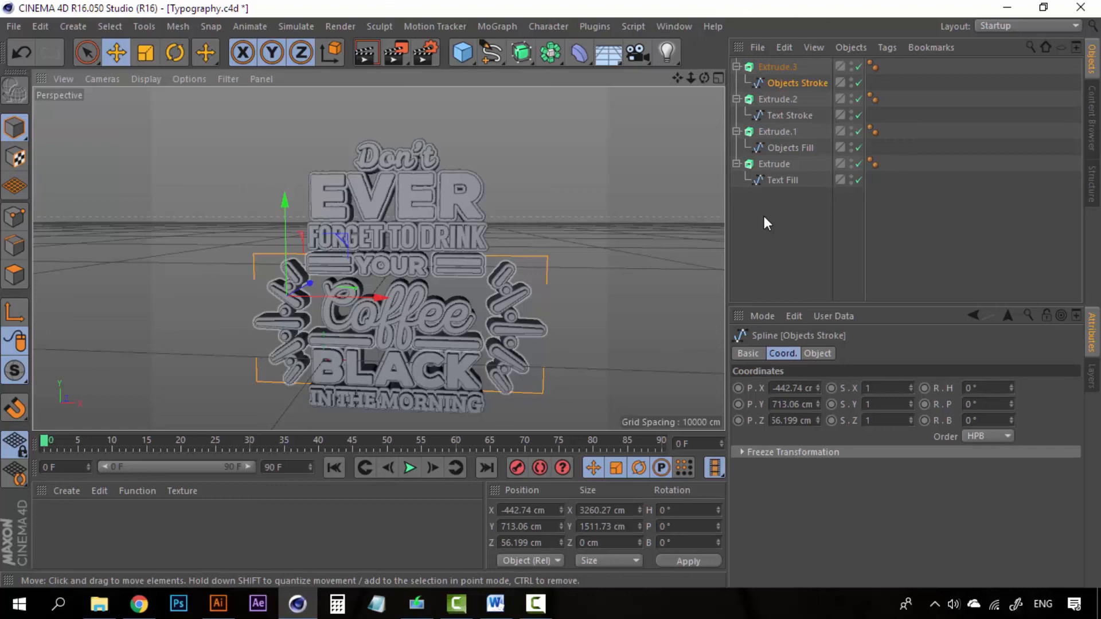
key(ctrl+r)
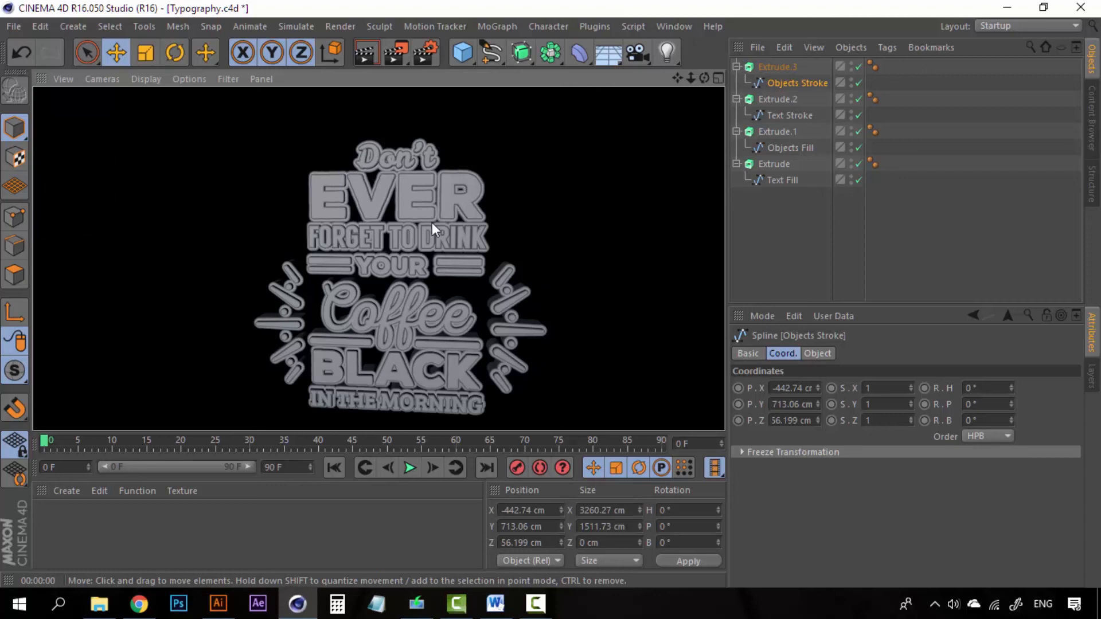
click(767, 241)
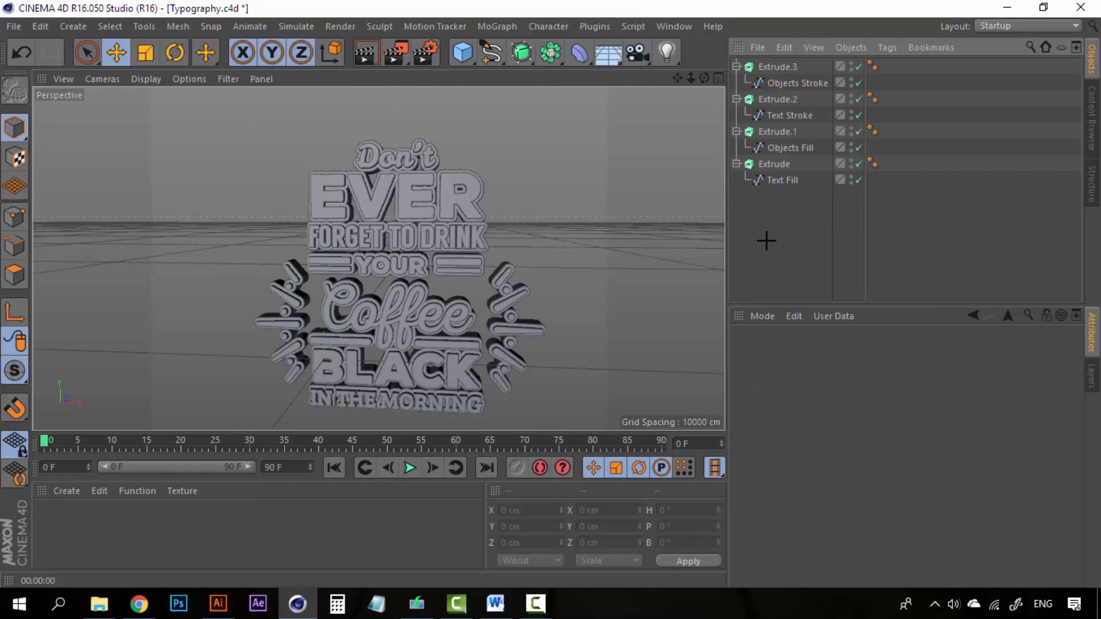